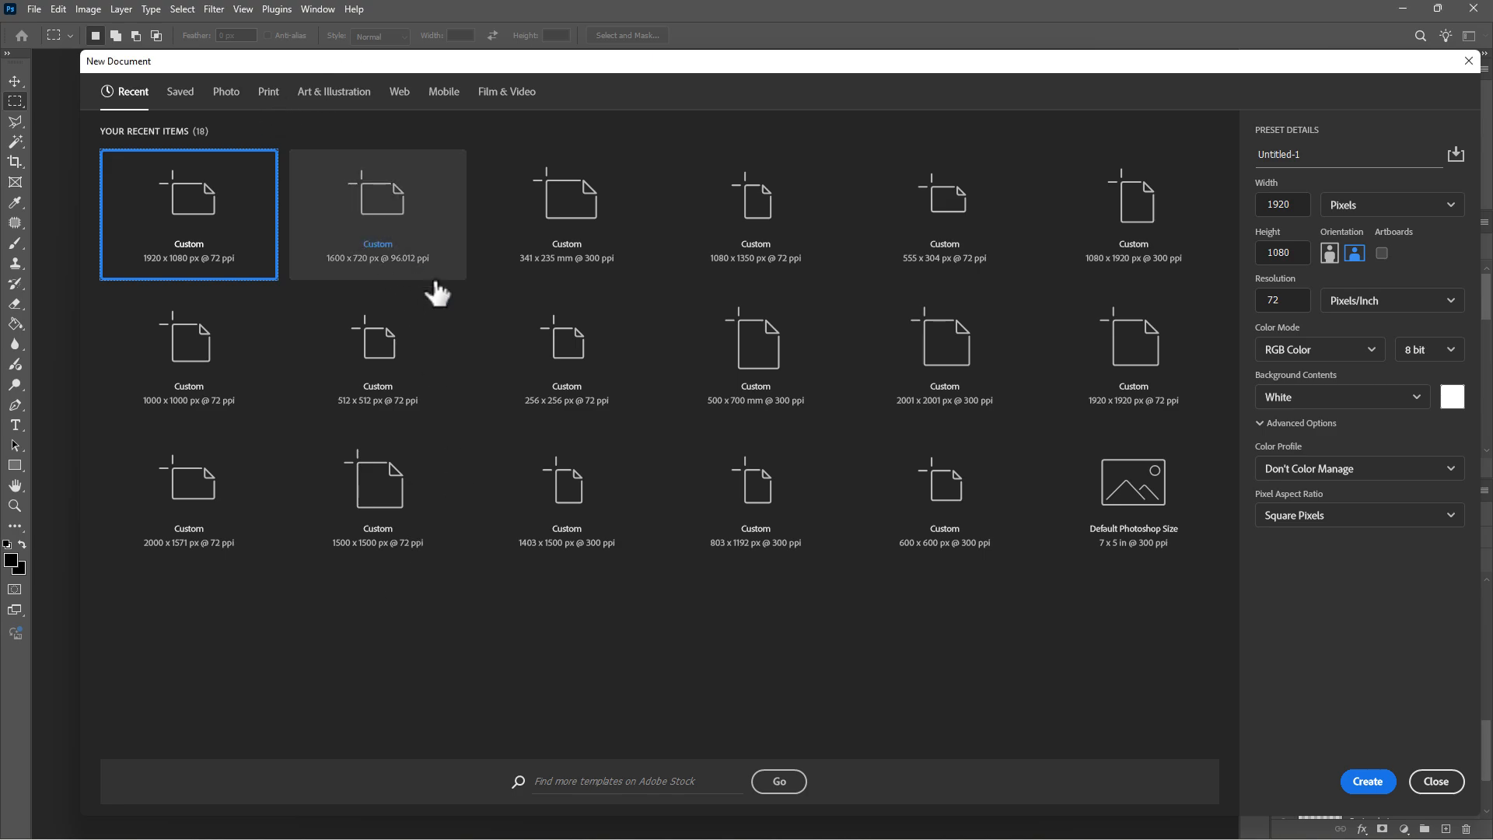
- Create a new 50 x 70 cm print document at 300 ppi with a white background
click(272, 94)
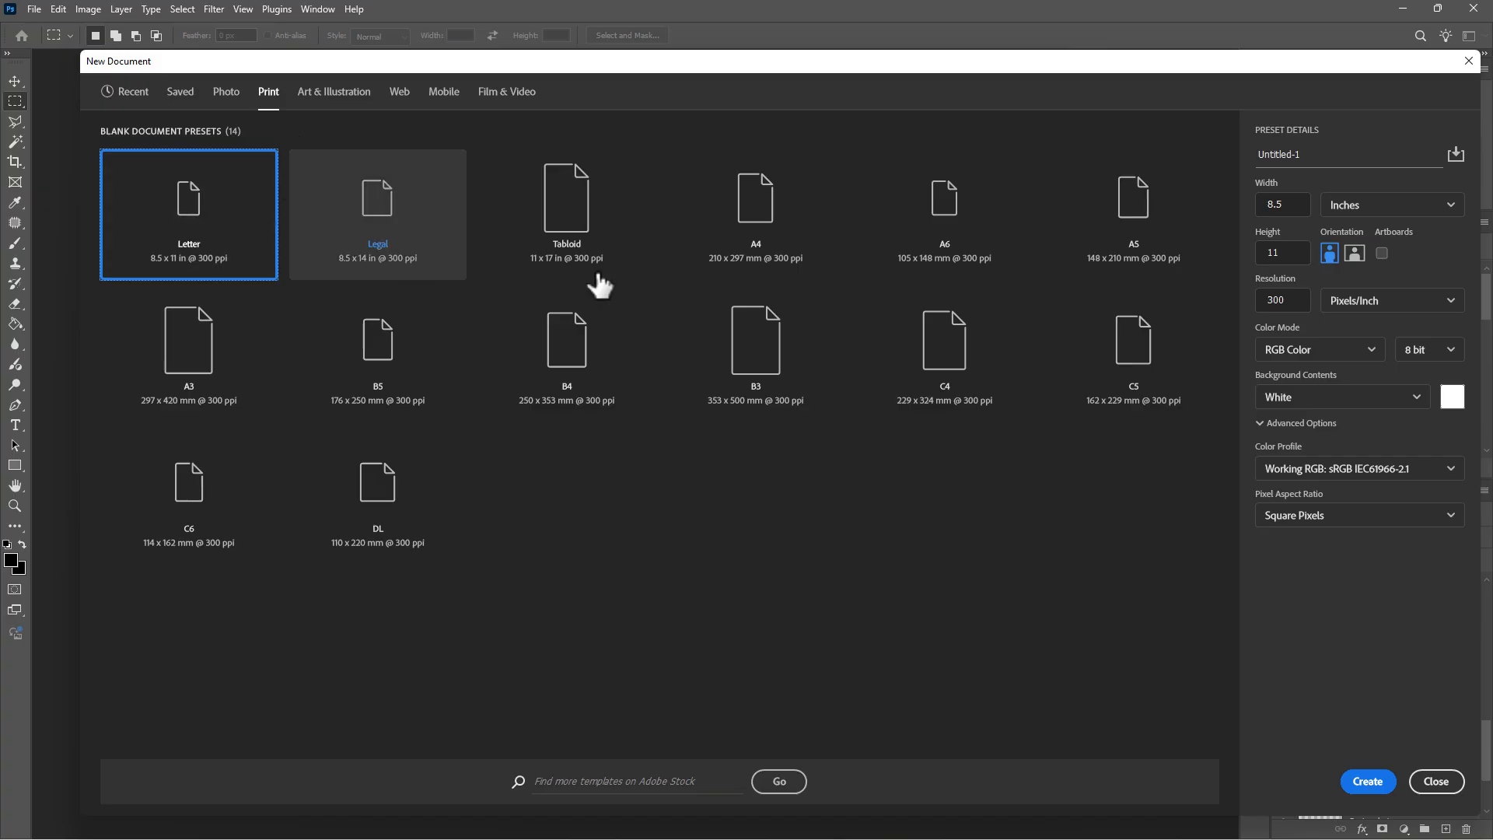
click(1452, 206)
click(1397, 288)
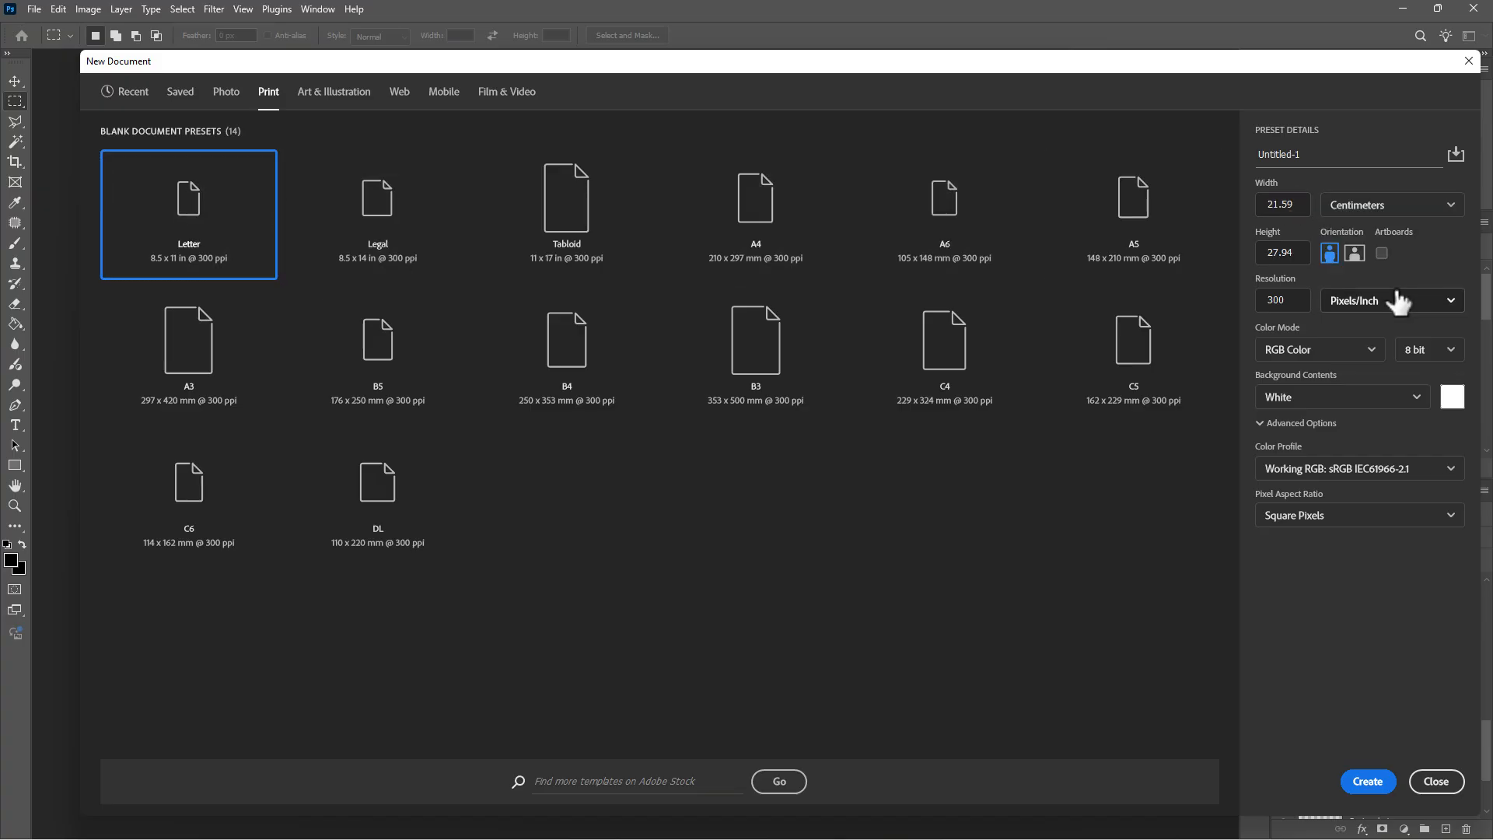
click(1276, 204)
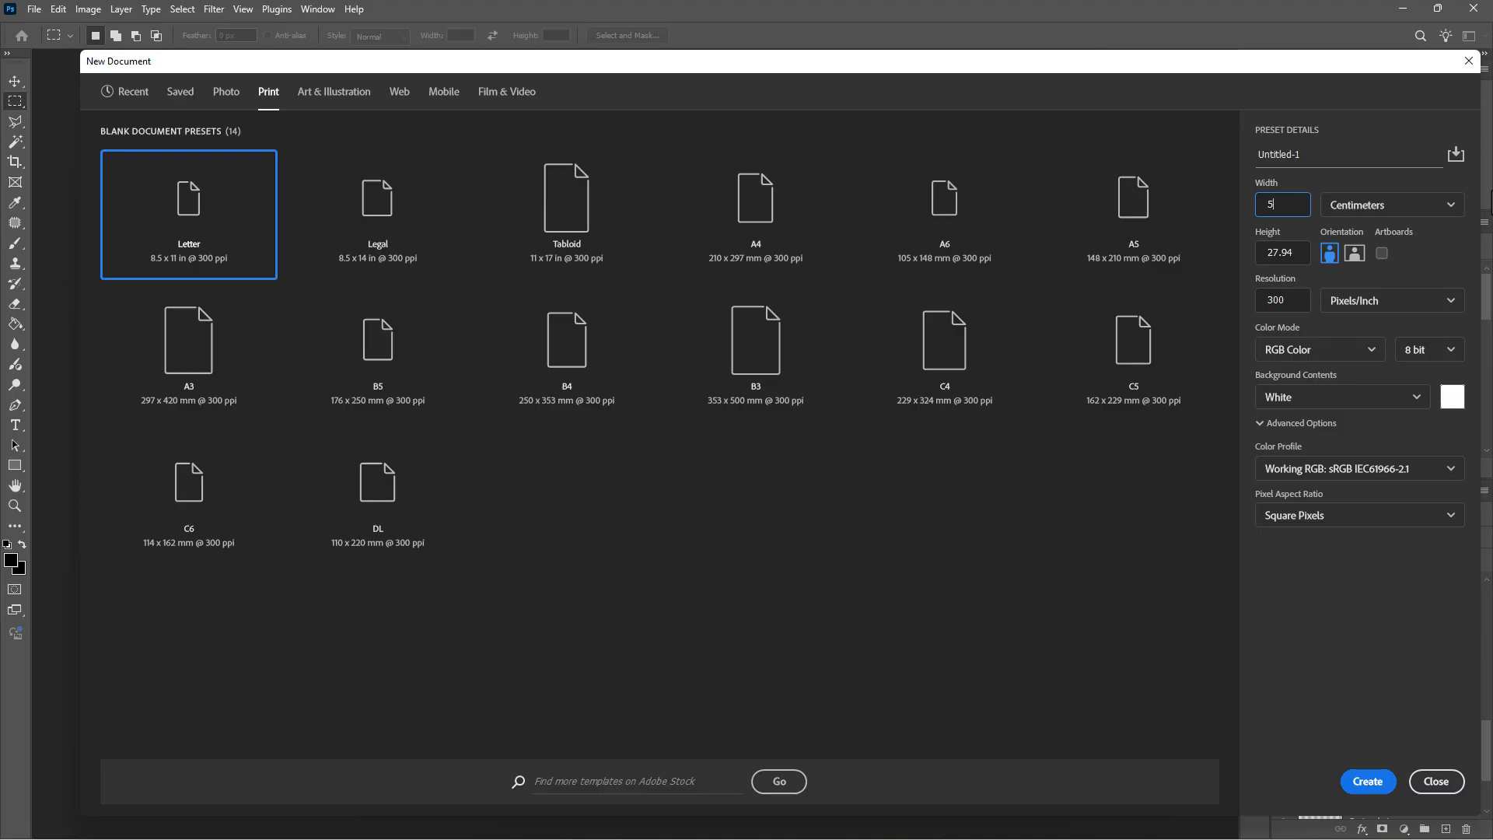
text(50)
key(Tab)
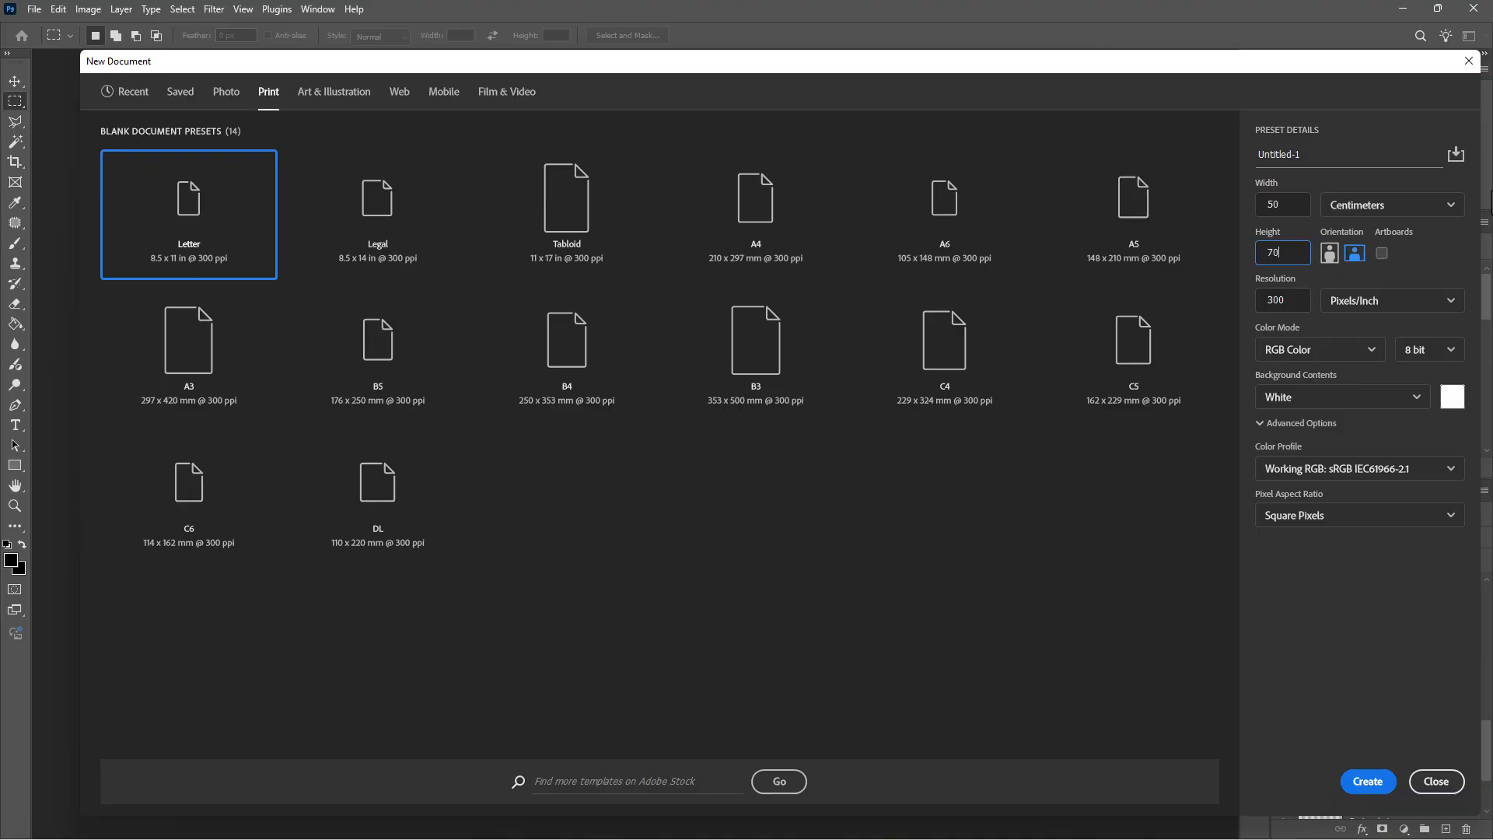
key(Tab)
click(1366, 782)
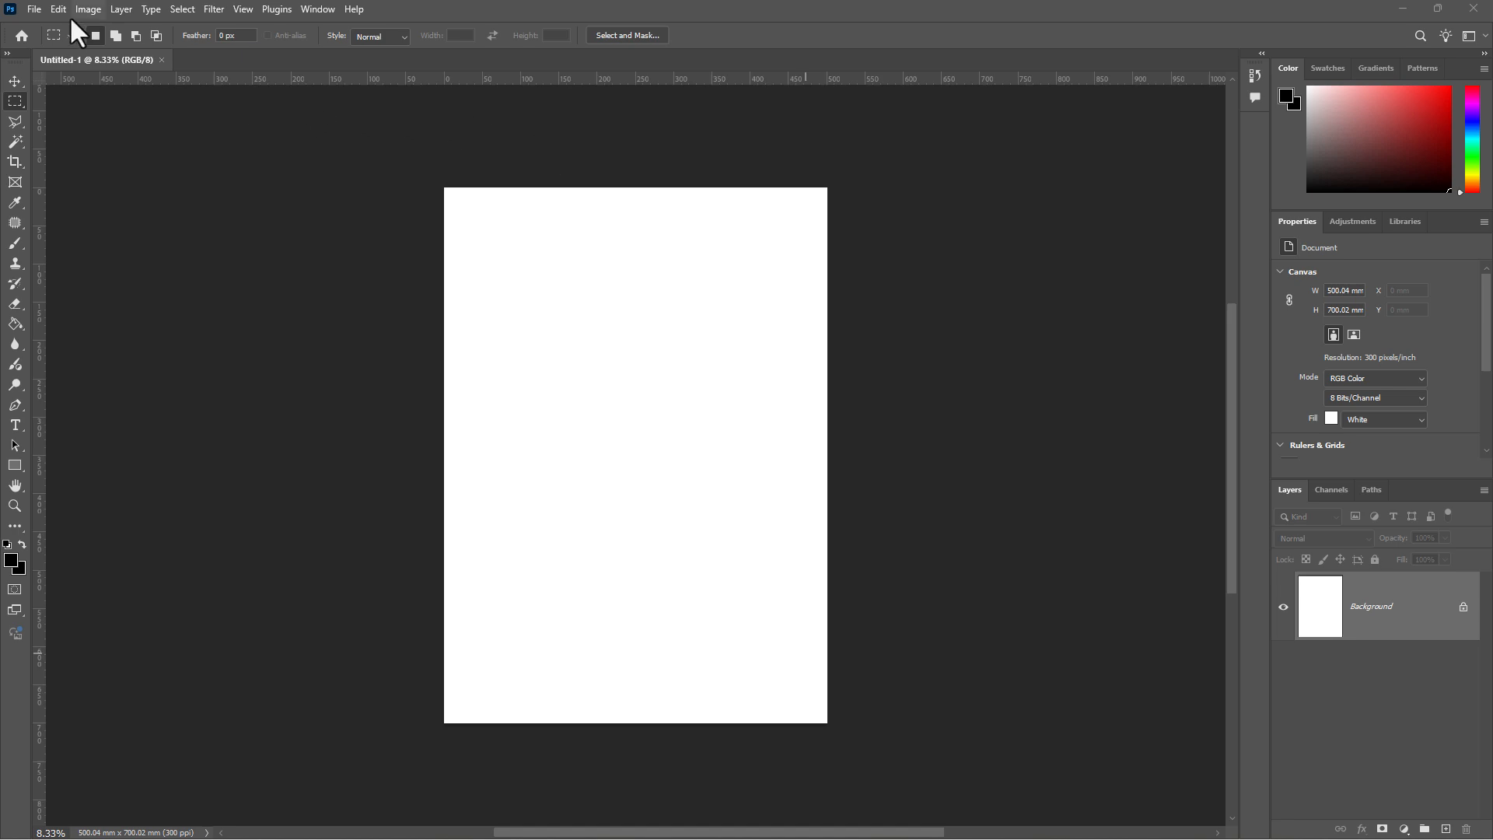
- Place Main_image embedded, scale it to about 383 x 670 mm, nudge right and commit
click(31, 10)
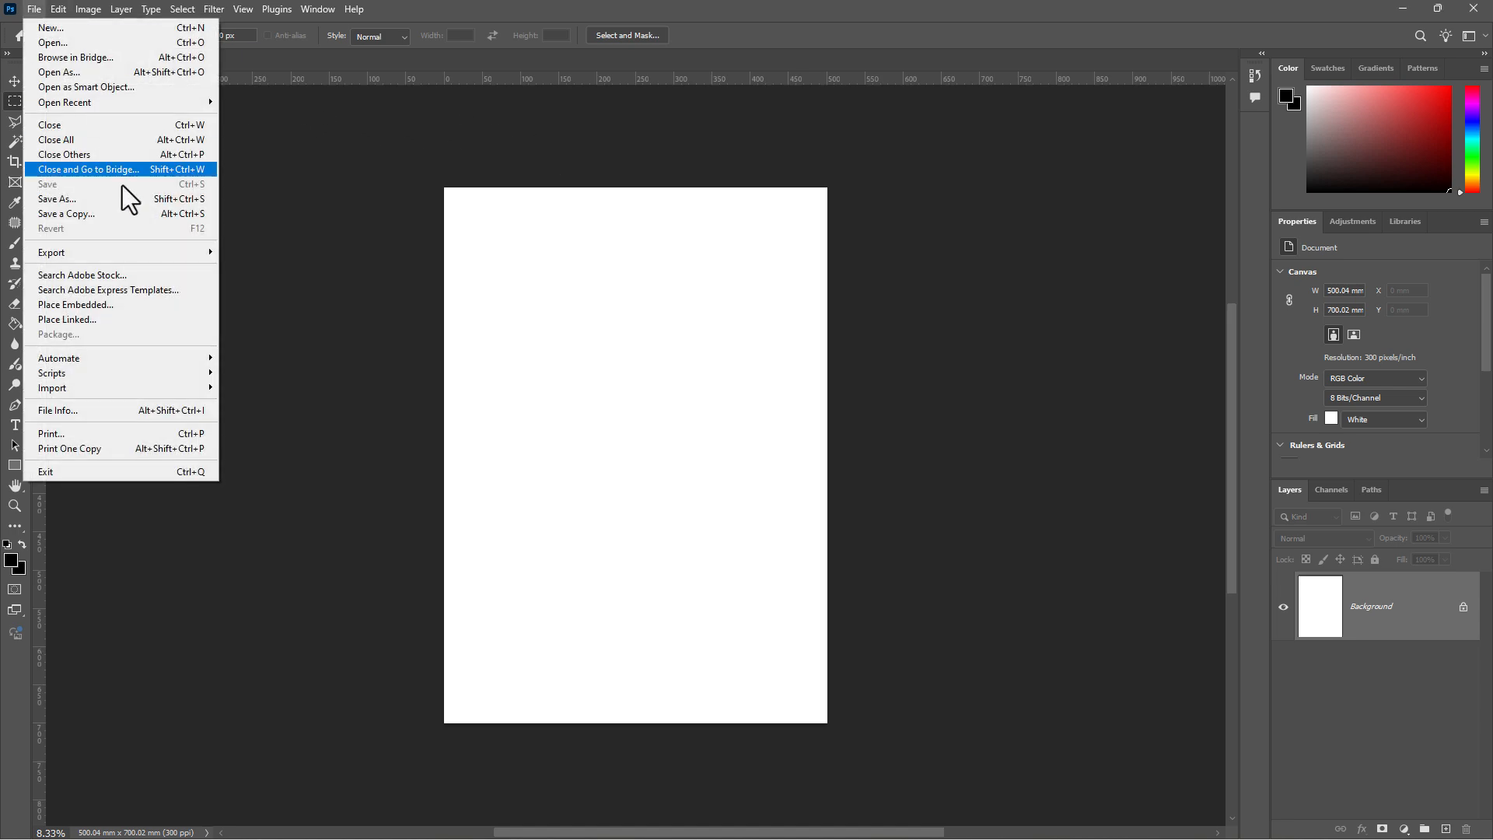
click(139, 303)
click(217, 194)
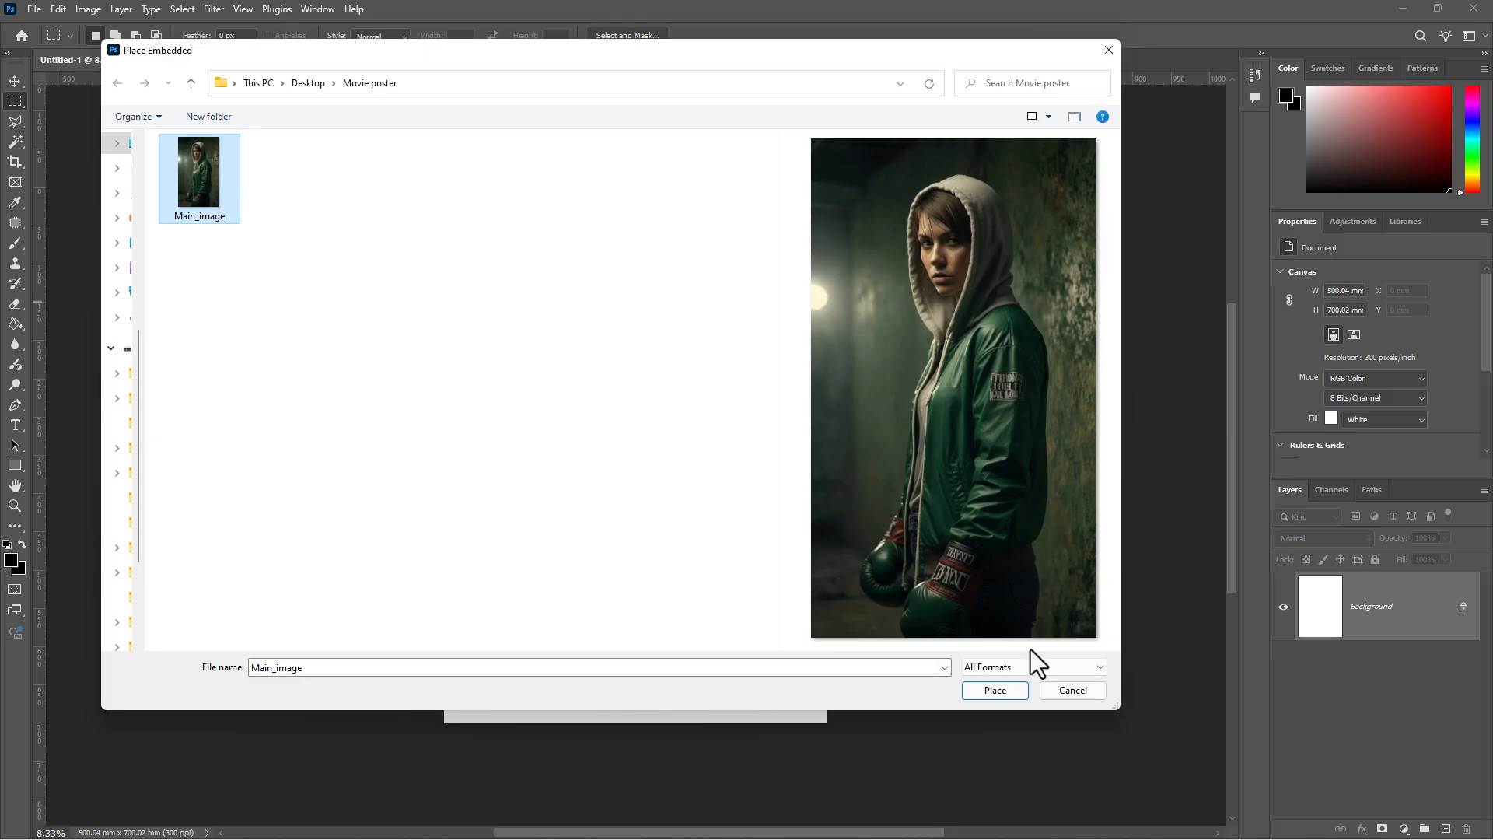
click(1015, 690)
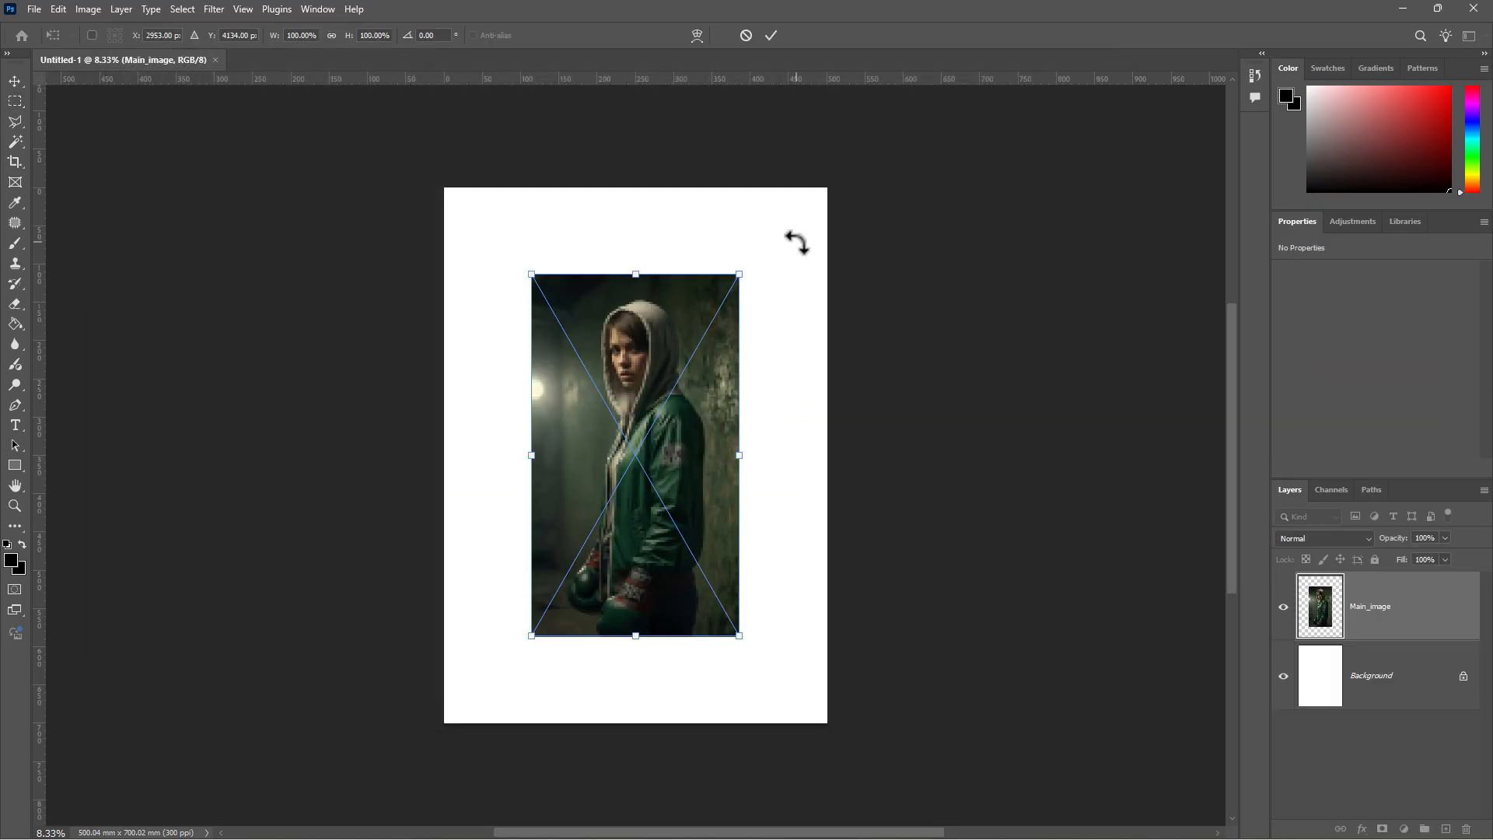
drag(739, 275, 774, 212)
drag(531, 636, 452, 709)
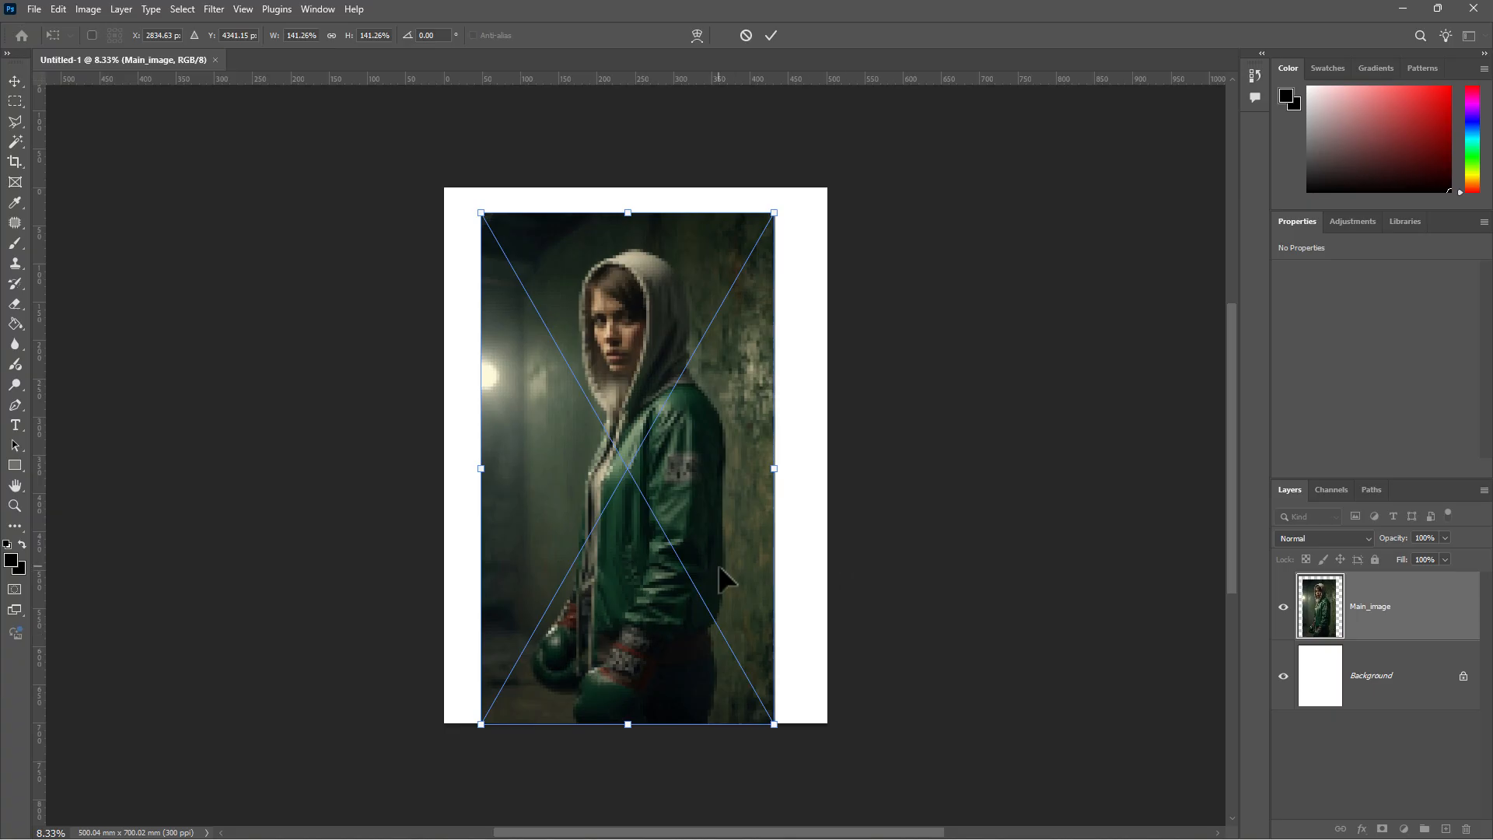
drag(718, 567, 727, 565)
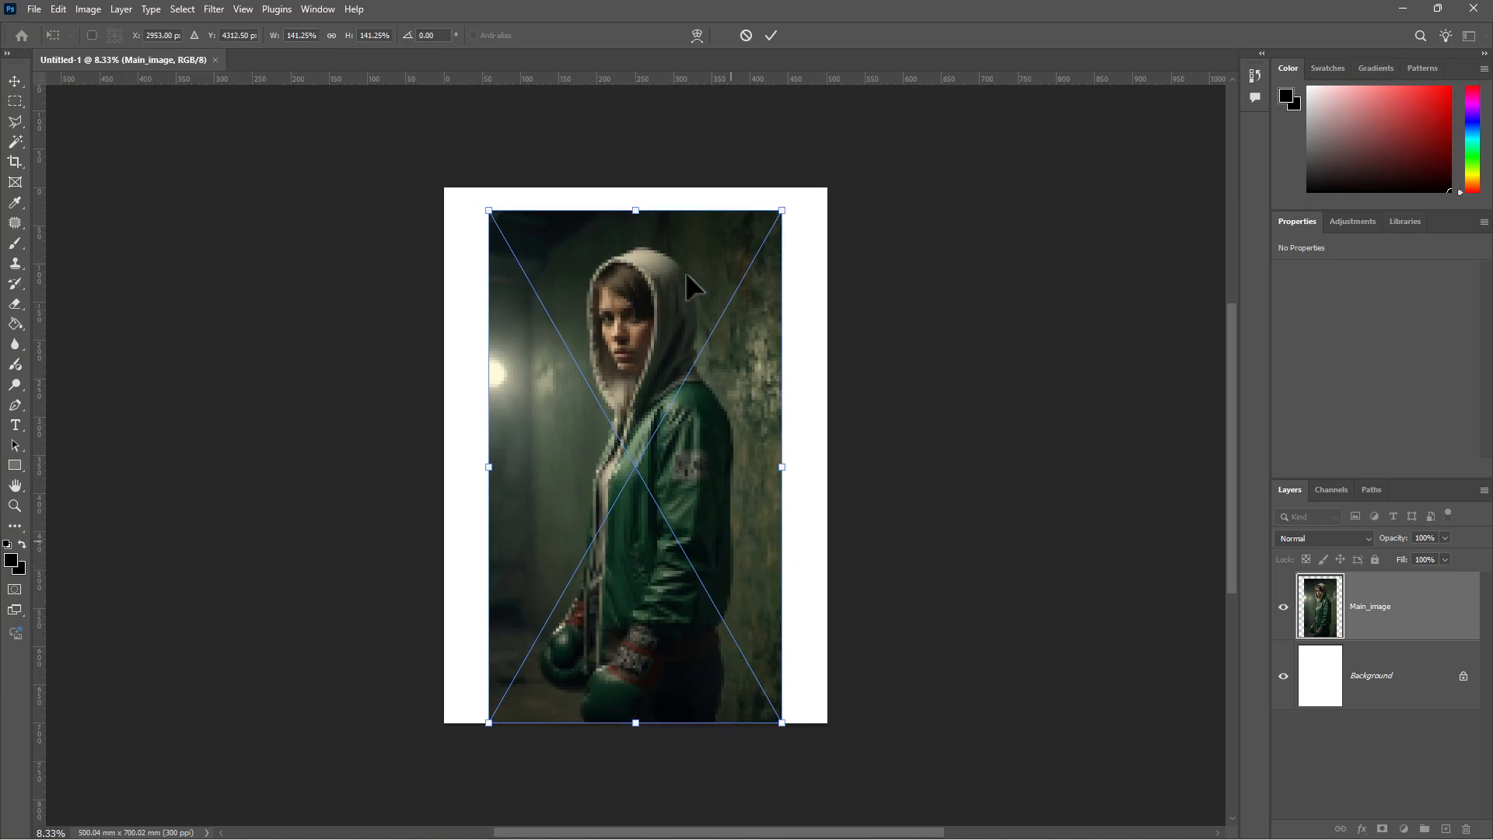
click(769, 35)
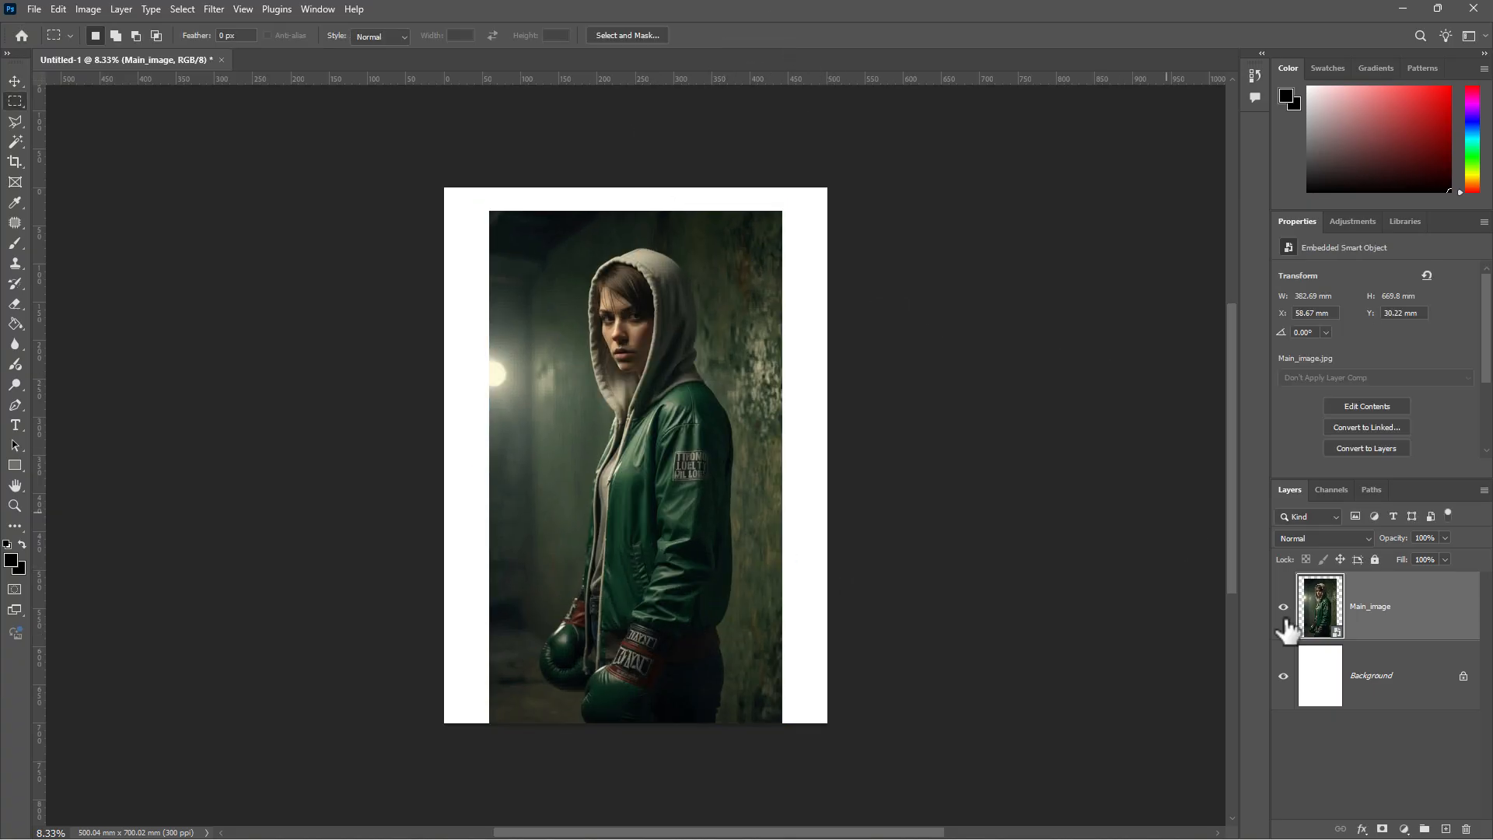
- Rasterize the Main_image layer and select the white left and top margins
right_click(1401, 630)
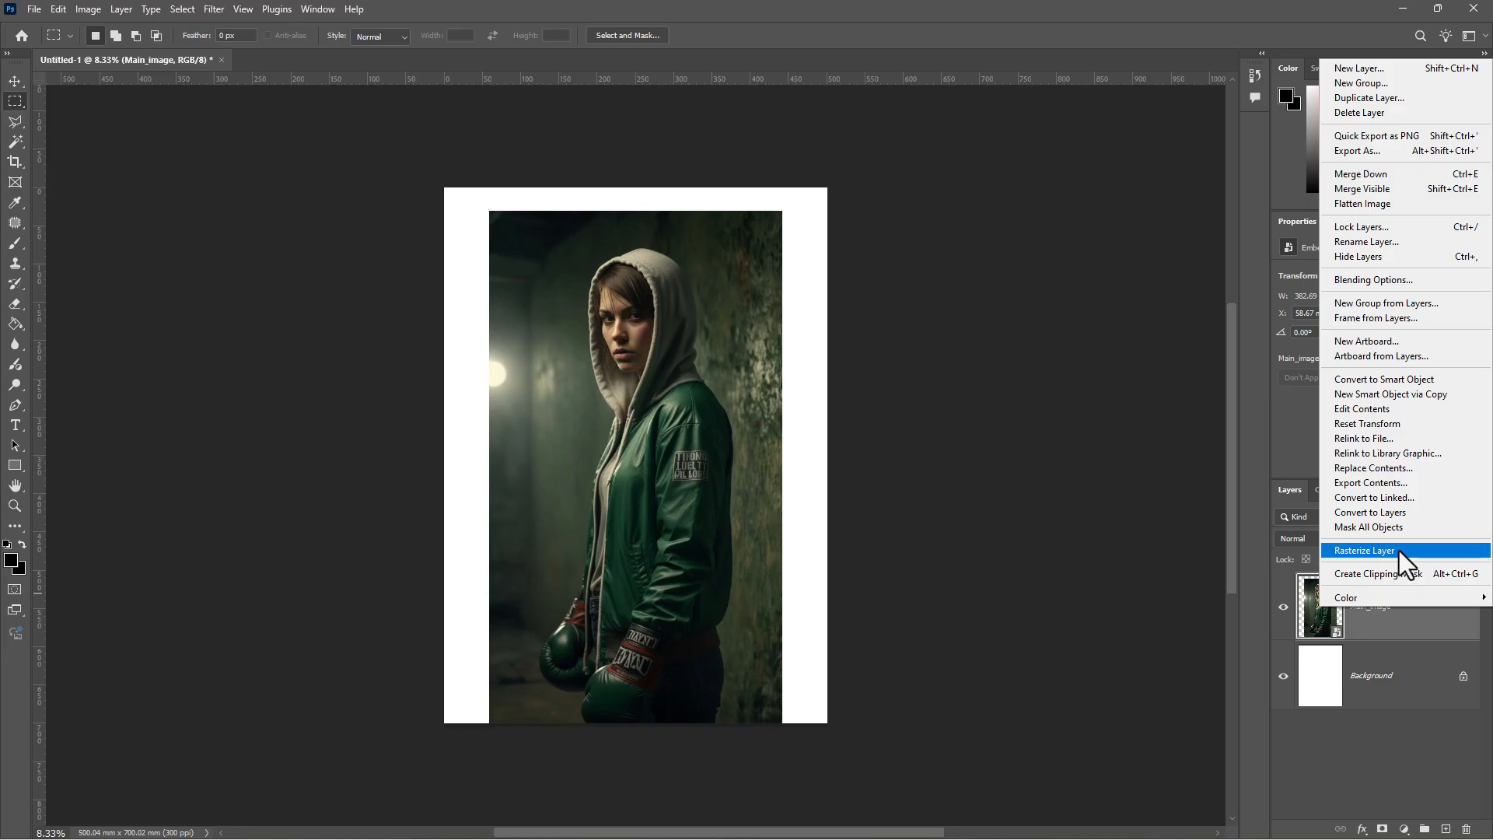
click(1378, 549)
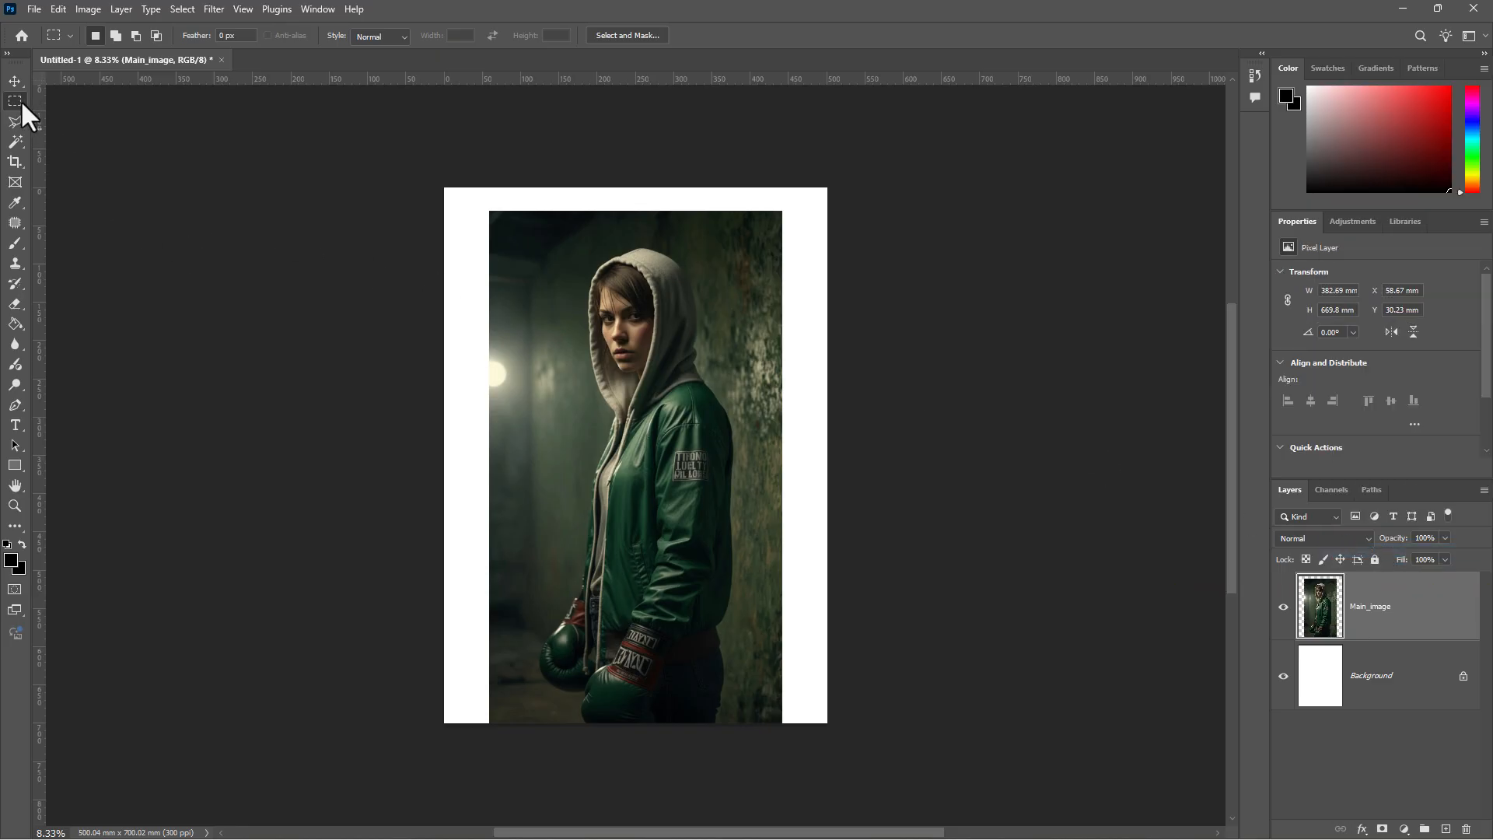
drag(425, 170, 491, 748)
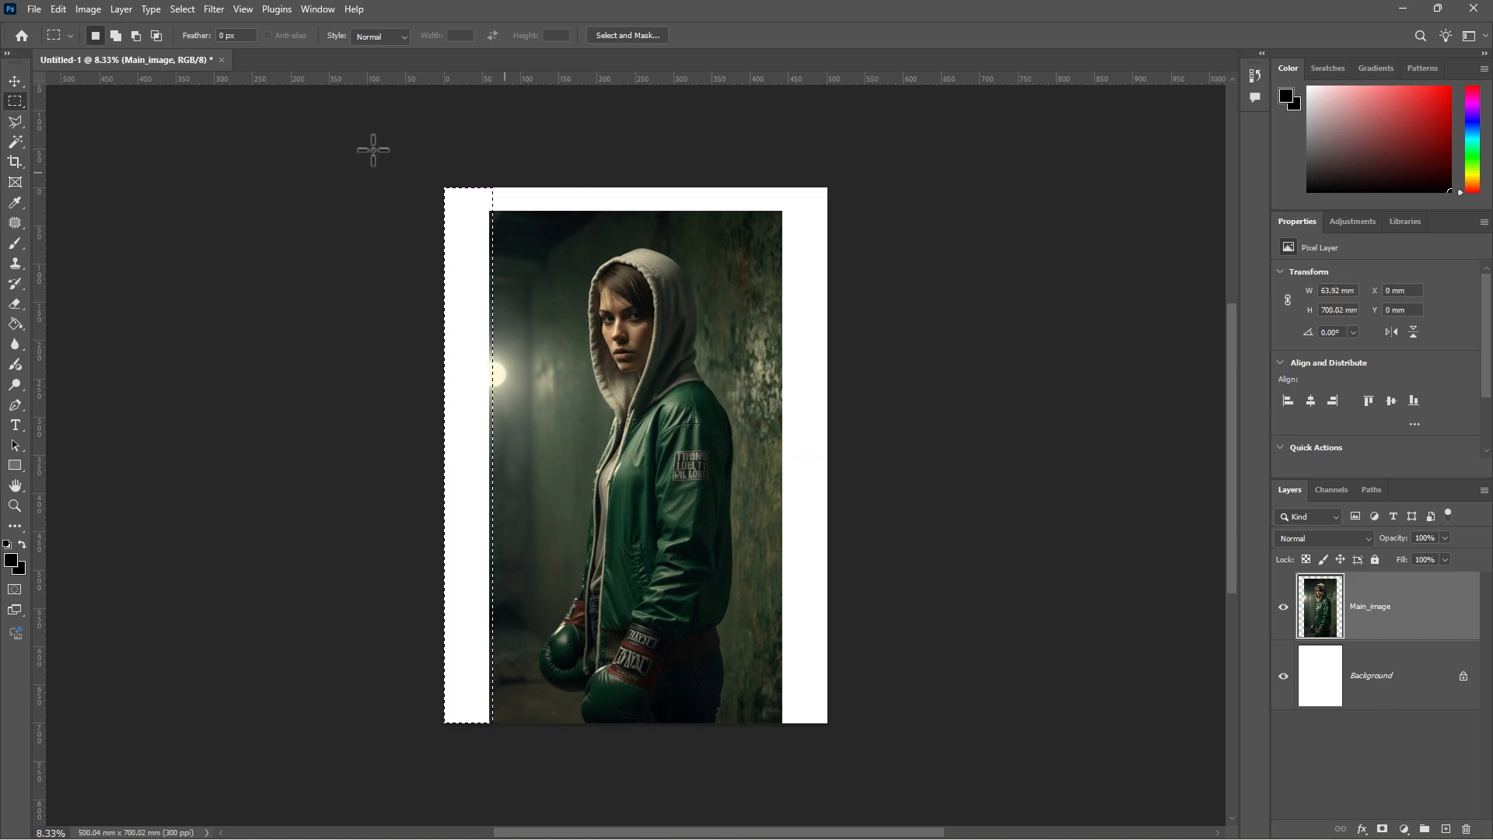
drag(404, 141, 779, 773)
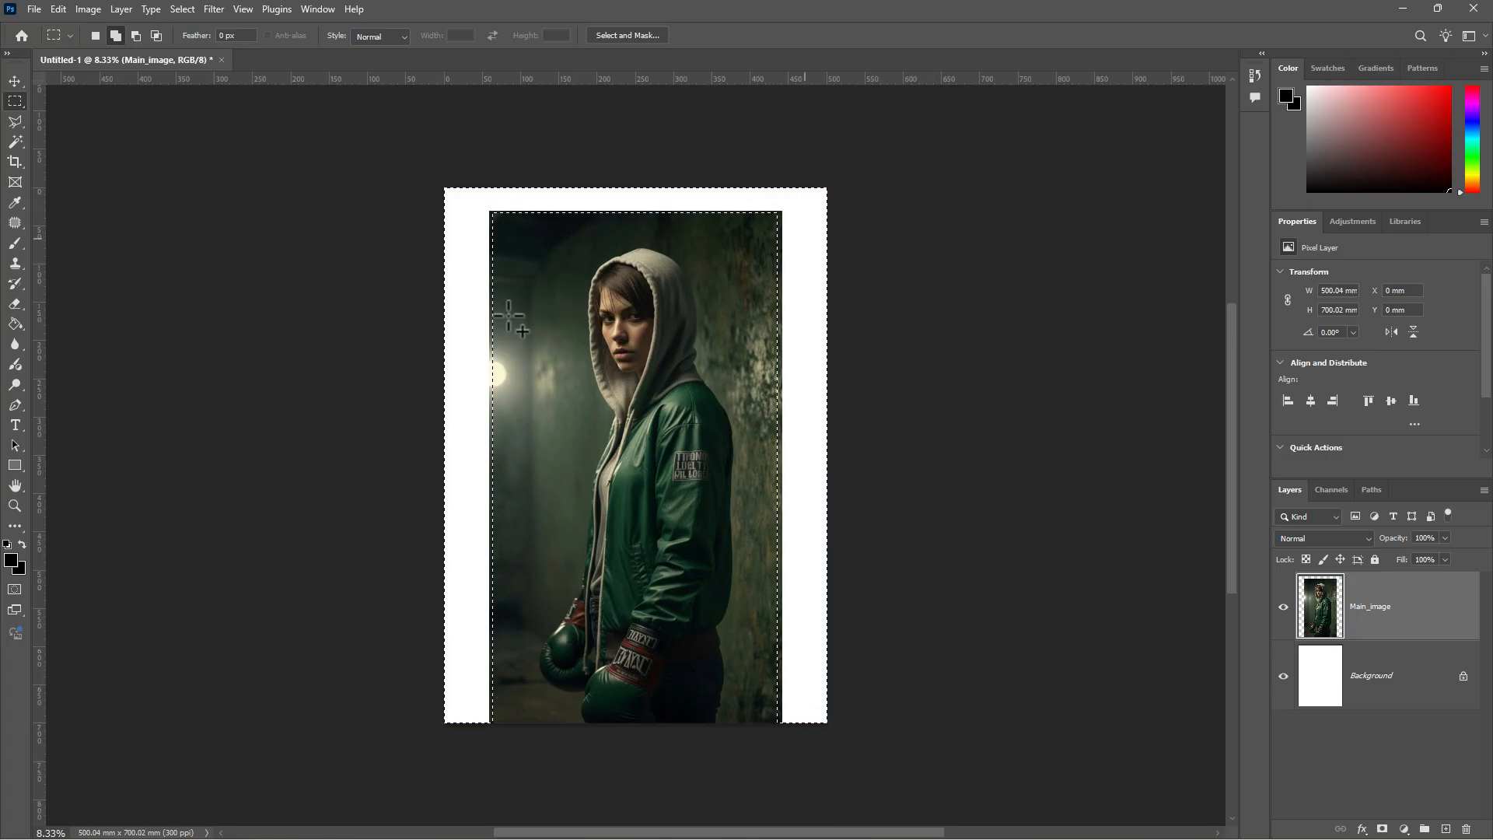
click(94, 34)
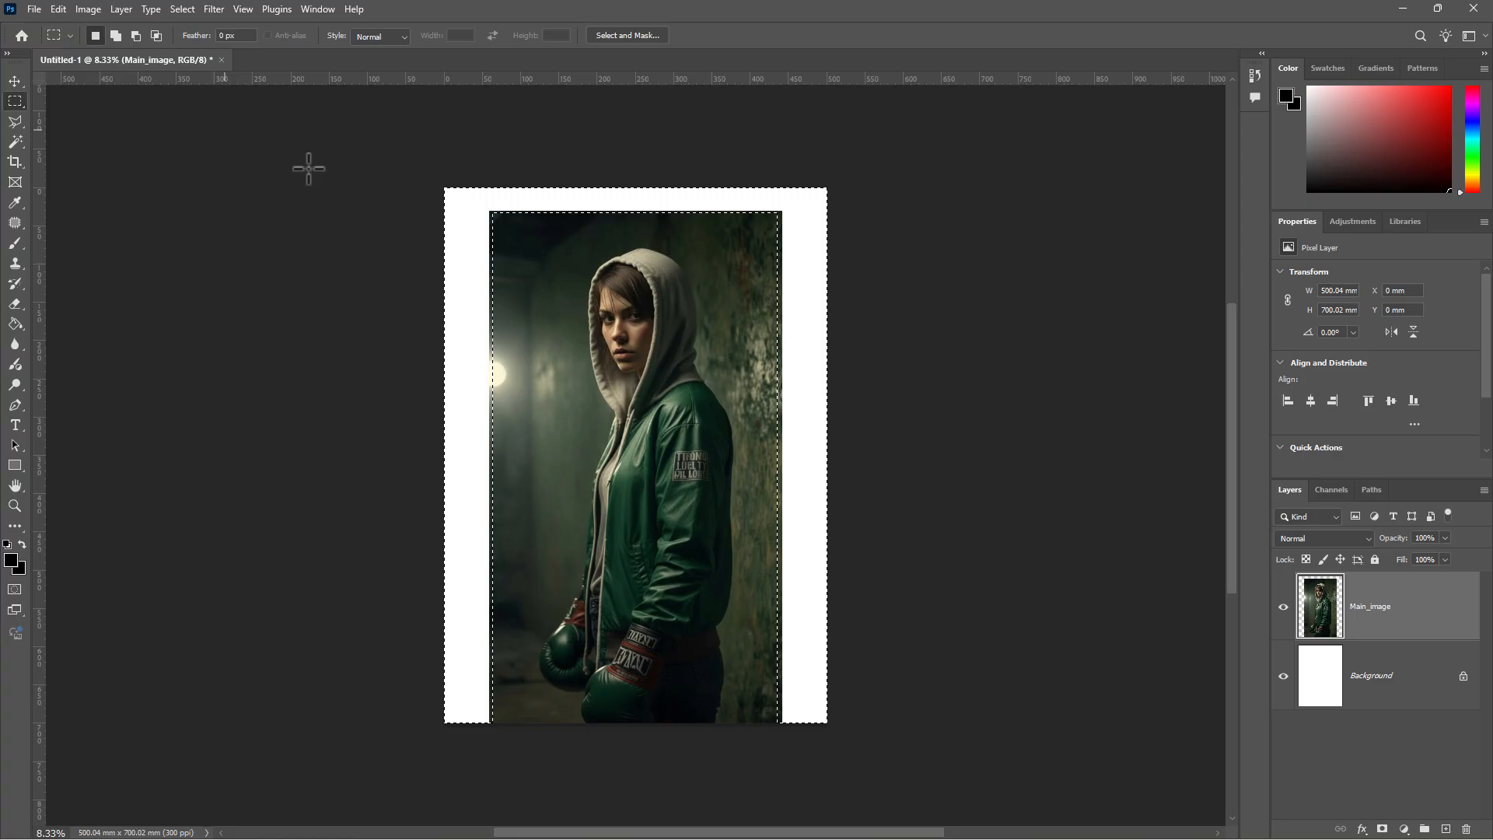
- Content-Aware Fill the margins, excluding hood and face from sampling, output to a new layer
right_click(462, 315)
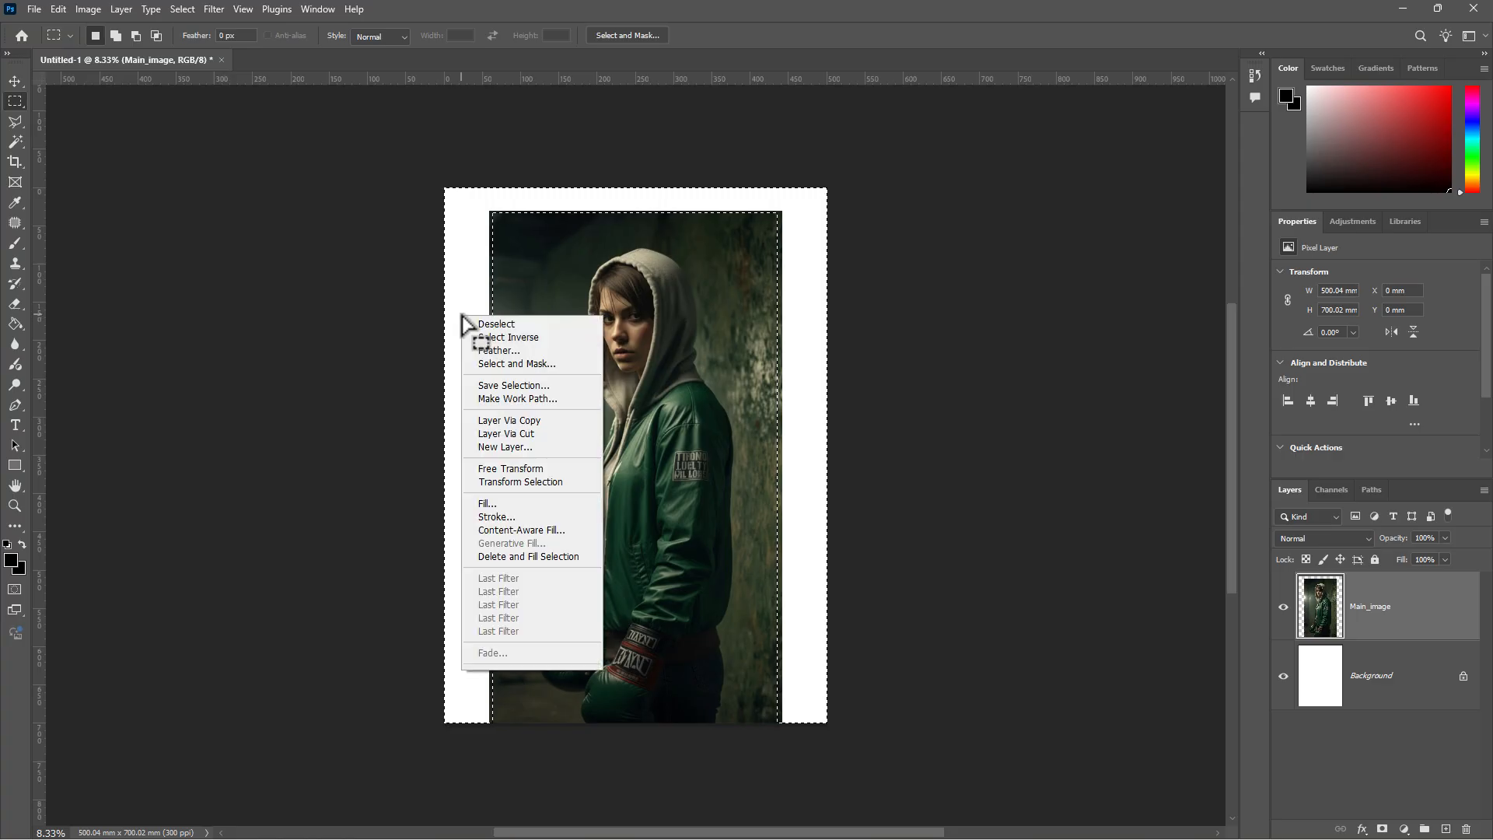
click(539, 530)
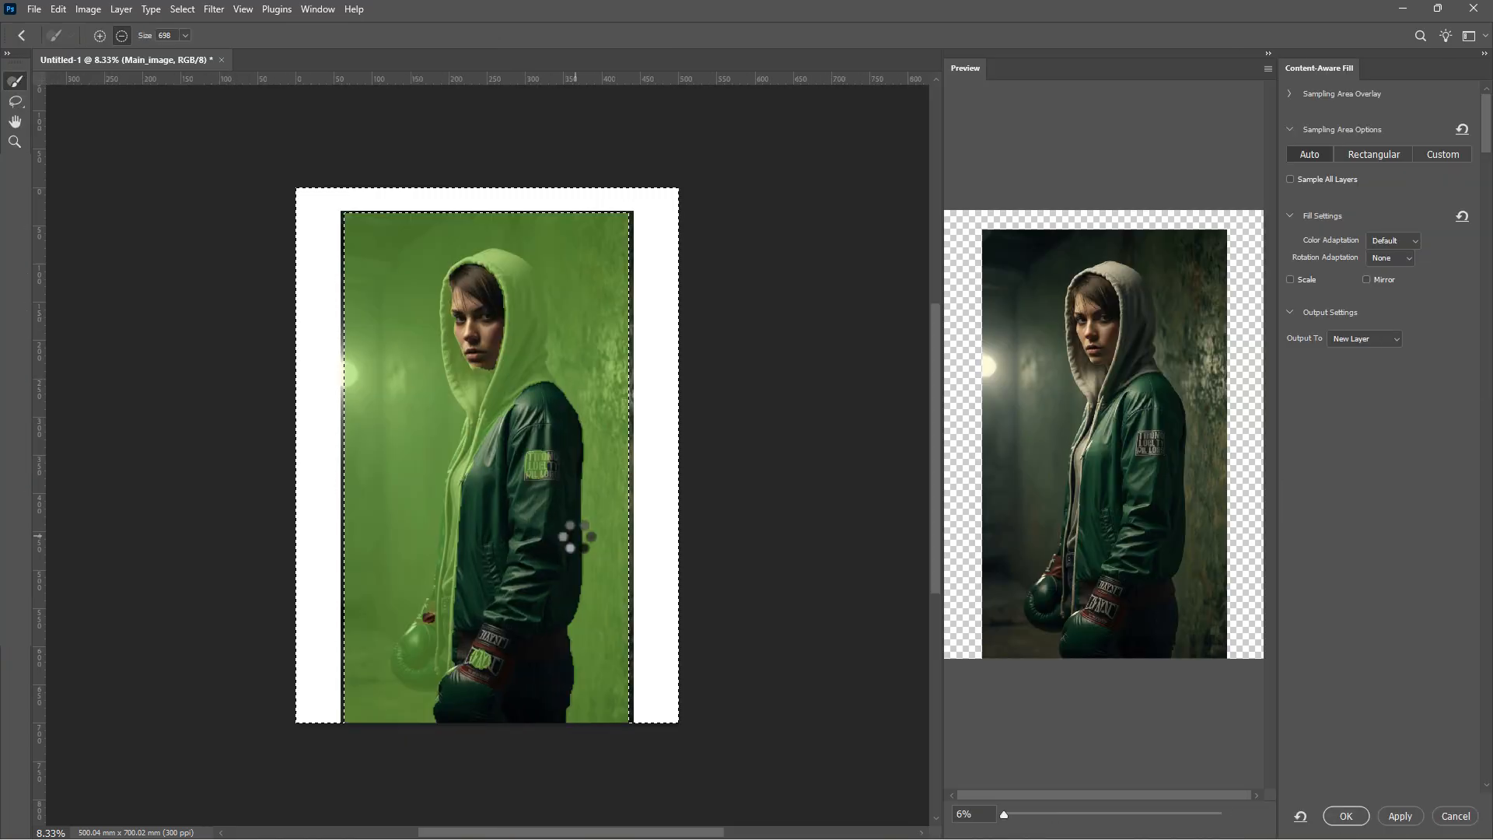
click(490, 275)
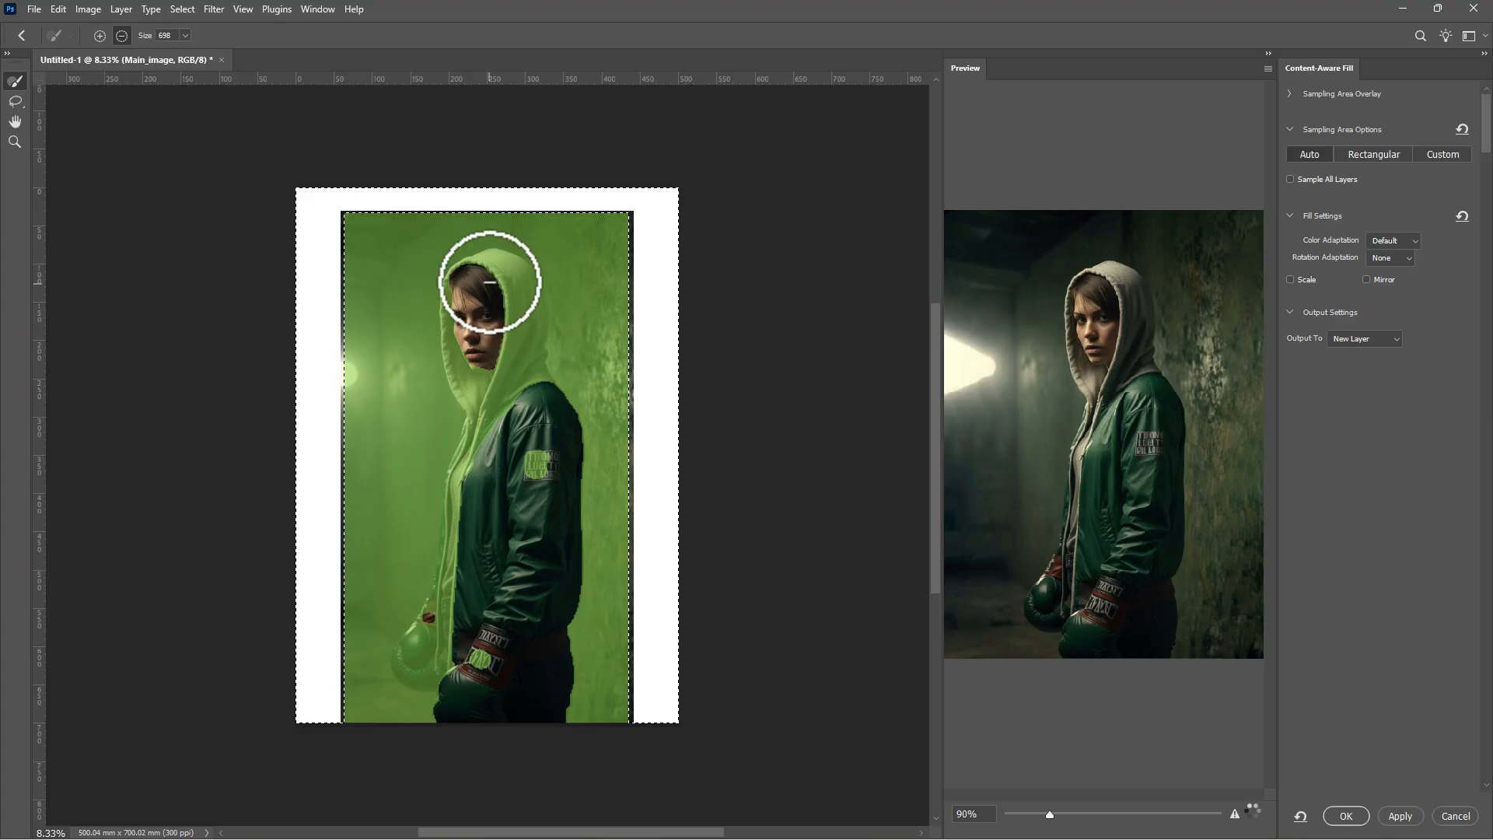
mouse_move(505, 294)
mouse_down()
mouse_move(519, 322)
mouse_move(485, 398)
mouse_move(460, 331)
mouse_move(484, 282)
mouse_move(519, 290)
mouse_move(529, 388)
mouse_move(477, 480)
mouse_move(451, 627)
mouse_move(421, 661)
mouse_move(454, 603)
mouse_move(420, 662)
mouse_move(461, 662)
mouse_move(484, 450)
mouse_up()
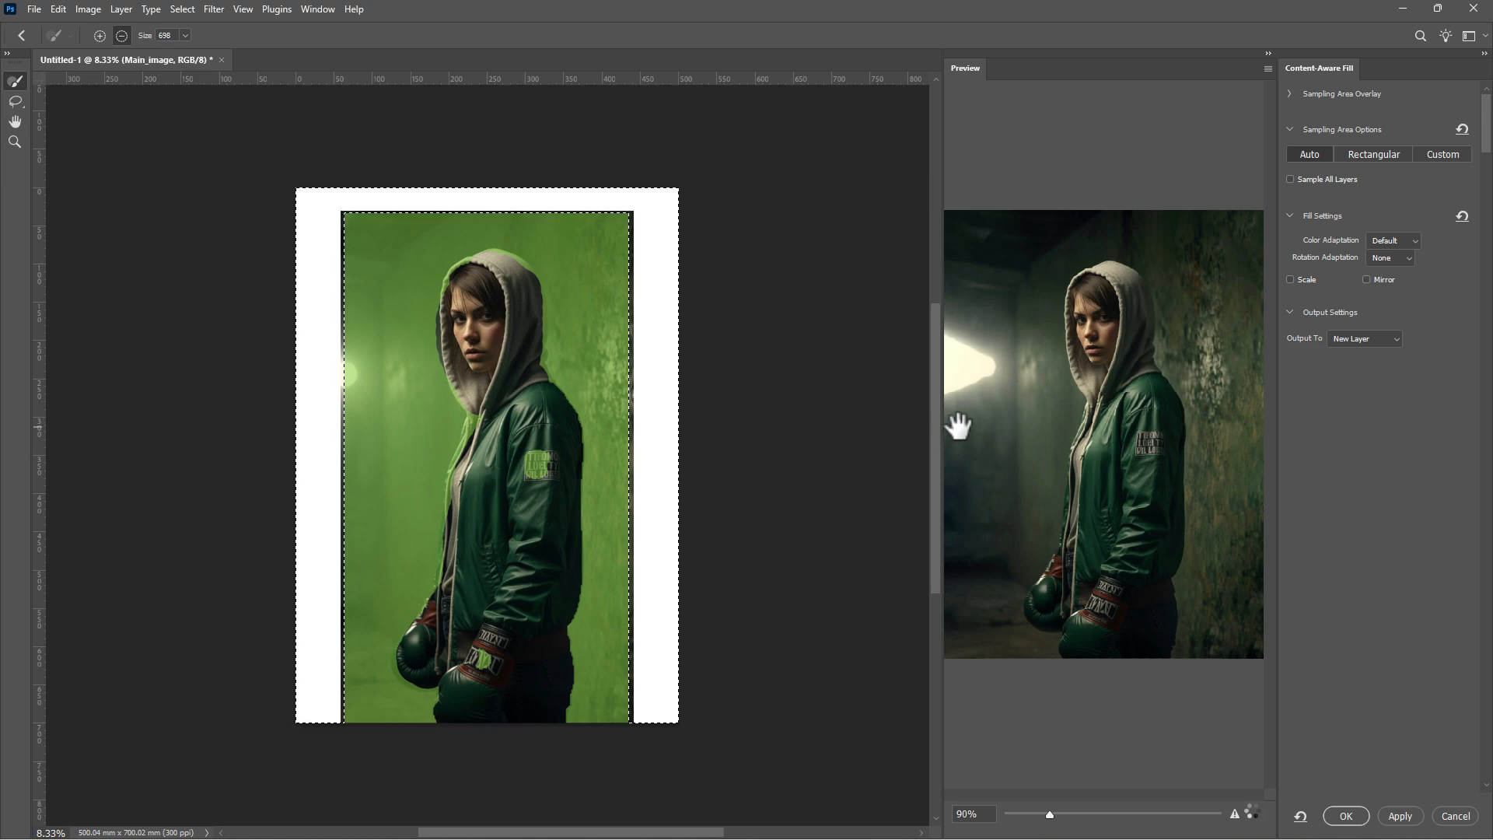
drag(943, 423, 754, 420)
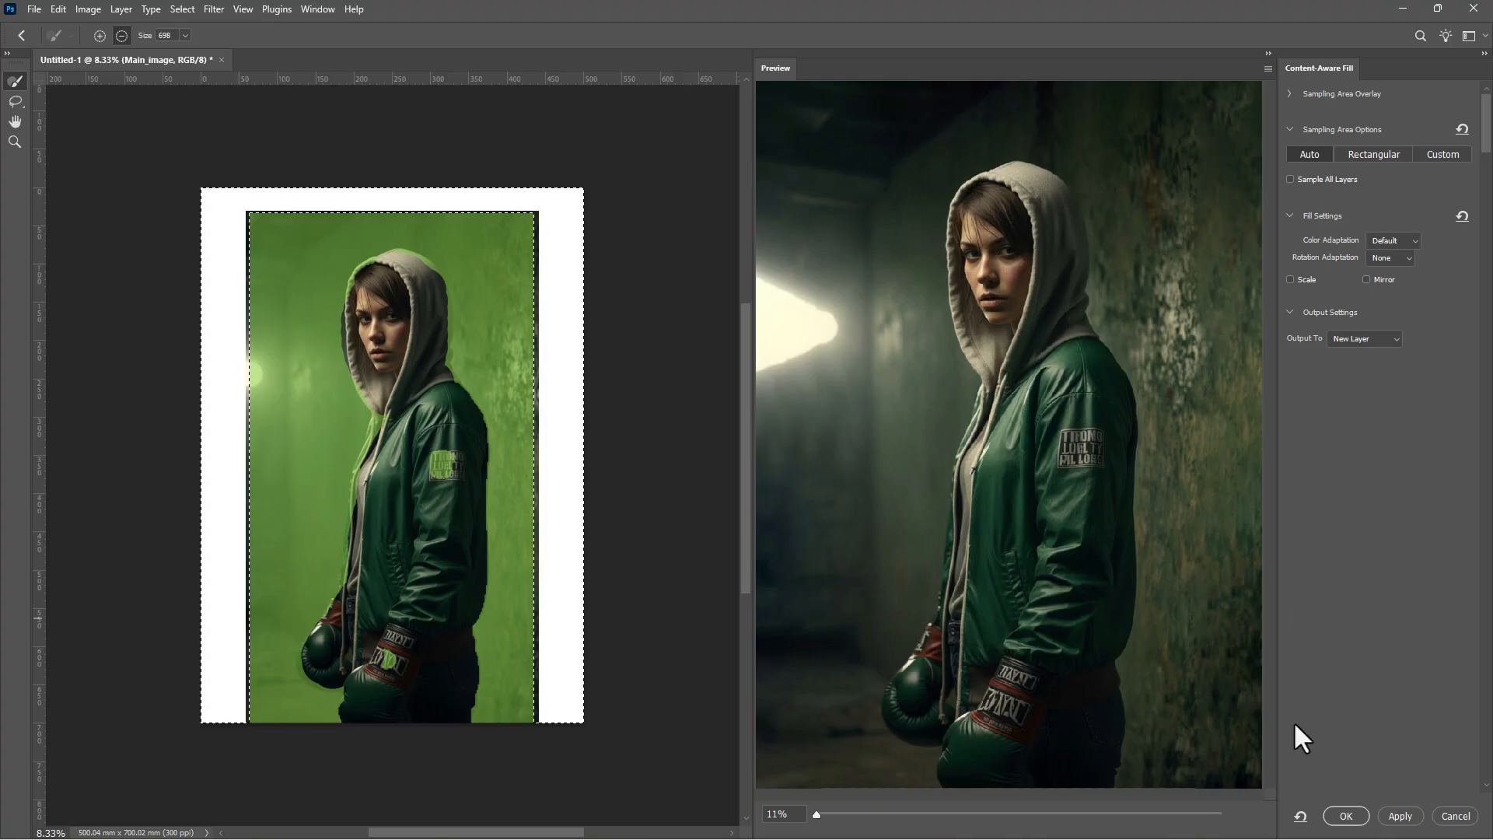
click(1347, 816)
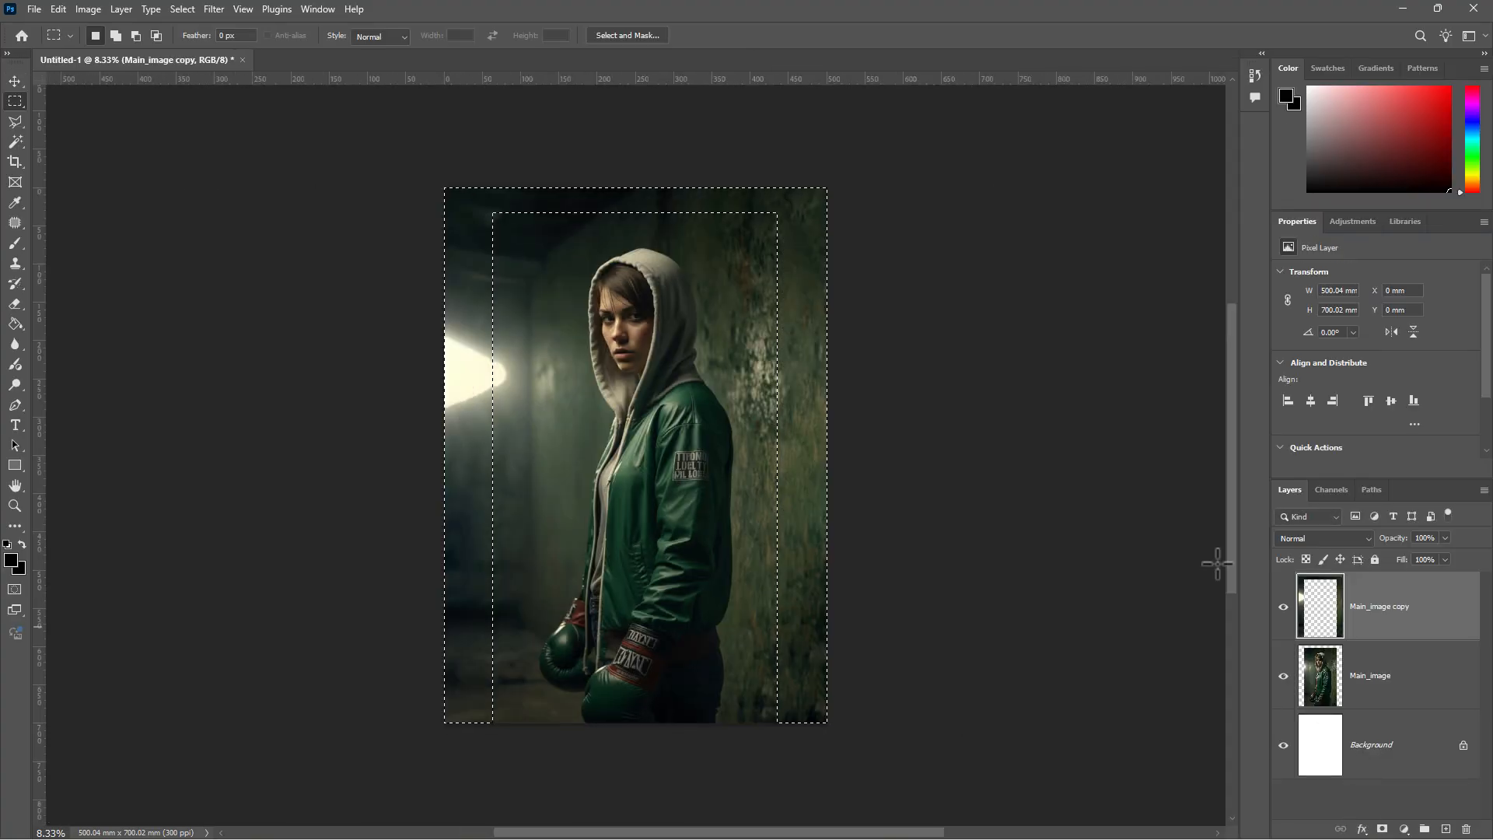
- Deselect, merge the photo and fill into Main_image copy, and delete the Background layer
key(ctrl+d)
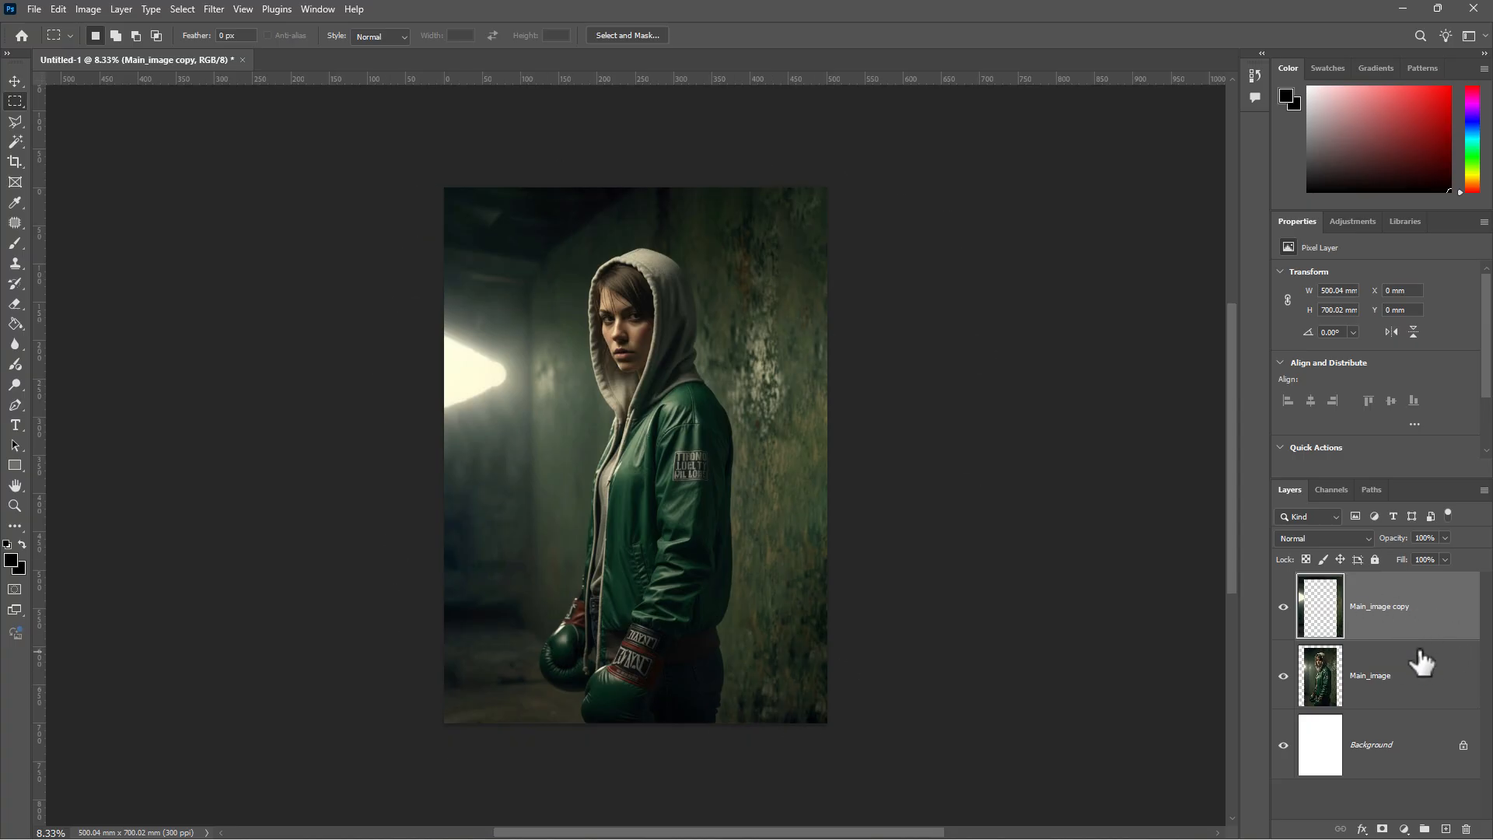
shift+click(1408, 690)
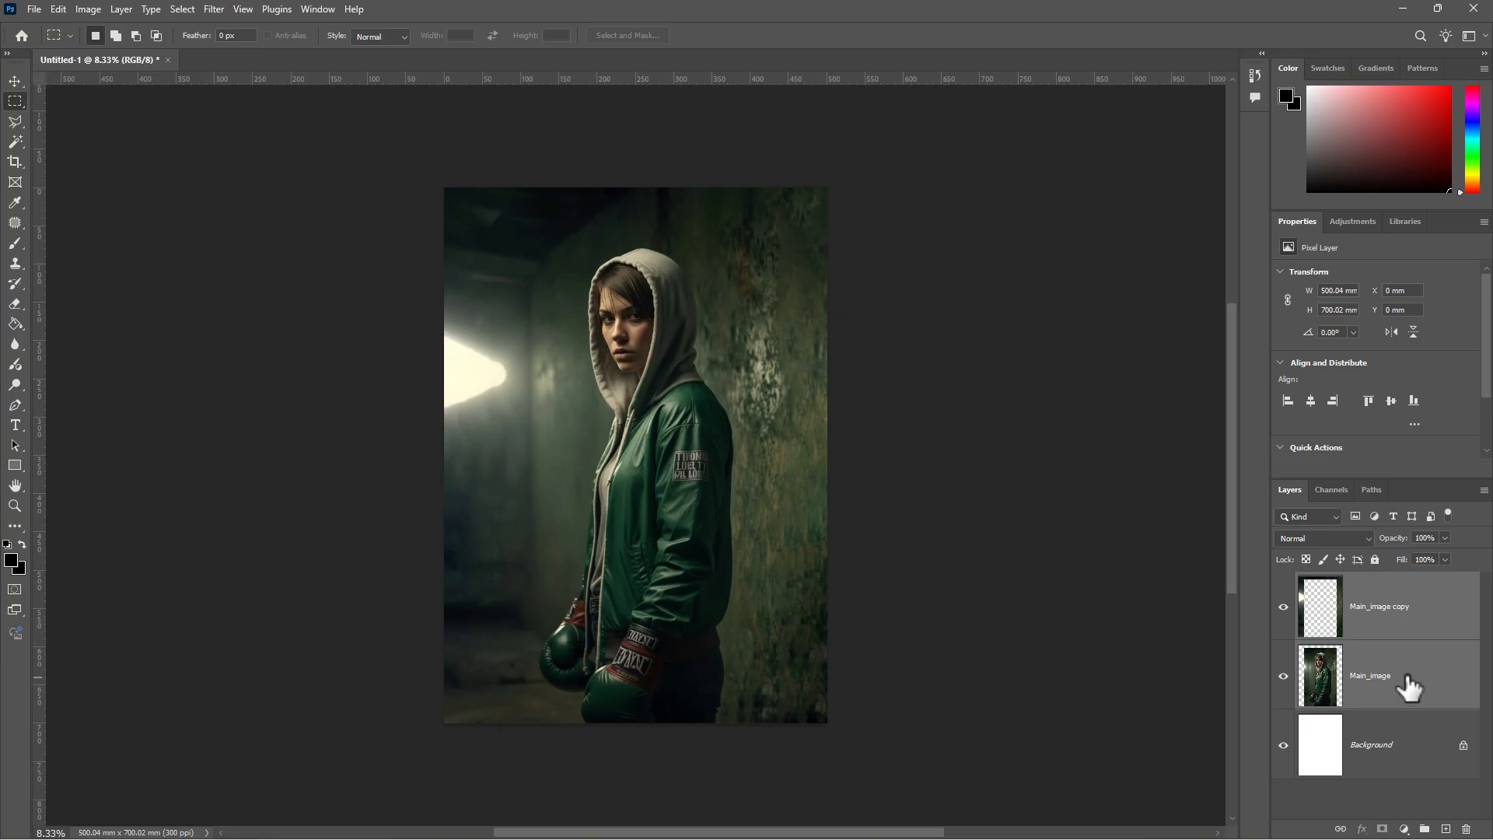
right_click(1396, 654)
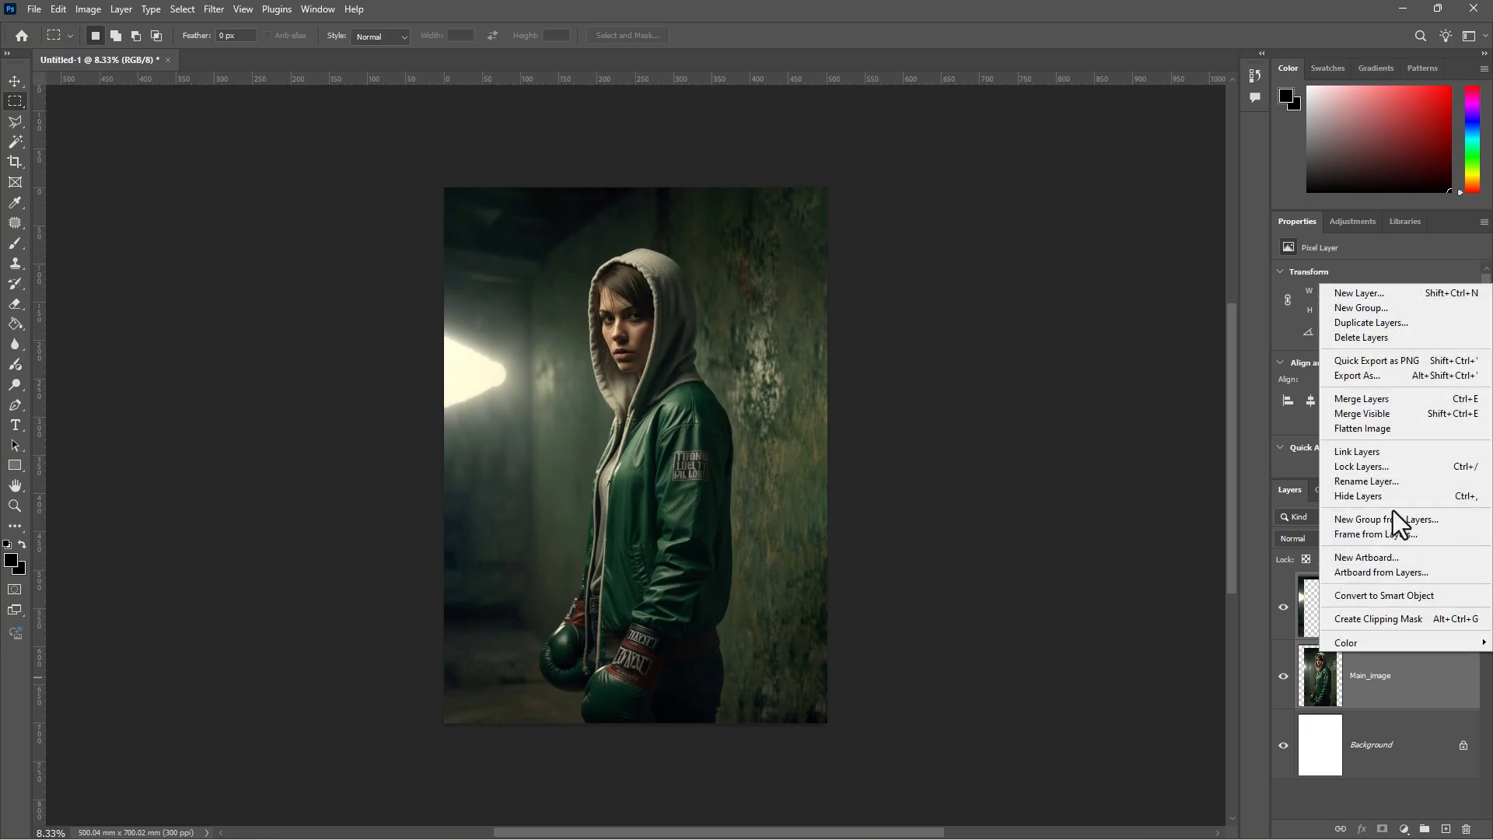
click(1396, 399)
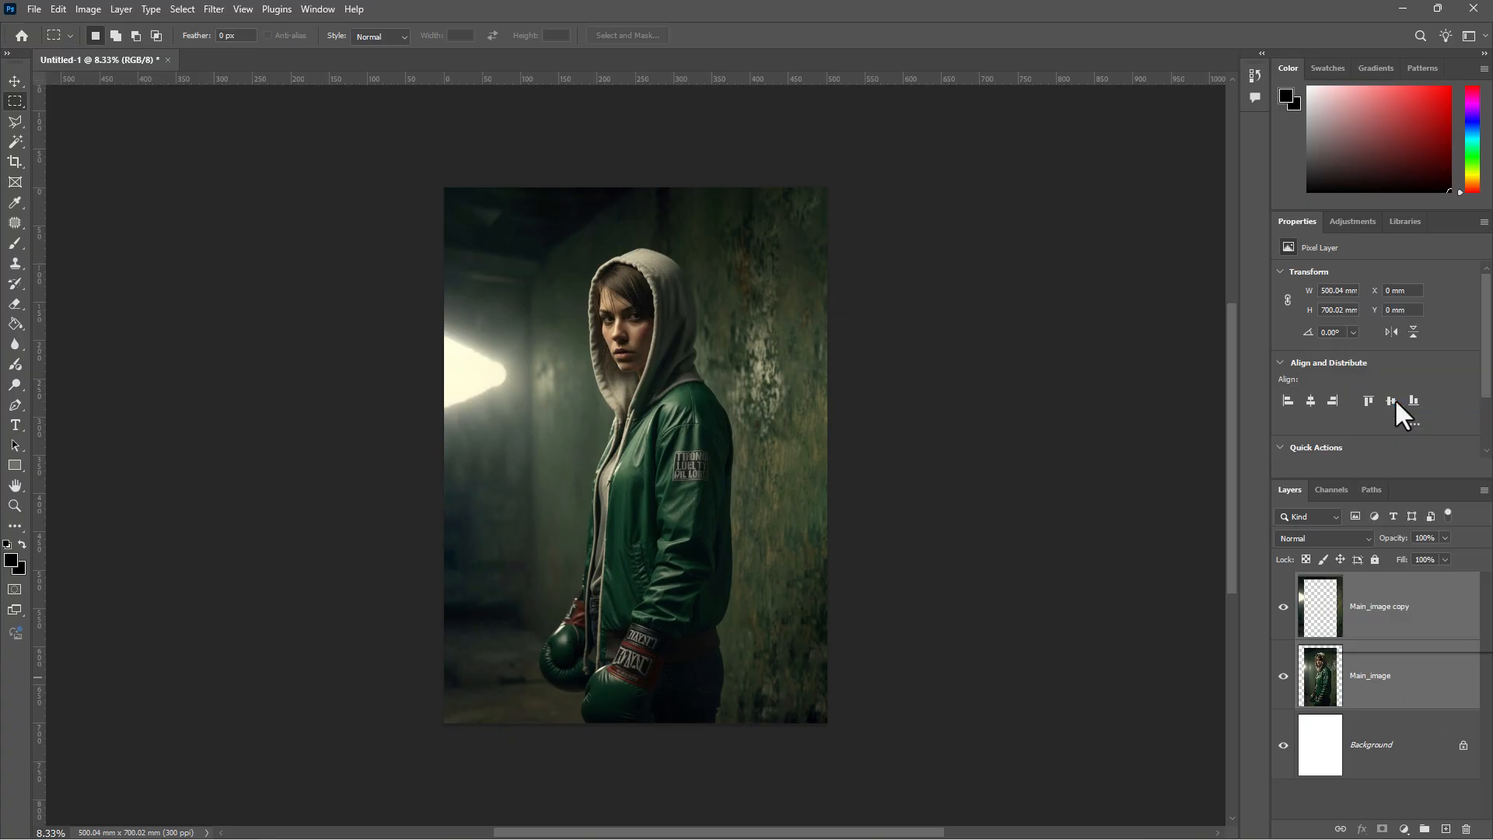
drag(1462, 679, 1468, 829)
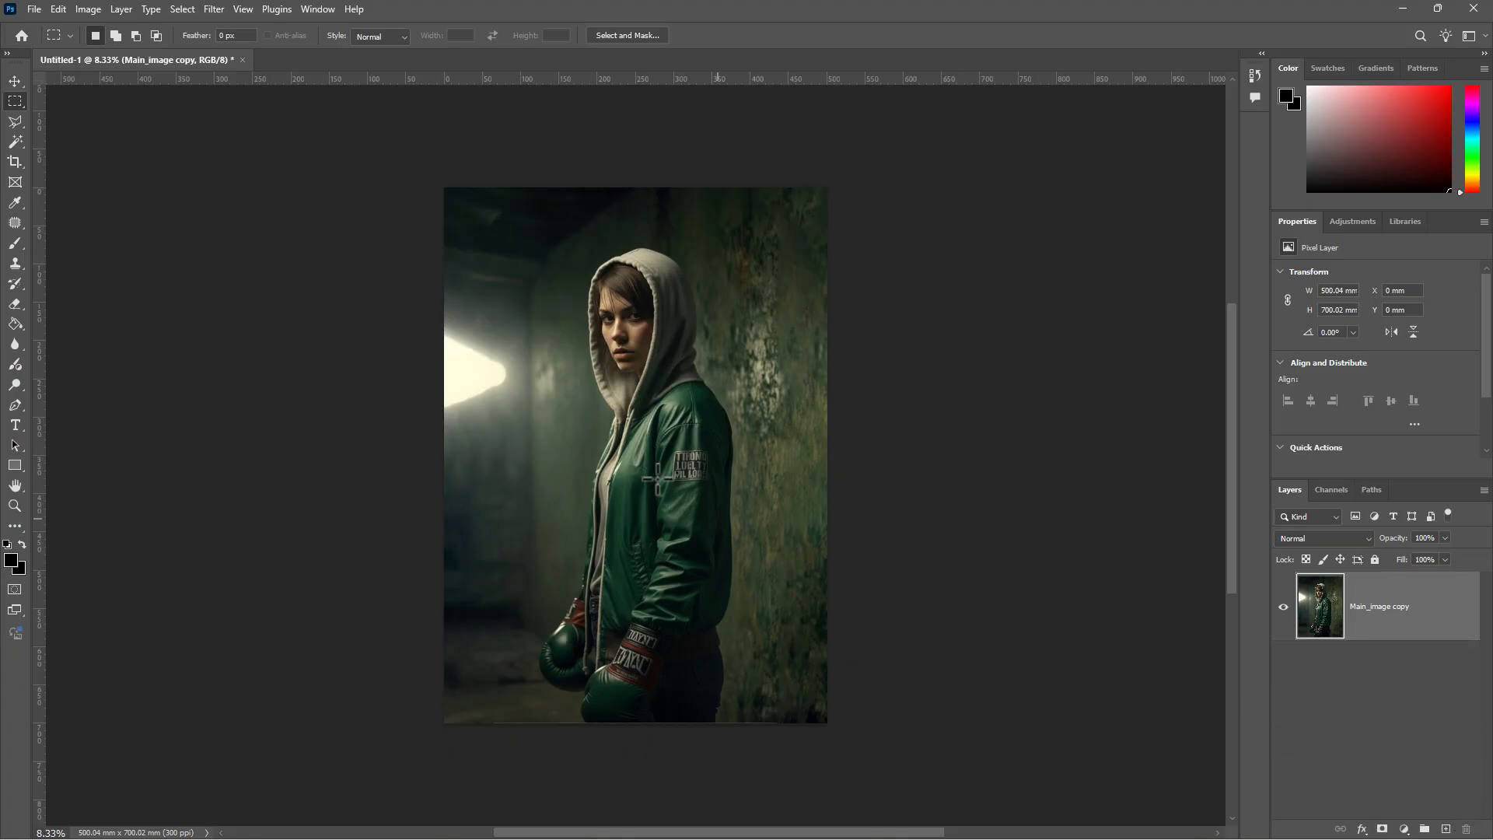
- Patch the bright light area and nearby blemishes on the left wall with clean texture
scroll(385, 352, up, 3)
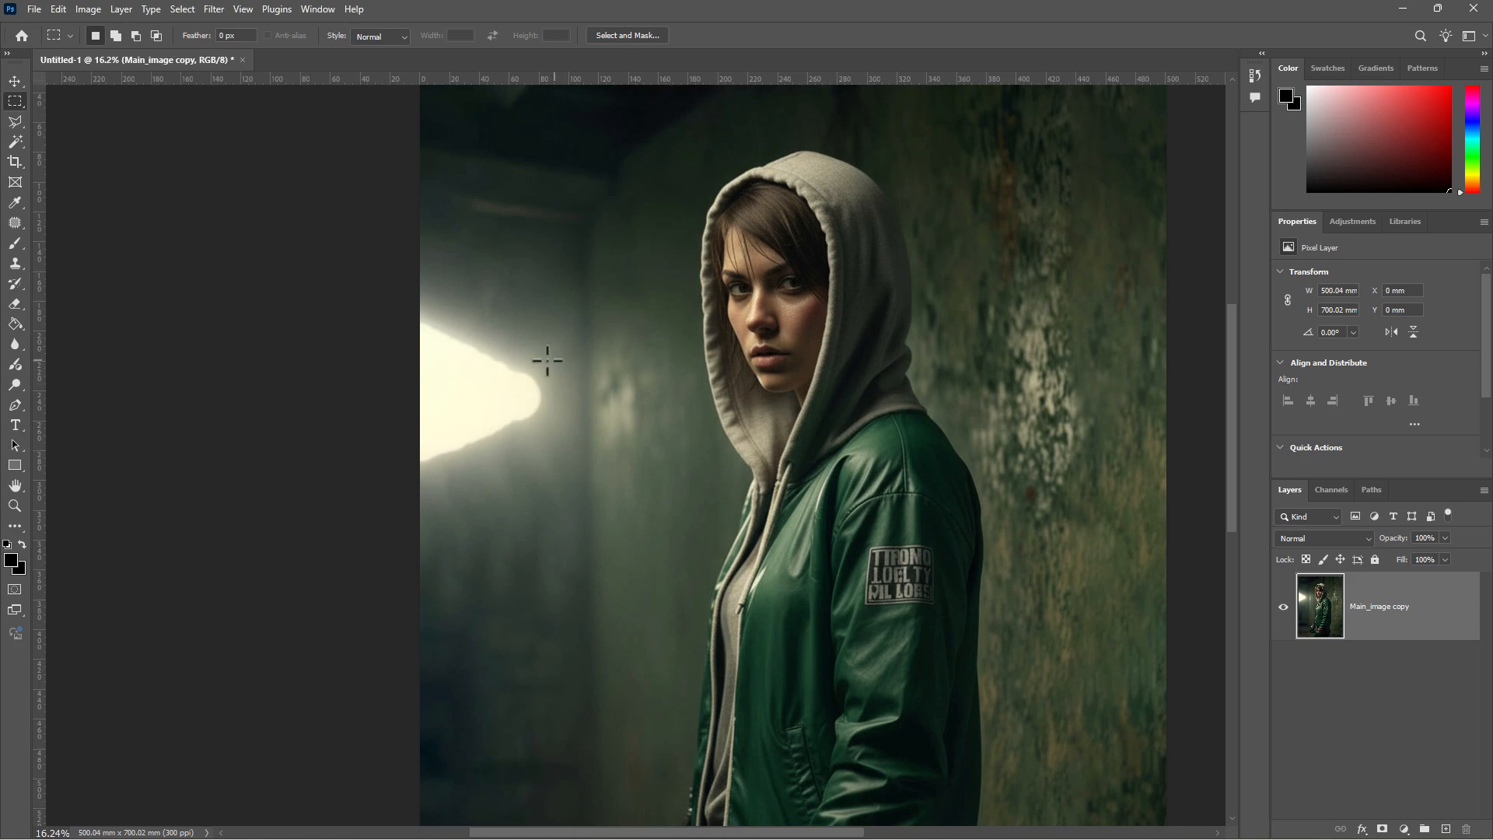
scroll(539, 331, down, 2)
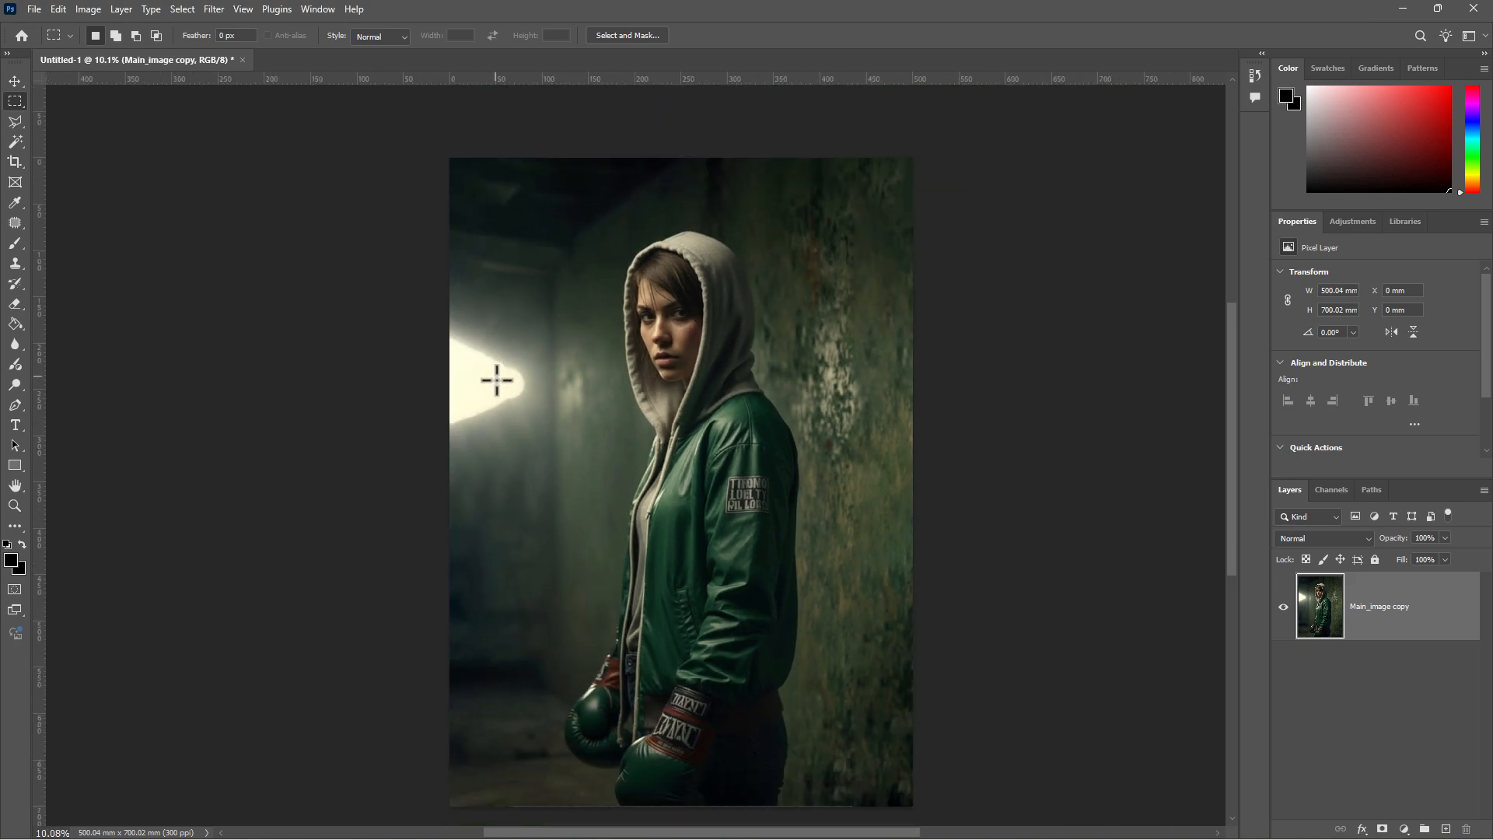
click(15, 222)
mouse_move(507, 357)
mouse_down()
mouse_move(445, 326)
mouse_move(440, 343)
mouse_move(438, 435)
mouse_move(454, 443)
mouse_move(534, 395)
mouse_move(545, 371)
mouse_move(482, 400)
mouse_move(480, 523)
mouse_up()
key(ctrl+d)
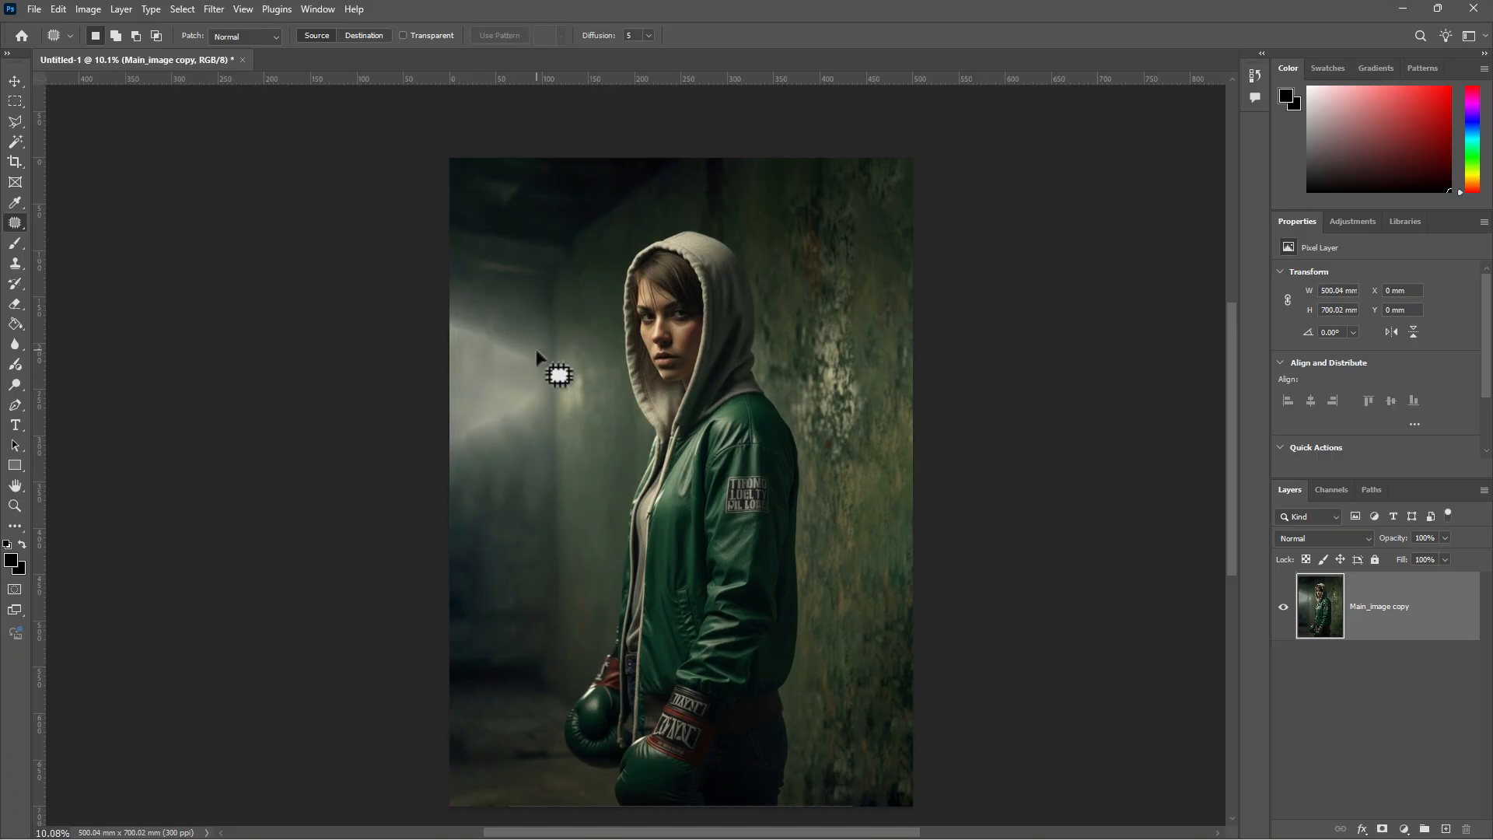
mouse_move(518, 363)
mouse_down()
mouse_move(458, 347)
mouse_move(447, 320)
mouse_move(533, 353)
mouse_move(529, 319)
mouse_move(541, 404)
mouse_move(455, 458)
mouse_move(447, 434)
mouse_move(534, 368)
mouse_move(533, 460)
mouse_up()
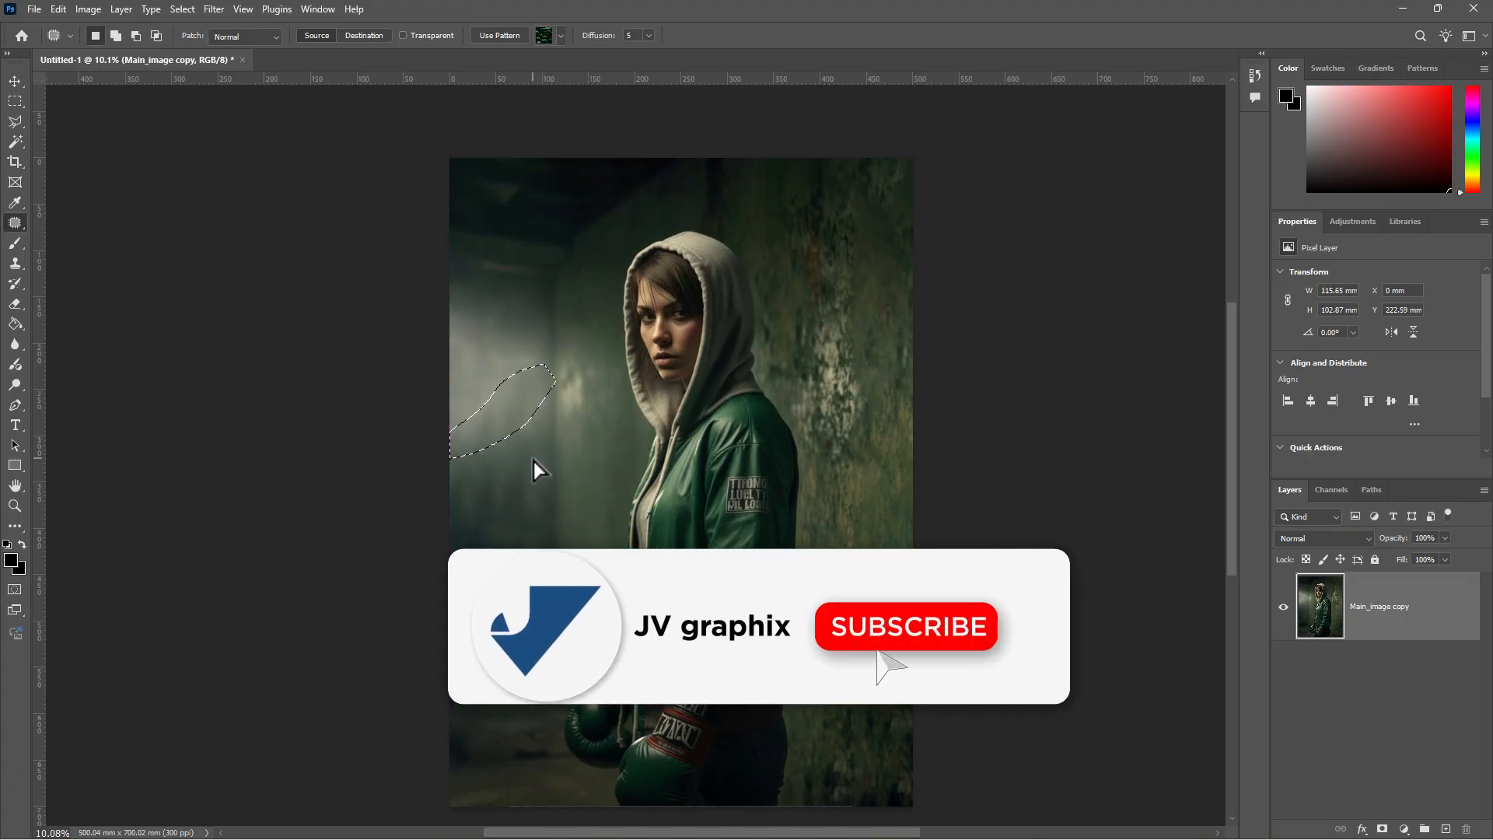
click(544, 324)
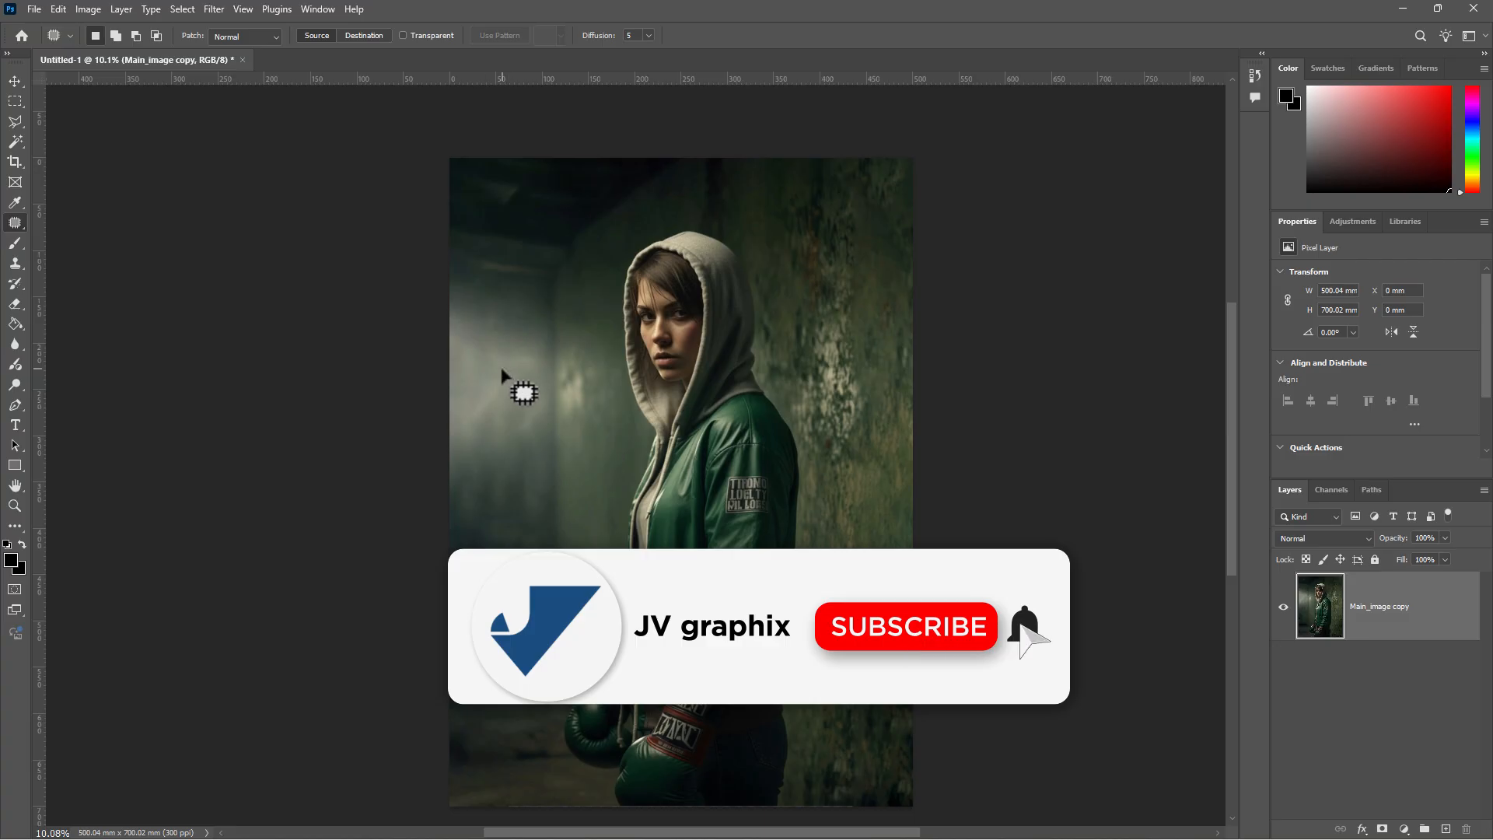
mouse_move(502, 370)
mouse_down()
mouse_move(462, 416)
mouse_move(481, 433)
mouse_move(517, 374)
mouse_move(498, 446)
mouse_up()
click(559, 376)
- Patch the remaining blotchy left-wall areas, then add an empty layer above the photo
scroll(511, 356, down, 1)
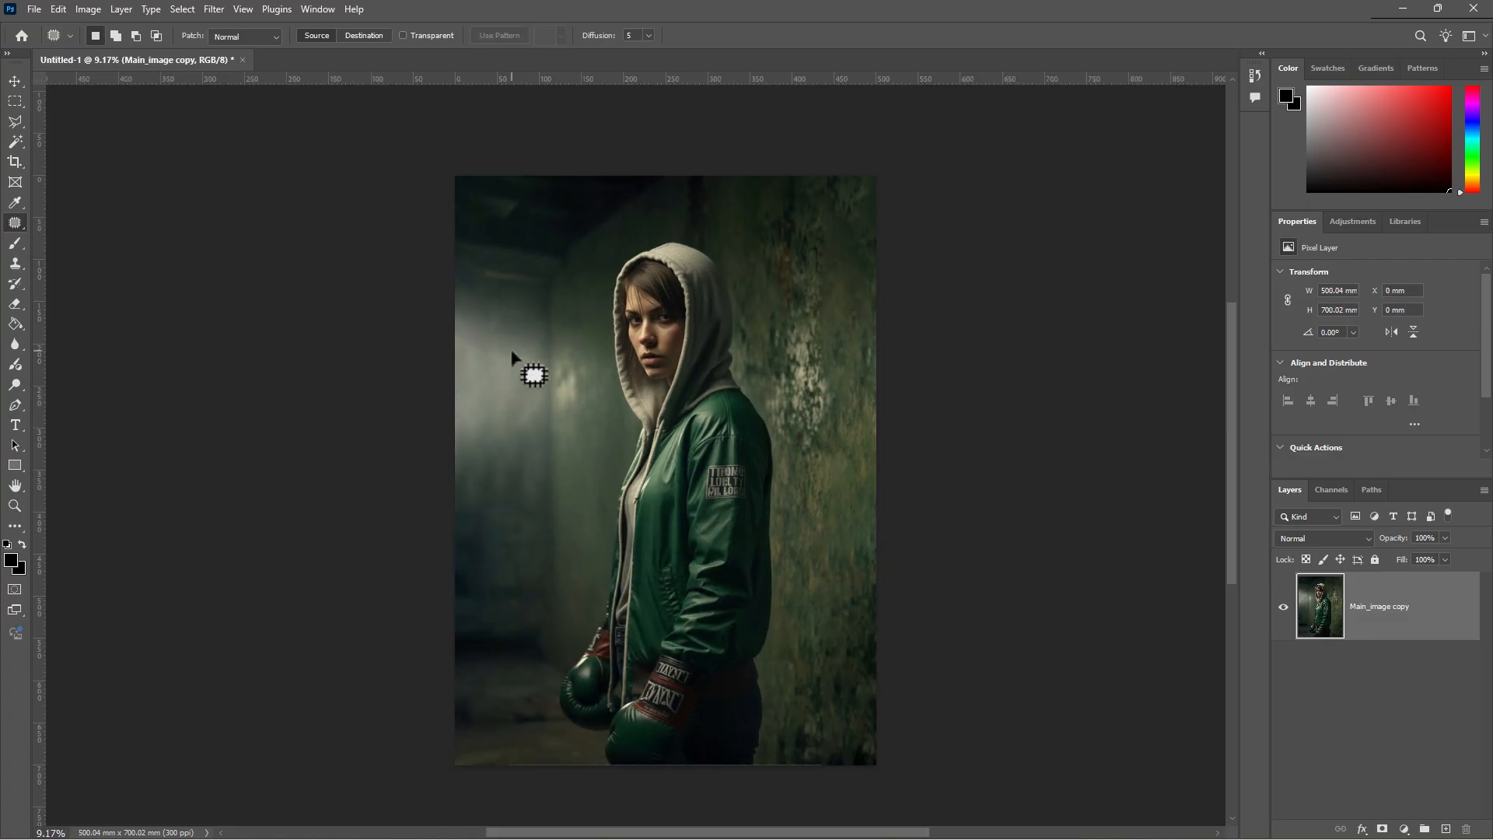
scroll(593, 382, up, 4)
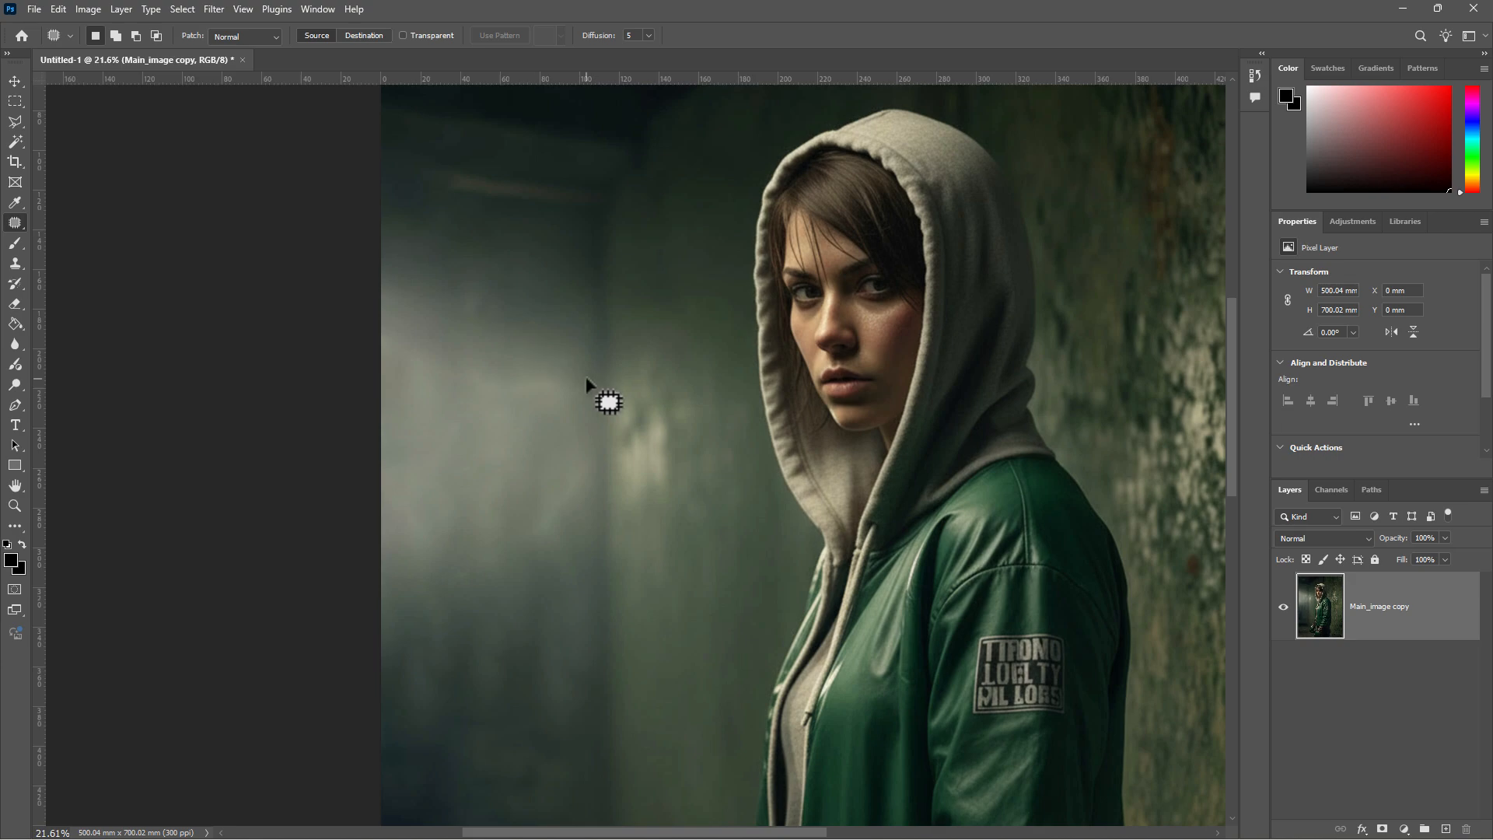
mouse_move(589, 382)
mouse_down()
mouse_move(502, 359)
mouse_move(413, 301)
mouse_move(369, 361)
mouse_move(383, 418)
mouse_move(511, 427)
mouse_move(560, 416)
mouse_move(597, 373)
mouse_move(564, 405)
mouse_move(565, 451)
mouse_move(567, 315)
mouse_up()
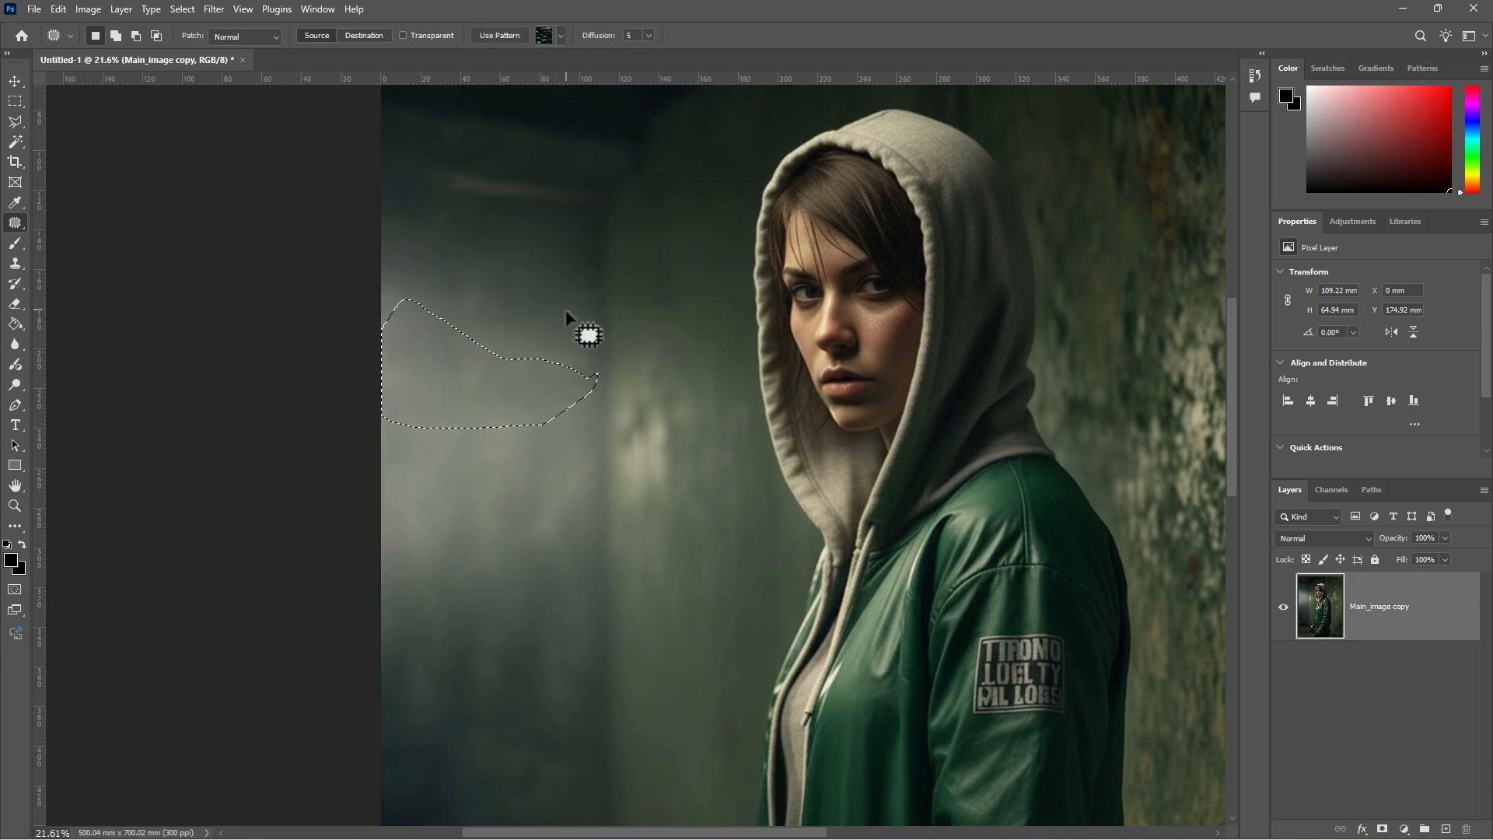
click(567, 315)
scroll(511, 378, down, 3)
mouse_move(562, 425)
mouse_down()
mouse_move(544, 472)
mouse_move(434, 526)
mouse_move(438, 482)
mouse_move(555, 411)
mouse_move(524, 442)
mouse_move(526, 493)
mouse_up()
scroll(517, 483, down, 2)
click(550, 443)
scroll(493, 357, down, 1)
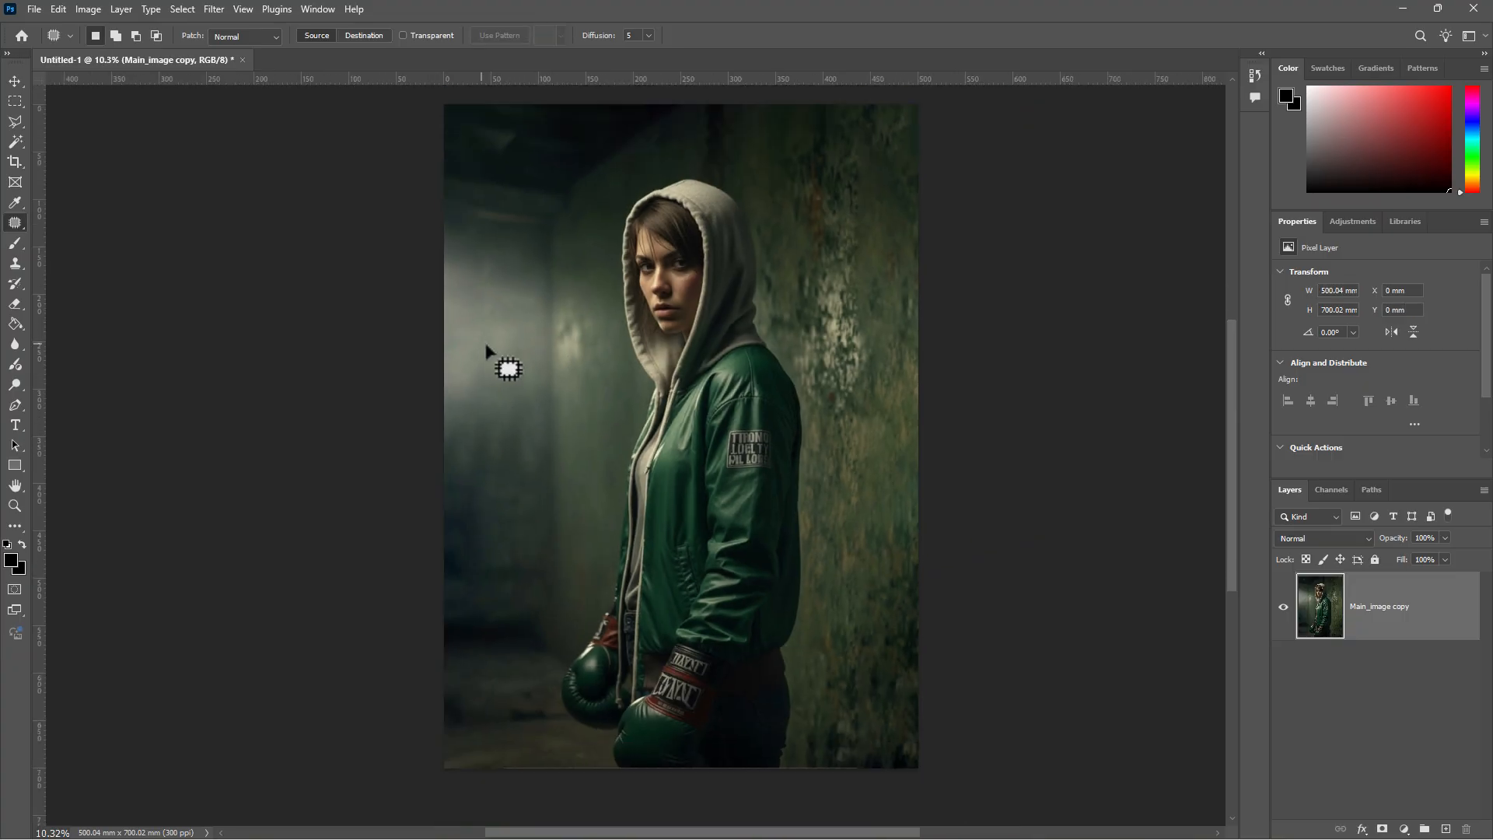
scroll(460, 413, down, 1)
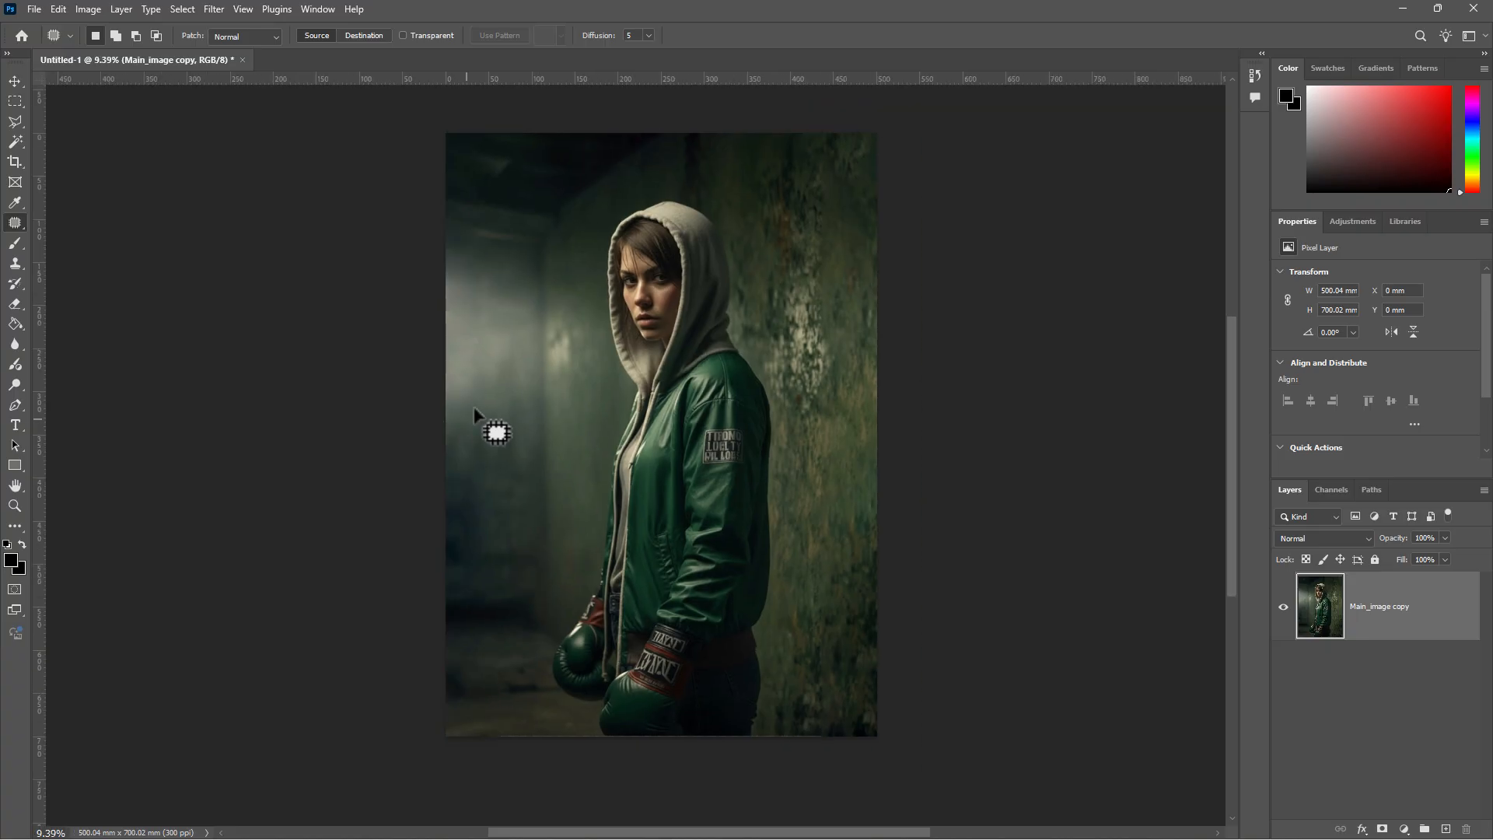
scroll(480, 373, up, 1)
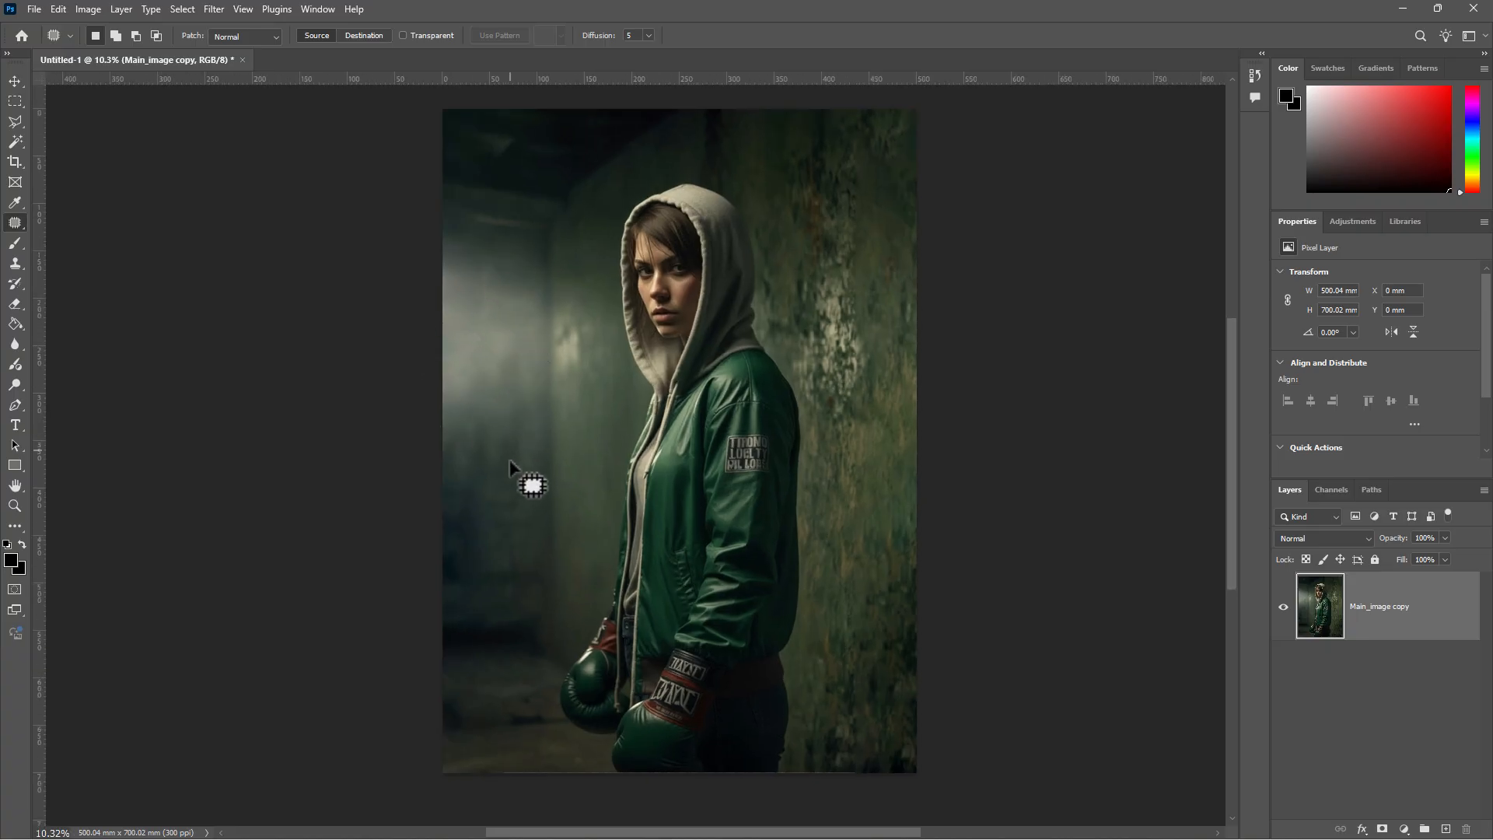
scroll(519, 246, up, 1)
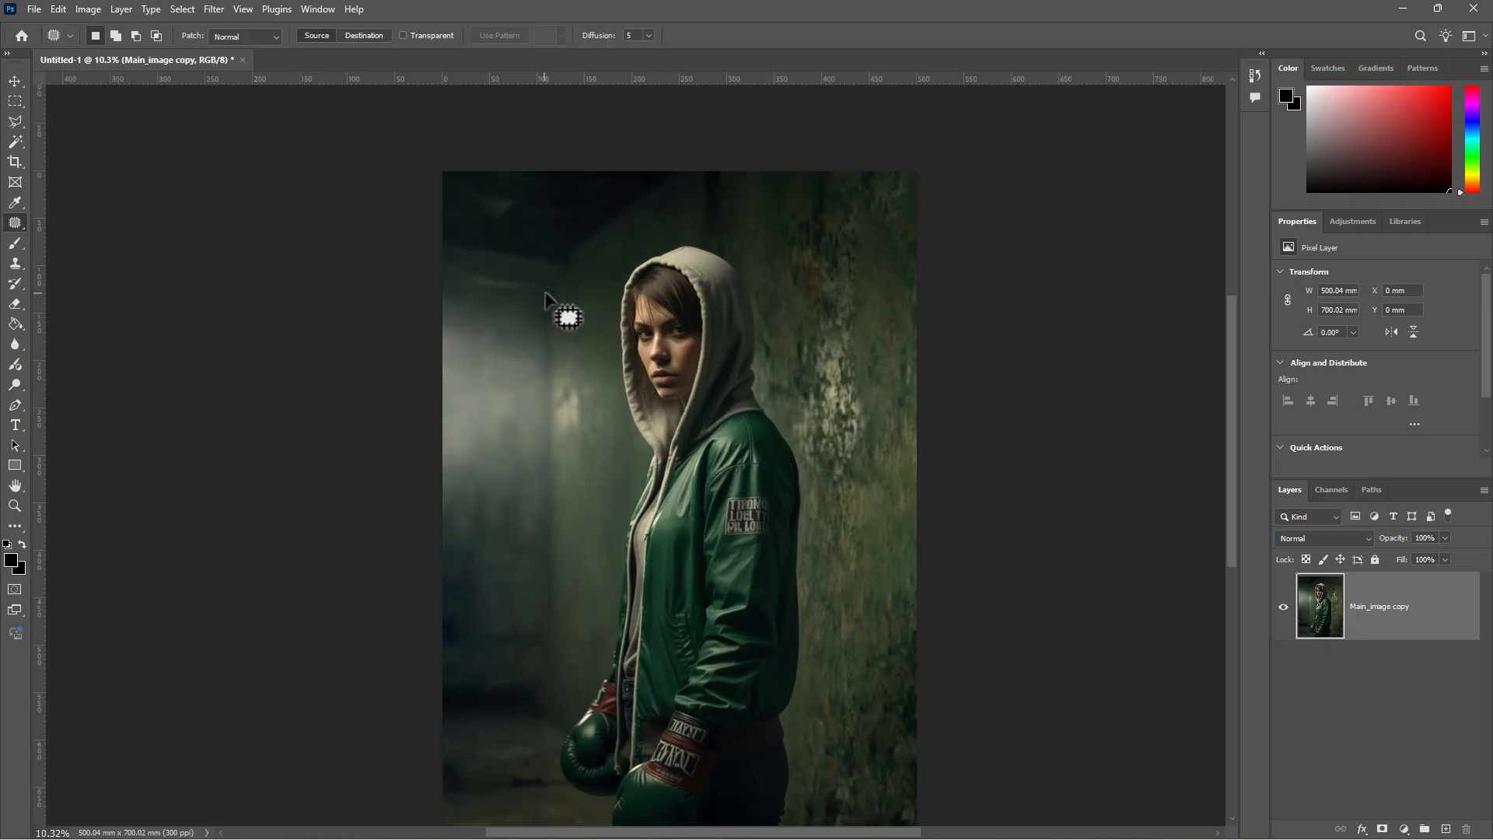
scroll(551, 293, down, 1)
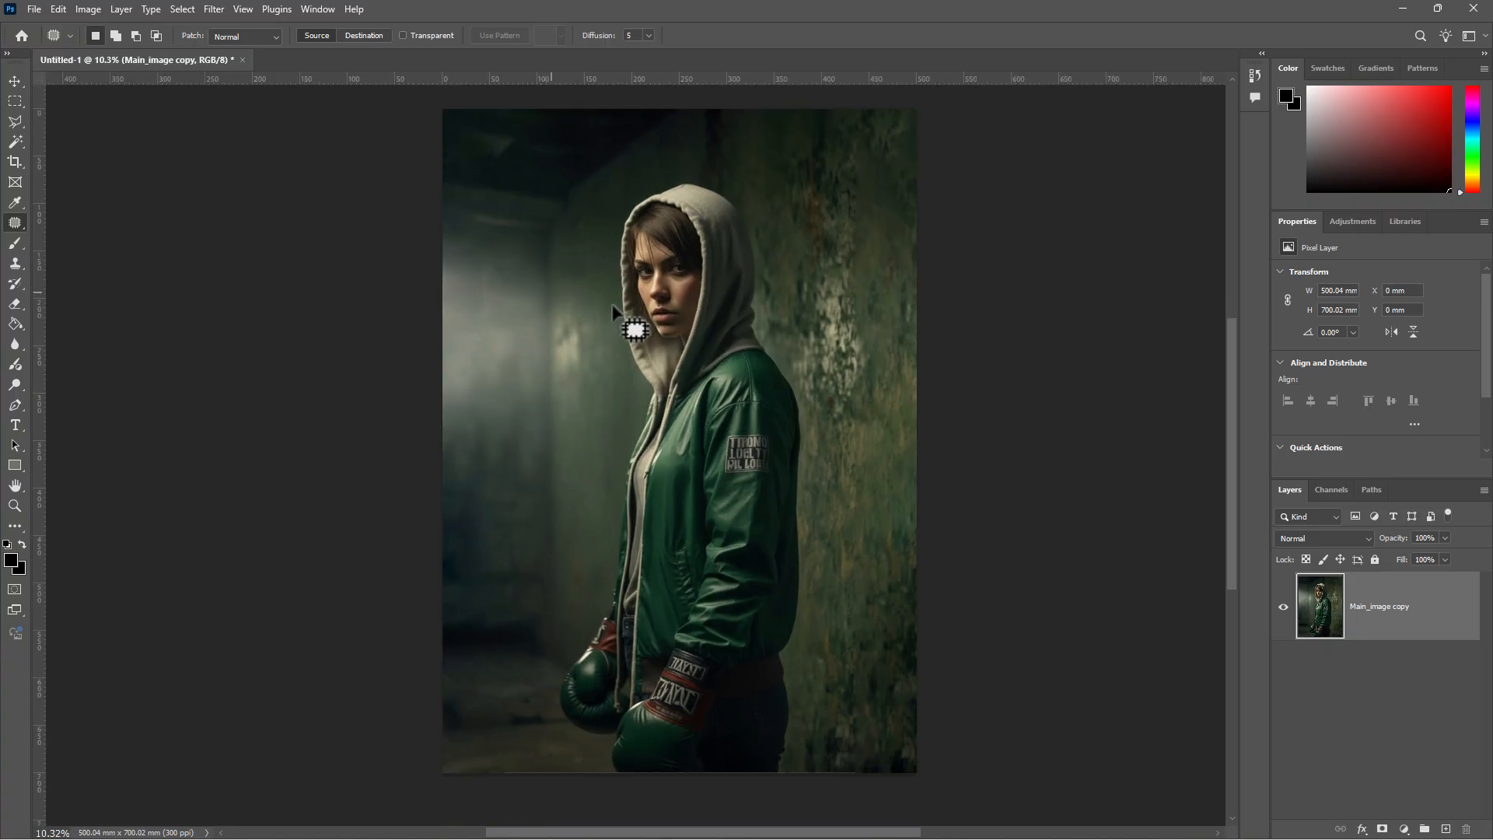
click(1446, 830)
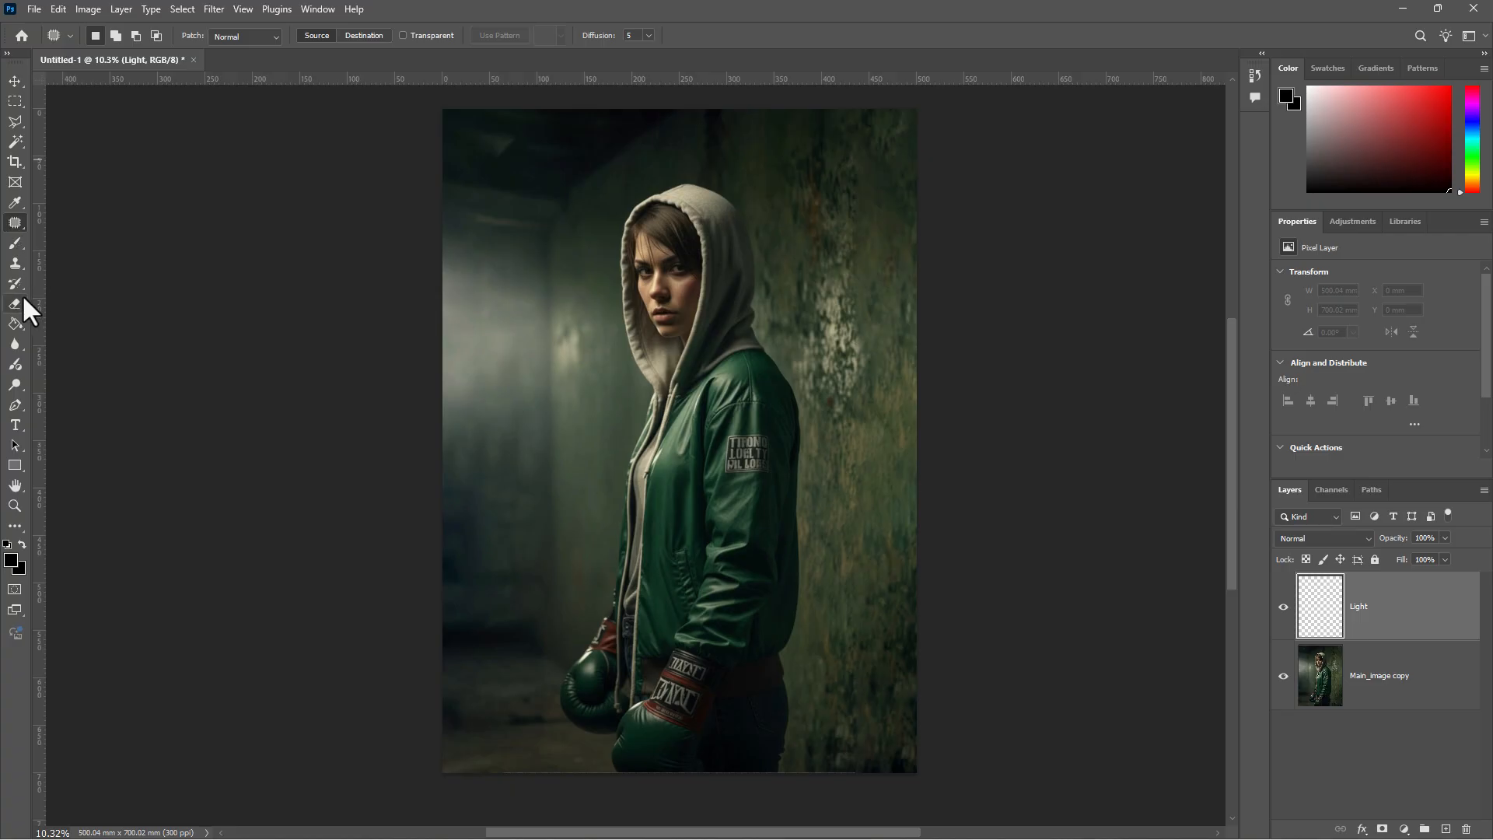
- Paint a large soft white round-brush dab at the image's left edge
click(14, 242)
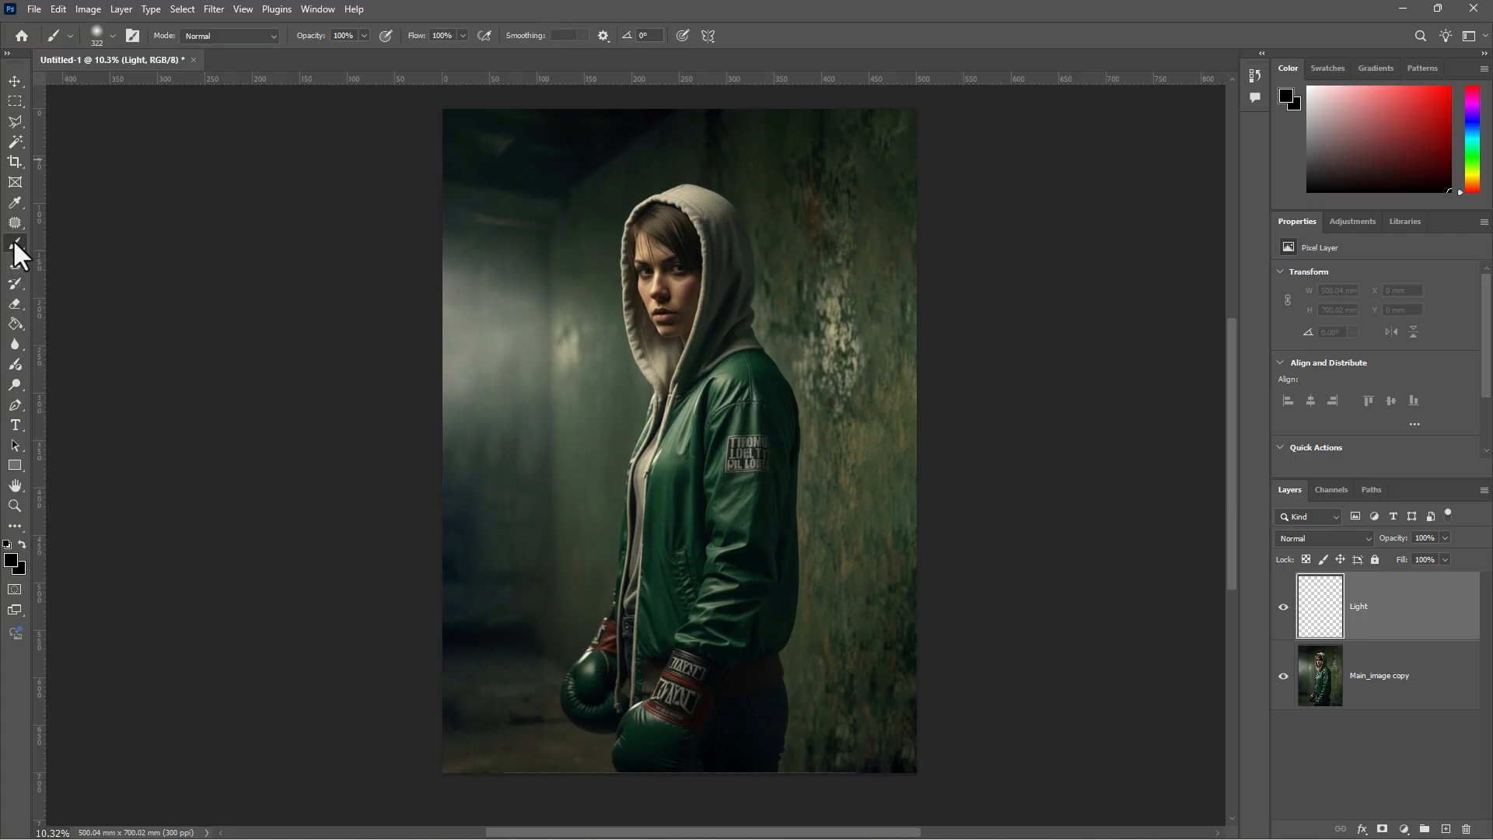
click(11, 561)
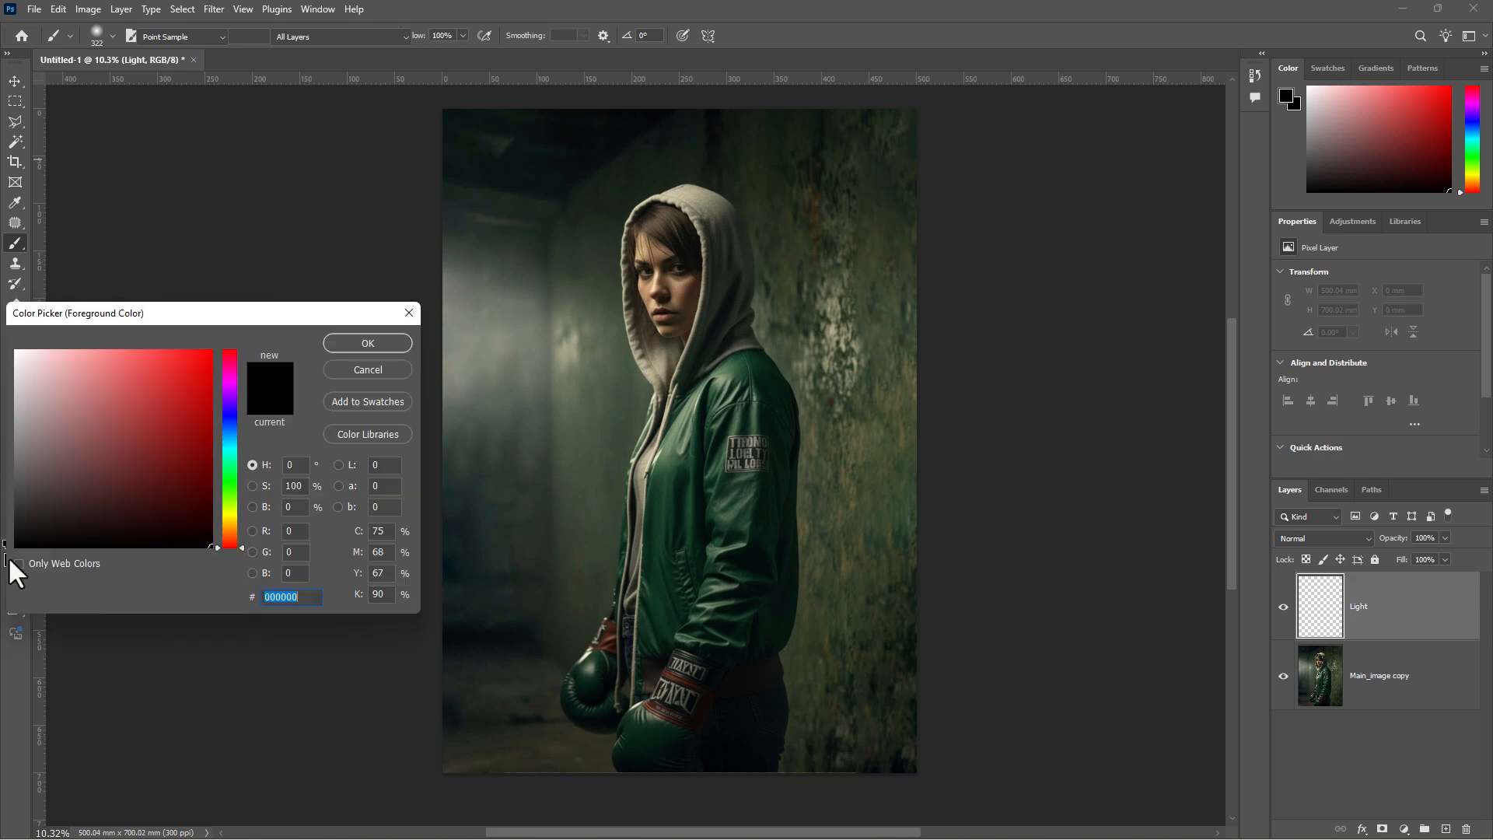
drag(110, 323, 169, 277)
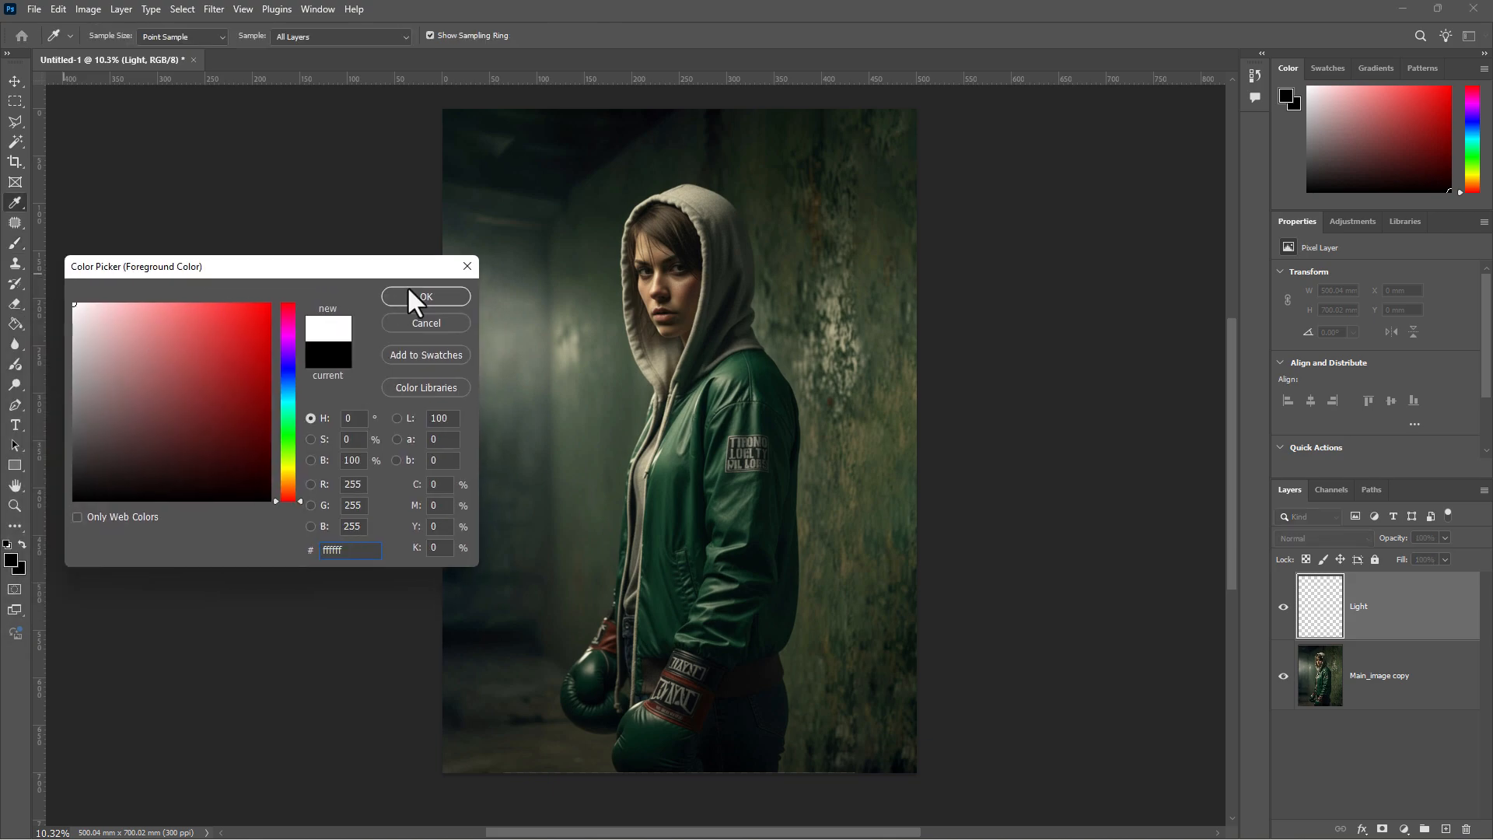
click(426, 296)
key(b)
click(113, 33)
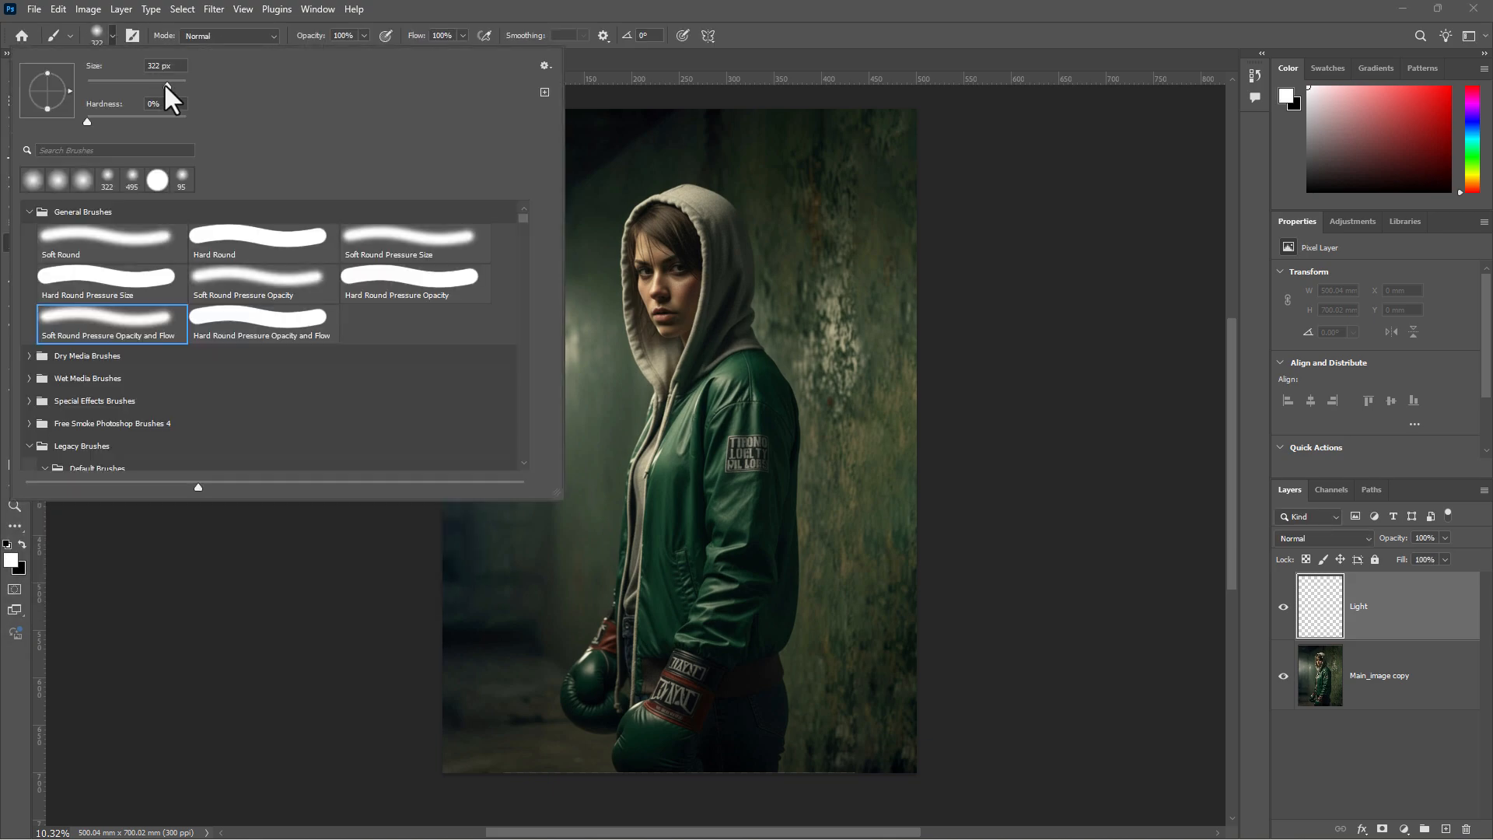
click(120, 245)
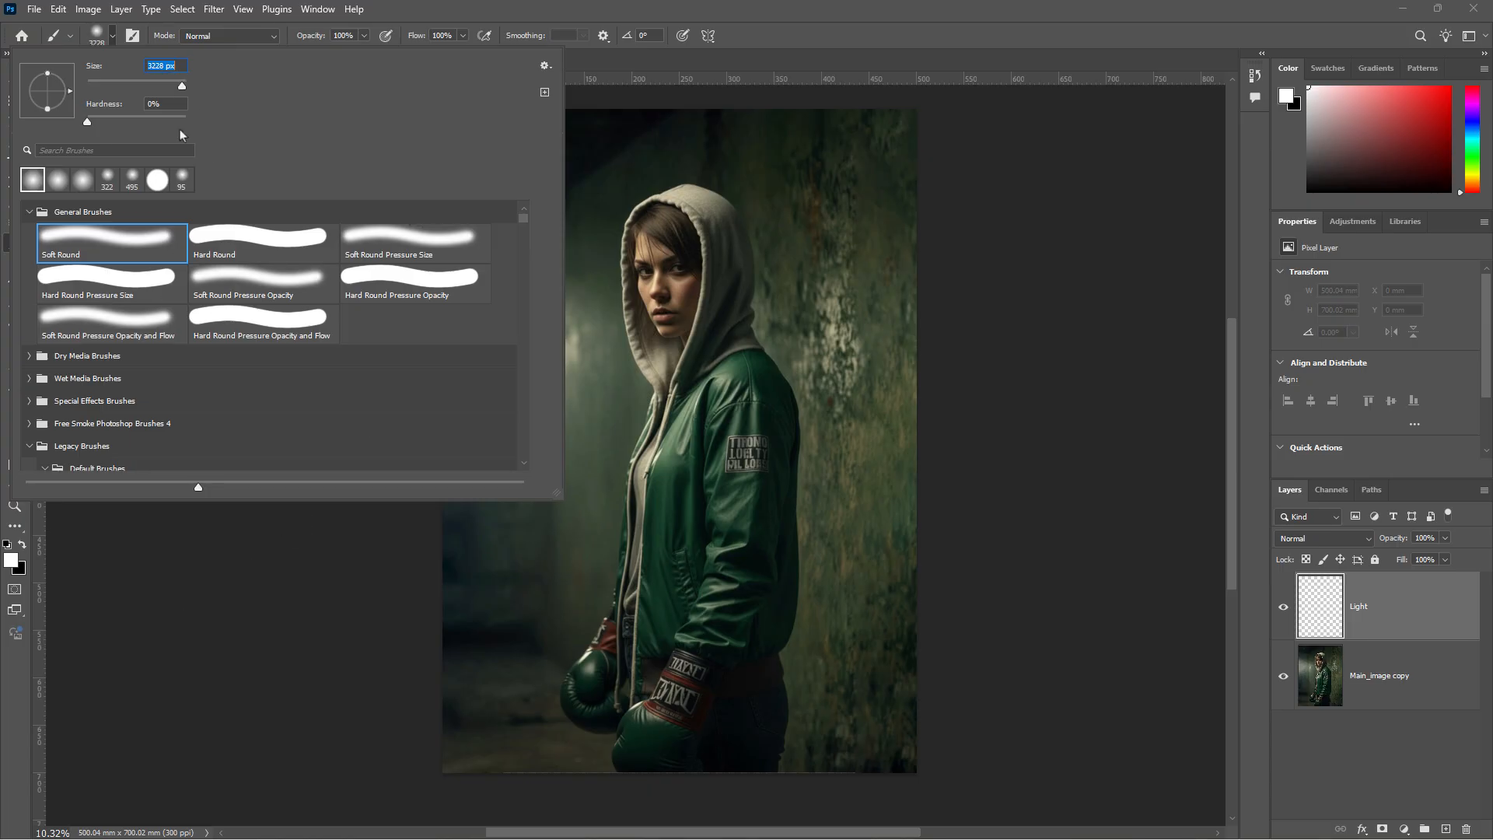
key(Return)
click(444, 360)
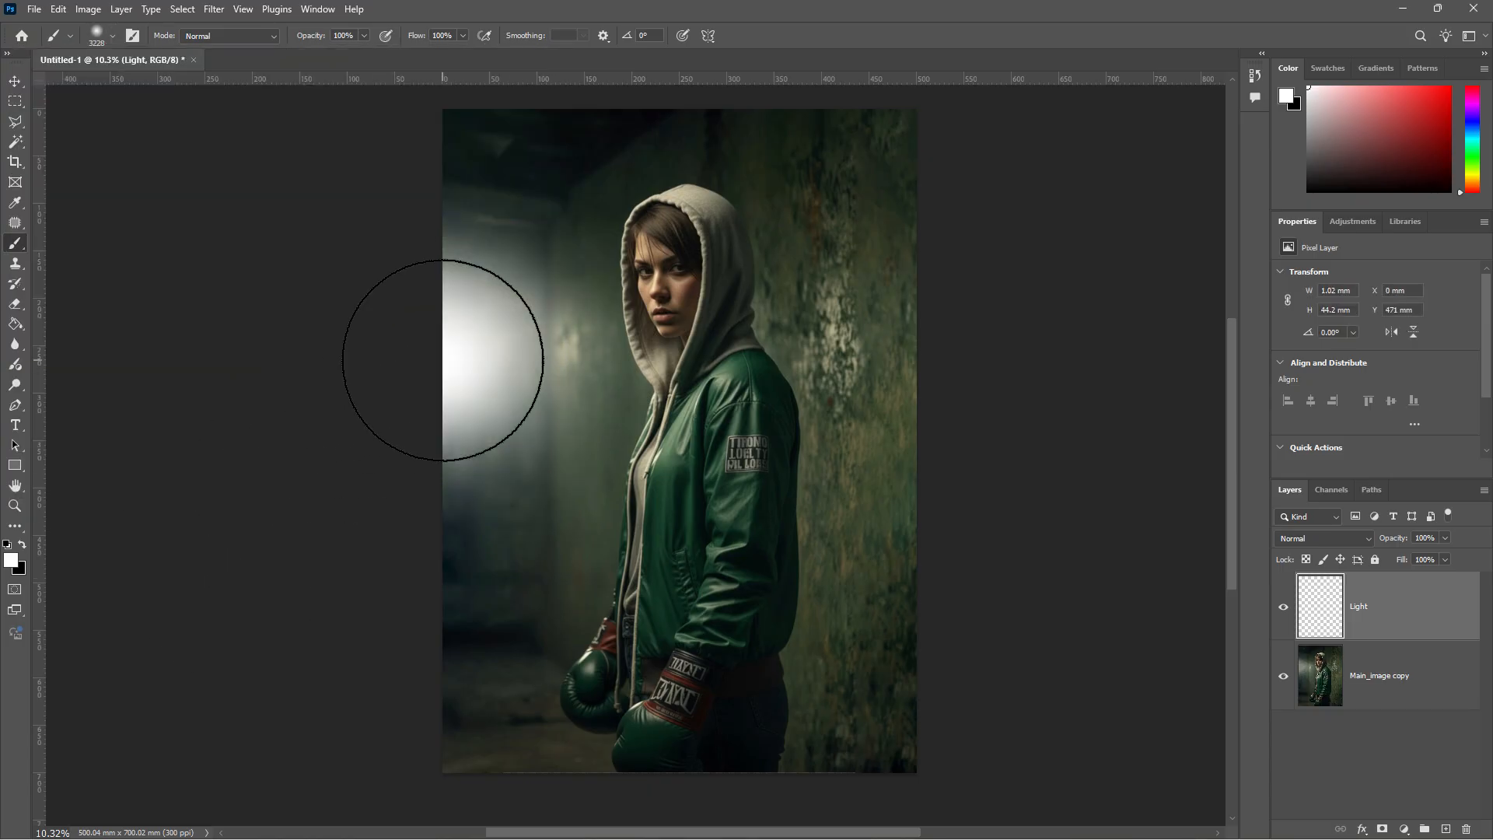
- Blend the Light layer in Soft Light at 100% opacity and compare it on and off
key(m)
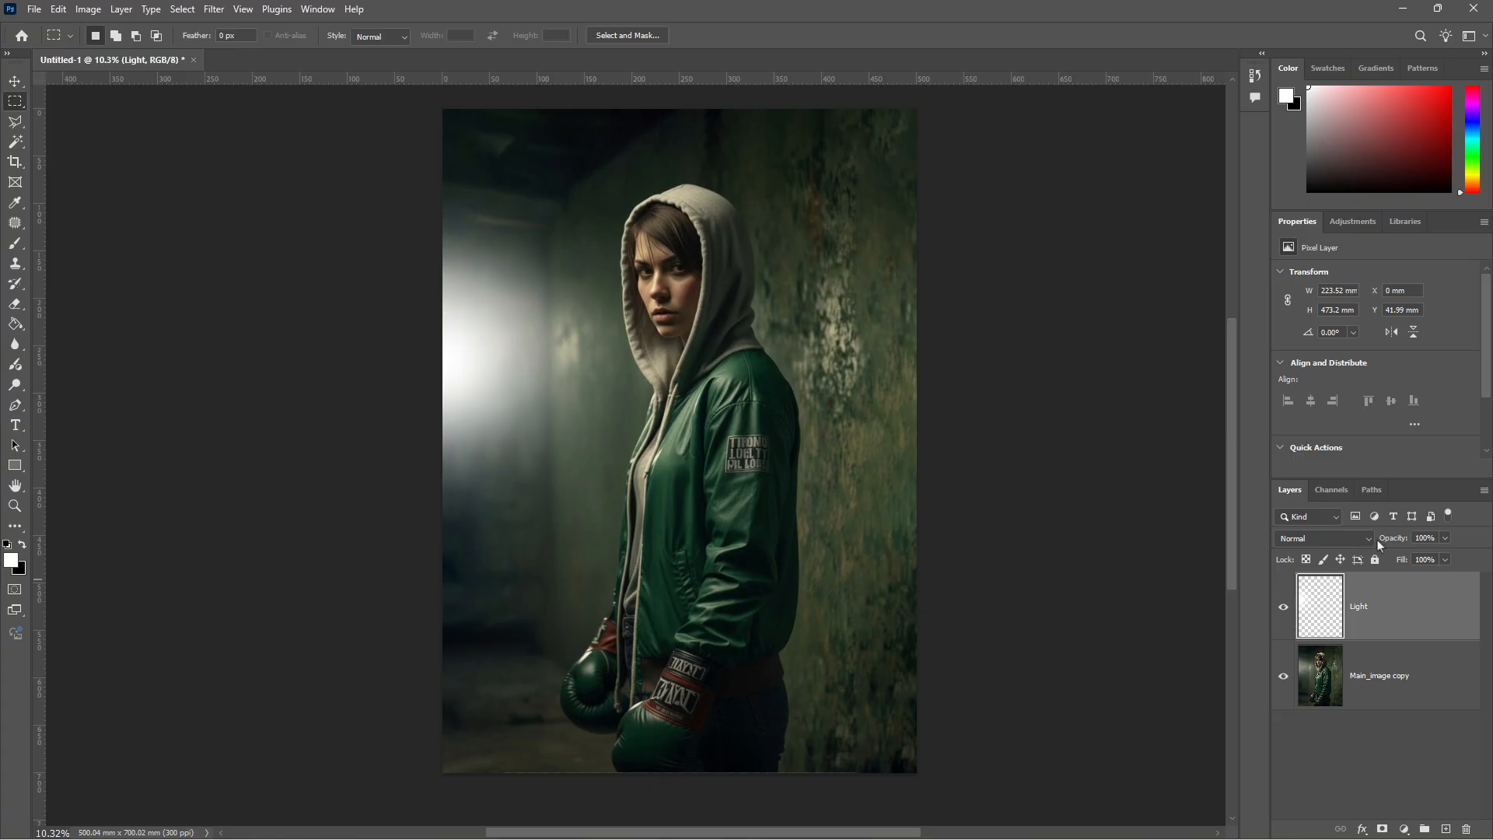
click(1446, 539)
drag(1450, 558, 1433, 563)
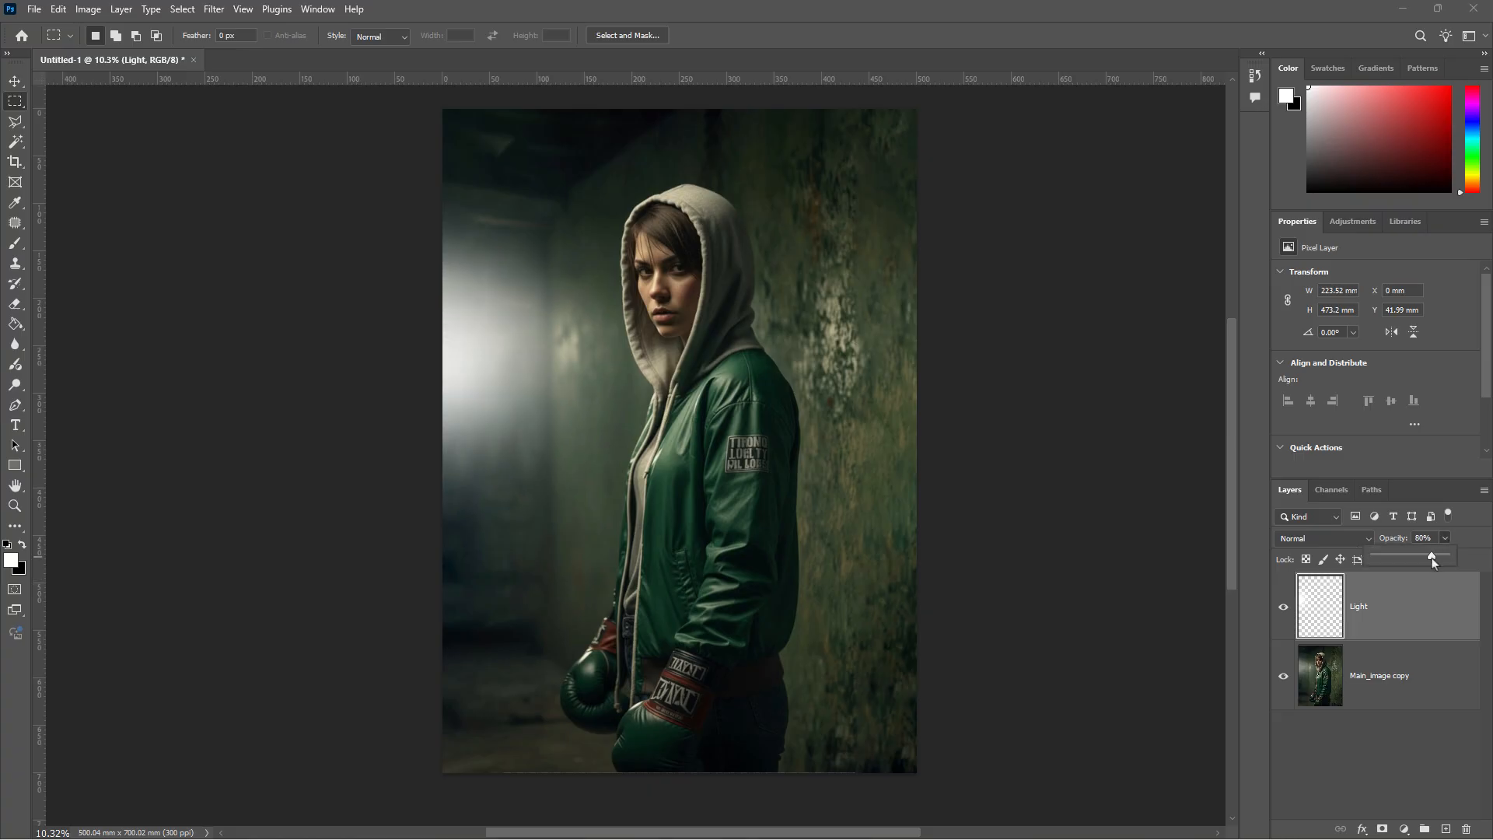
click(1371, 542)
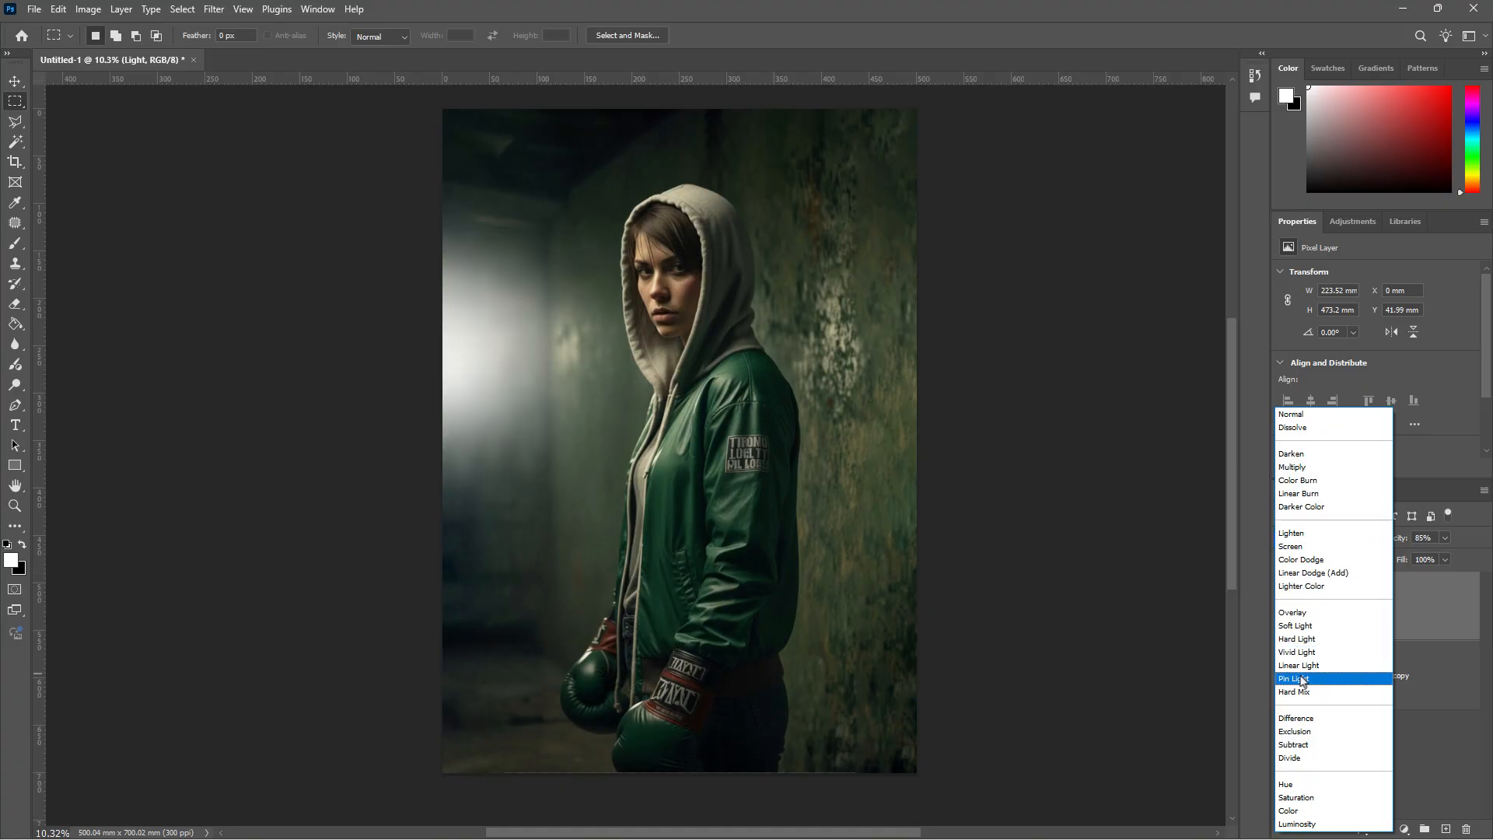
click(1303, 625)
click(1445, 539)
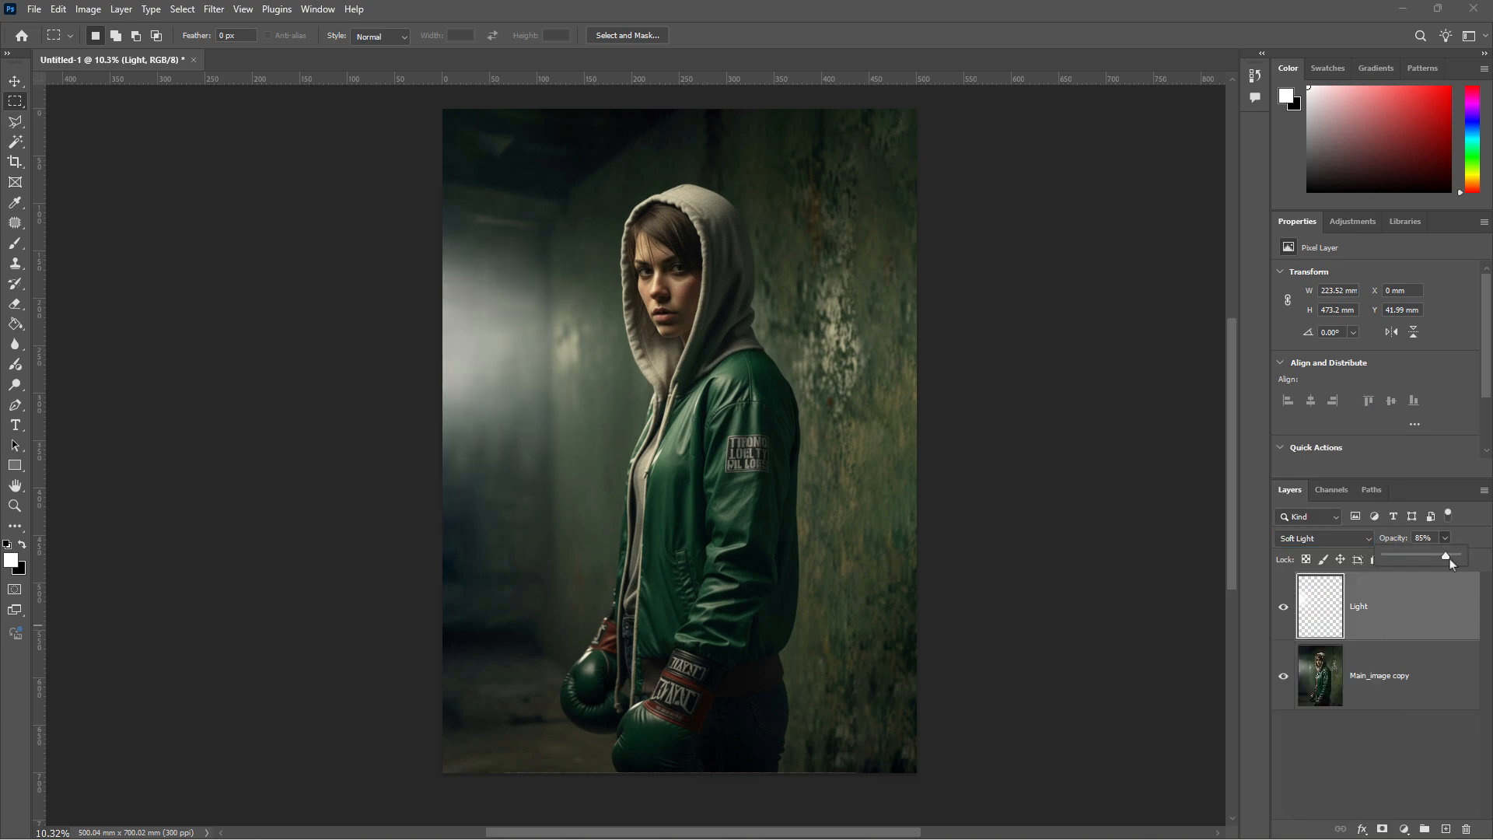
drag(1438, 560, 1467, 561)
click(1397, 732)
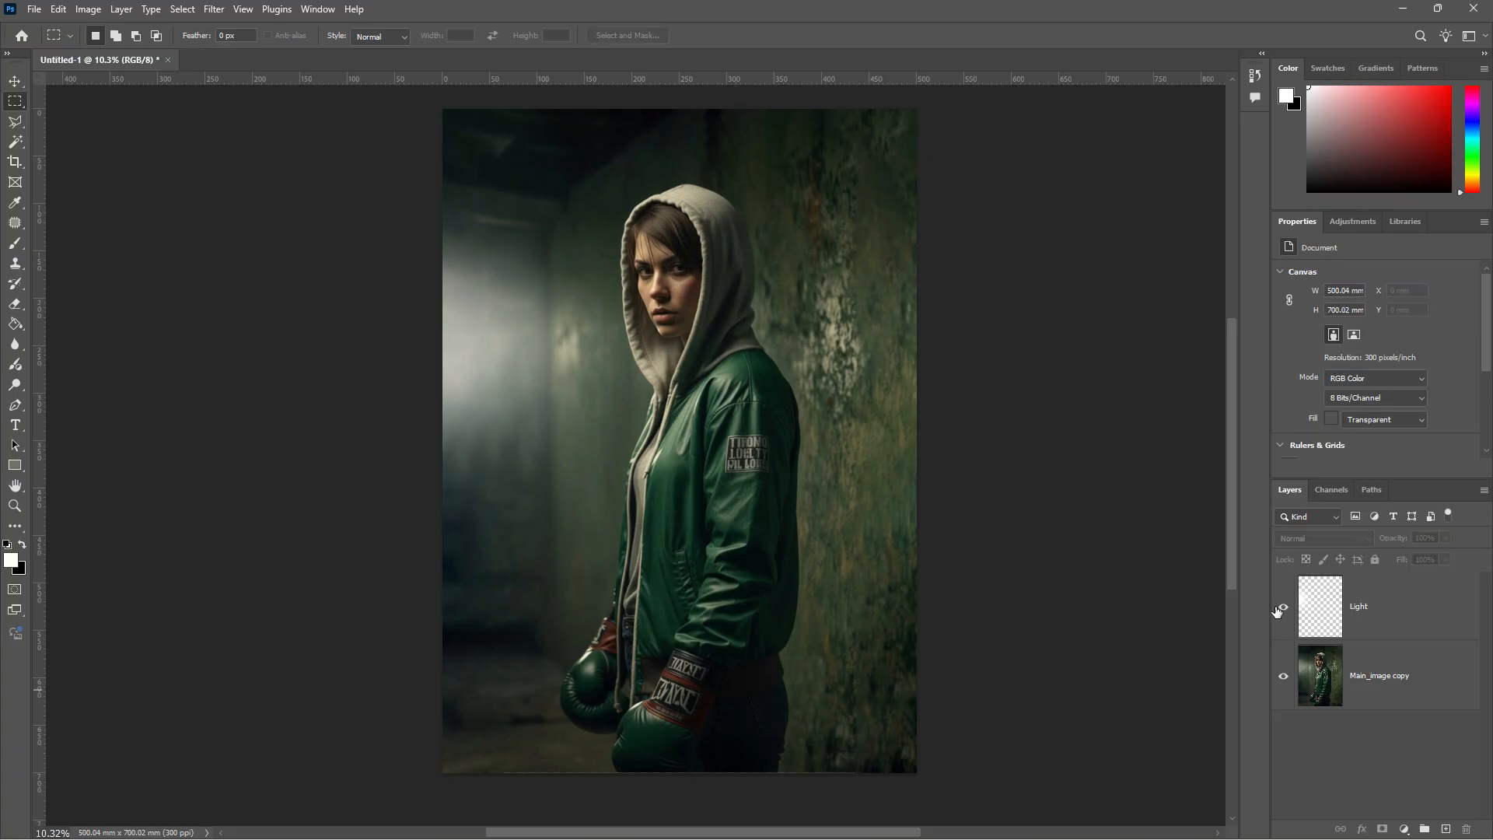
click(1284, 607)
click(1284, 608)
click(1286, 609)
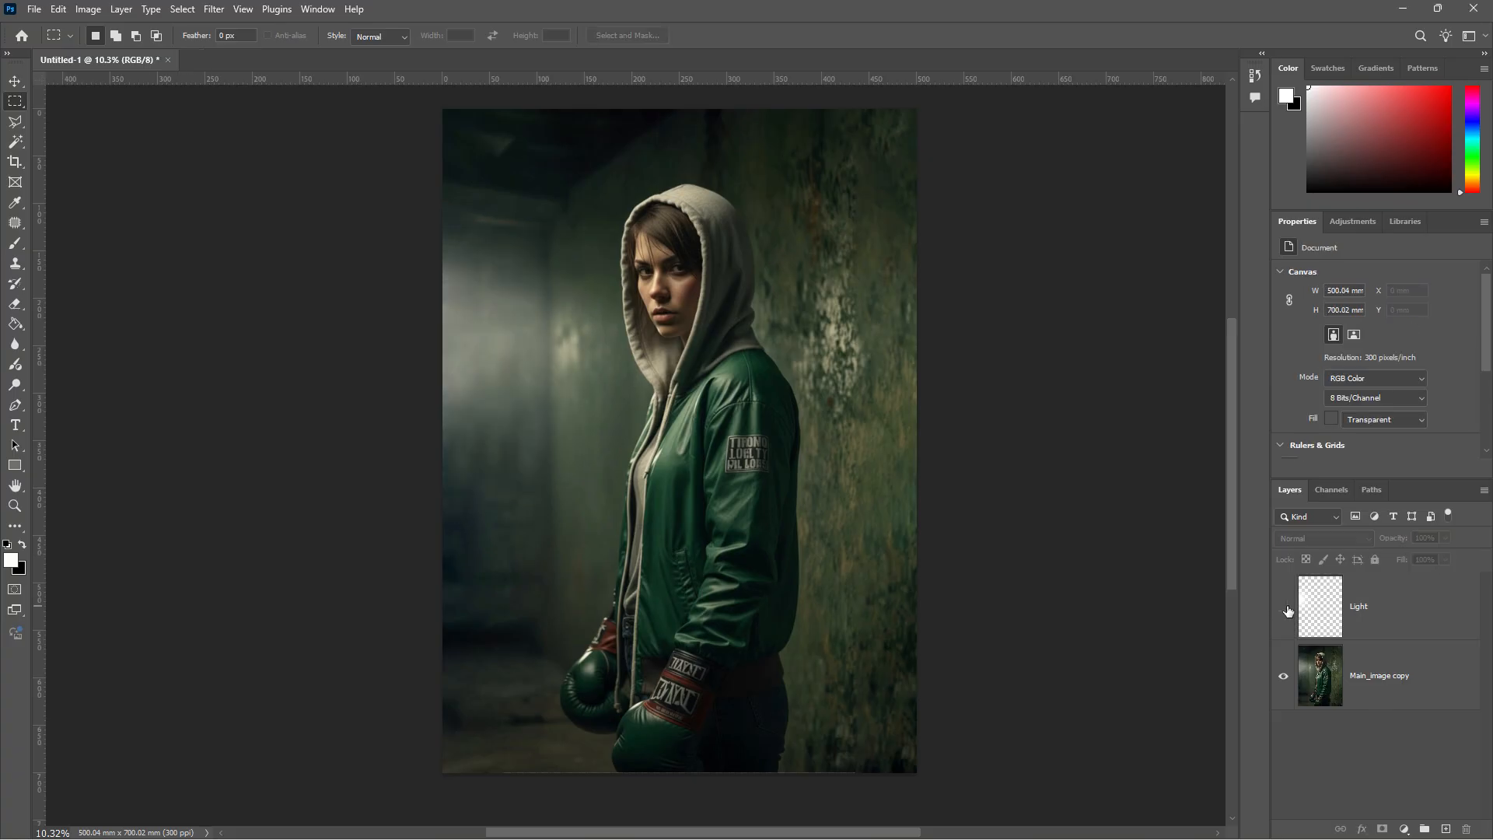
click(1286, 609)
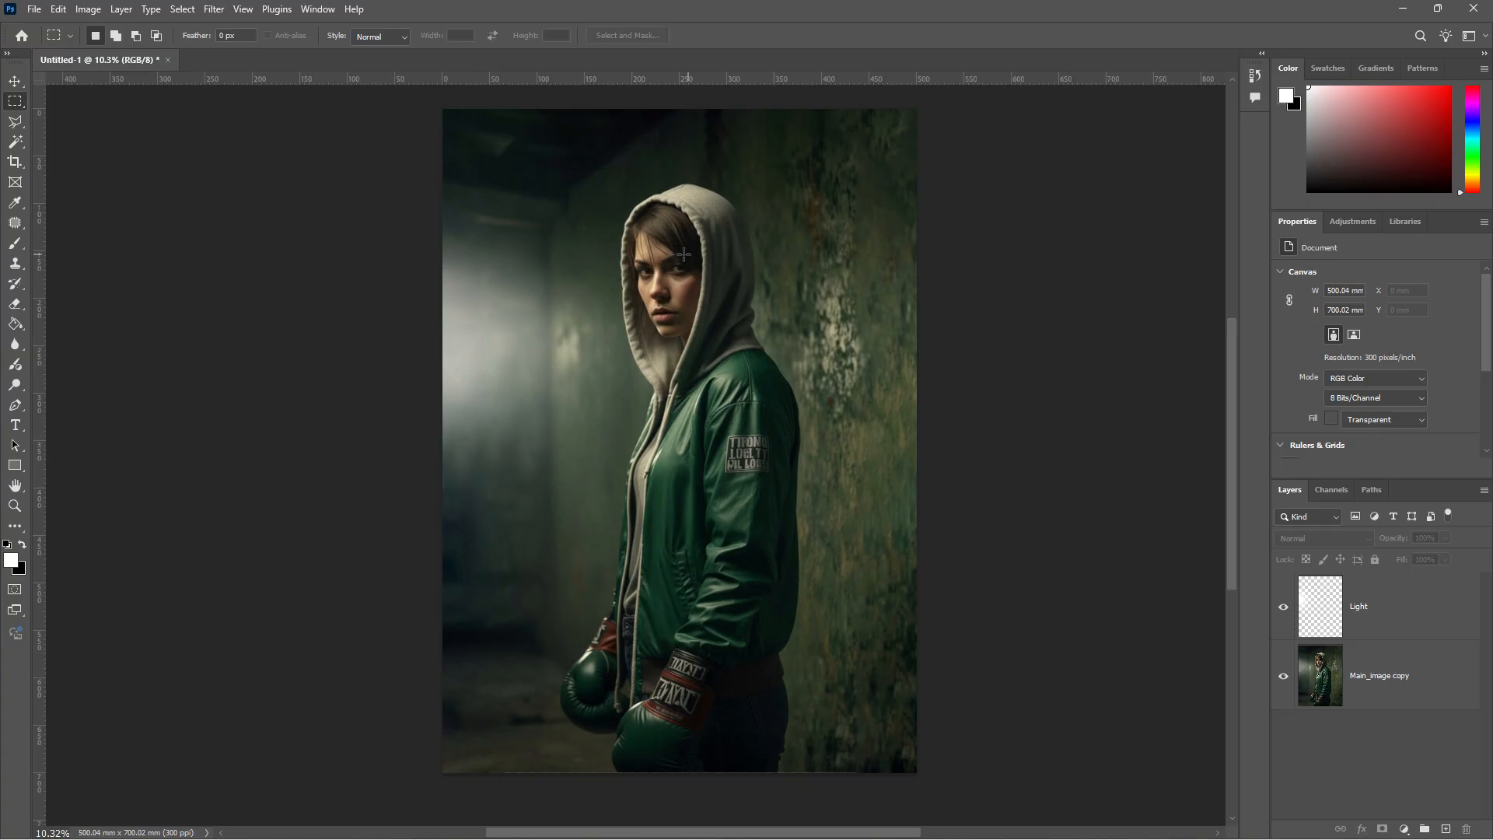
- Target the Main_image copy layer, inspect the face up close, and reveal the toning tools
click(1398, 683)
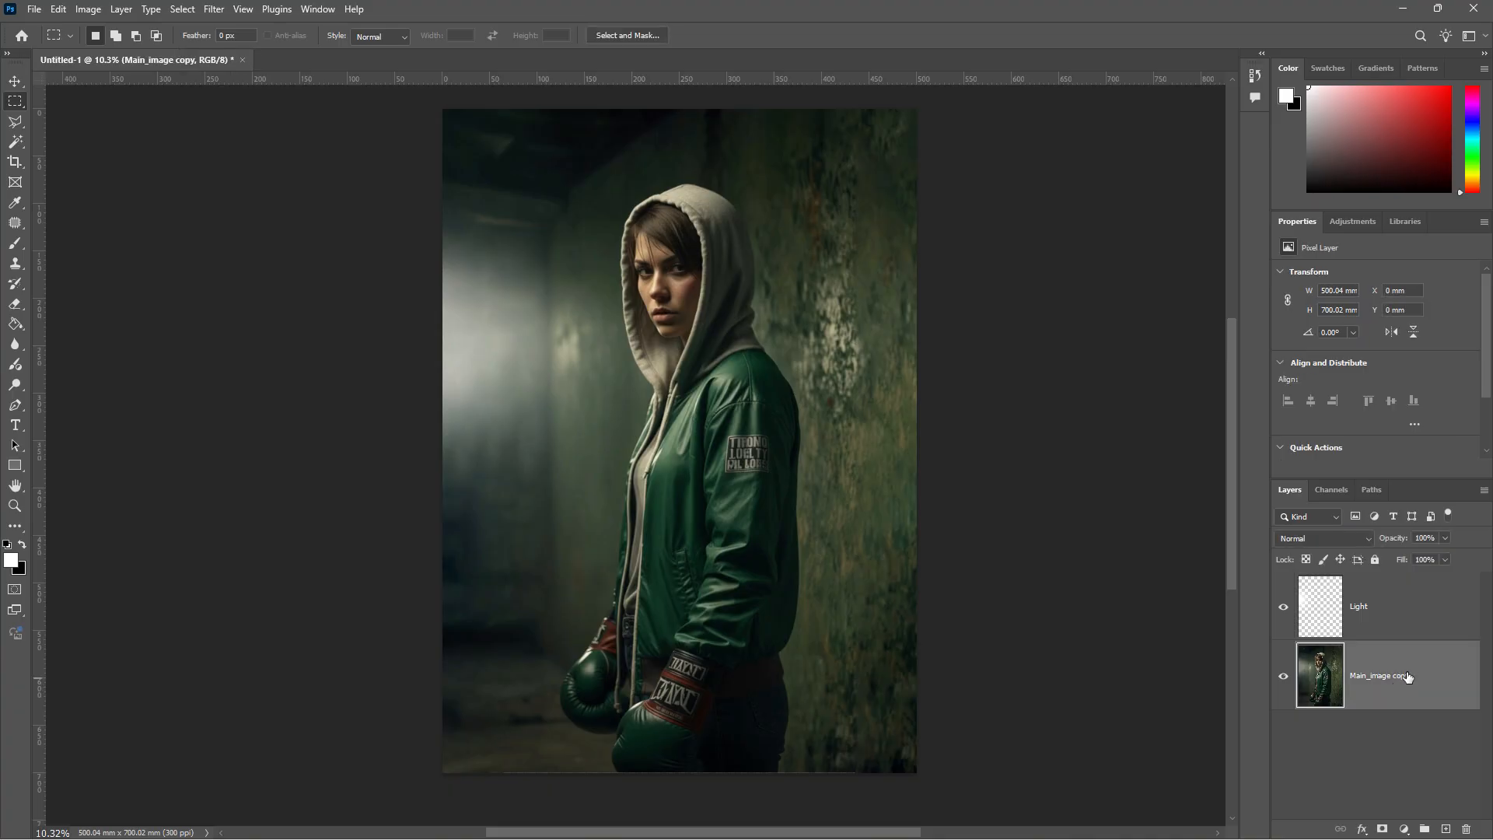
scroll(635, 206, up, 8)
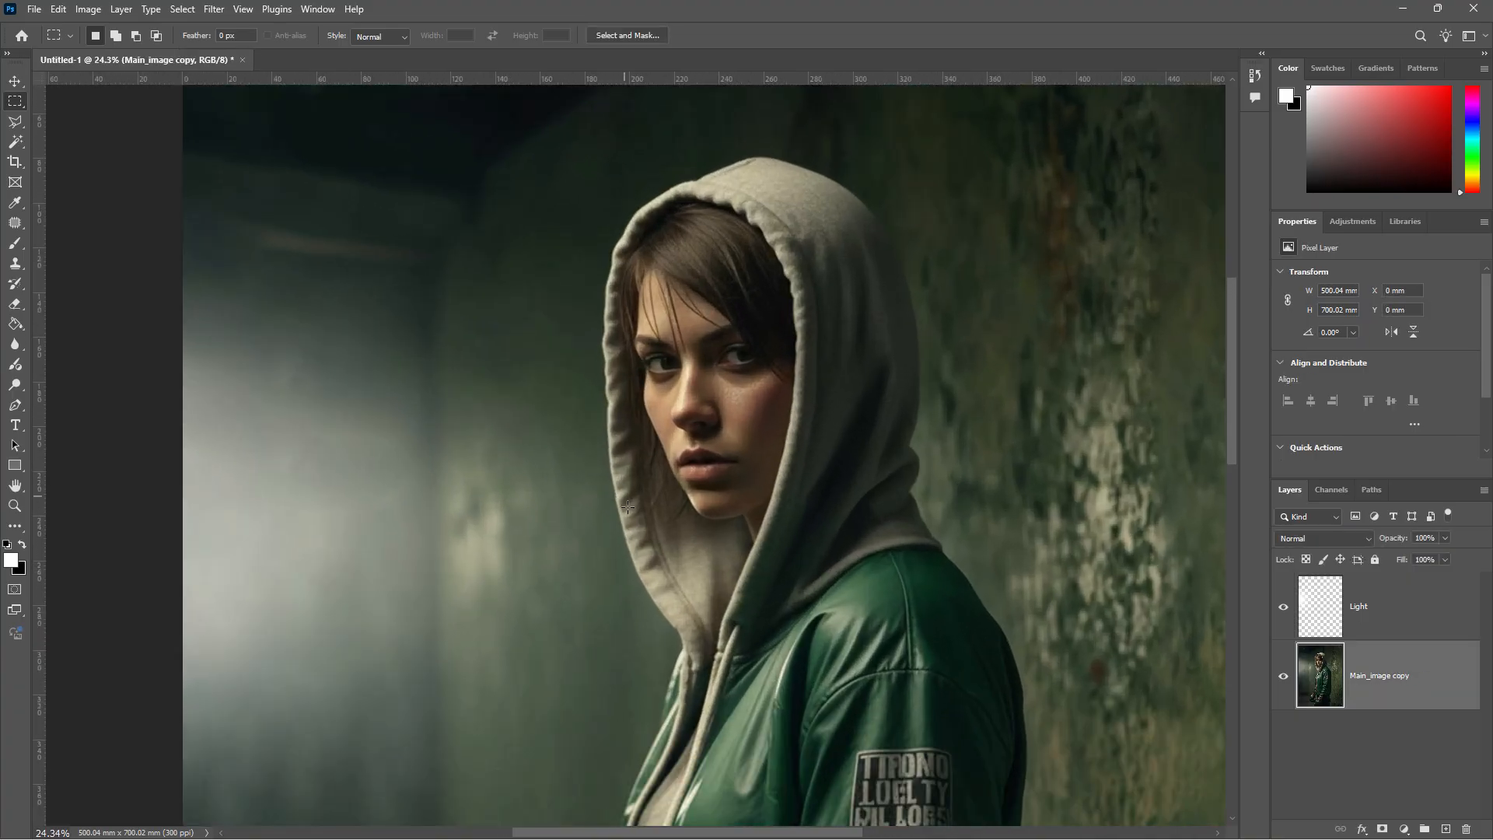
scroll(654, 506, down, 5)
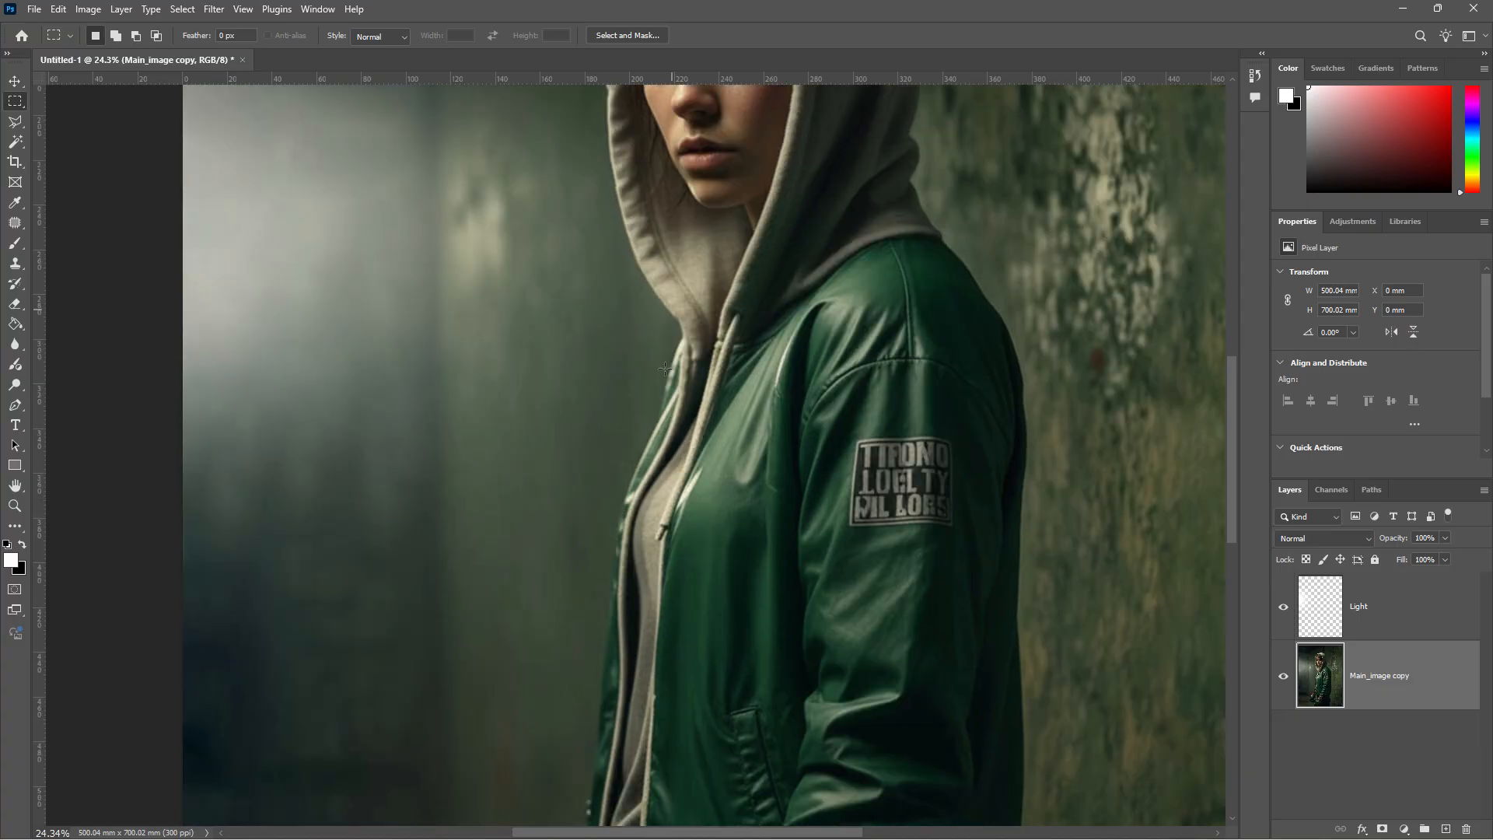
scroll(617, 557, down, 4)
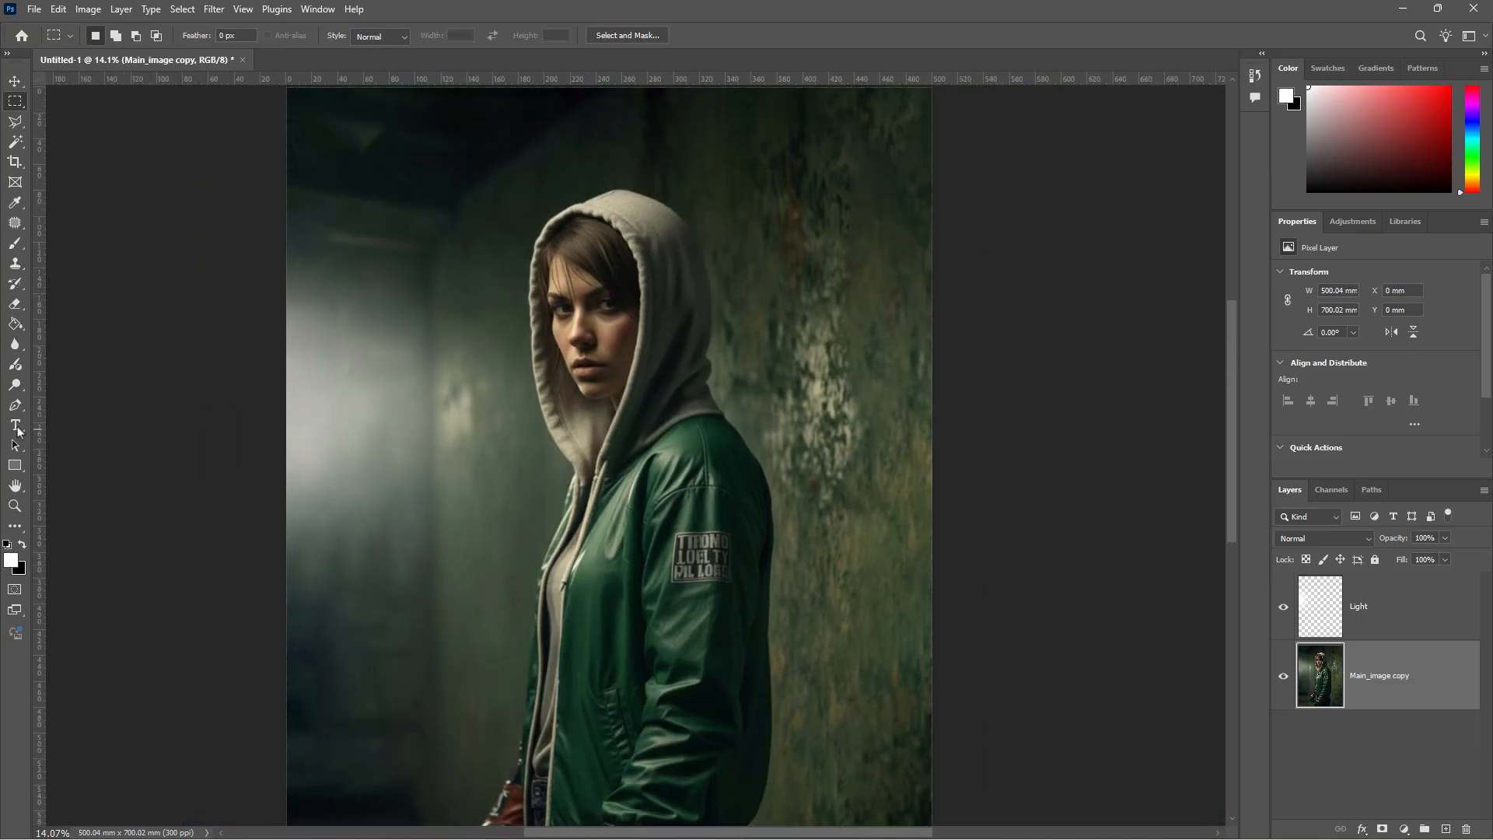
drag(14, 384, 83, 389)
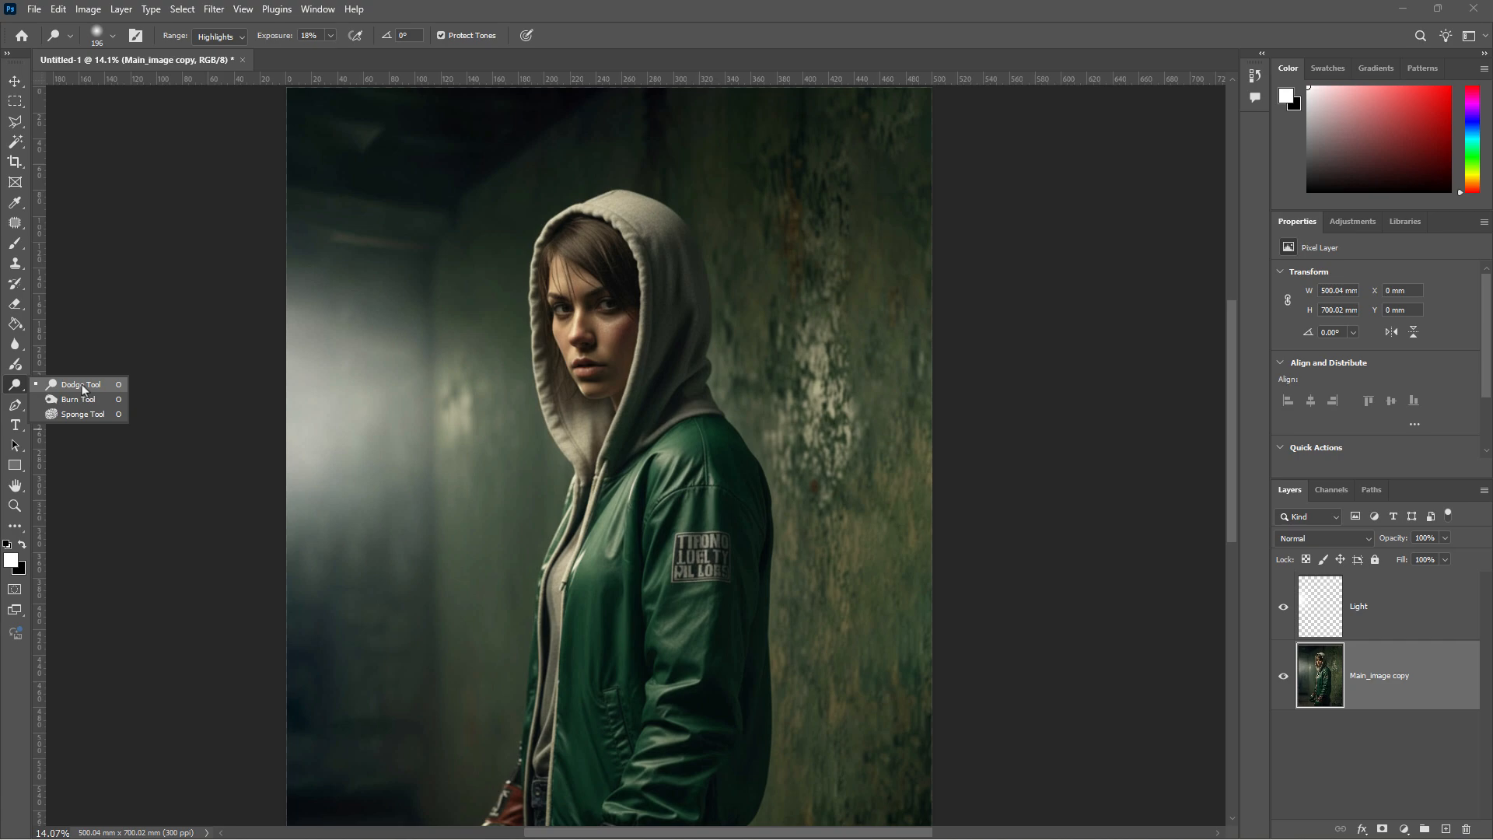
- Choose the Dodge tool with a 300 px brush
click(83, 386)
click(114, 40)
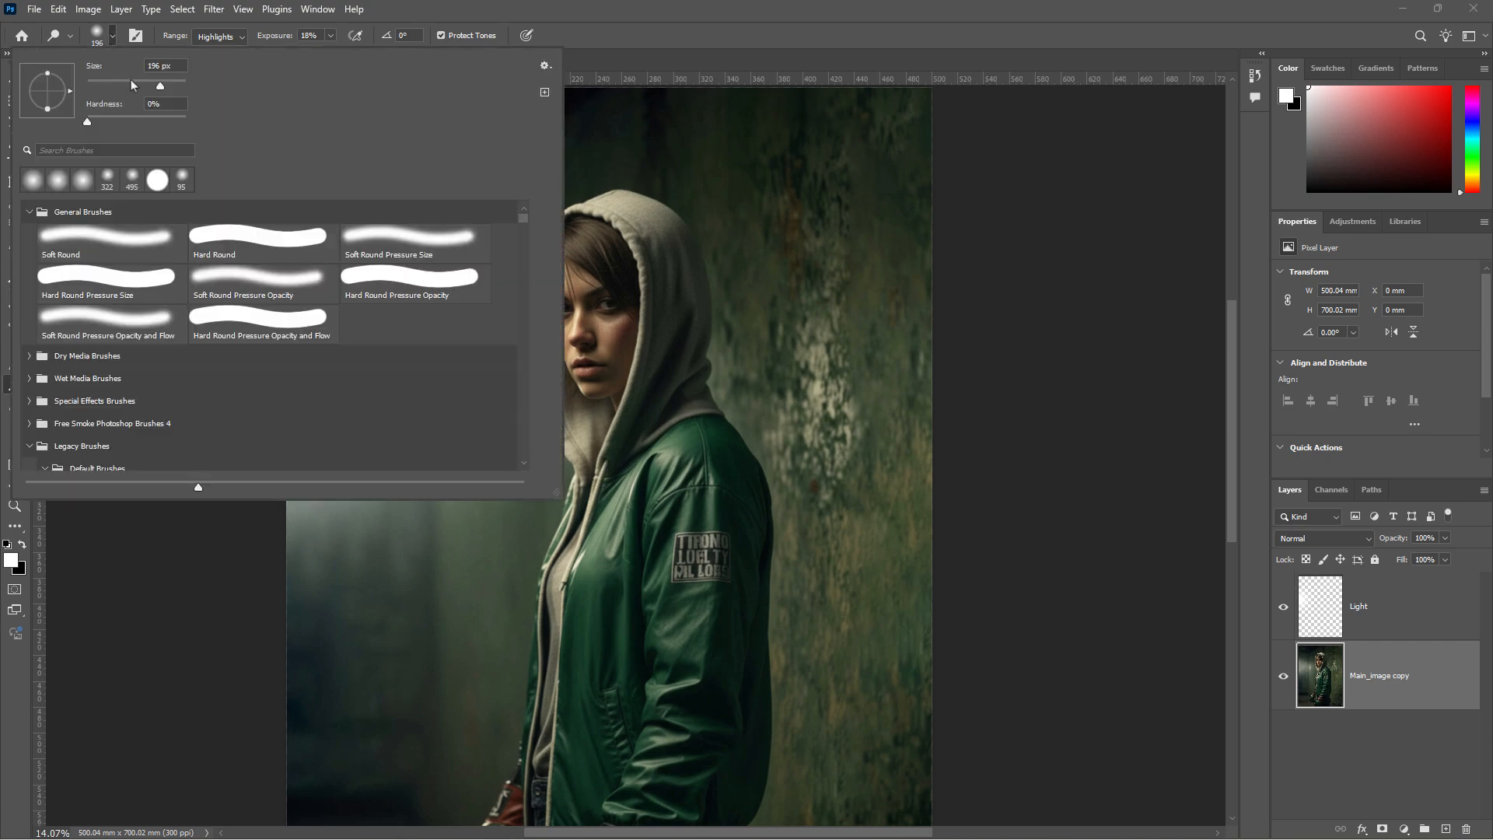
click(165, 87)
text(300)
key(Return)
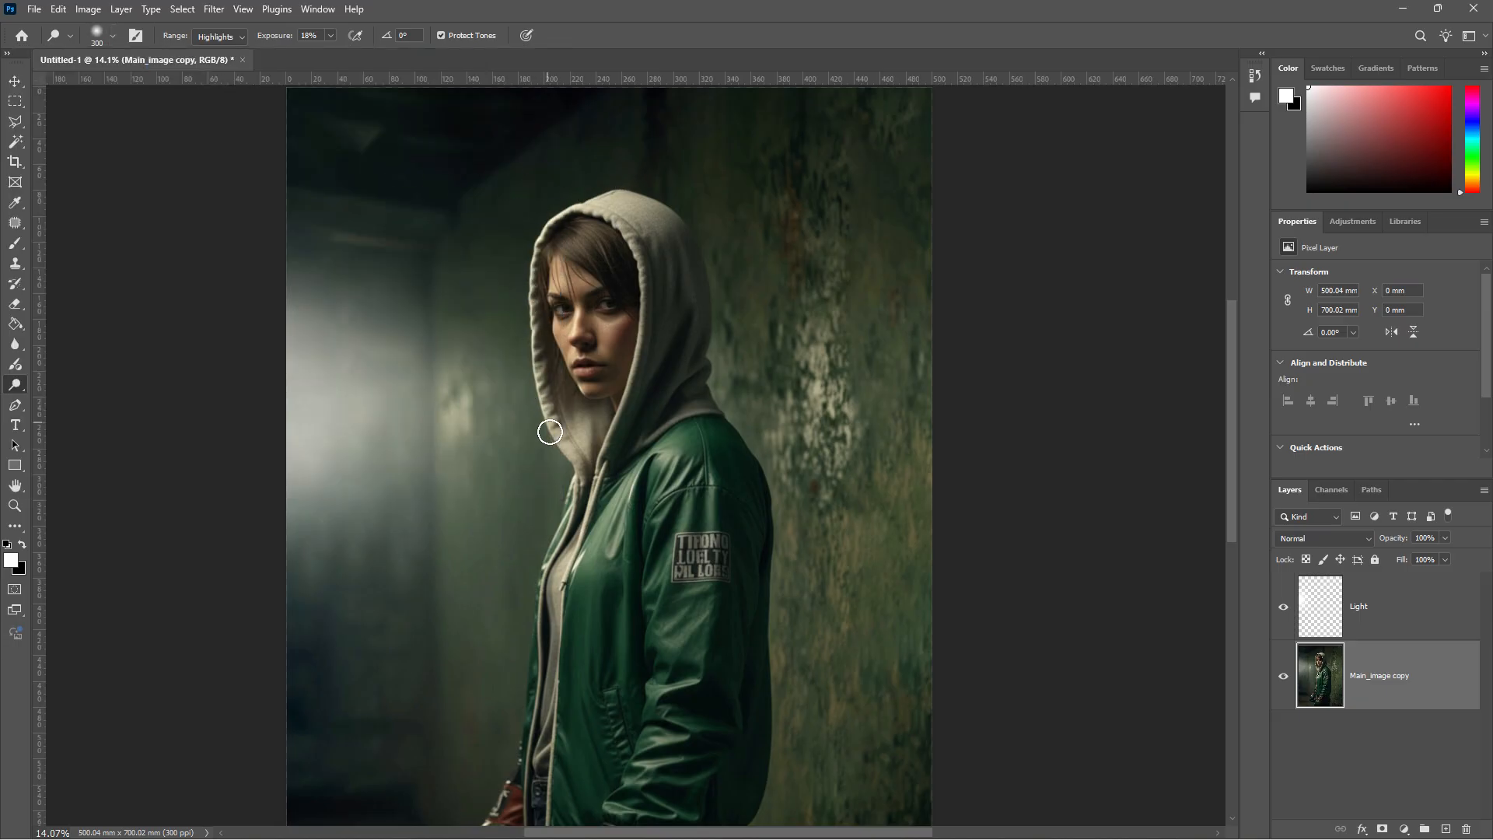
- Dodge along the left side of the figure to lighten the jacket's left edge
scroll(557, 436, up, 6)
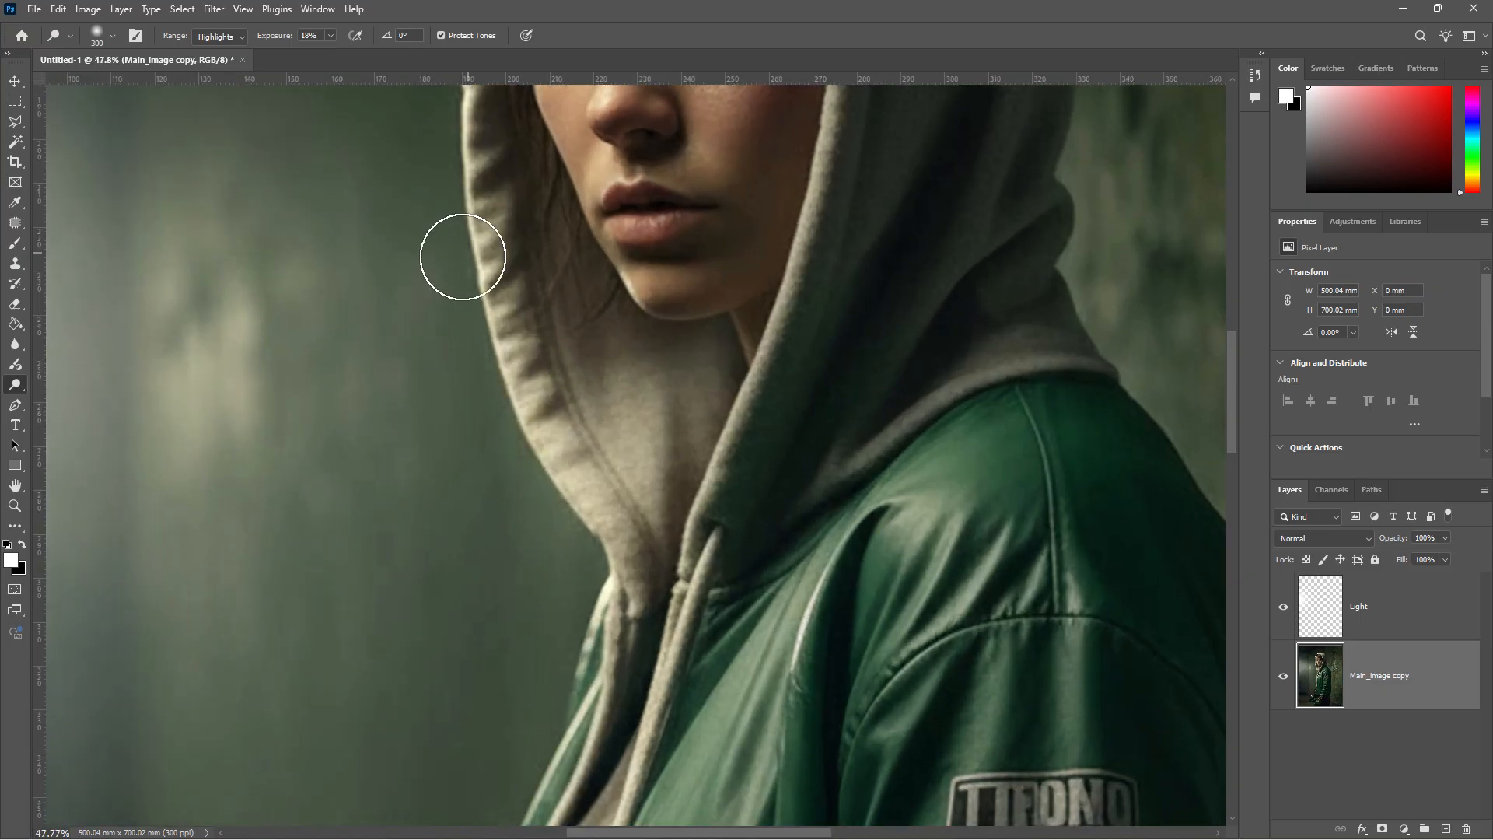
scroll(463, 258, up, 4)
scroll(481, 244, up, 3)
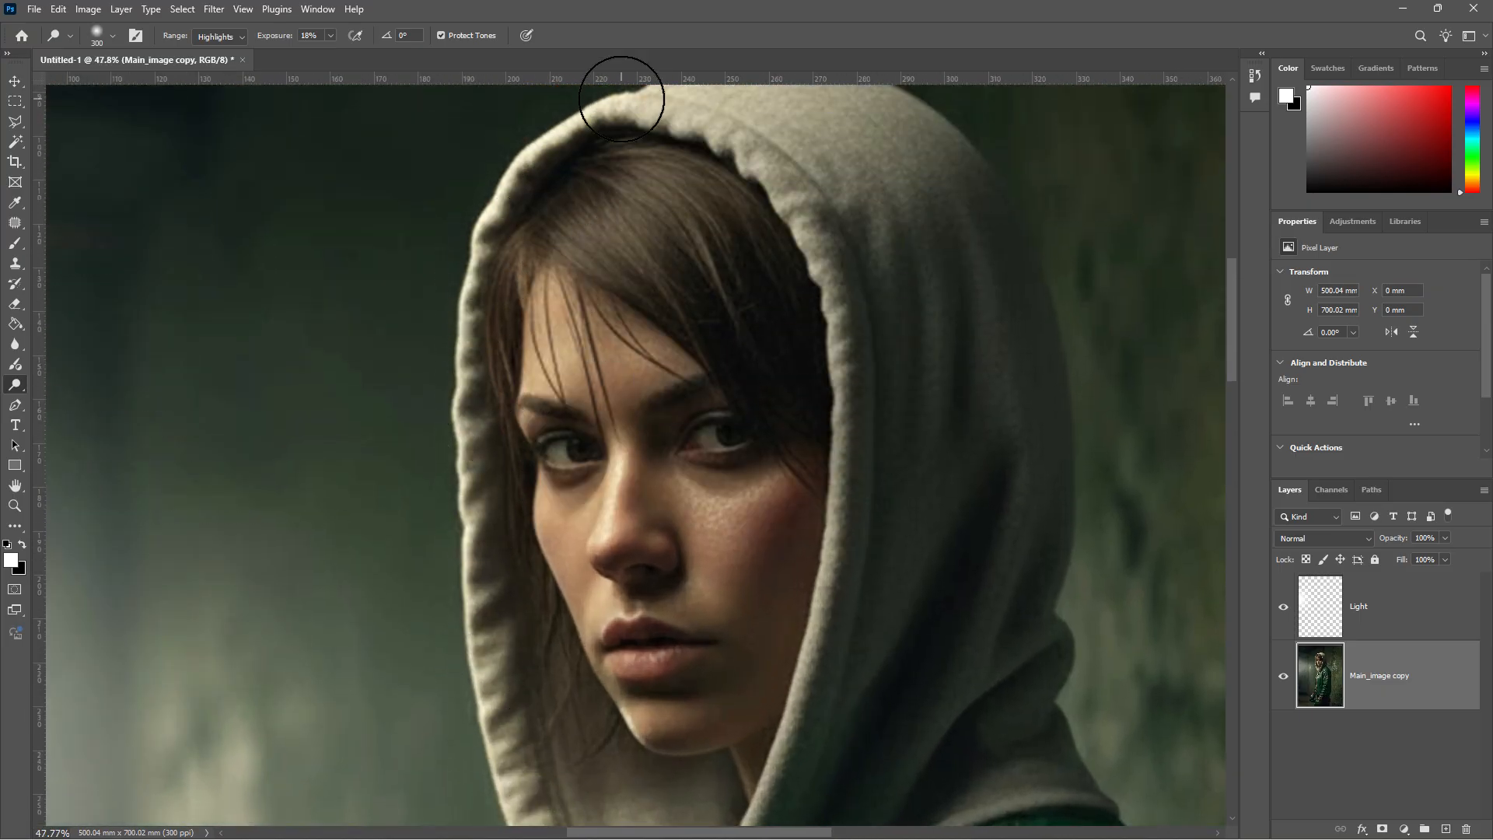
scroll(467, 684, down, 7)
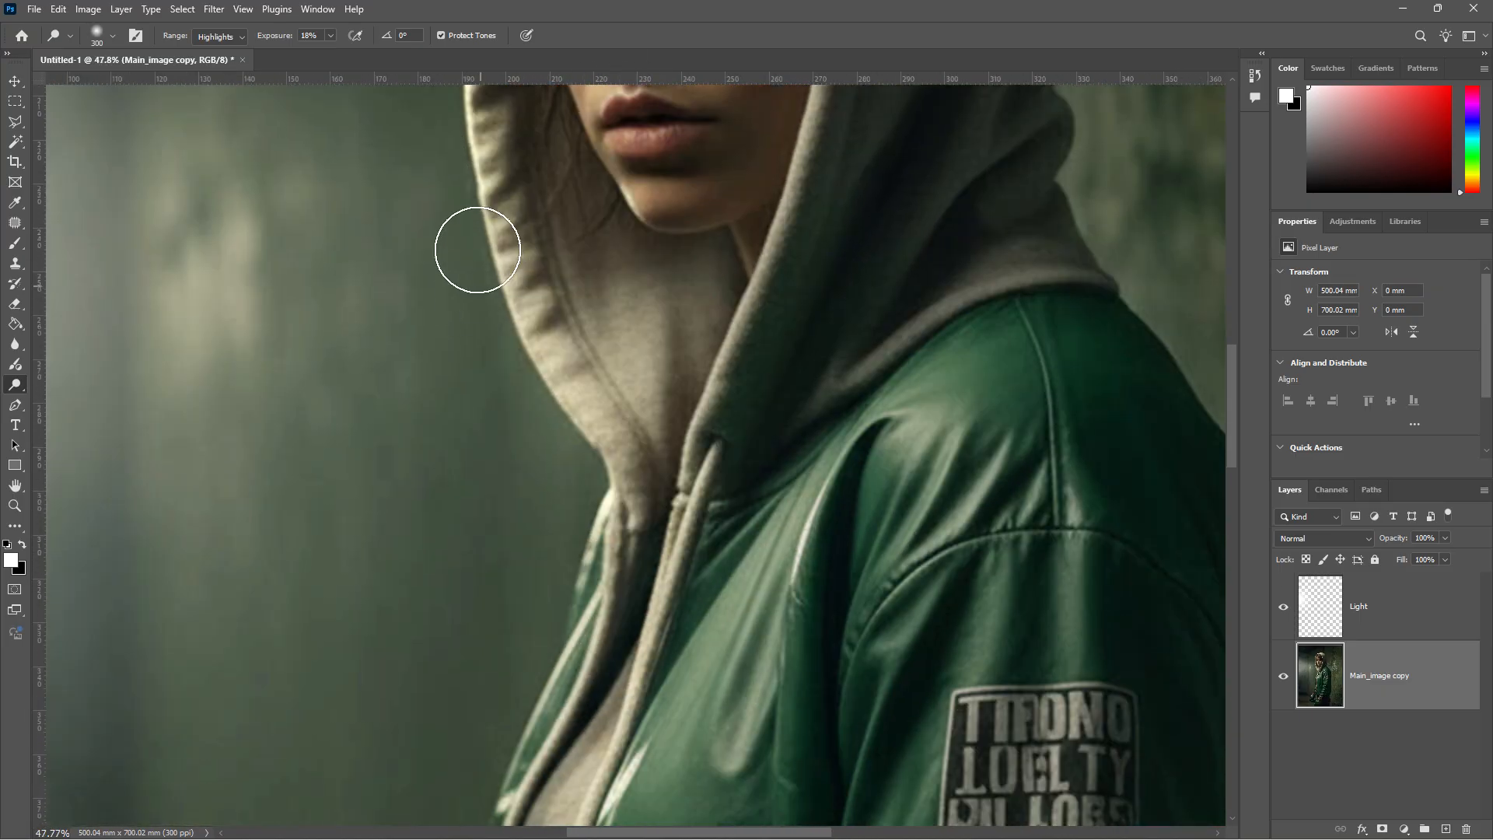
scroll(478, 250, down, 2)
mouse_move(475, 129)
mouse_down()
mouse_move(608, 378)
mouse_move(490, 758)
mouse_up()
scroll(554, 503, down, 1)
scroll(570, 453, down, 4)
scroll(560, 374, down, 3)
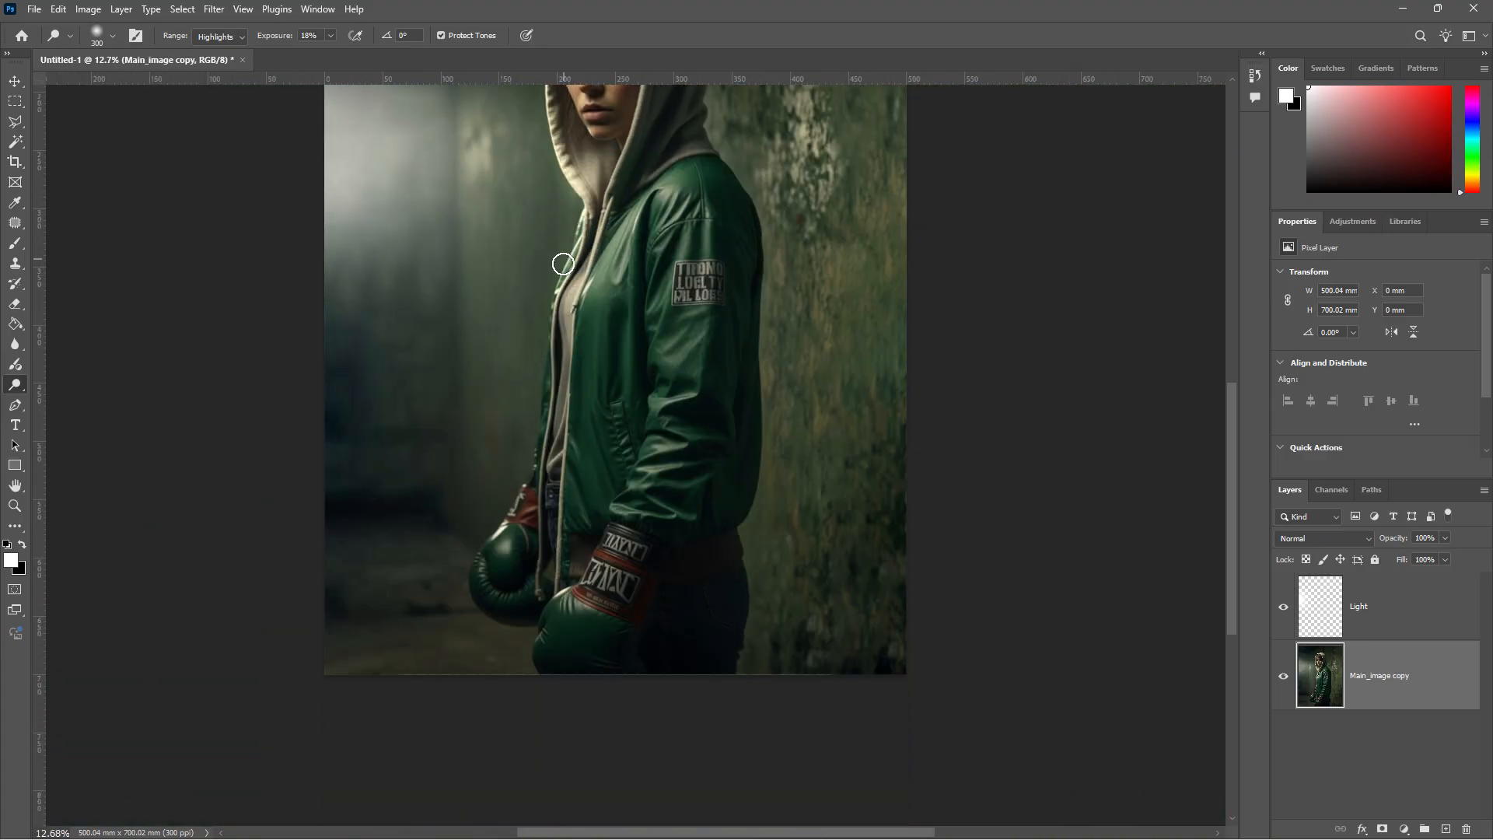
scroll(554, 327, up, 2)
mouse_move(558, 253)
mouse_down()
mouse_move(513, 524)
mouse_move(441, 653)
mouse_move(451, 720)
mouse_move(484, 602)
mouse_move(448, 674)
mouse_up()
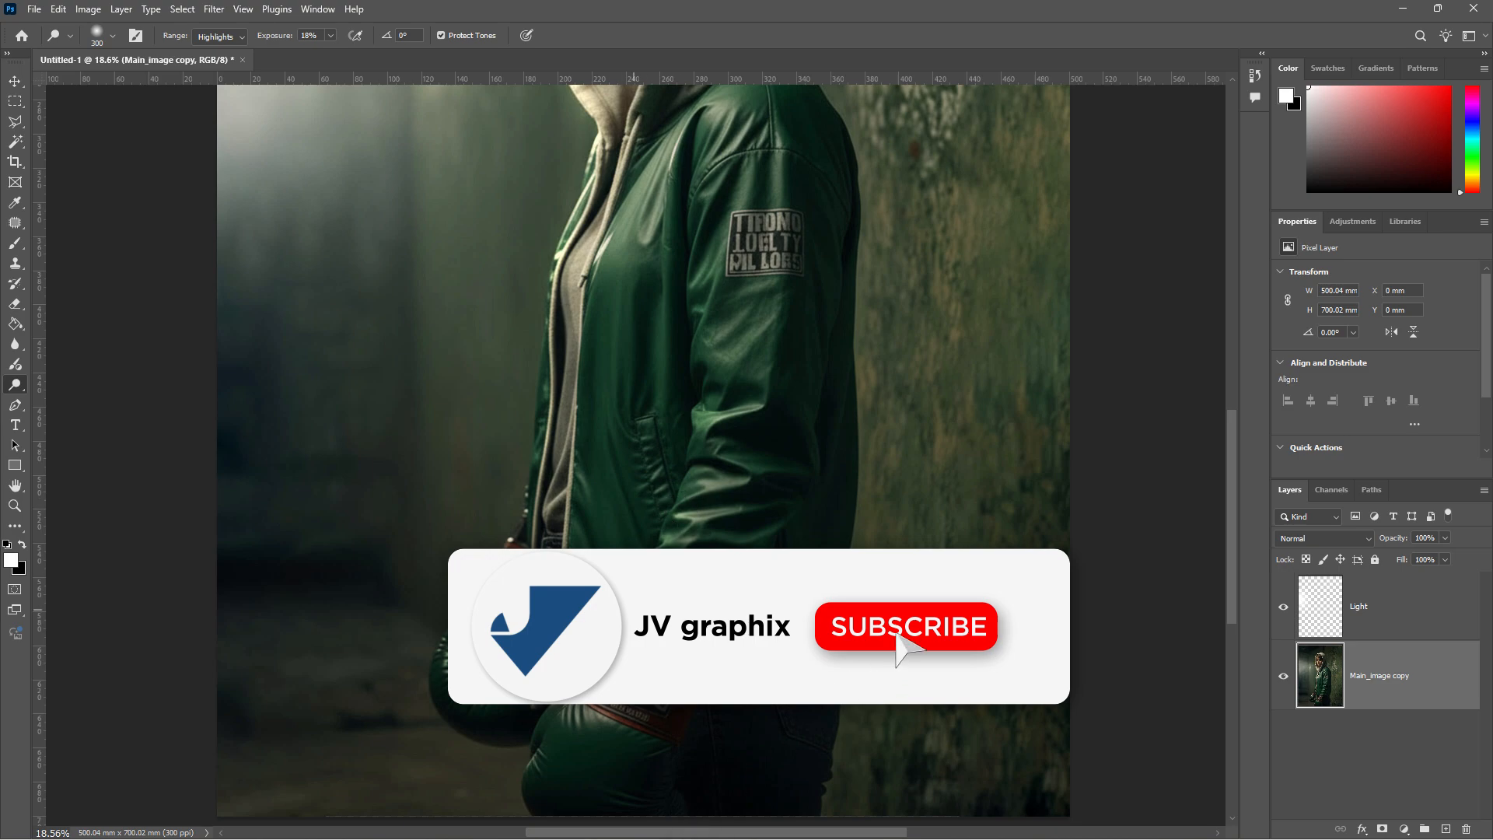
- Brighten the hood's lower rim and the left edges of the forehead, hair and cheek
scroll(560, 234, up, 10)
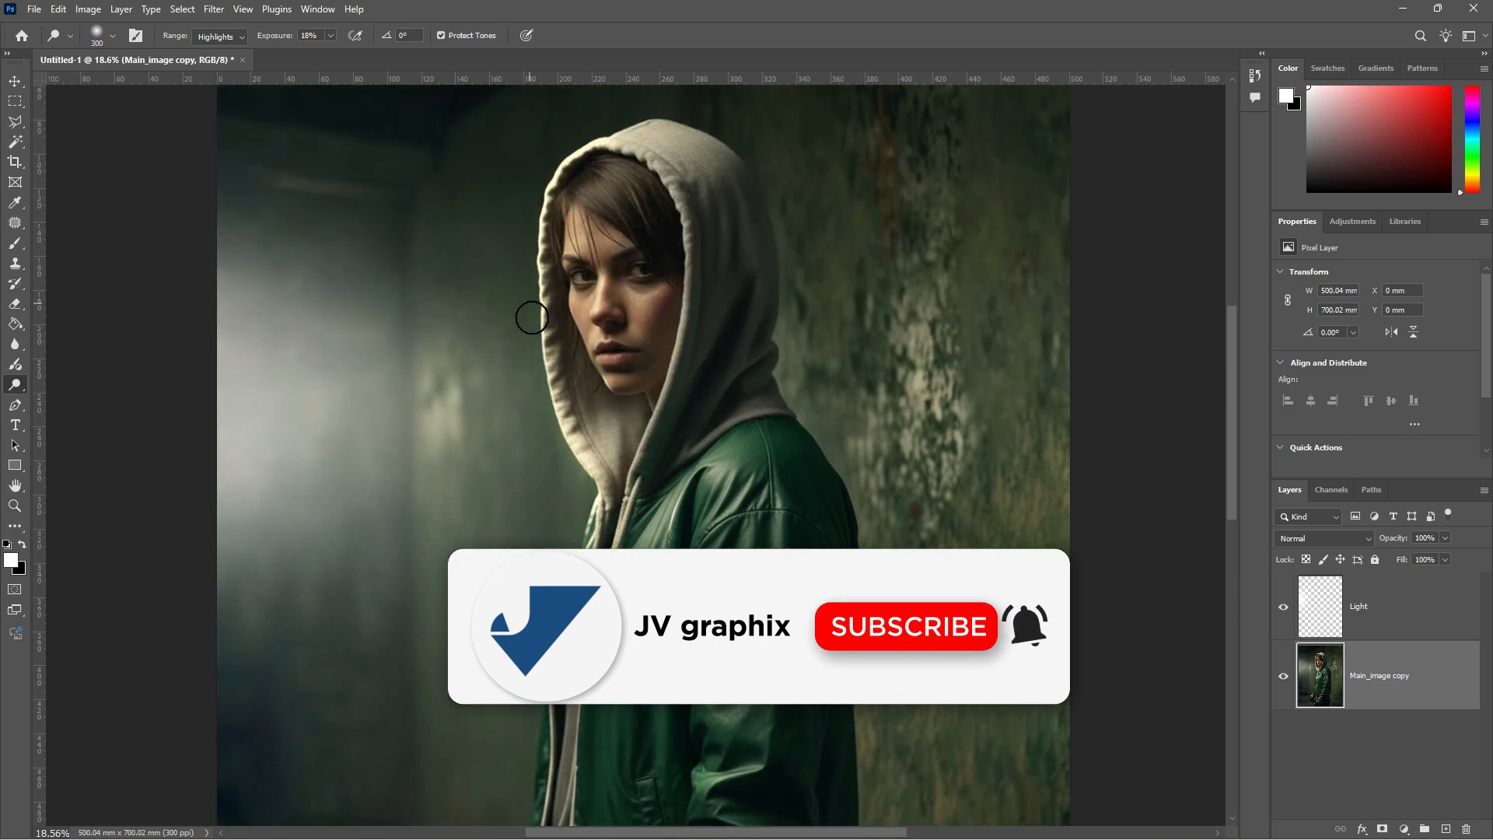
drag(540, 316, 574, 447)
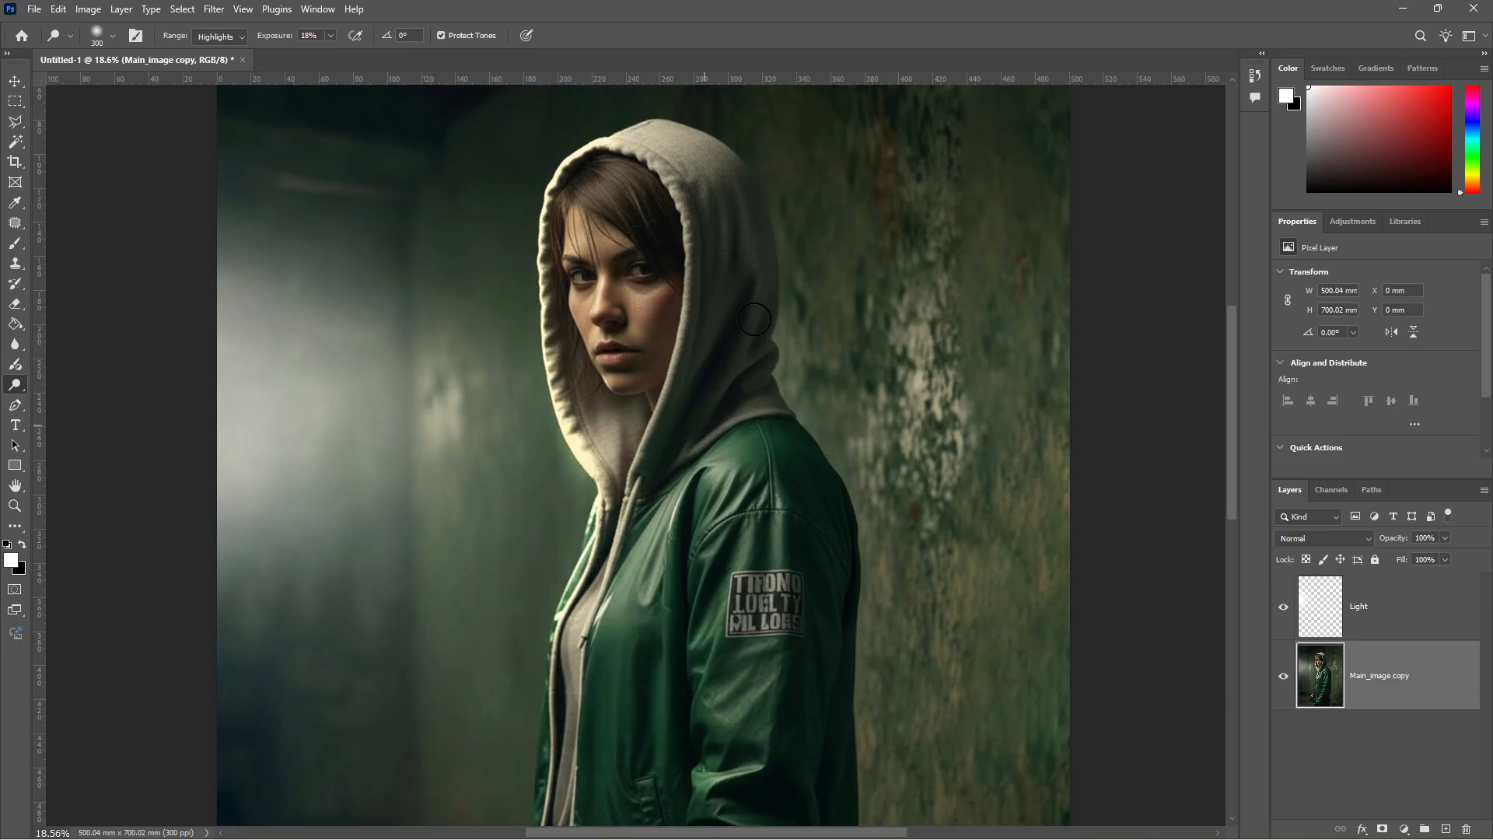
scroll(566, 218, up, 3)
drag(580, 268, 567, 318)
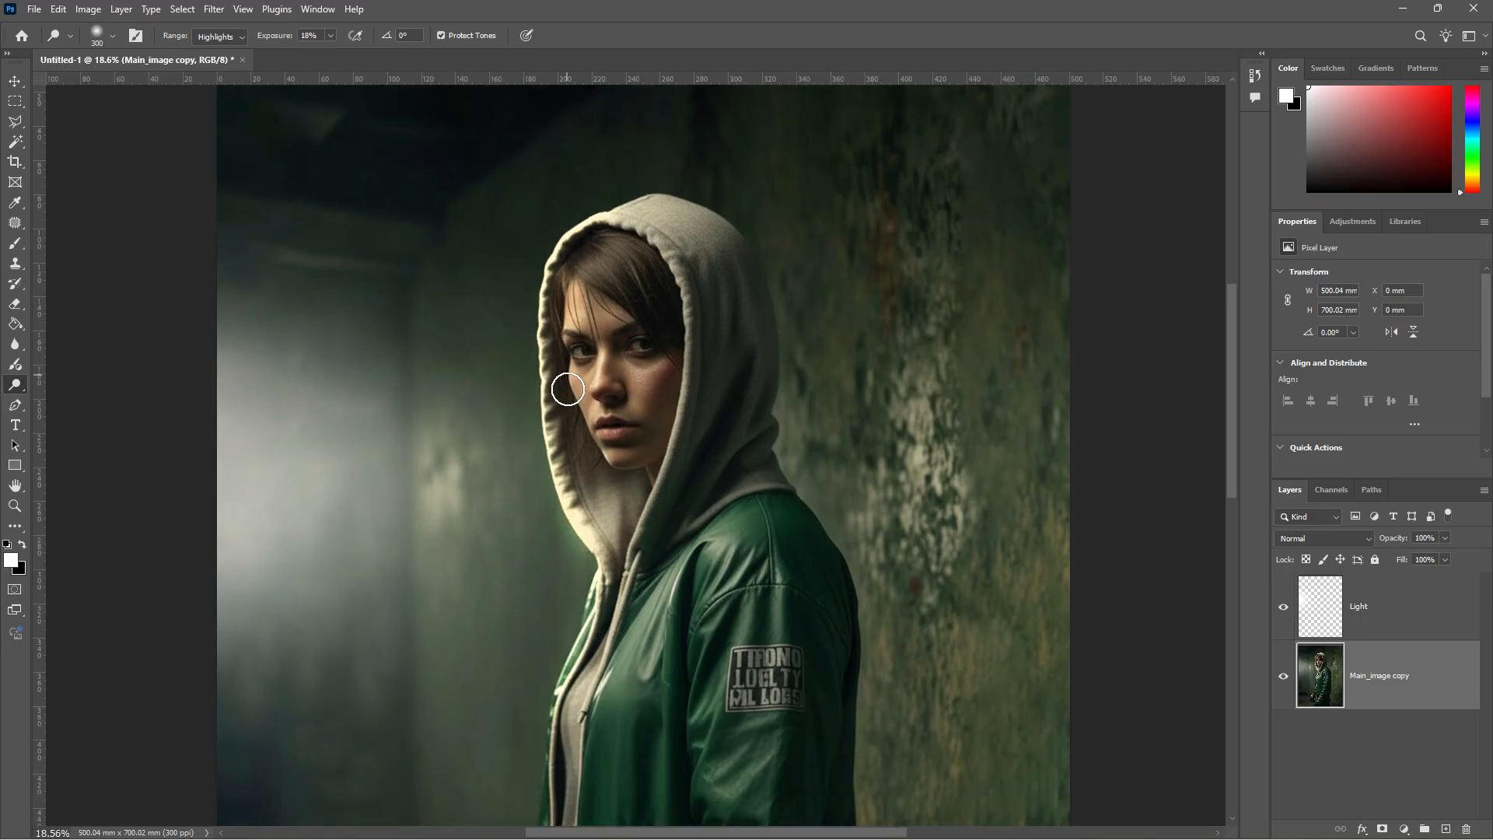
scroll(577, 372, up, 4)
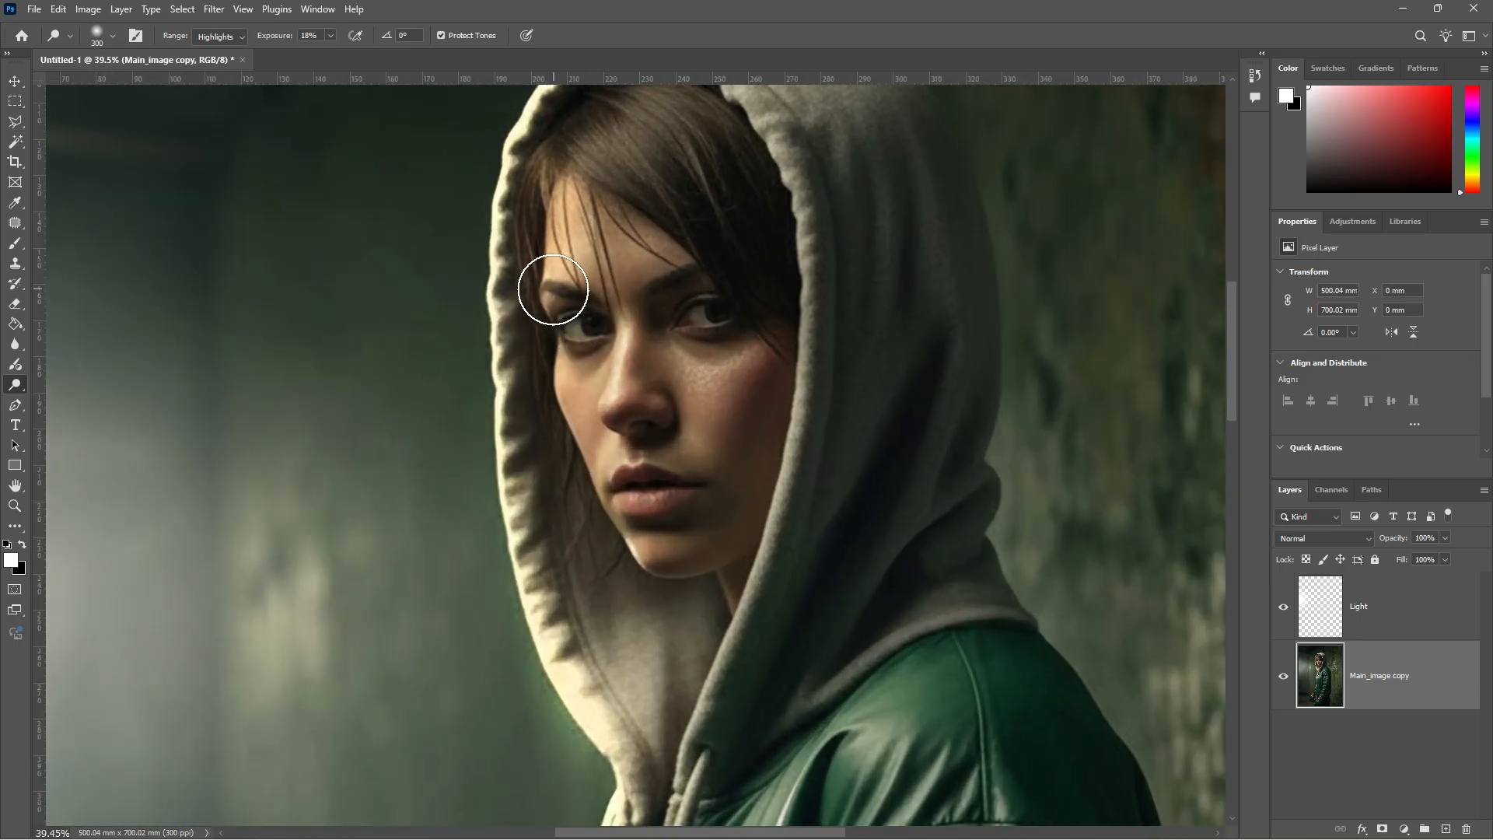
mouse_move(553, 290)
mouse_down()
mouse_move(552, 429)
mouse_move(581, 511)
mouse_move(585, 489)
mouse_move(617, 551)
mouse_move(676, 575)
mouse_move(582, 591)
mouse_up()
scroll(513, 311, down, 1)
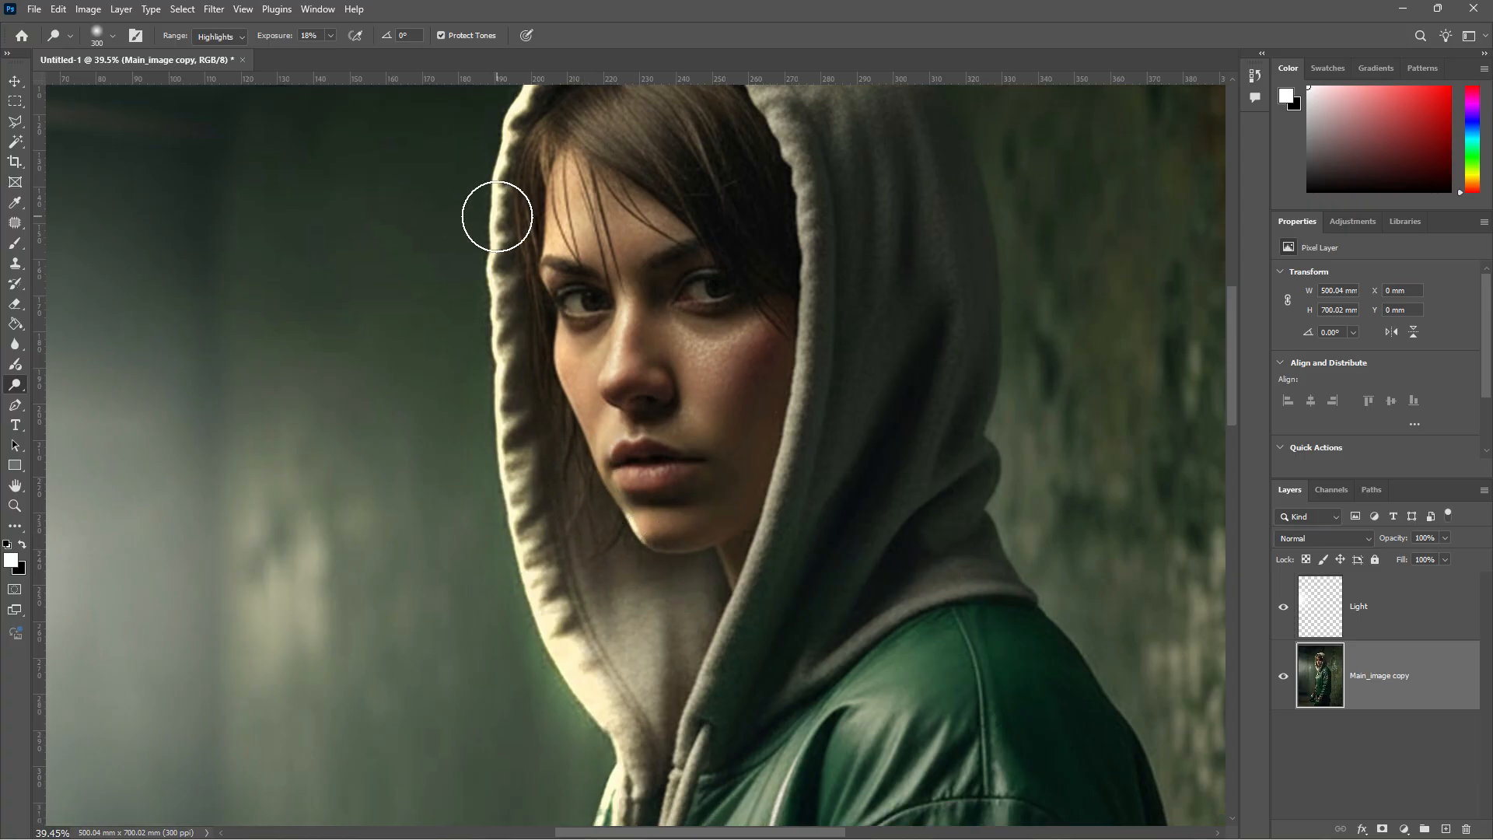
scroll(516, 328, down, 6)
scroll(531, 329, down, 1)
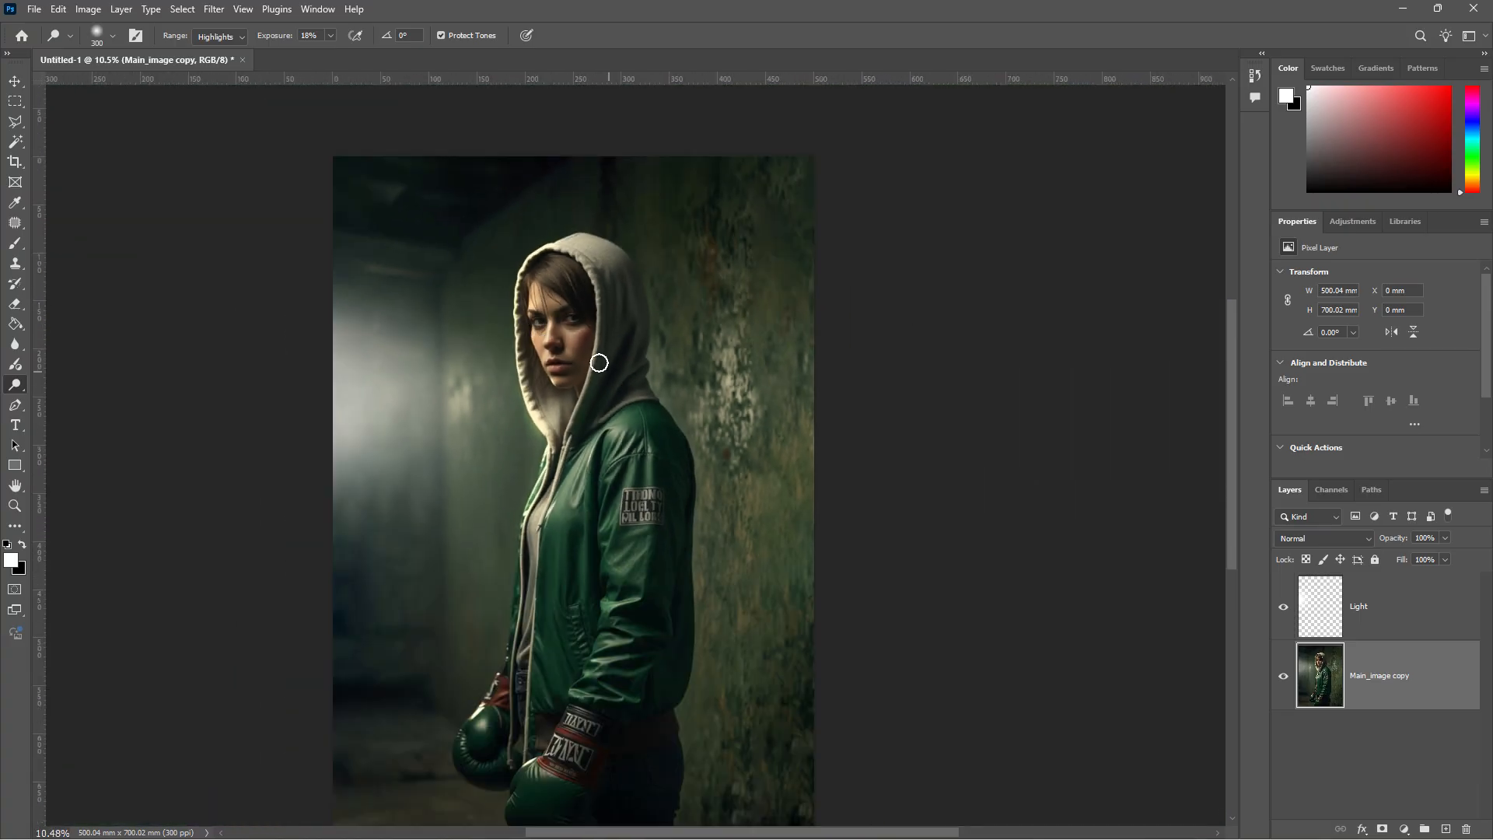
scroll(602, 384, down, 2)
scroll(603, 384, down, 1)
scroll(283, 265, up, 1)
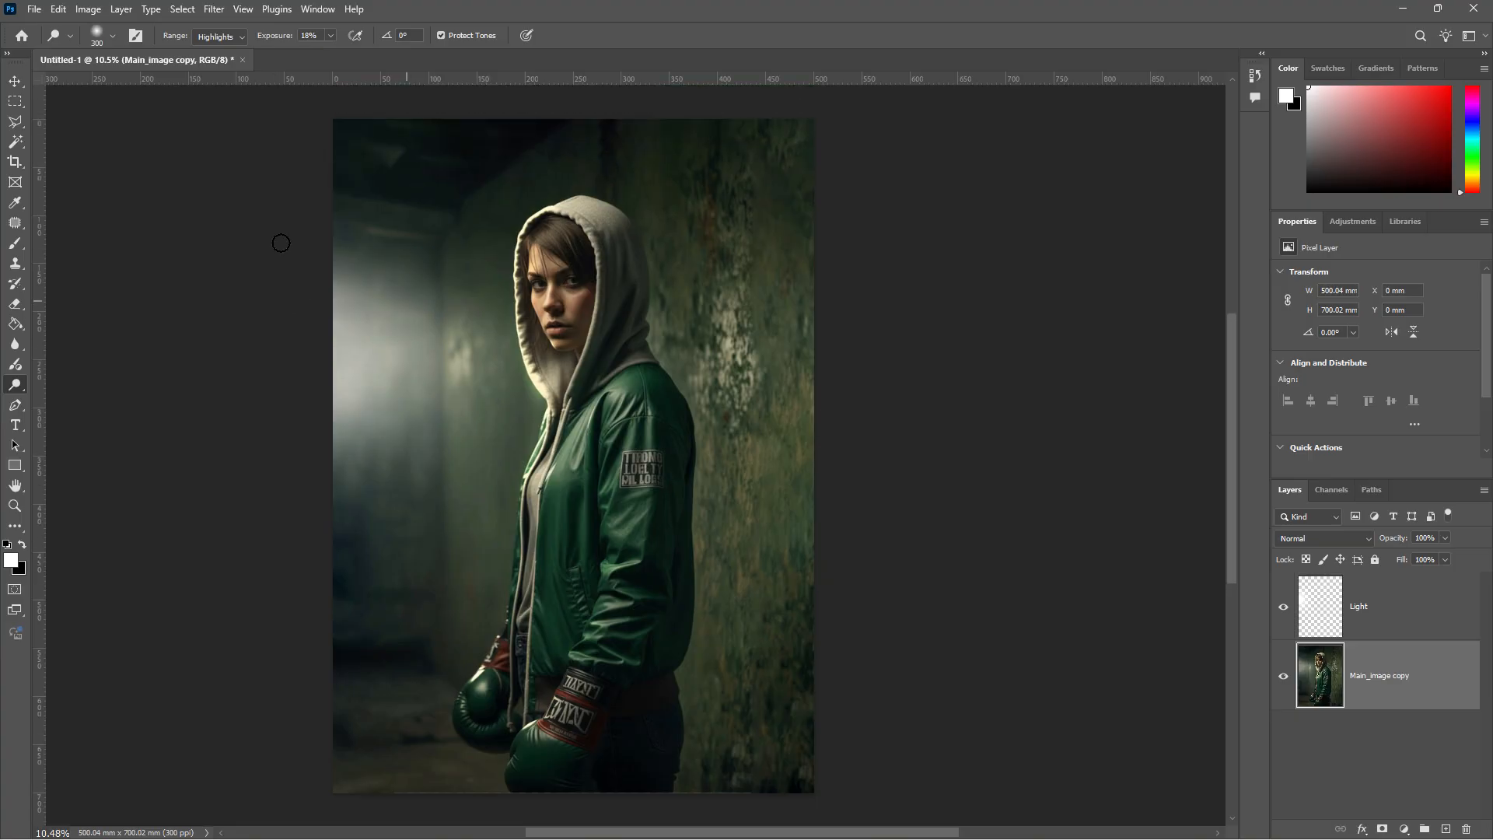
click(15, 101)
scroll(980, 480, down, 2)
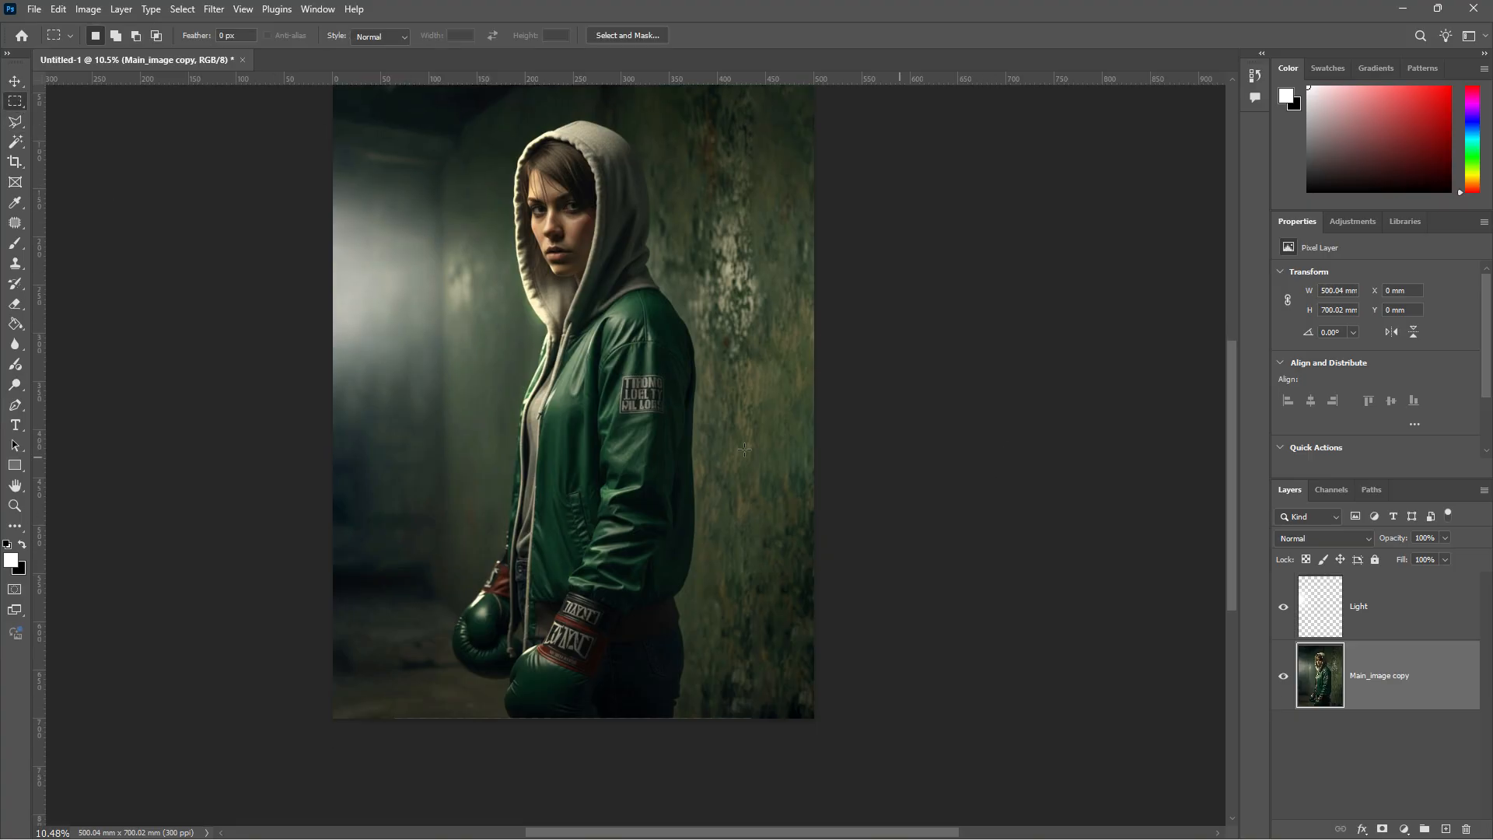
- Add a layer above Light and type 'CONCRETE SILENCE' on the poster's left side
scroll(742, 442, up, 1)
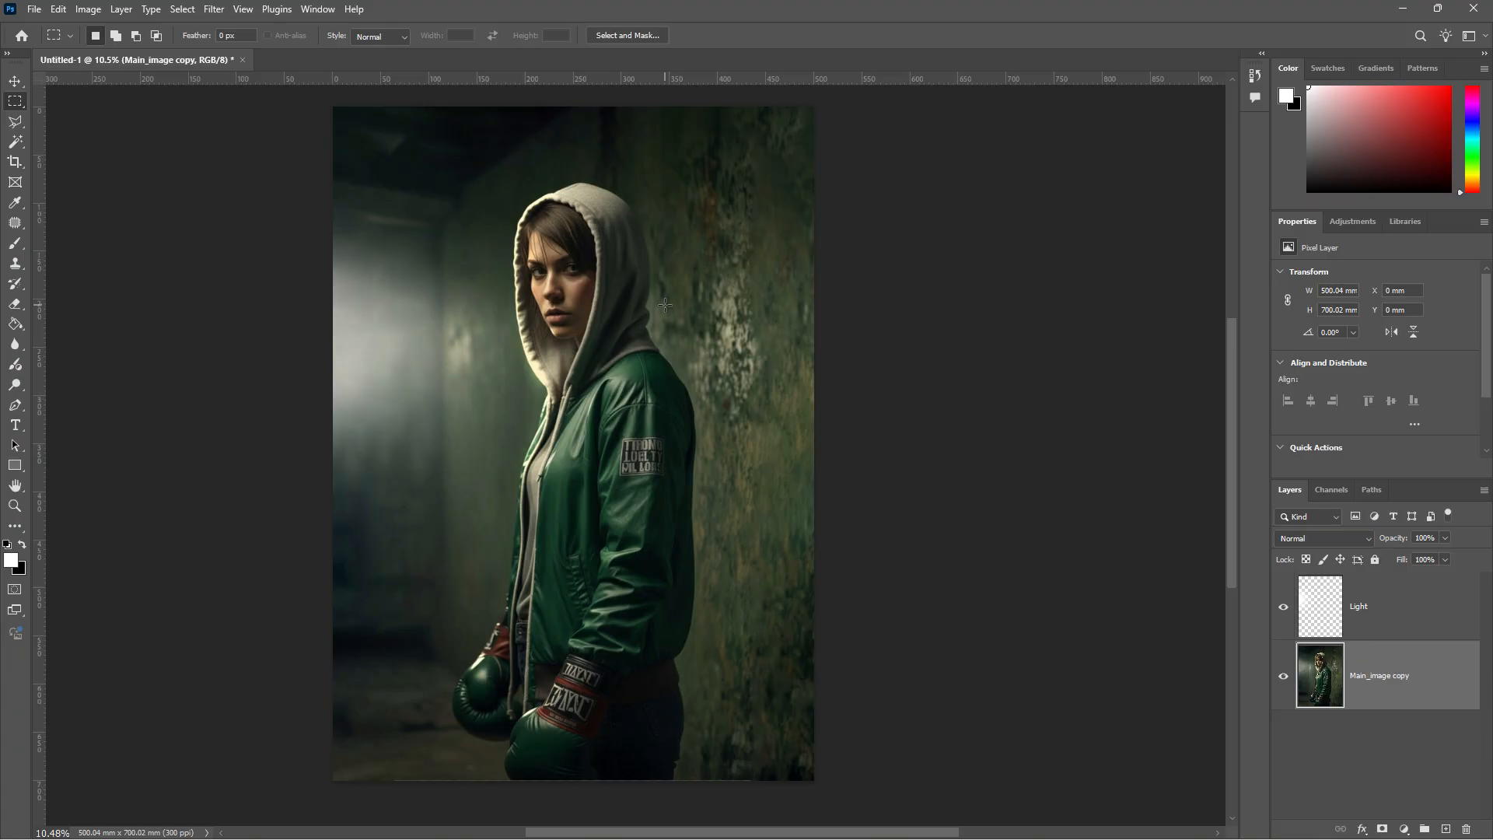
click(1412, 611)
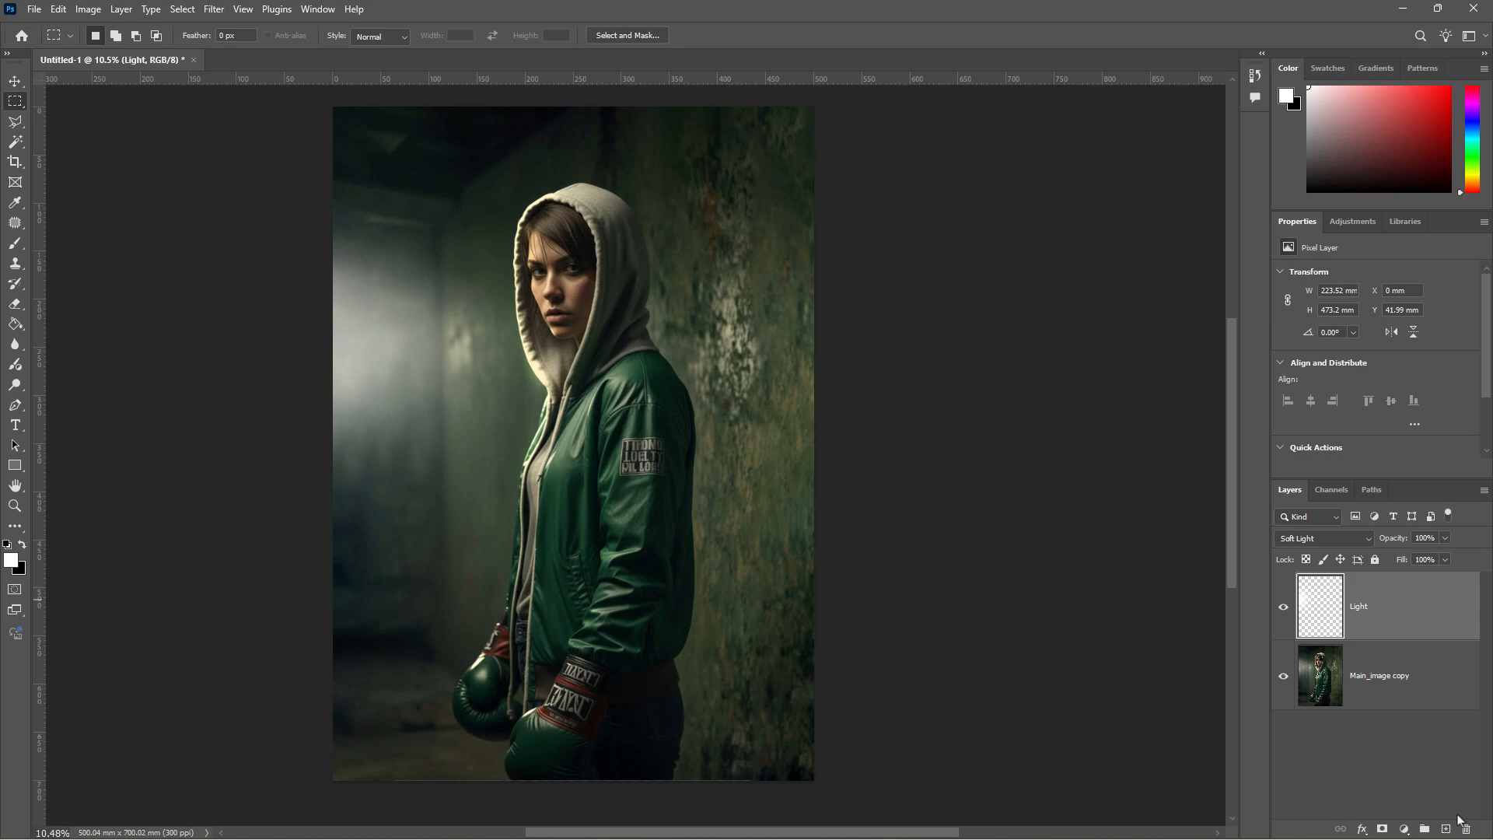
click(1446, 829)
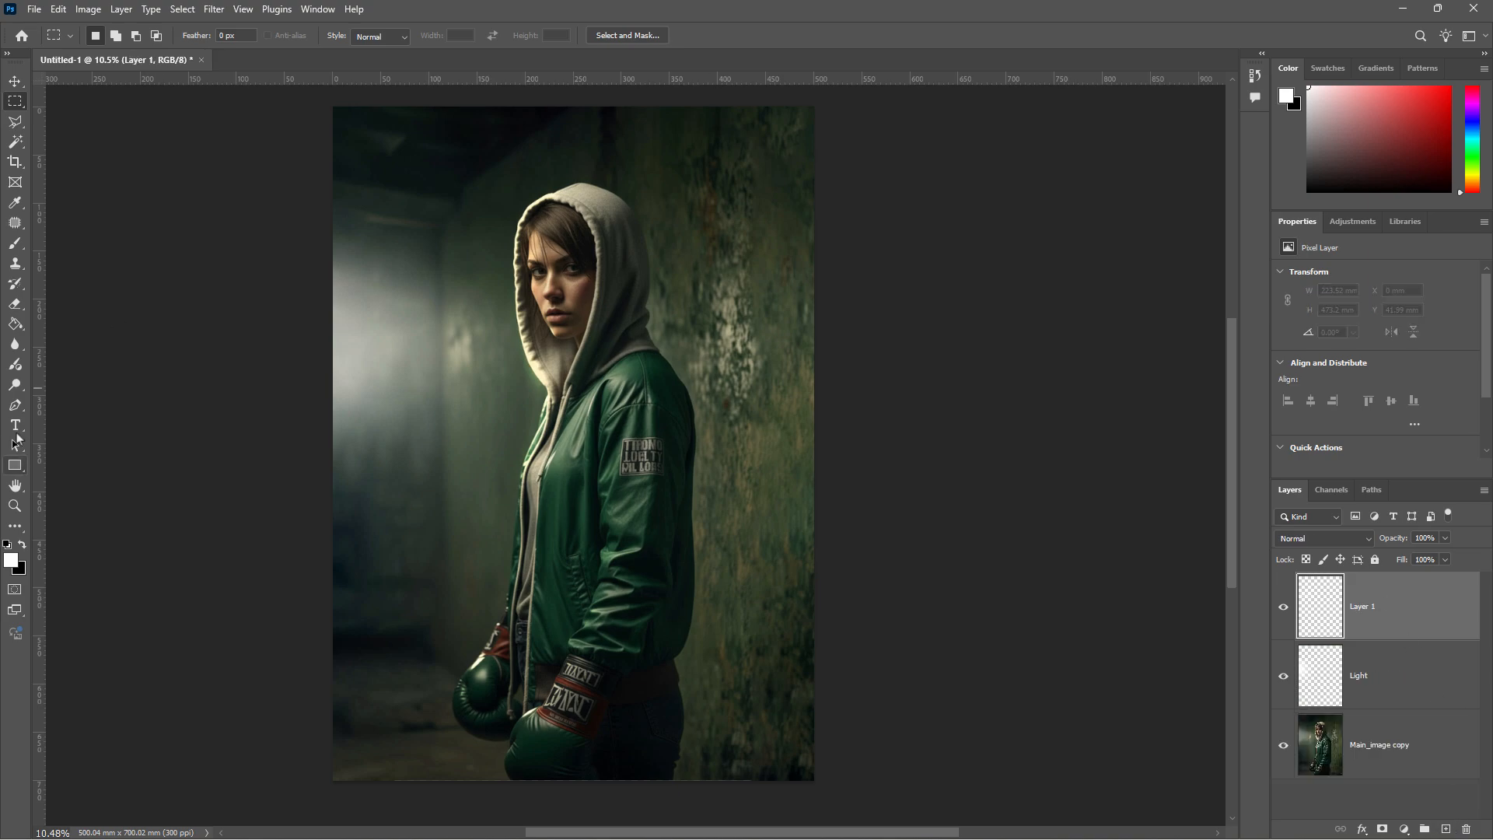
click(16, 425)
click(402, 547)
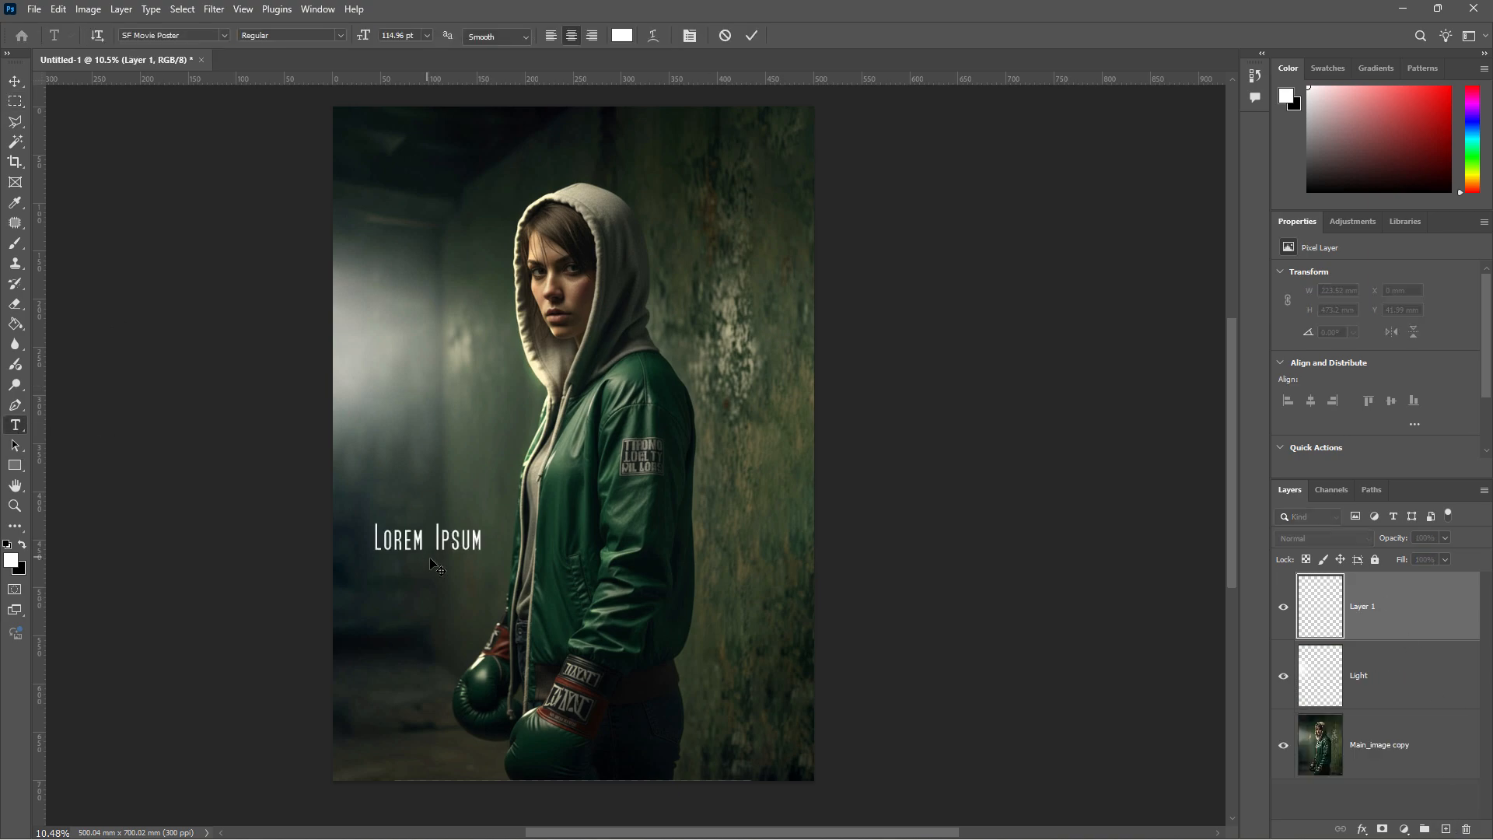
text(CO)
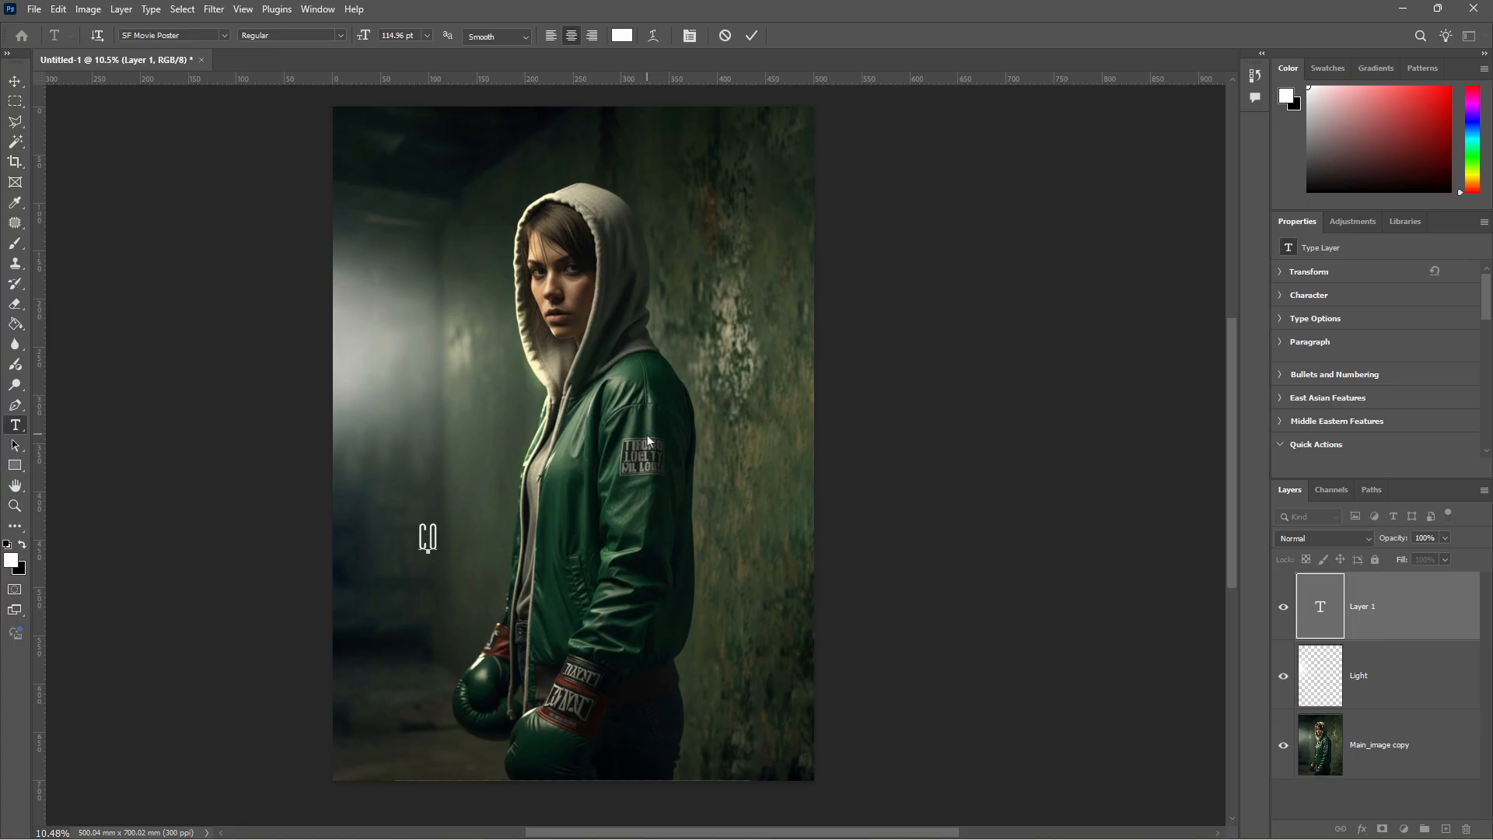
text(NCRETE SILENCE)
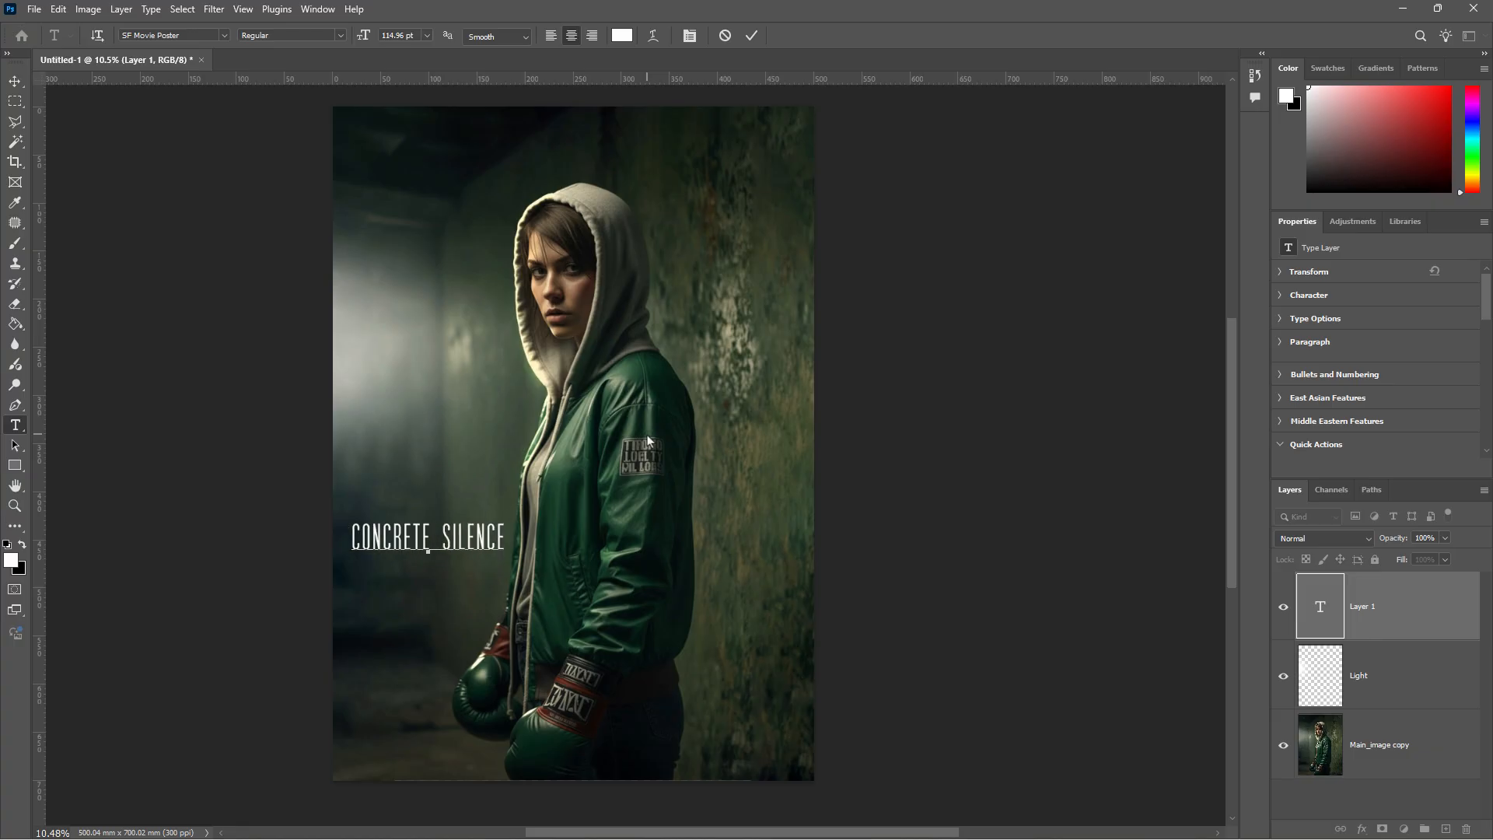
- Scale the CONCRETE SILENCE title up across the poster and set it in Druk XCond Trial
click(15, 82)
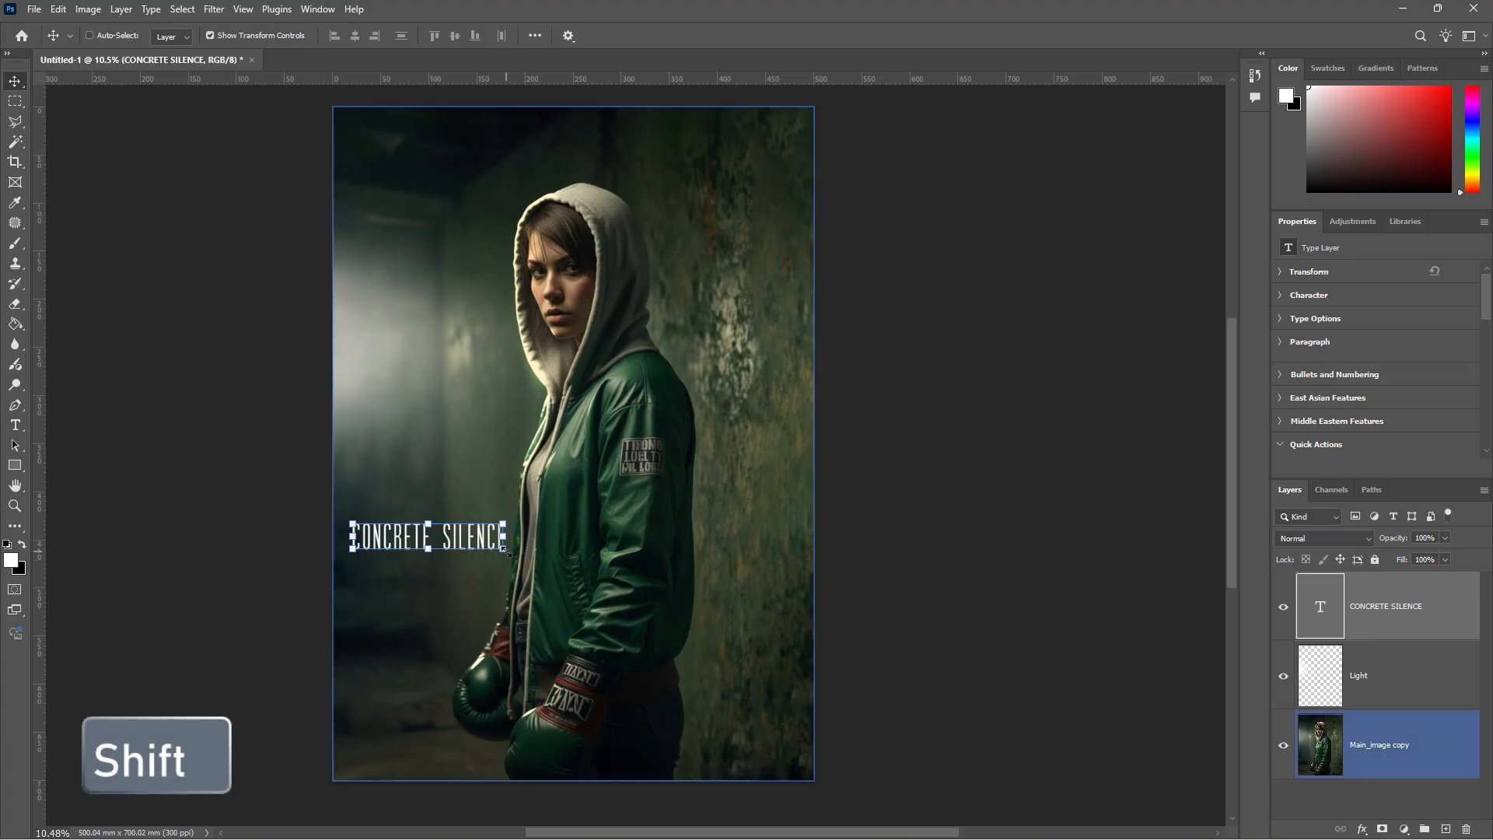
drag(508, 554, 712, 663)
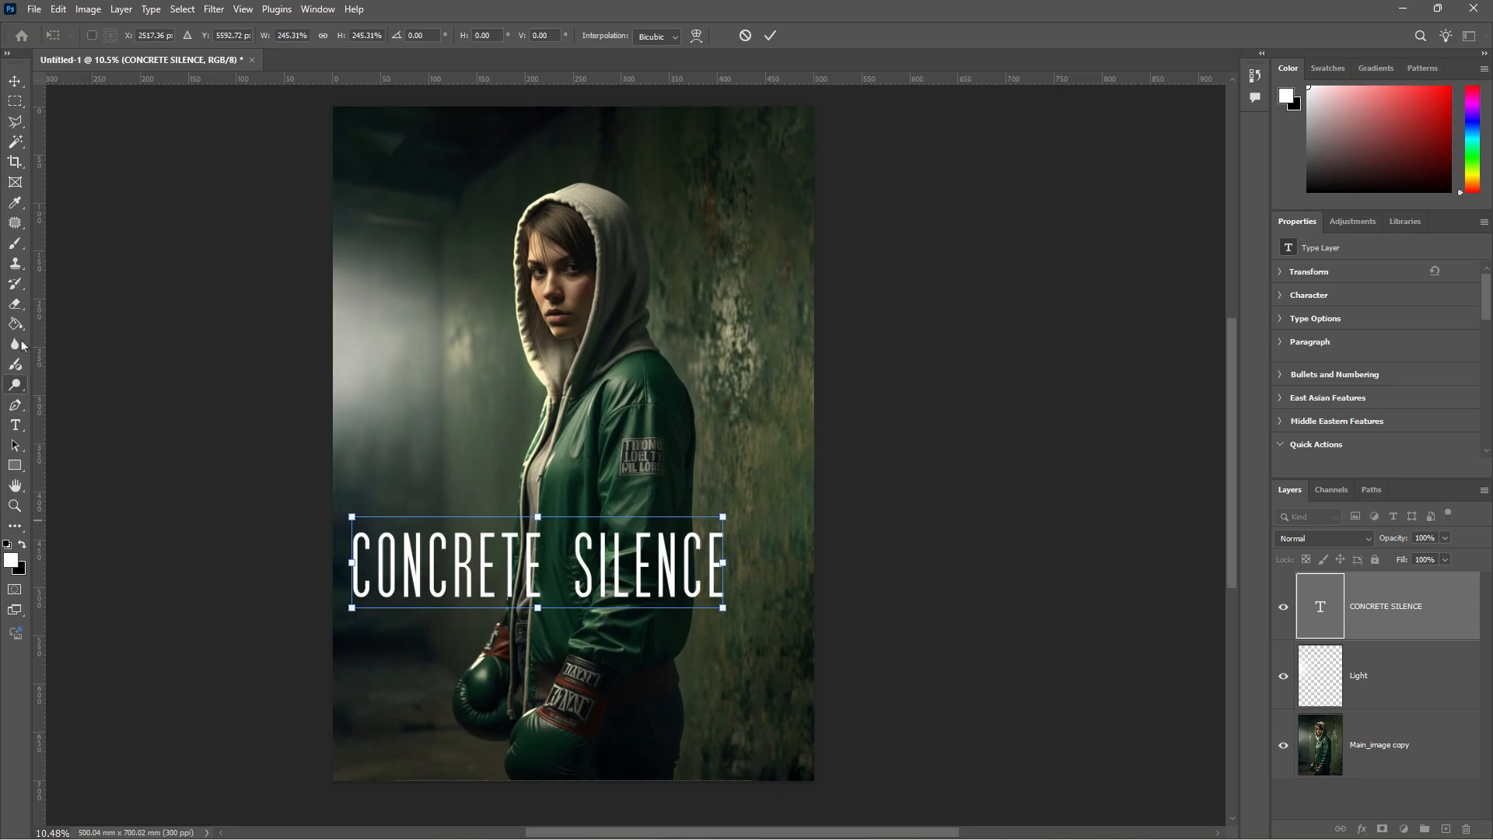
click(15, 425)
double_click(473, 569)
triple_click(474, 568)
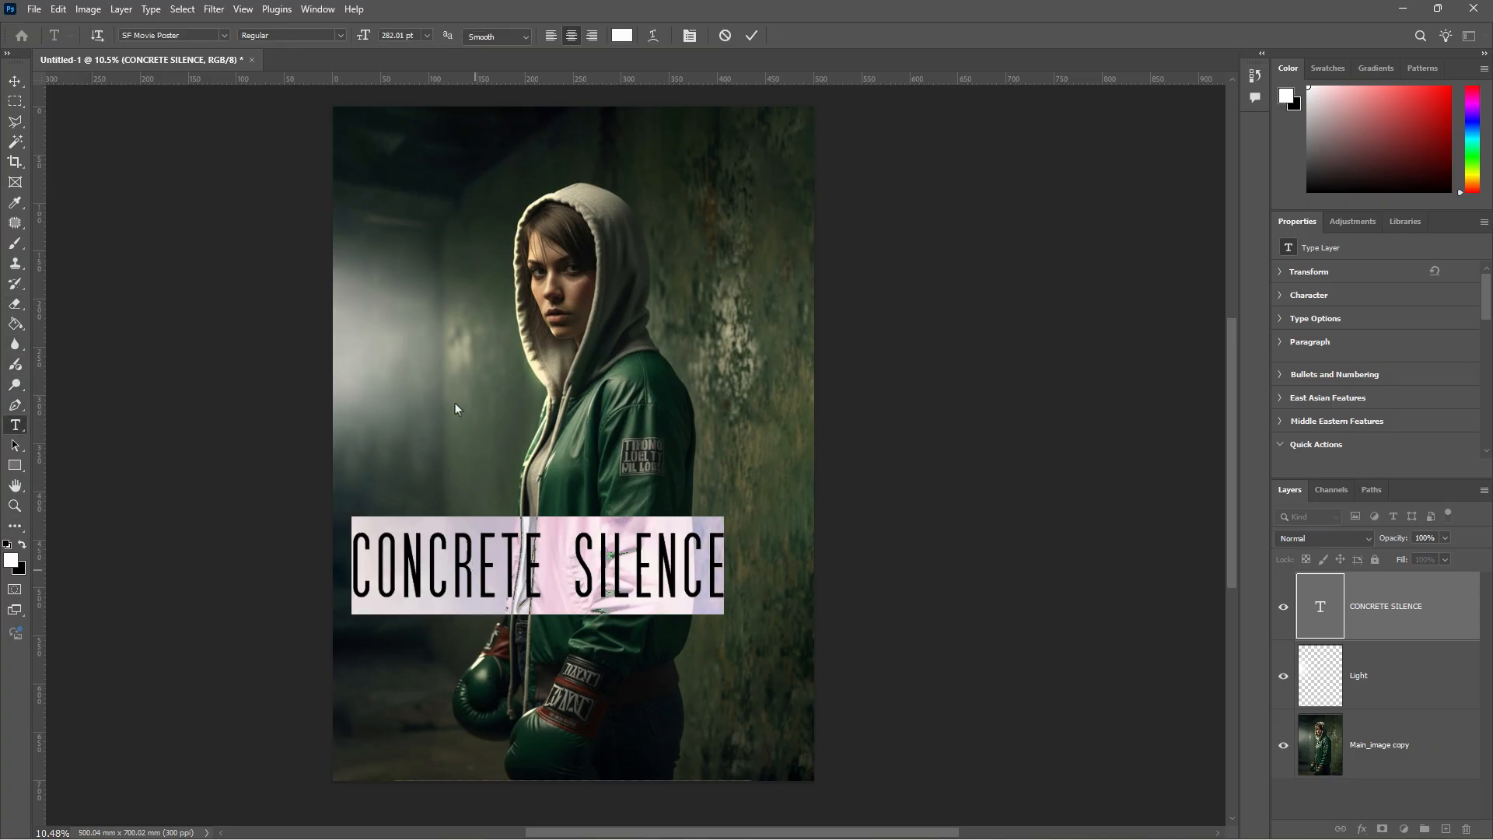
click(225, 36)
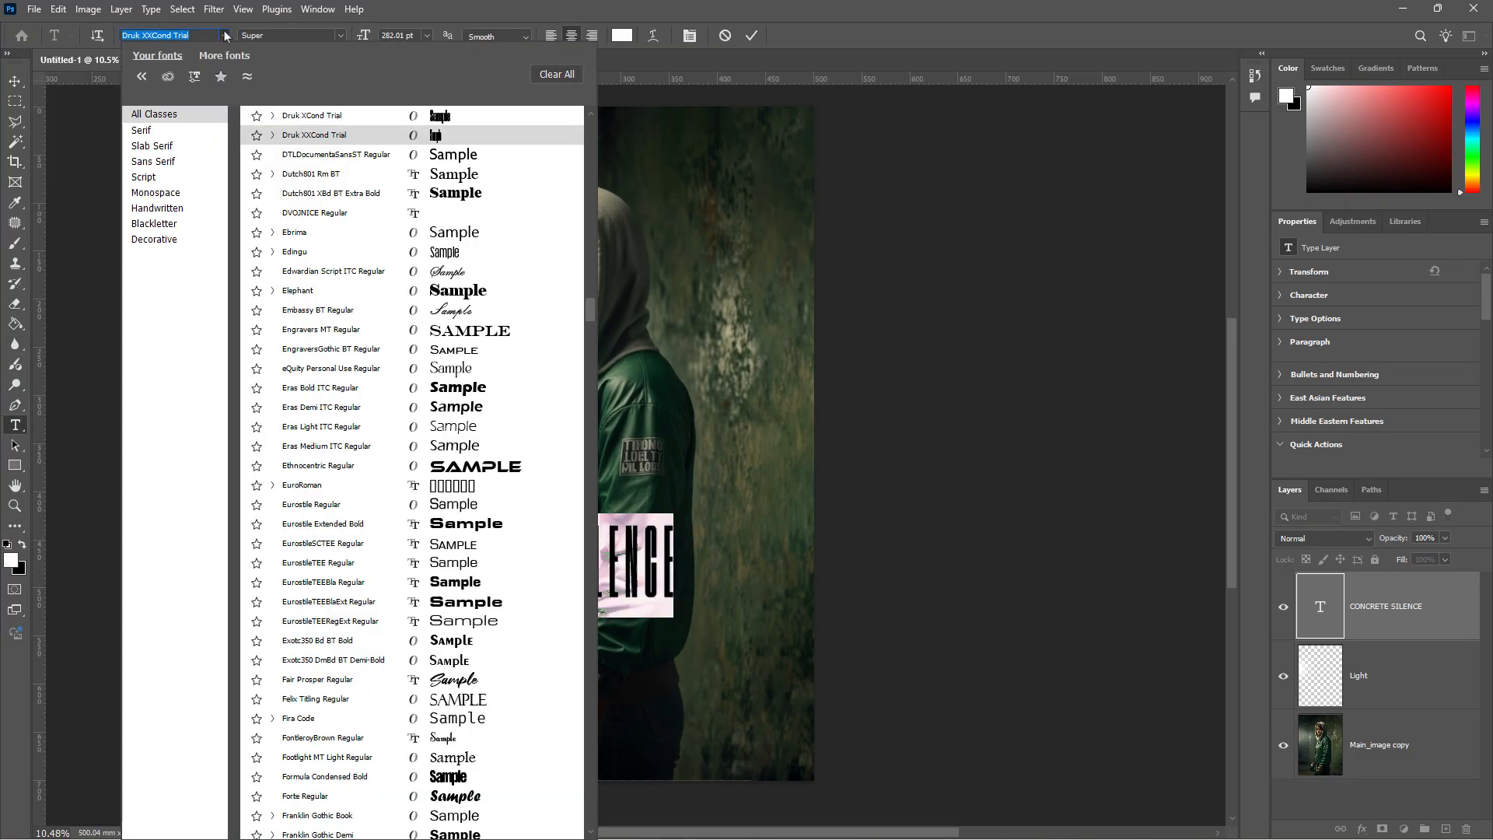
click(338, 121)
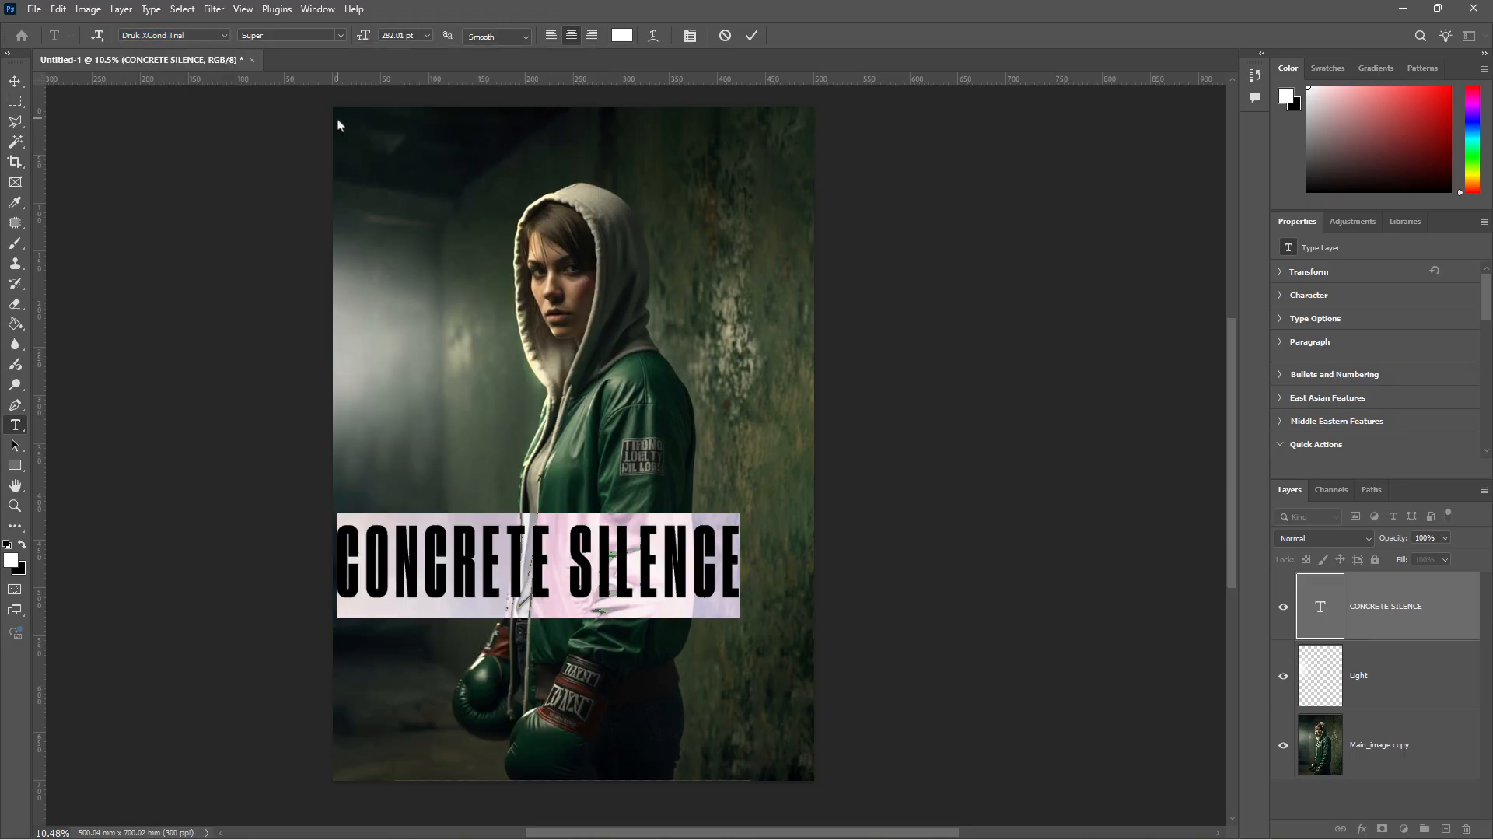
click(508, 551)
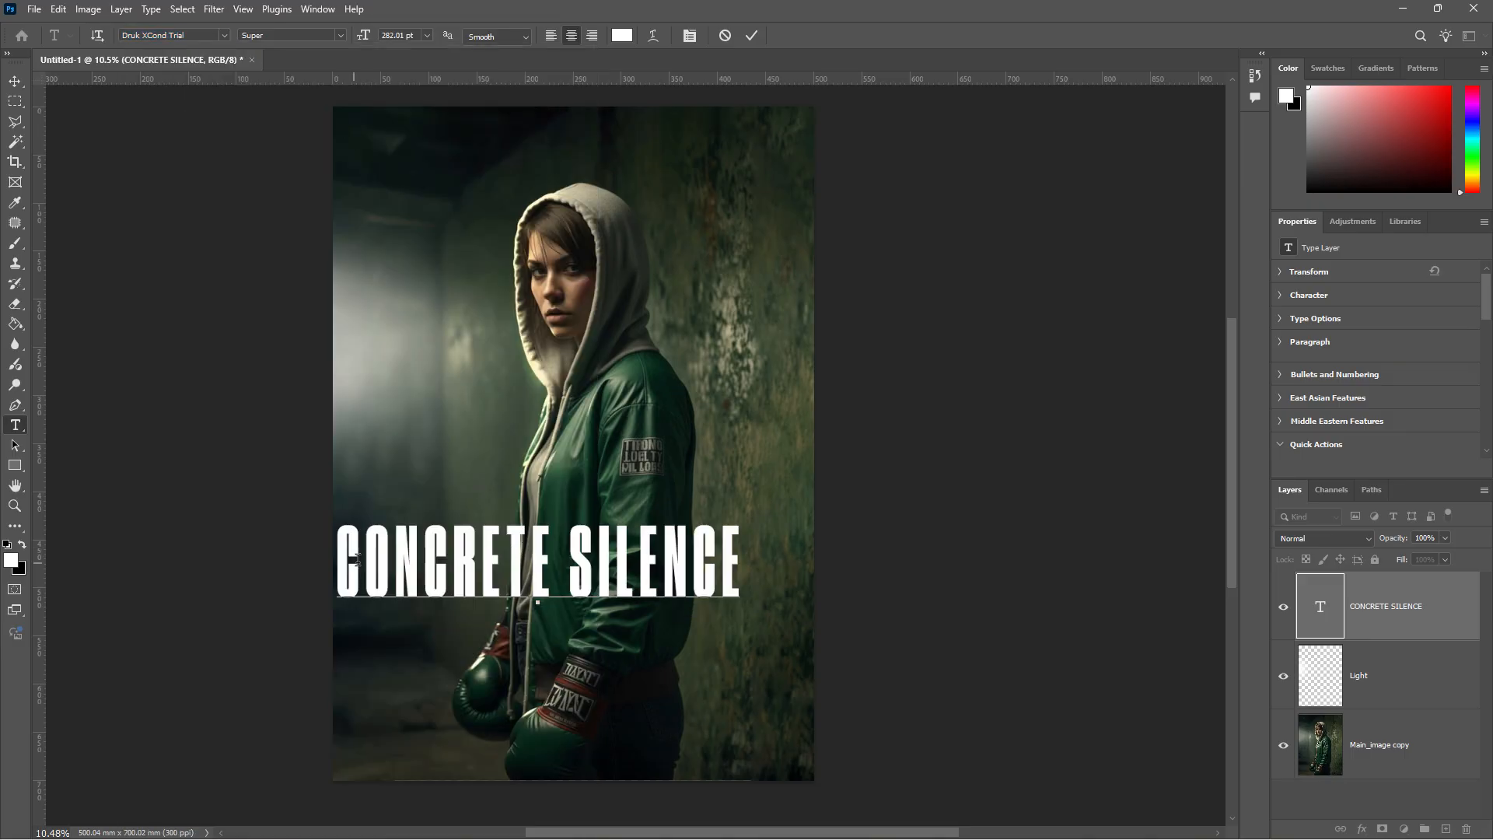
drag(739, 565, 334, 563)
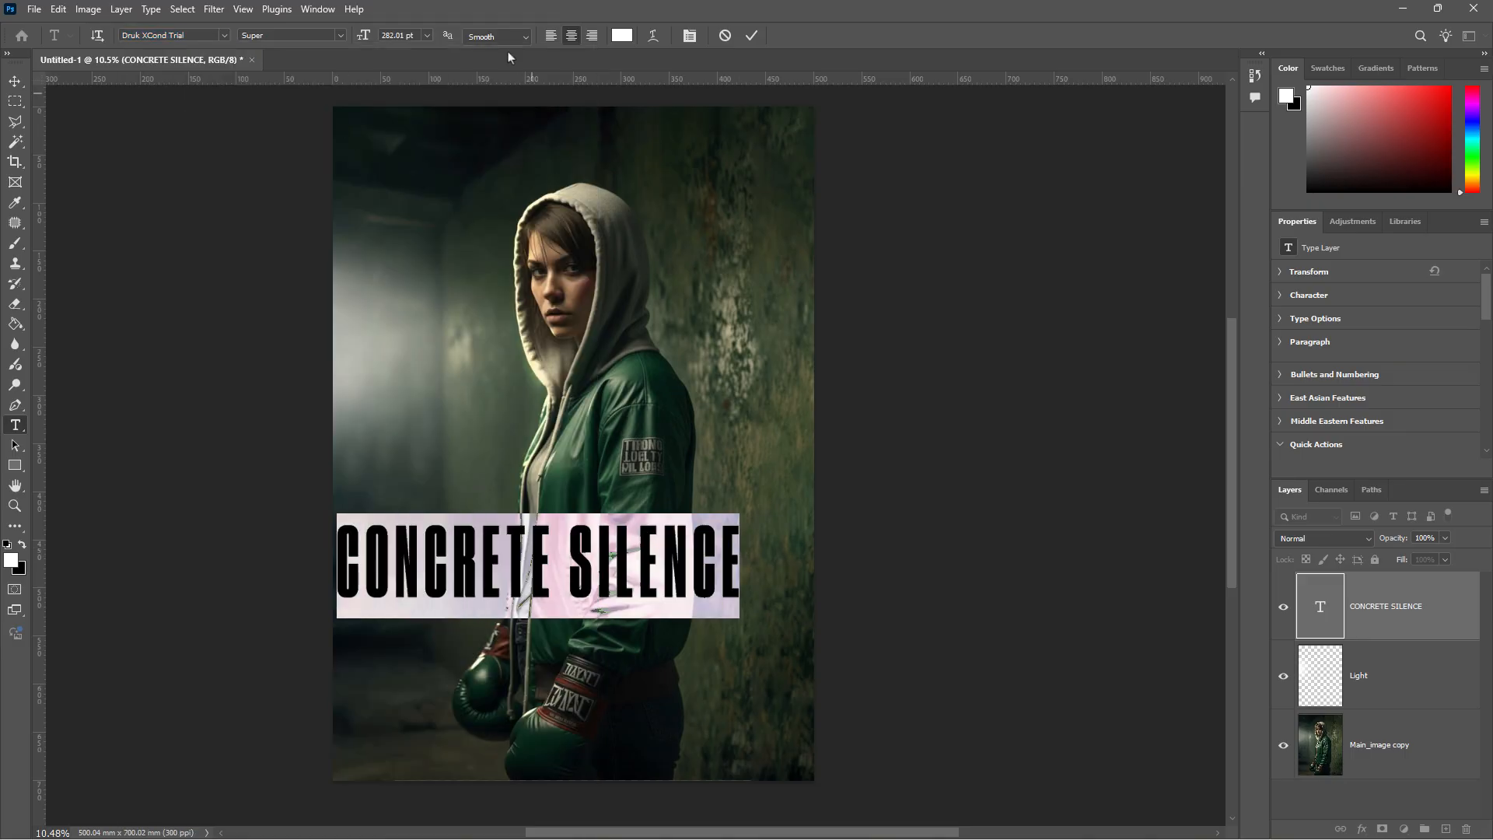
- Reset the title's letter spacing to 0 in the Character panel
click(689, 36)
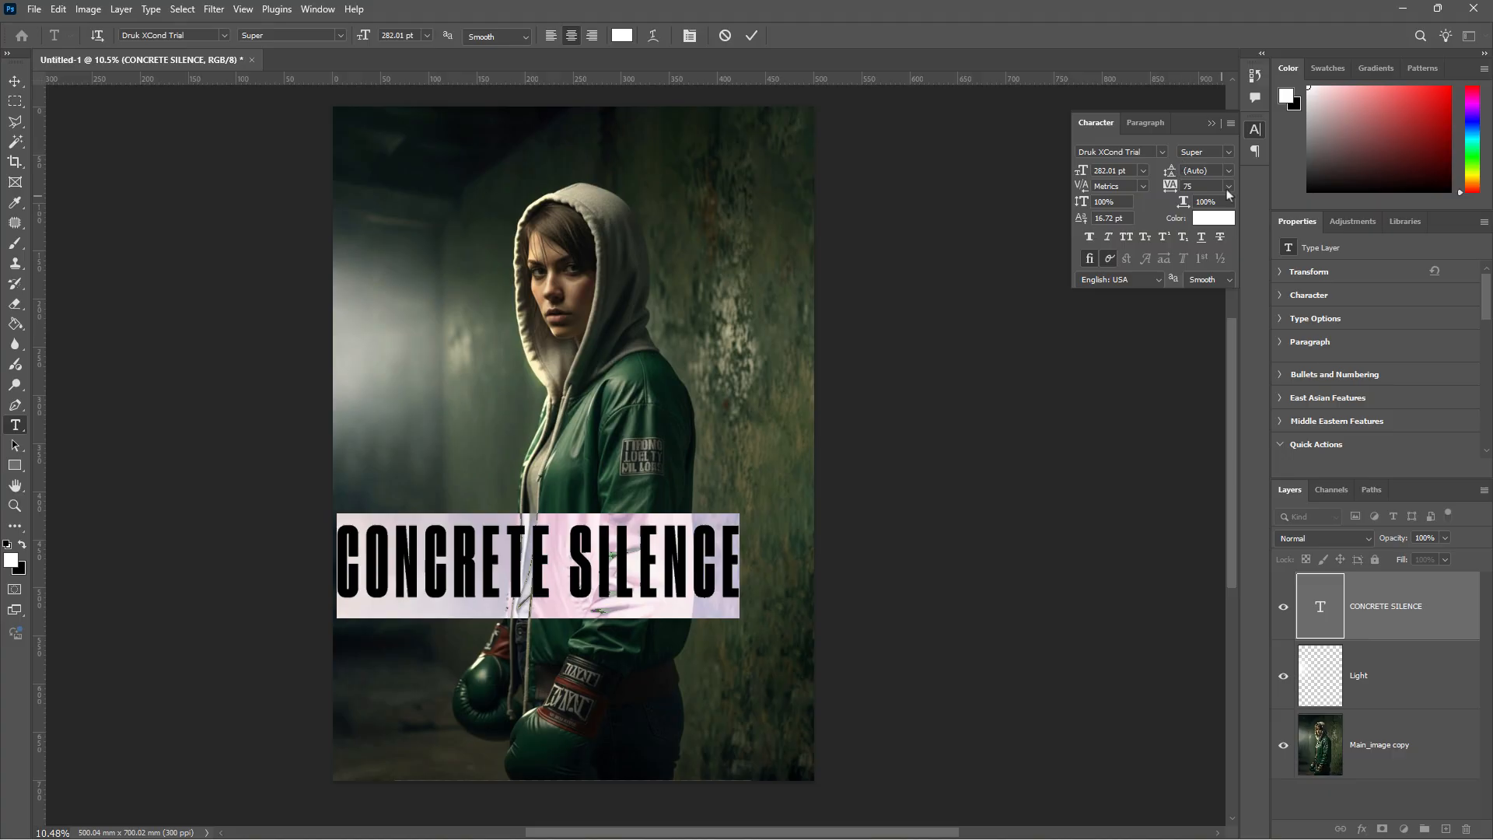
click(1228, 189)
click(1224, 282)
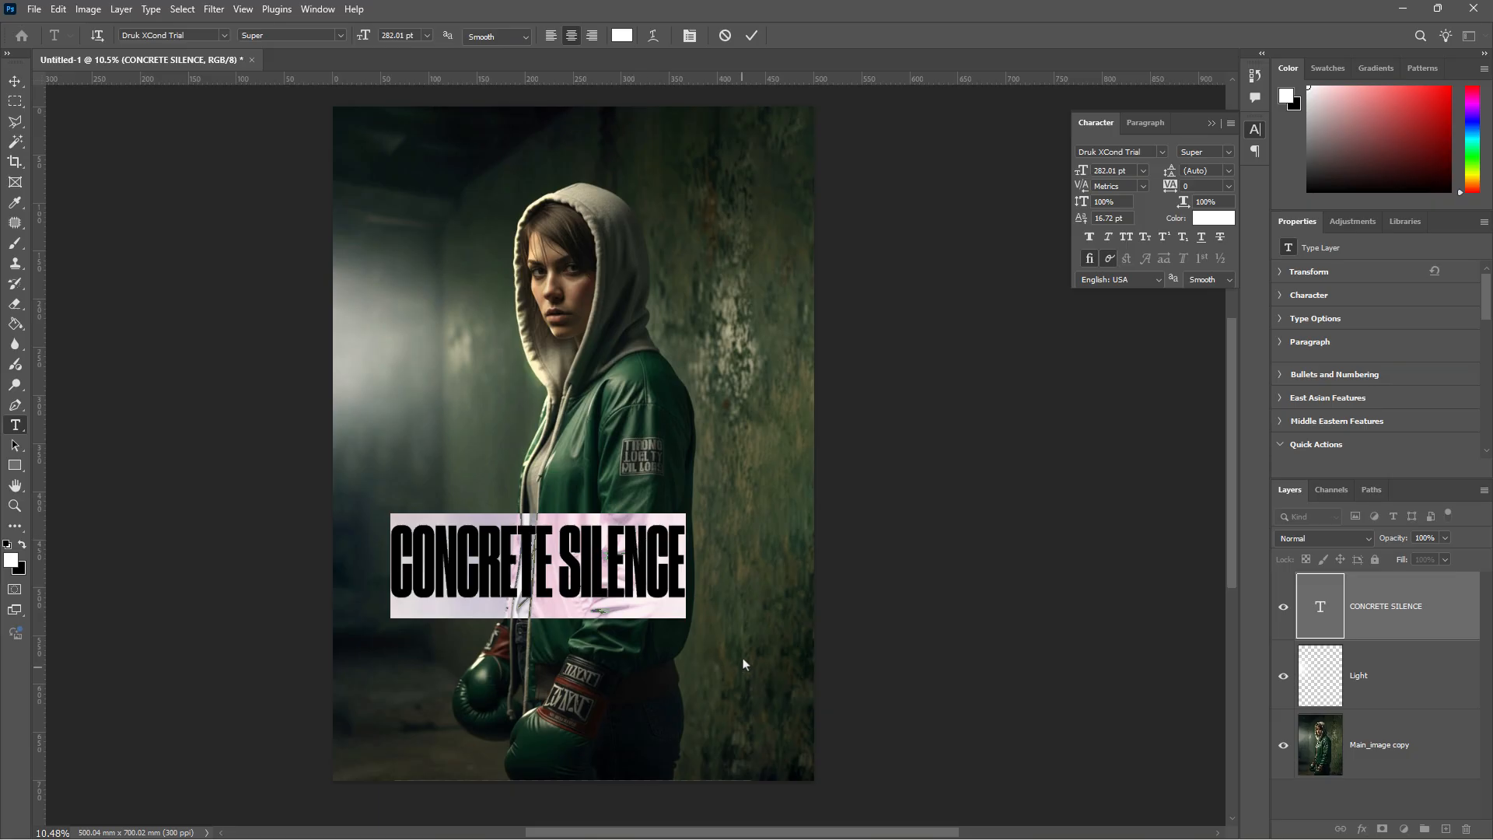
click(1153, 126)
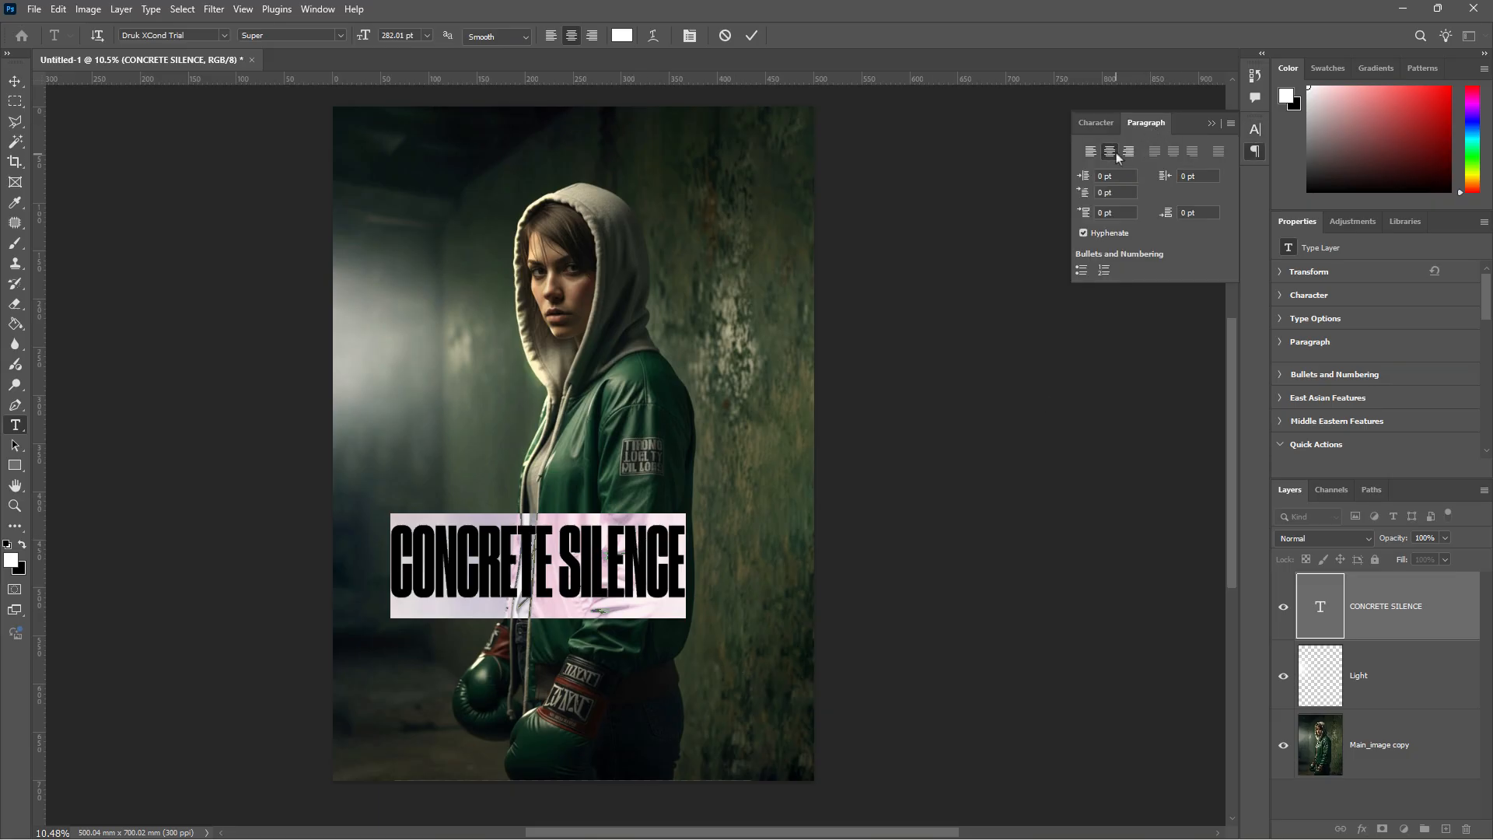
- Move the CONCRETE SILENCE title up-left and enlarge it to about 142%
click(15, 80)
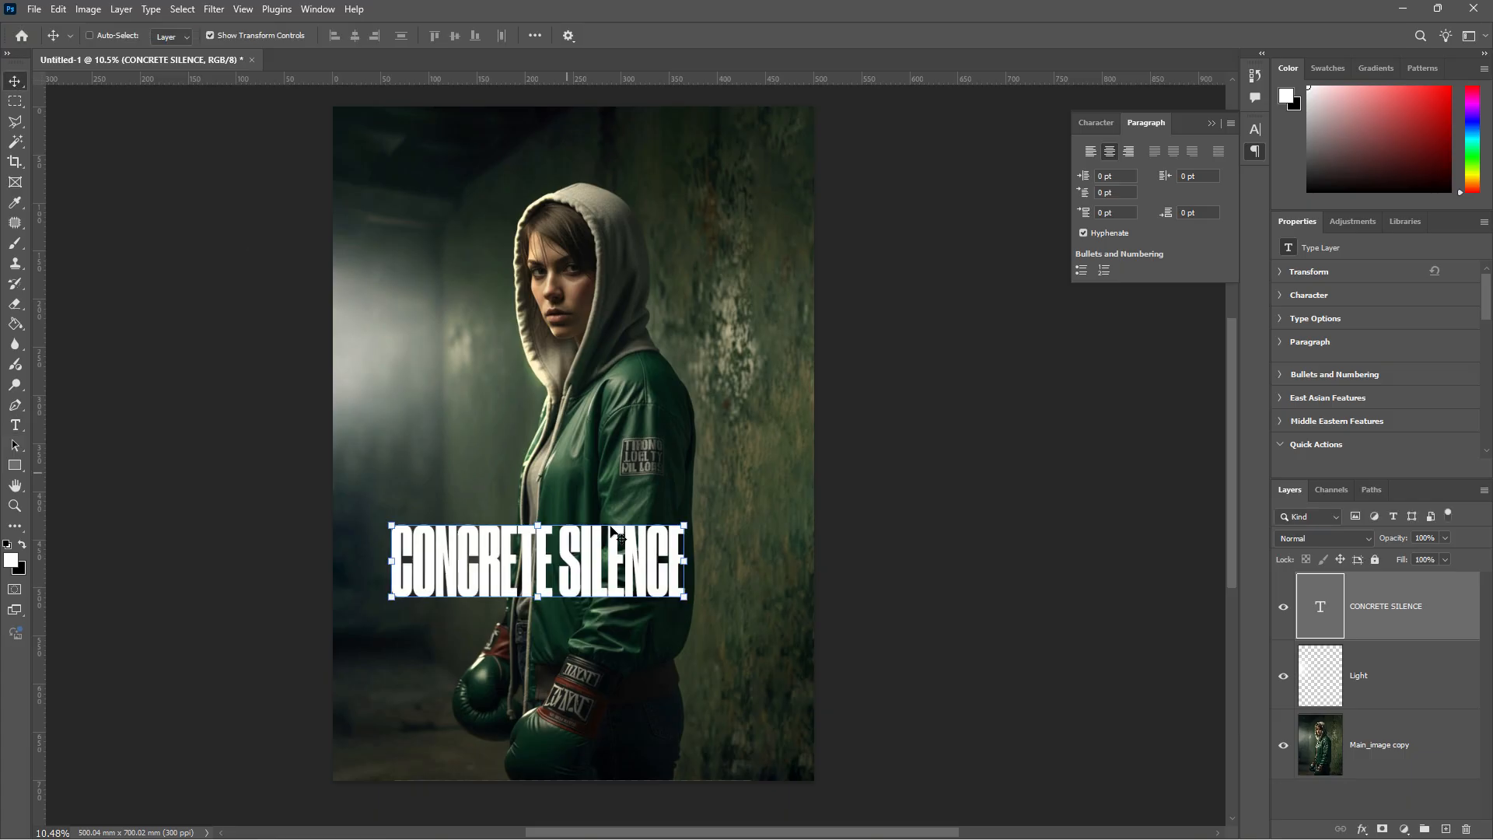
drag(537, 591, 504, 574)
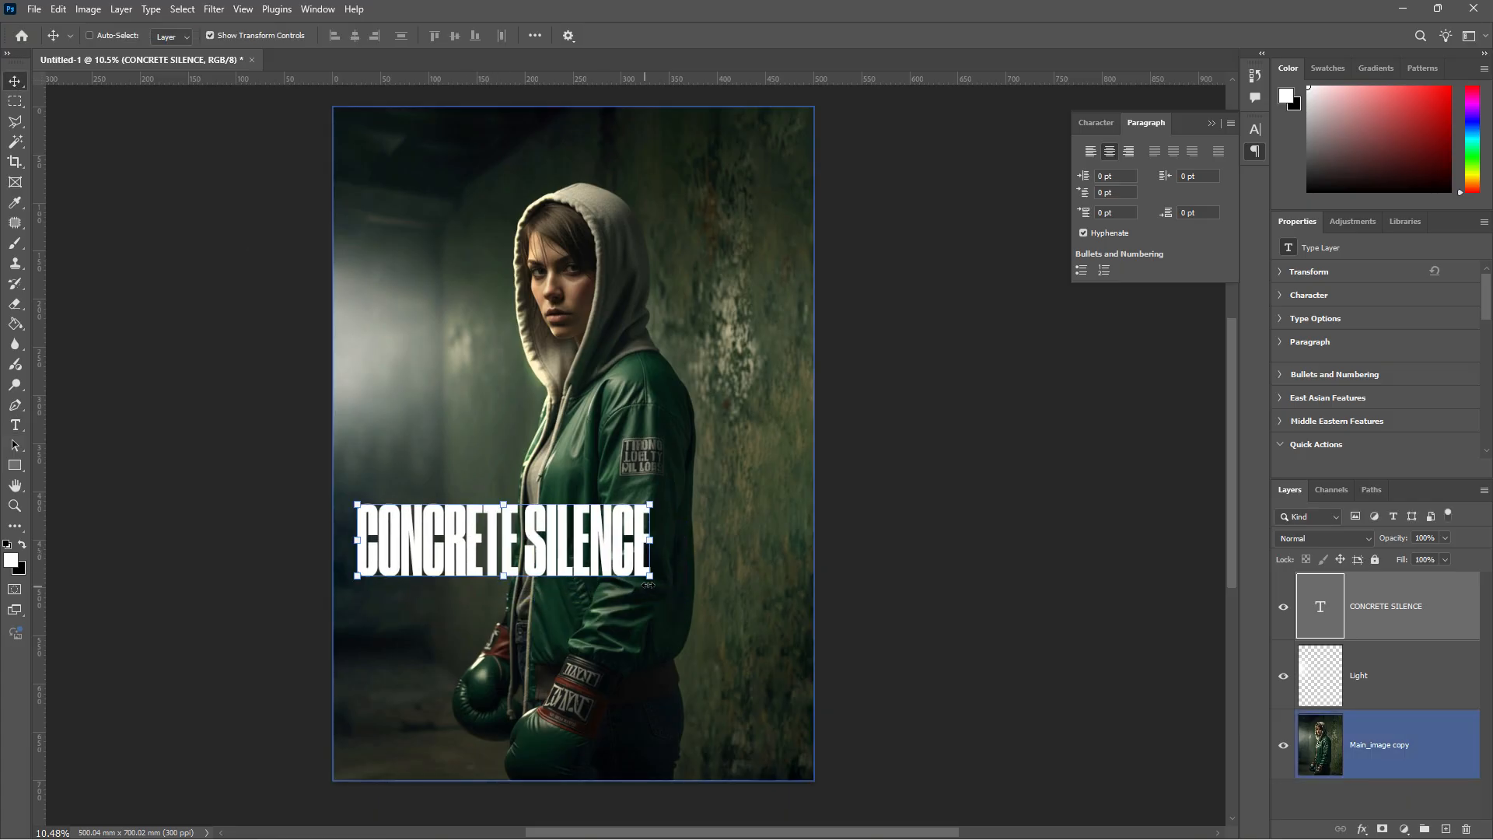
key(ctrl+t)
drag(652, 576, 772, 634)
key(Return)
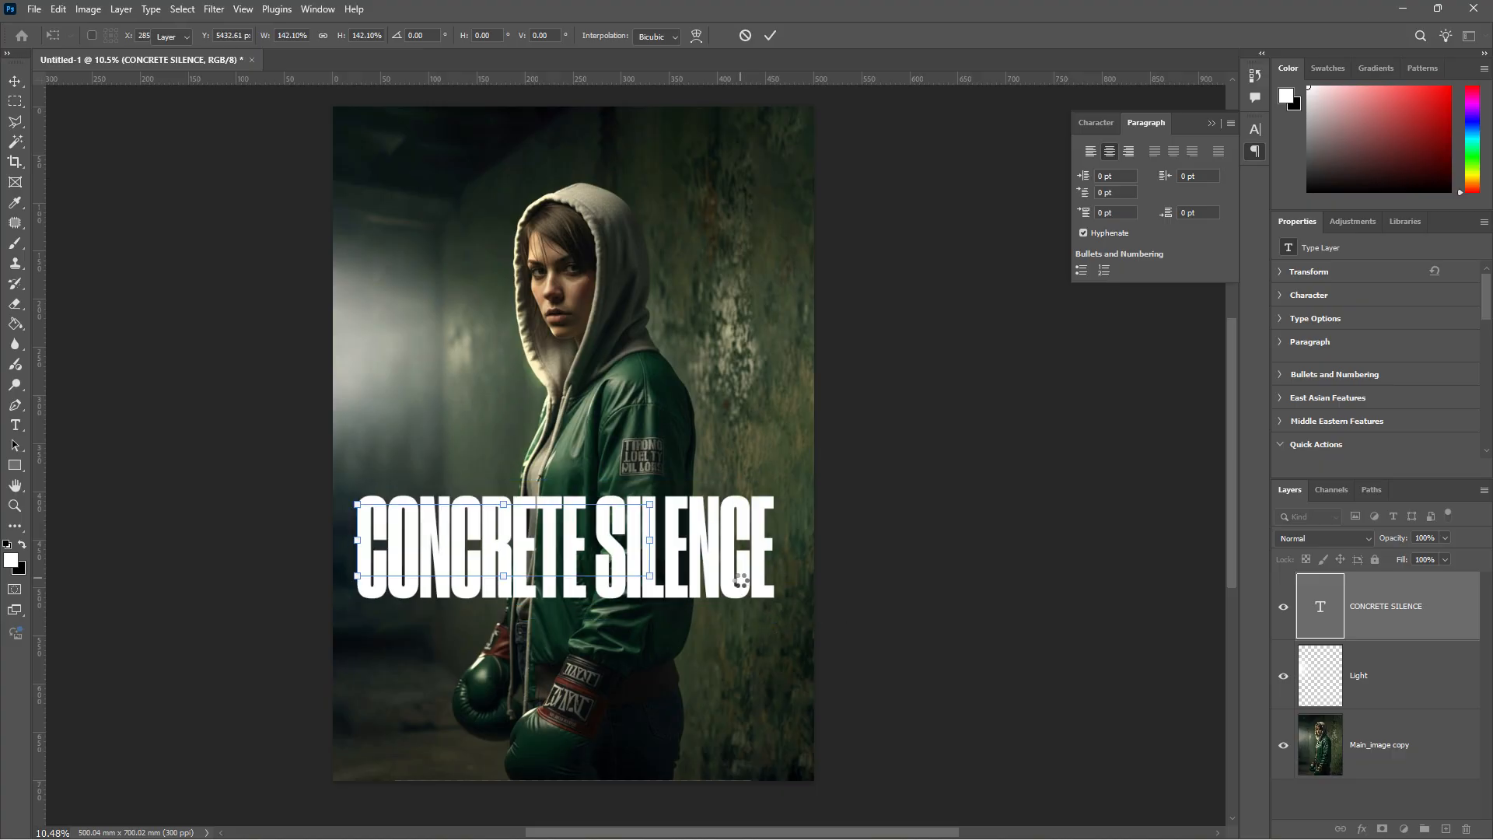
- Set the title's tracking to 15 and nudge it across the boxer's lower torso
click(15, 426)
drag(360, 549, 783, 544)
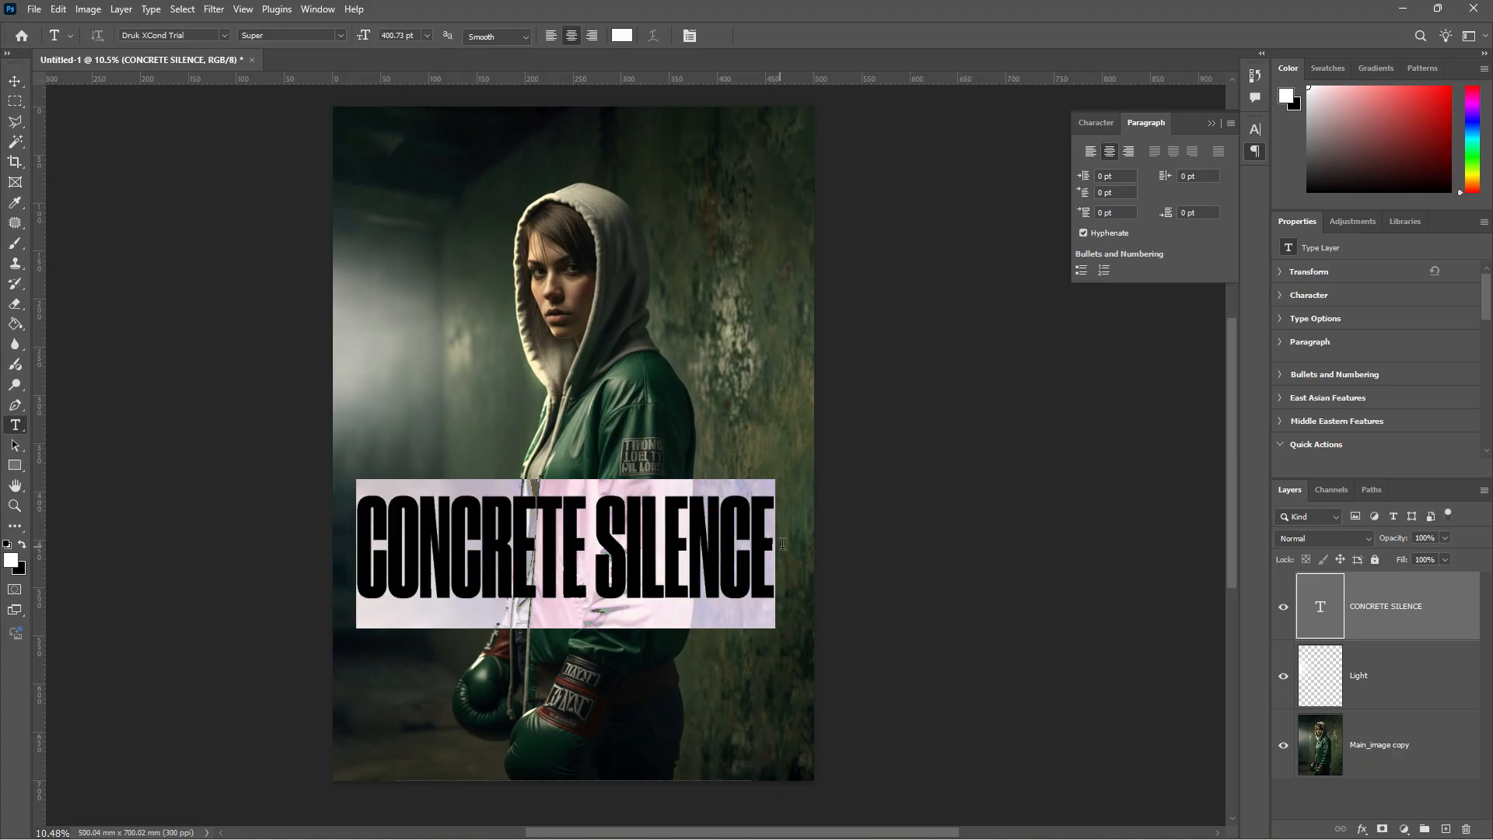
click(1096, 122)
click(1194, 186)
text(15)
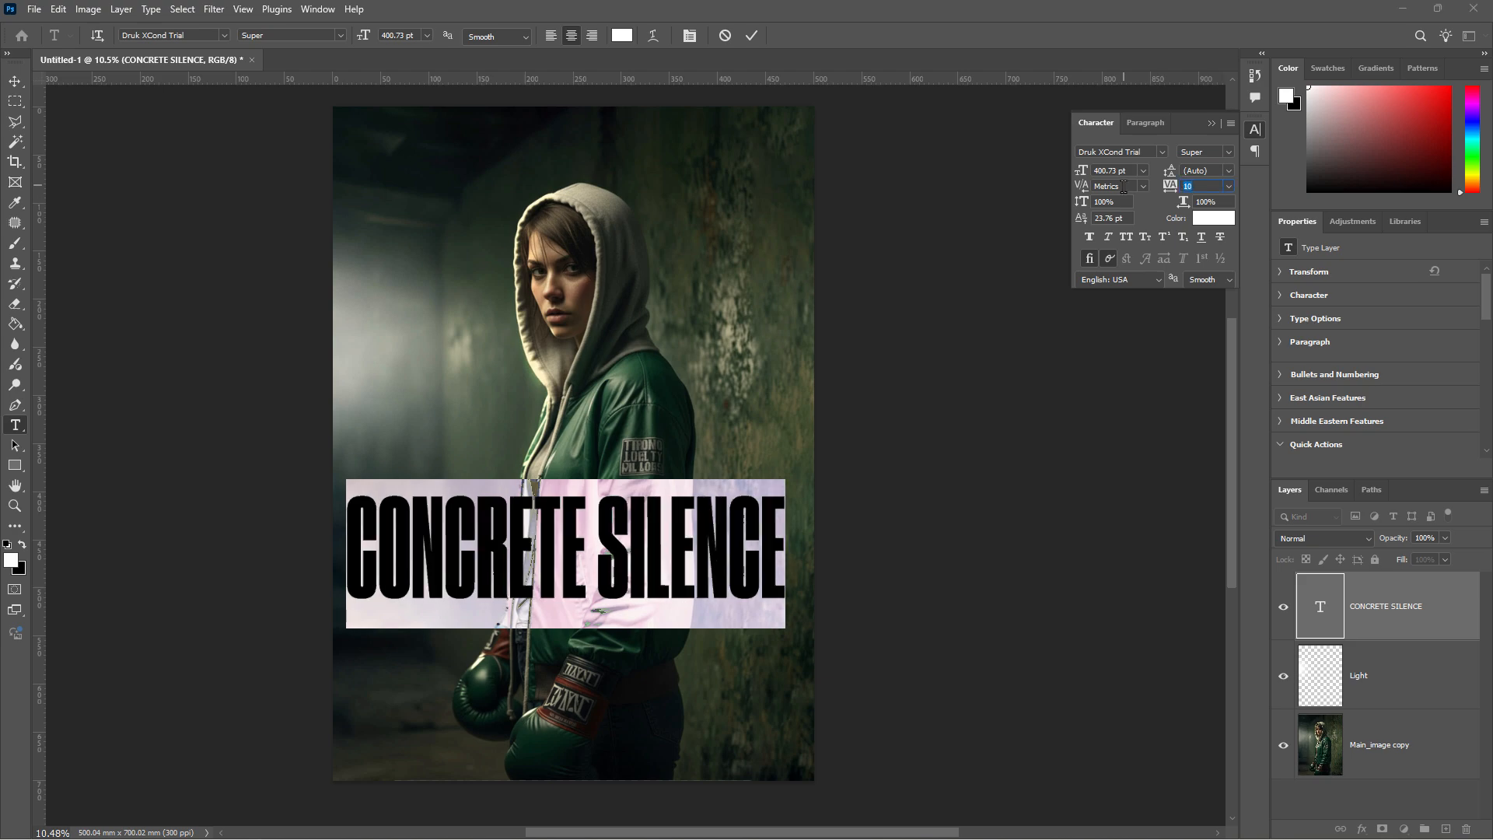
click(15, 81)
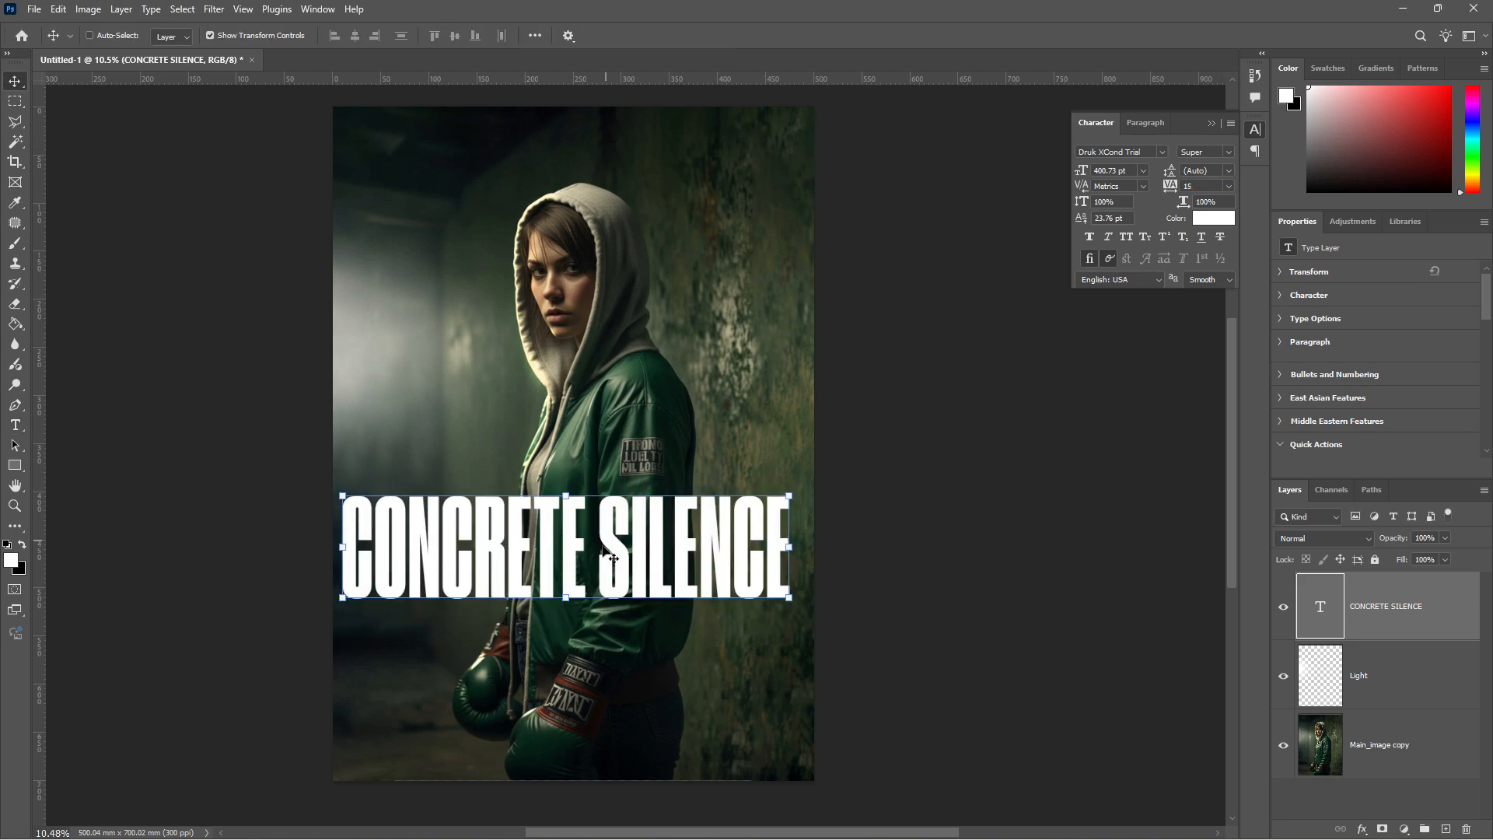
mouse_move(612, 544)
mouse_down()
mouse_move(623, 572)
mouse_move(623, 556)
mouse_up()
- Add a new layer below Light and draw a rectangle across the poster's bottom
click(1392, 675)
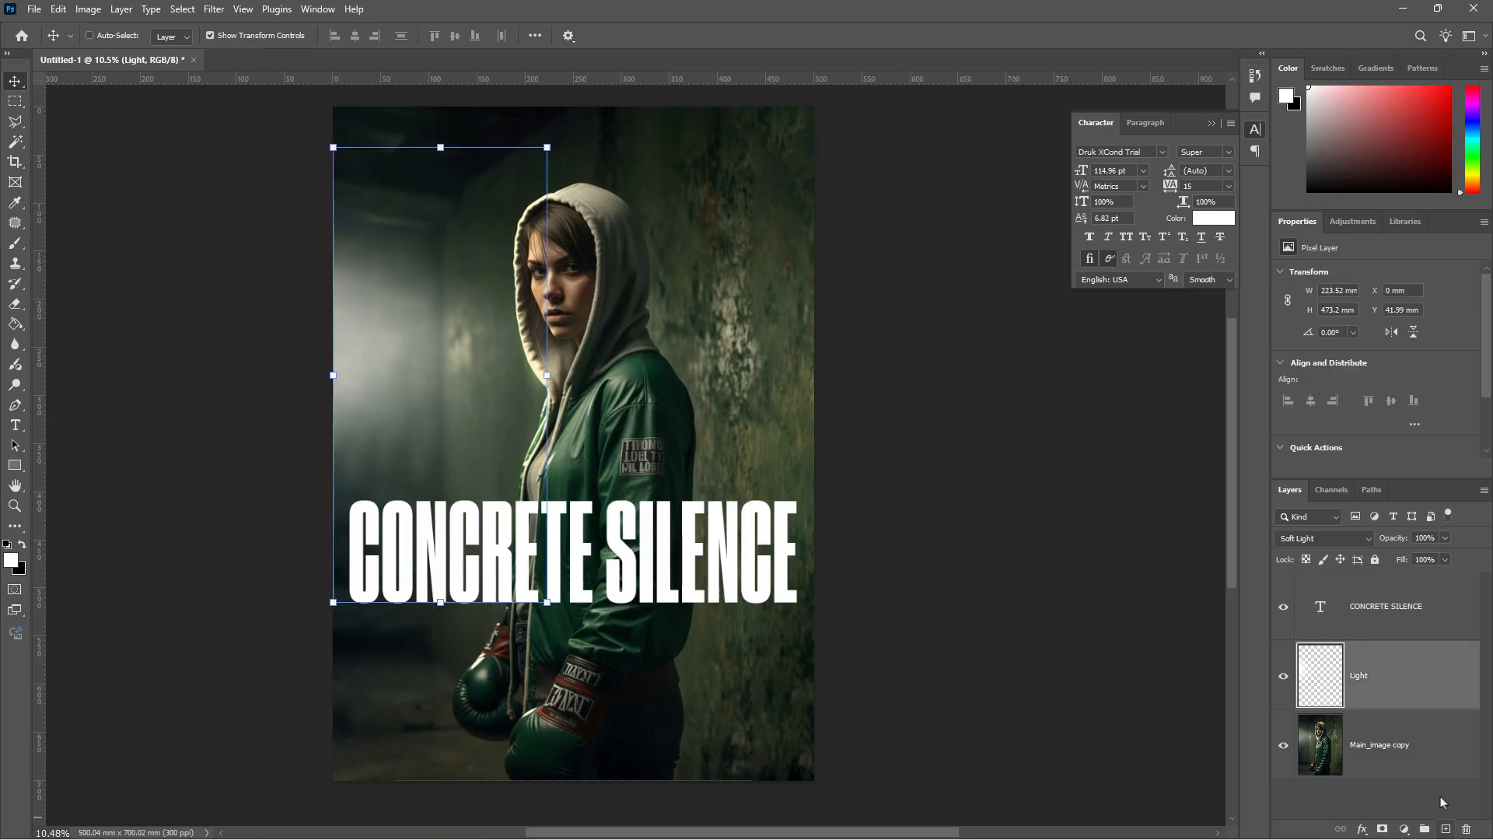
click(1446, 829)
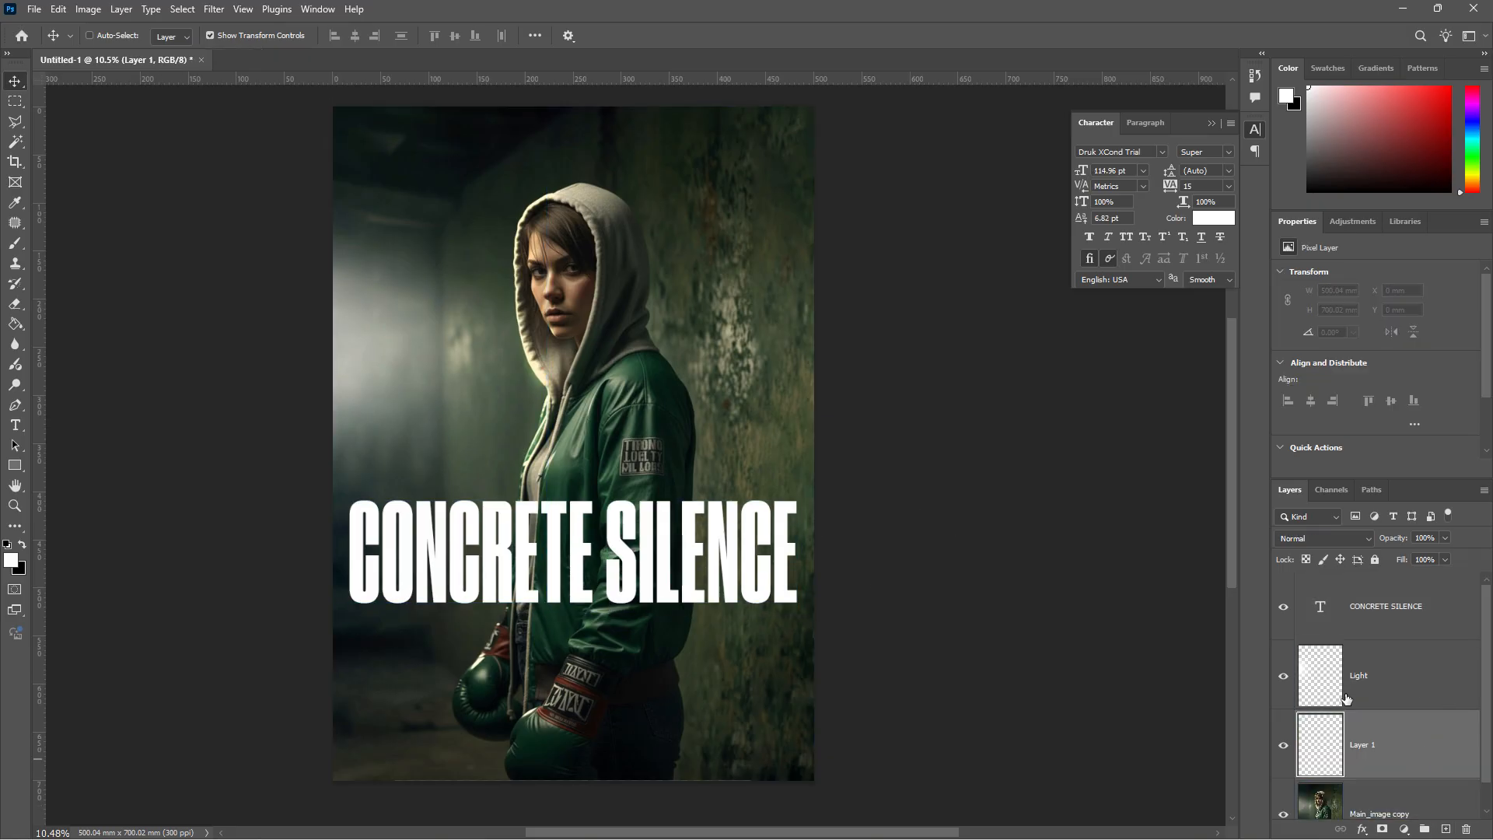
key(u)
scroll(120, 379, down, 2)
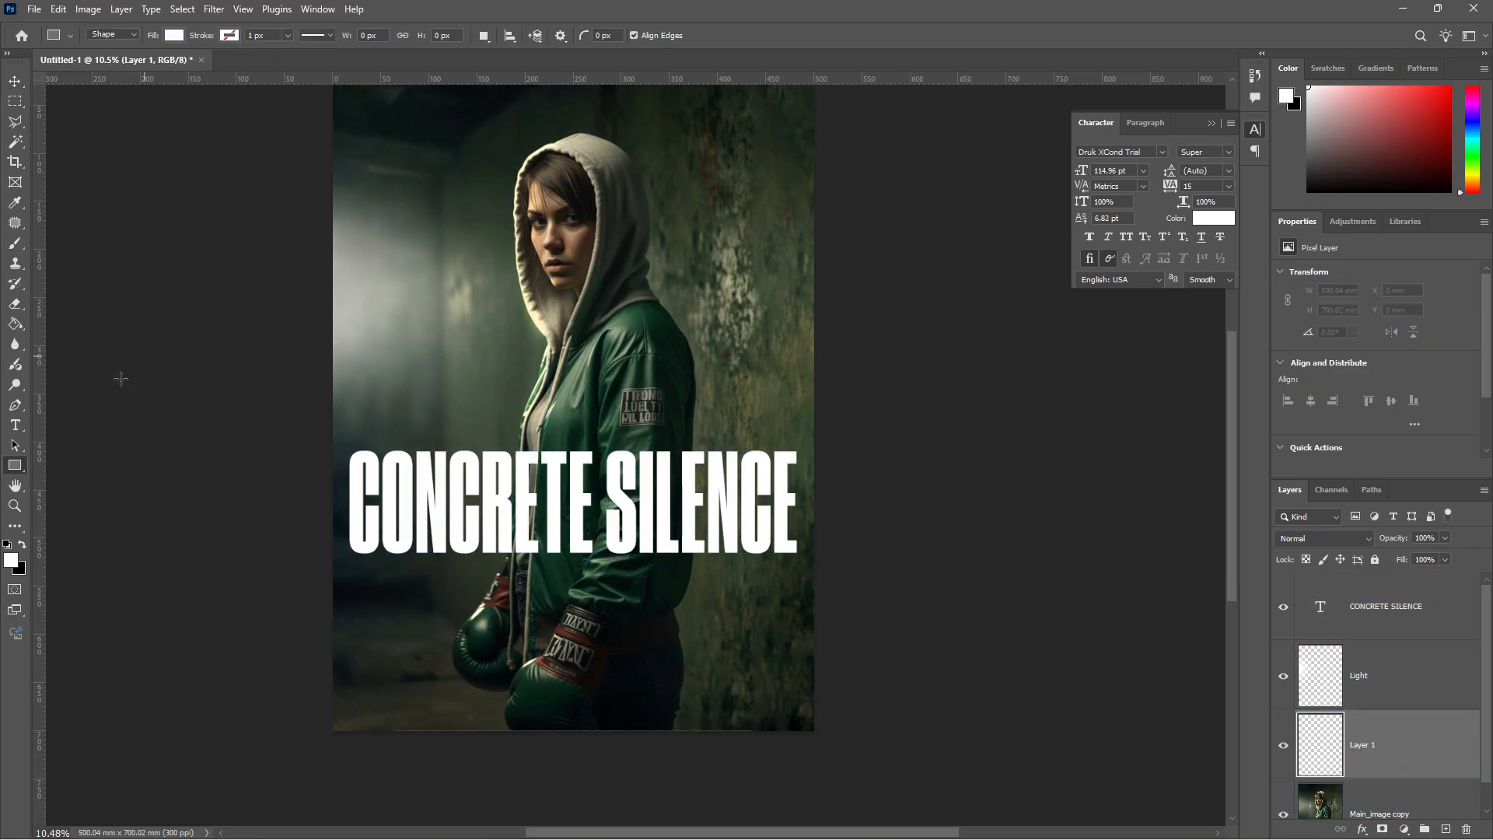
drag(333, 582, 814, 731)
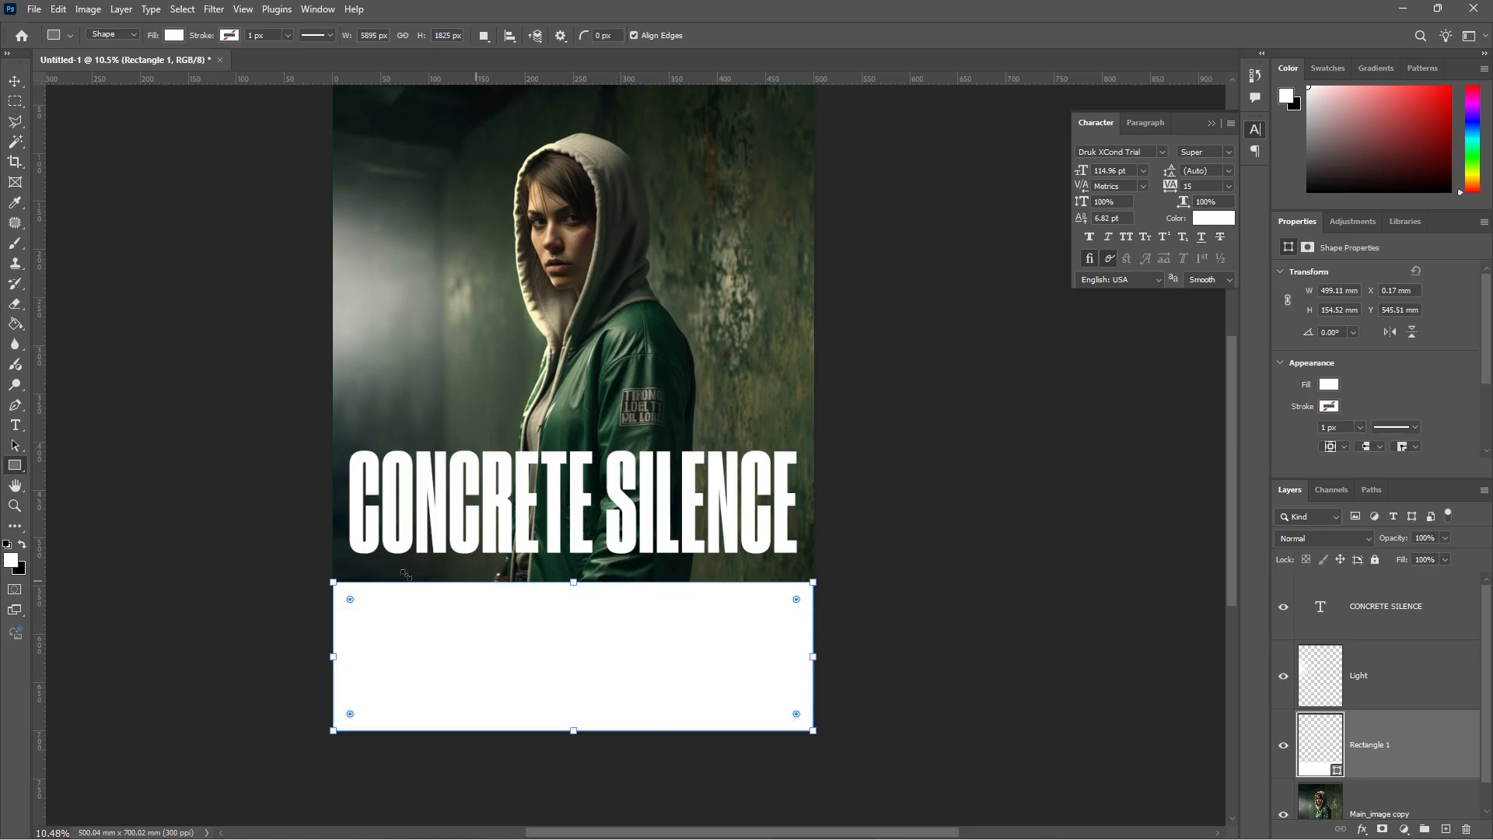
- Fill the rectangle with the Black, White gradient preset
key(g)
scroll(1320, 744, down, 1)
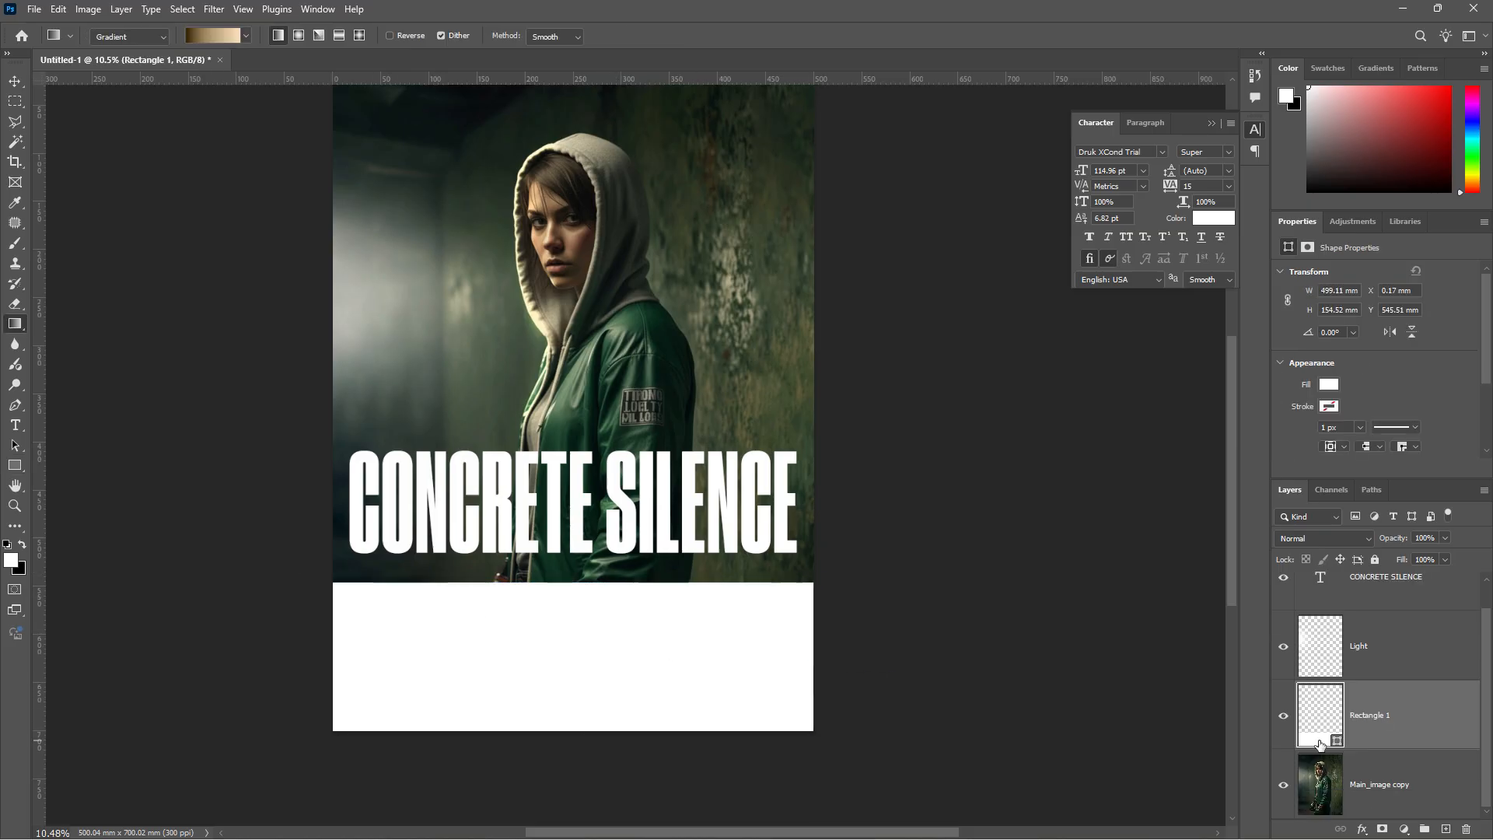
click(1330, 386)
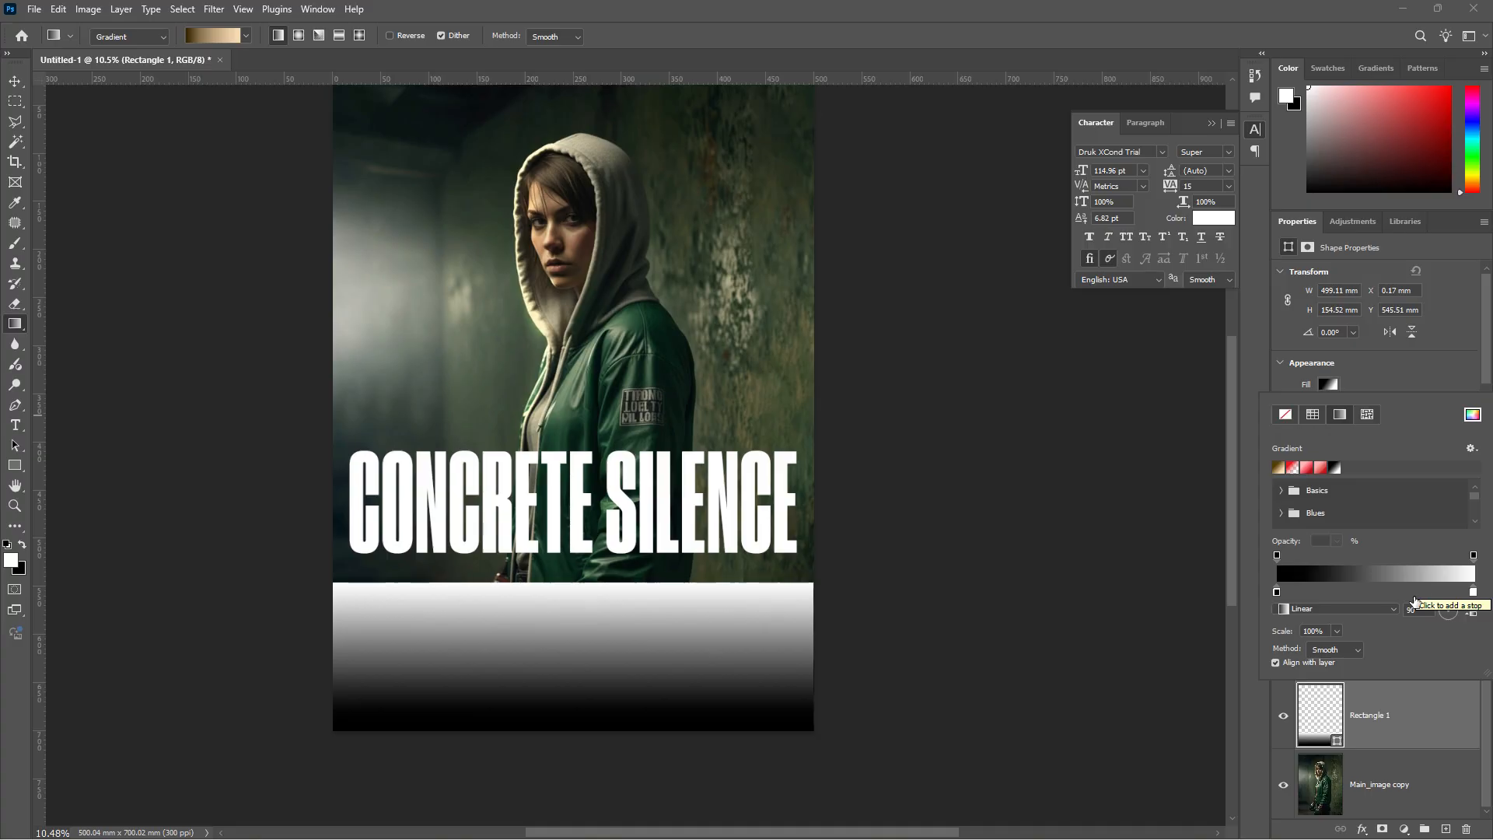
click(1366, 574)
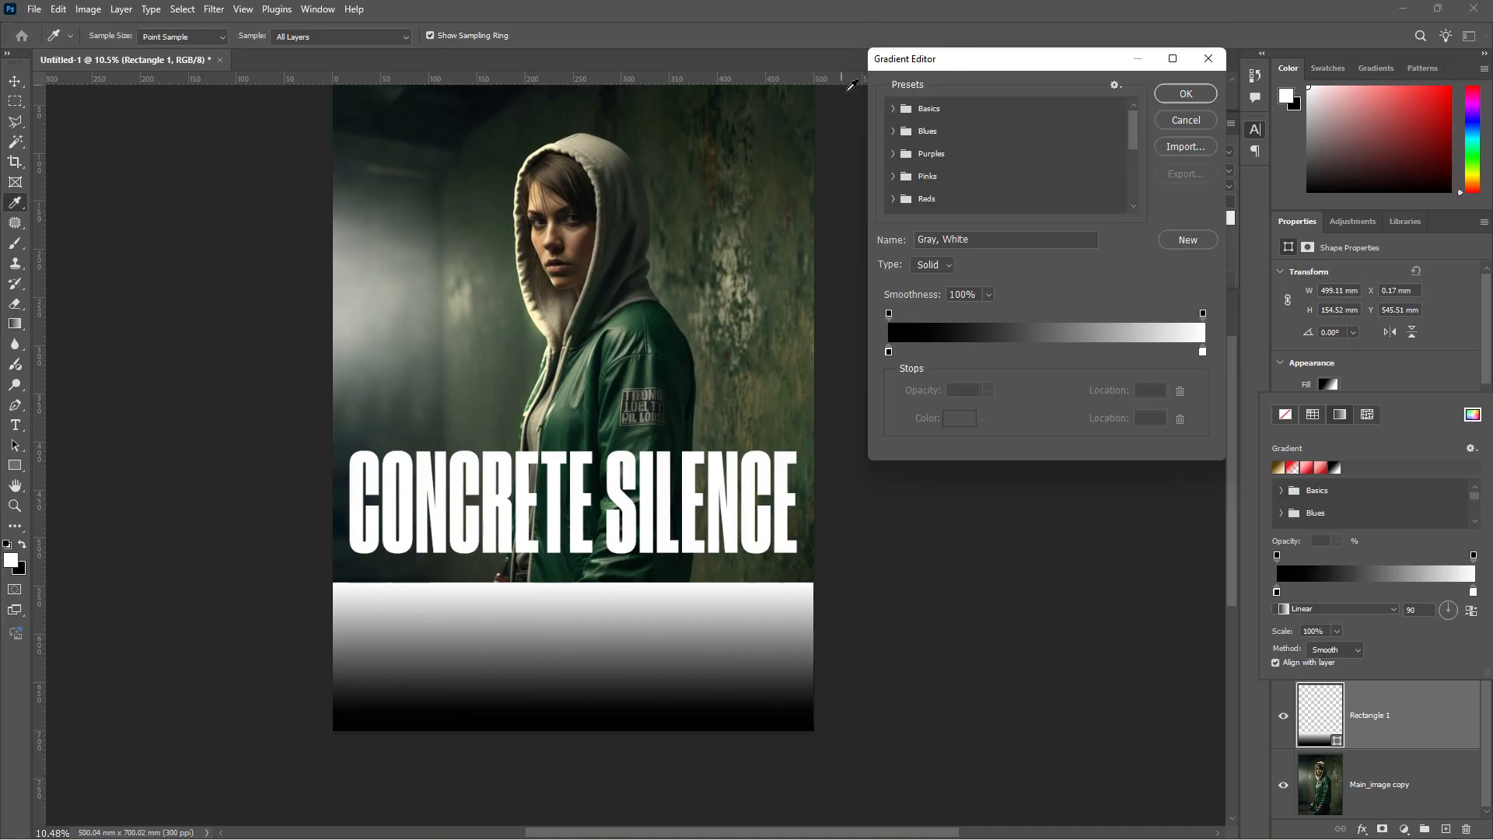
click(893, 108)
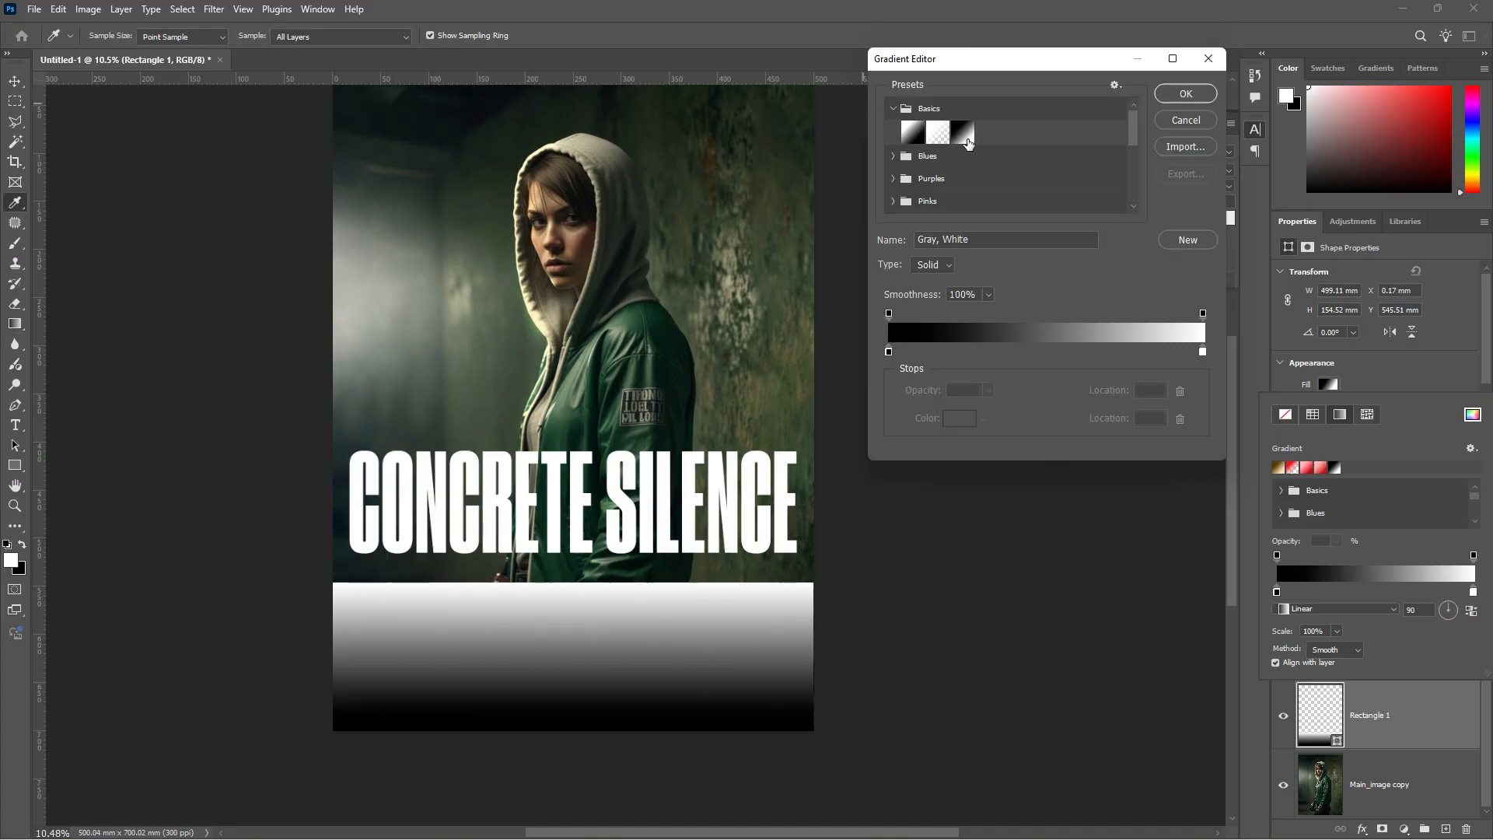
click(971, 140)
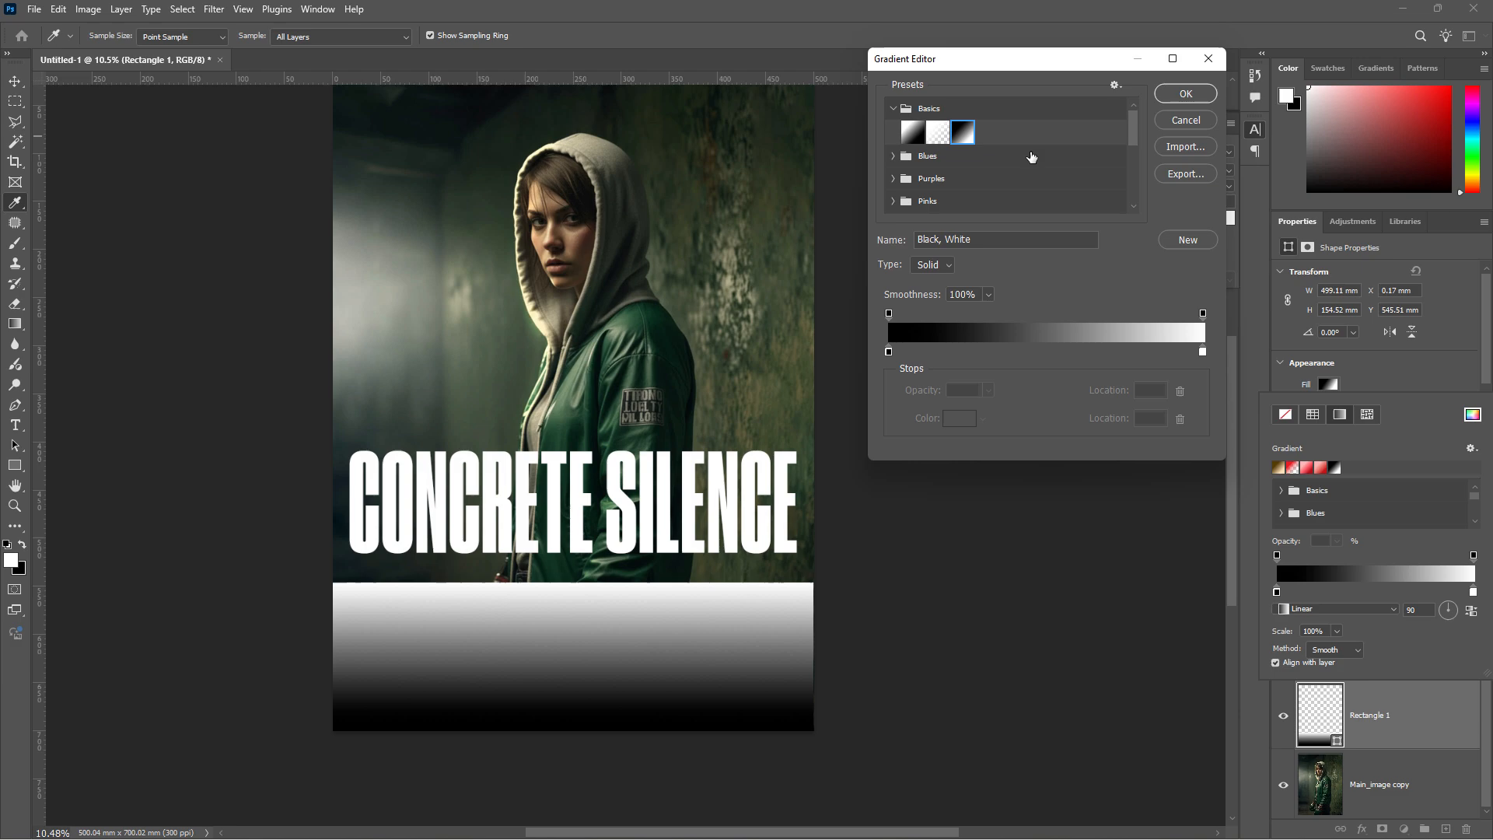
click(1185, 94)
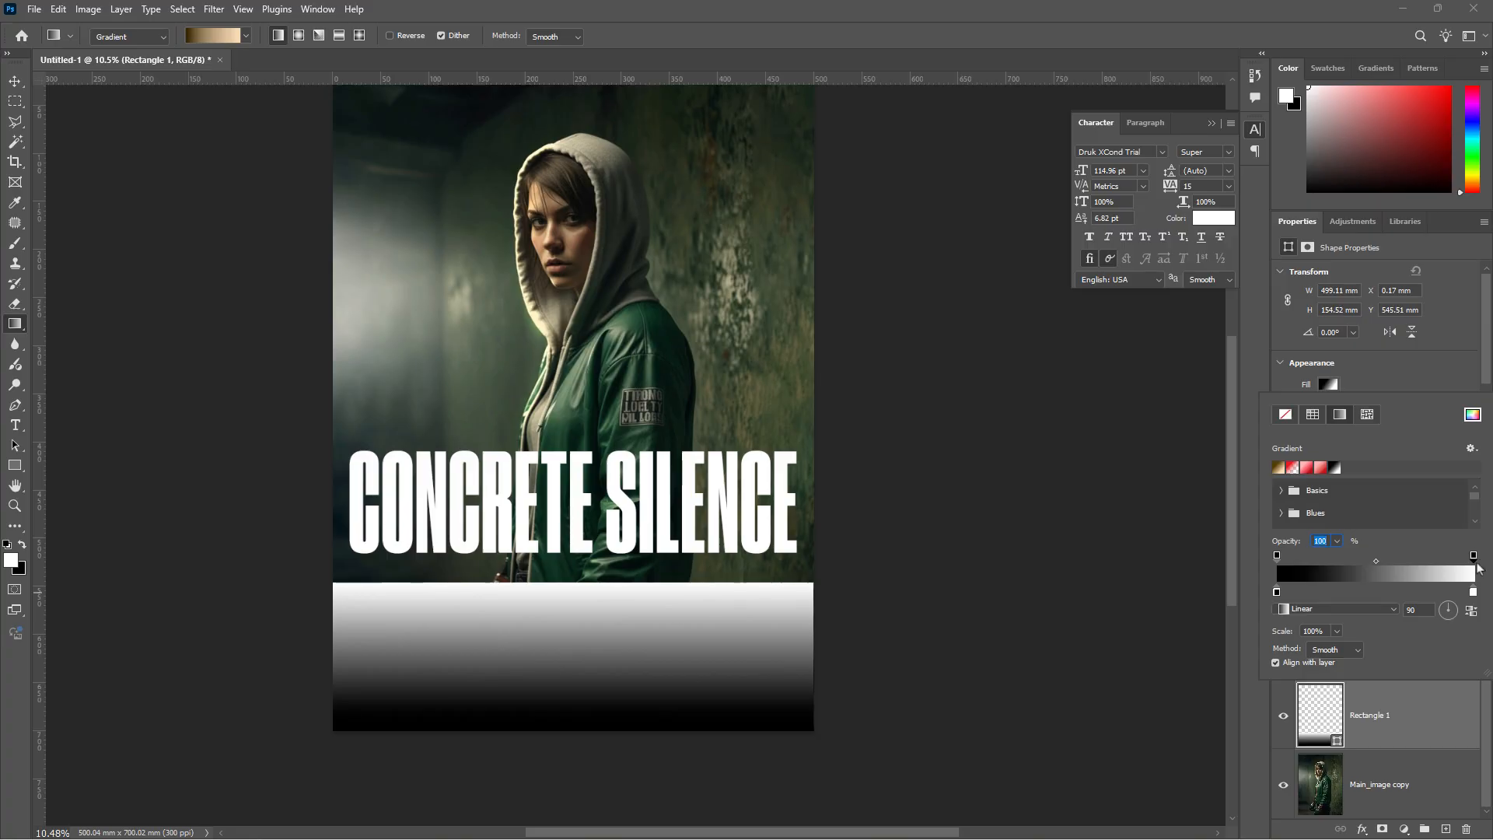
- Drop the gradient's top stop to 0% opacity so it fades upward to transparent
click(1337, 540)
drag(1345, 558, 1254, 558)
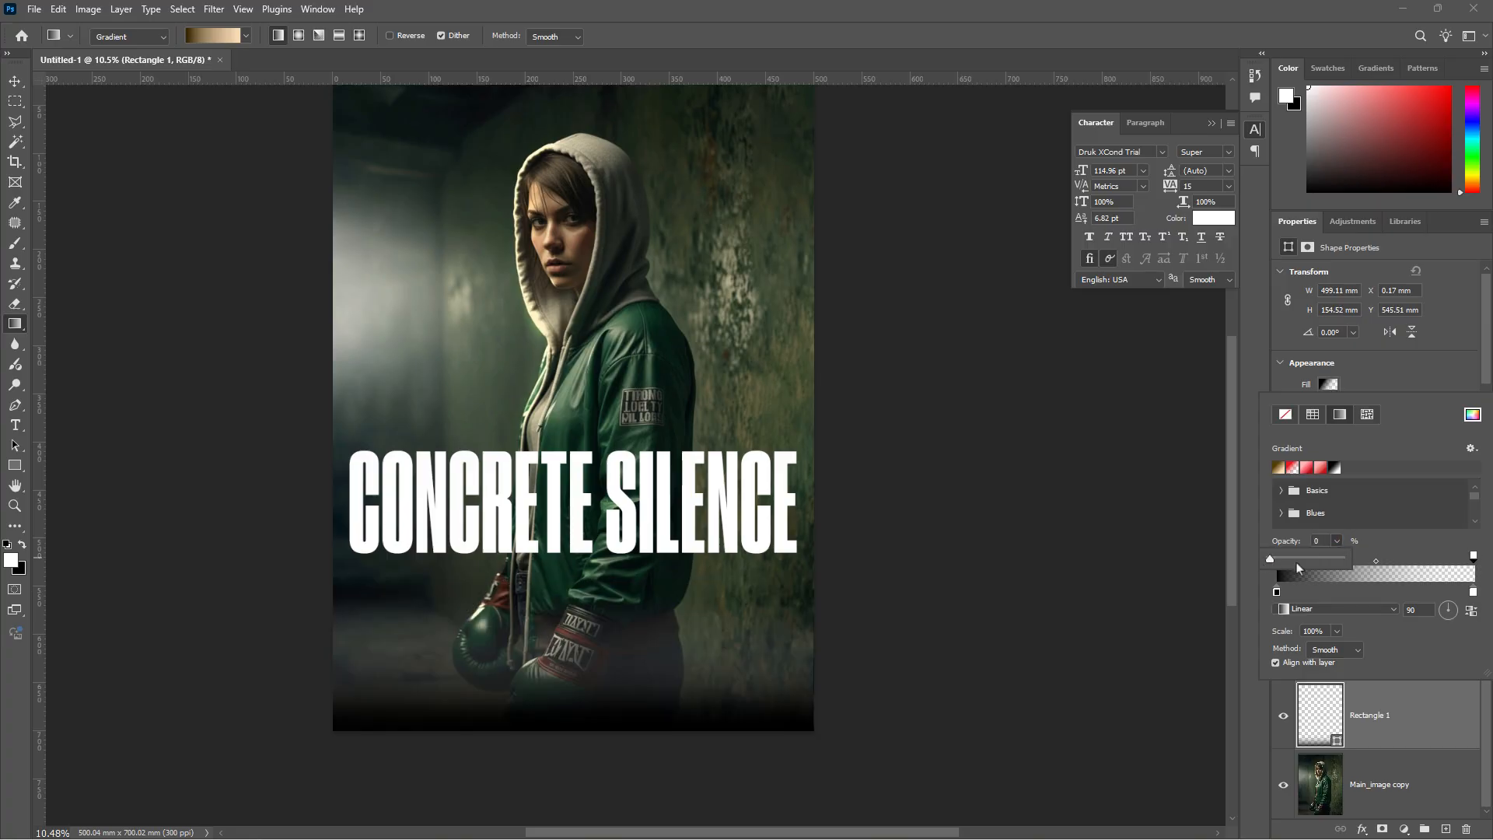
click(1401, 548)
click(1408, 358)
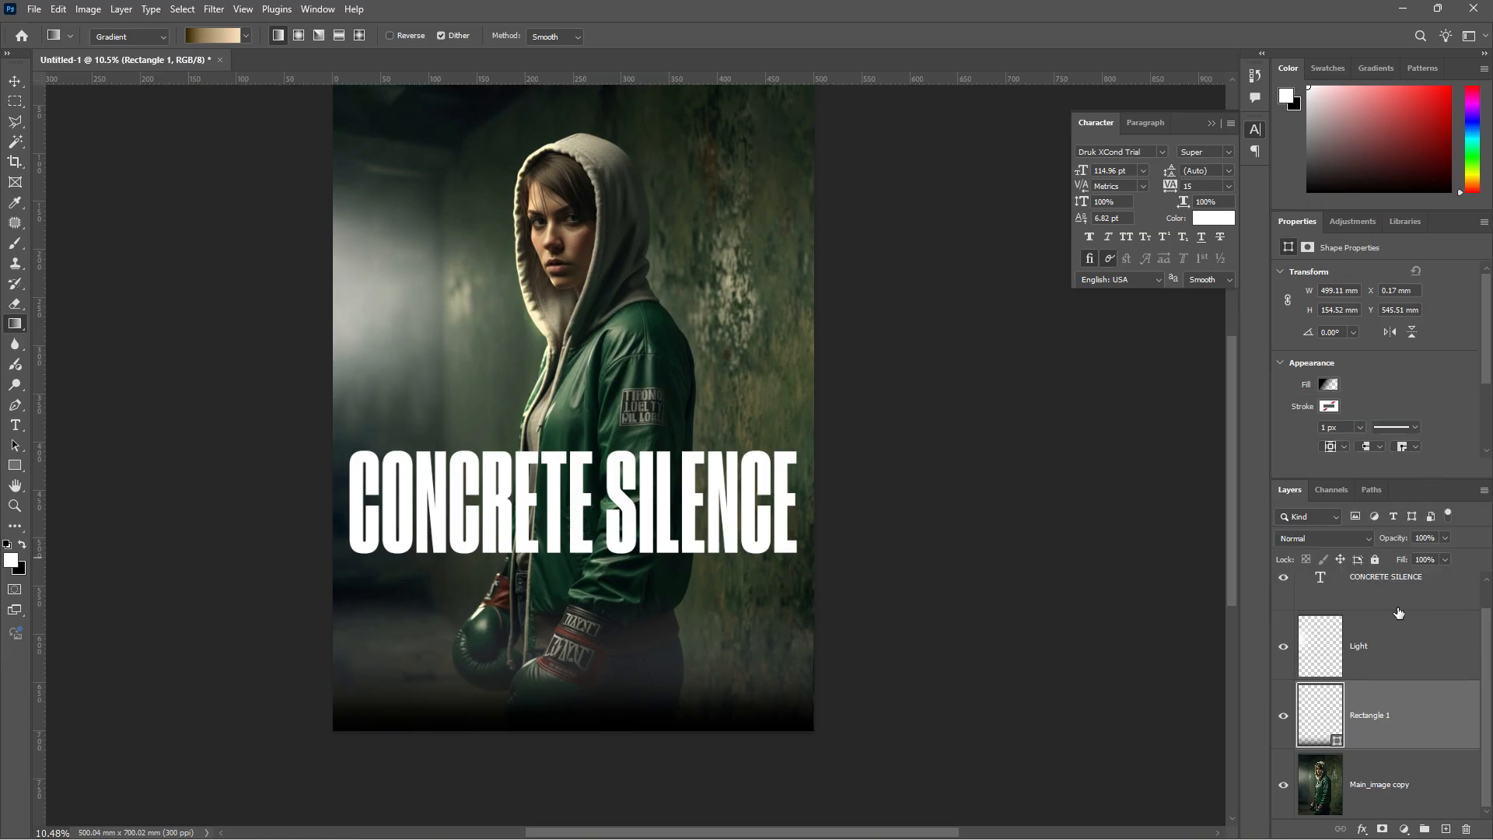
drag(1417, 477, 1416, 372)
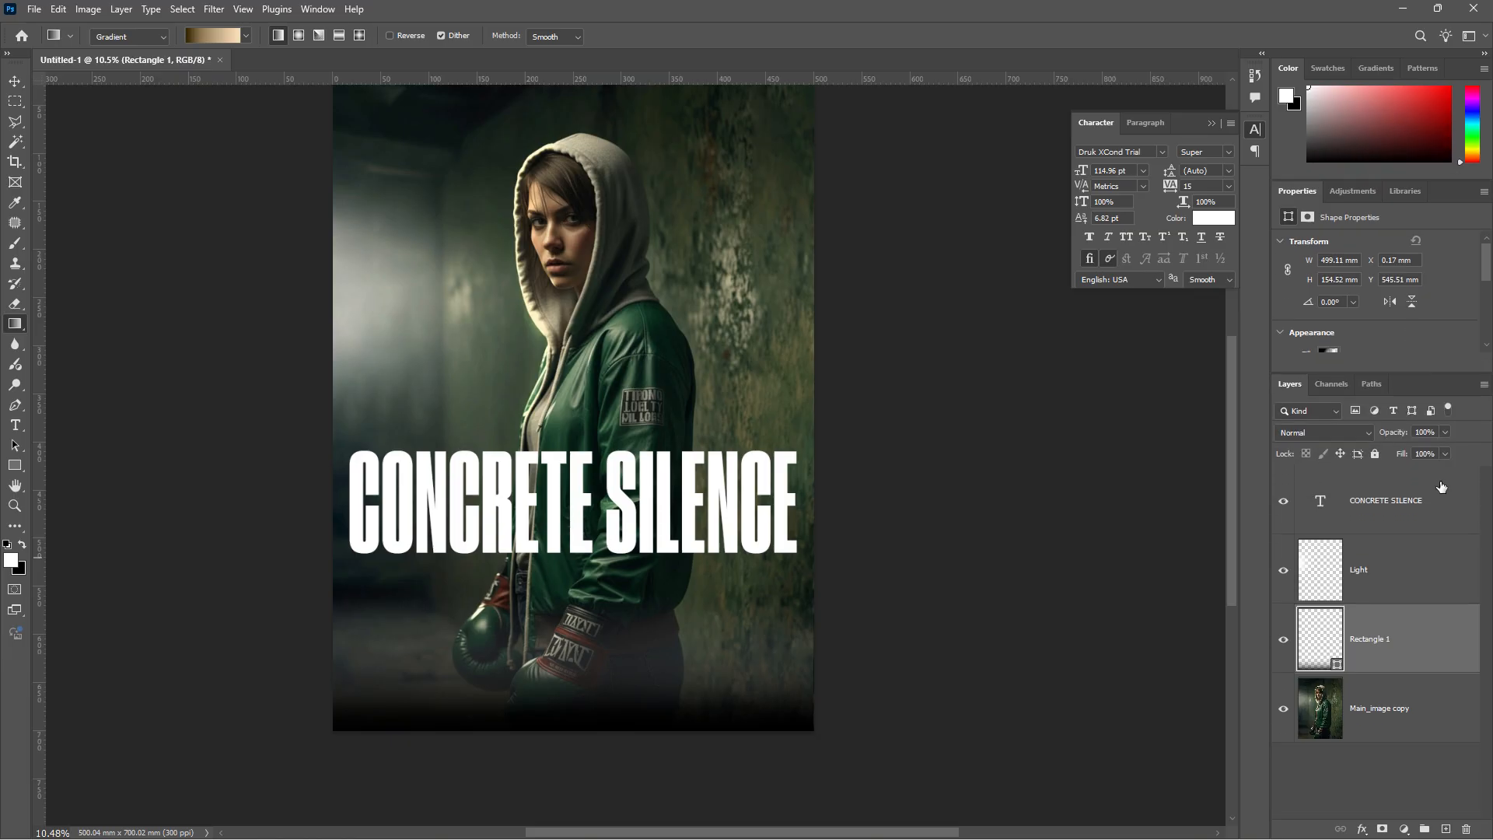
- Set the rectangle's blend mode to Multiply and stretch it up to just under the title
click(1362, 432)
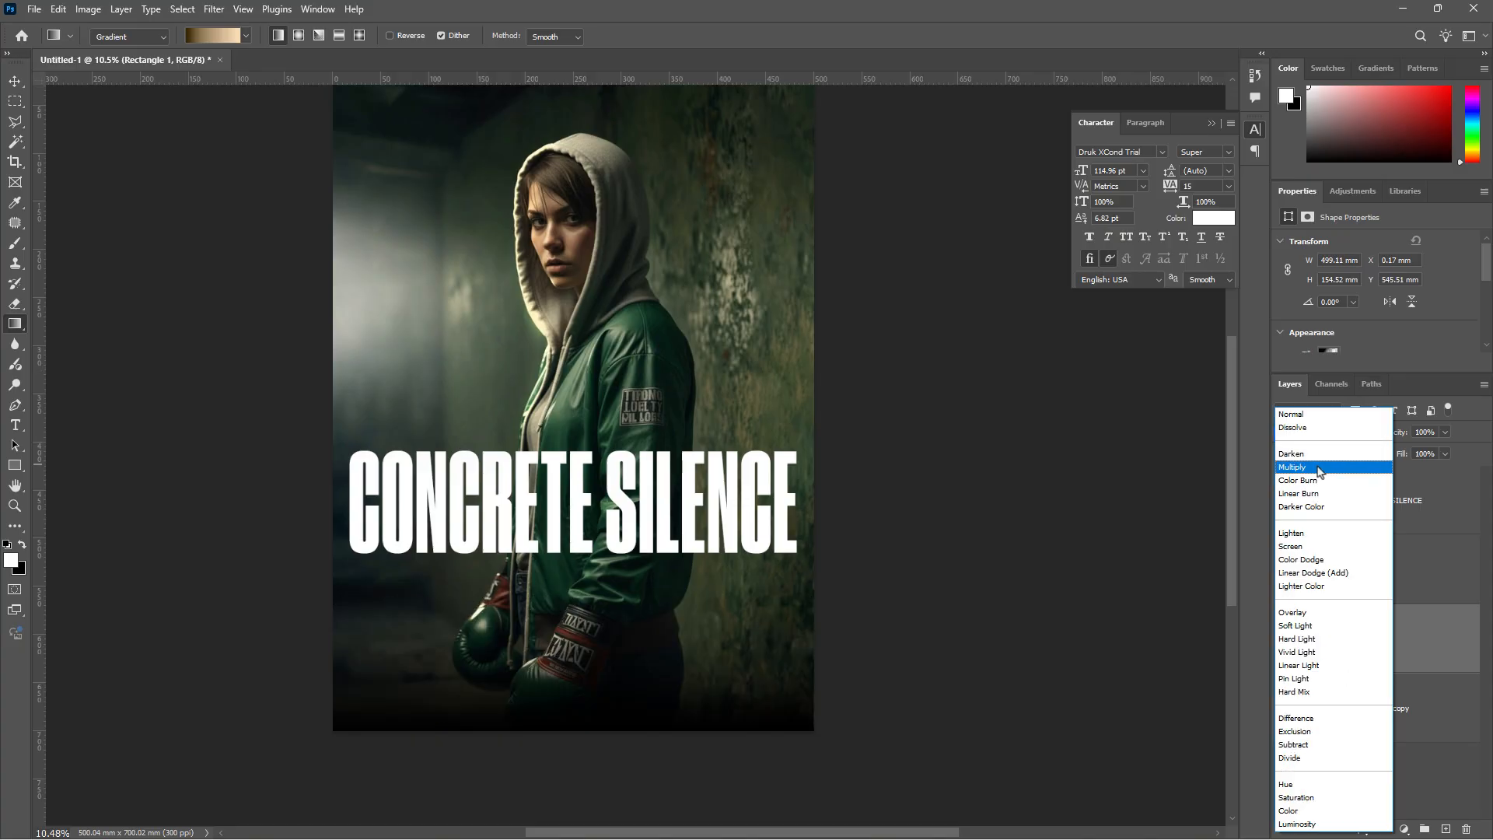
click(1318, 467)
key(ctrl+t)
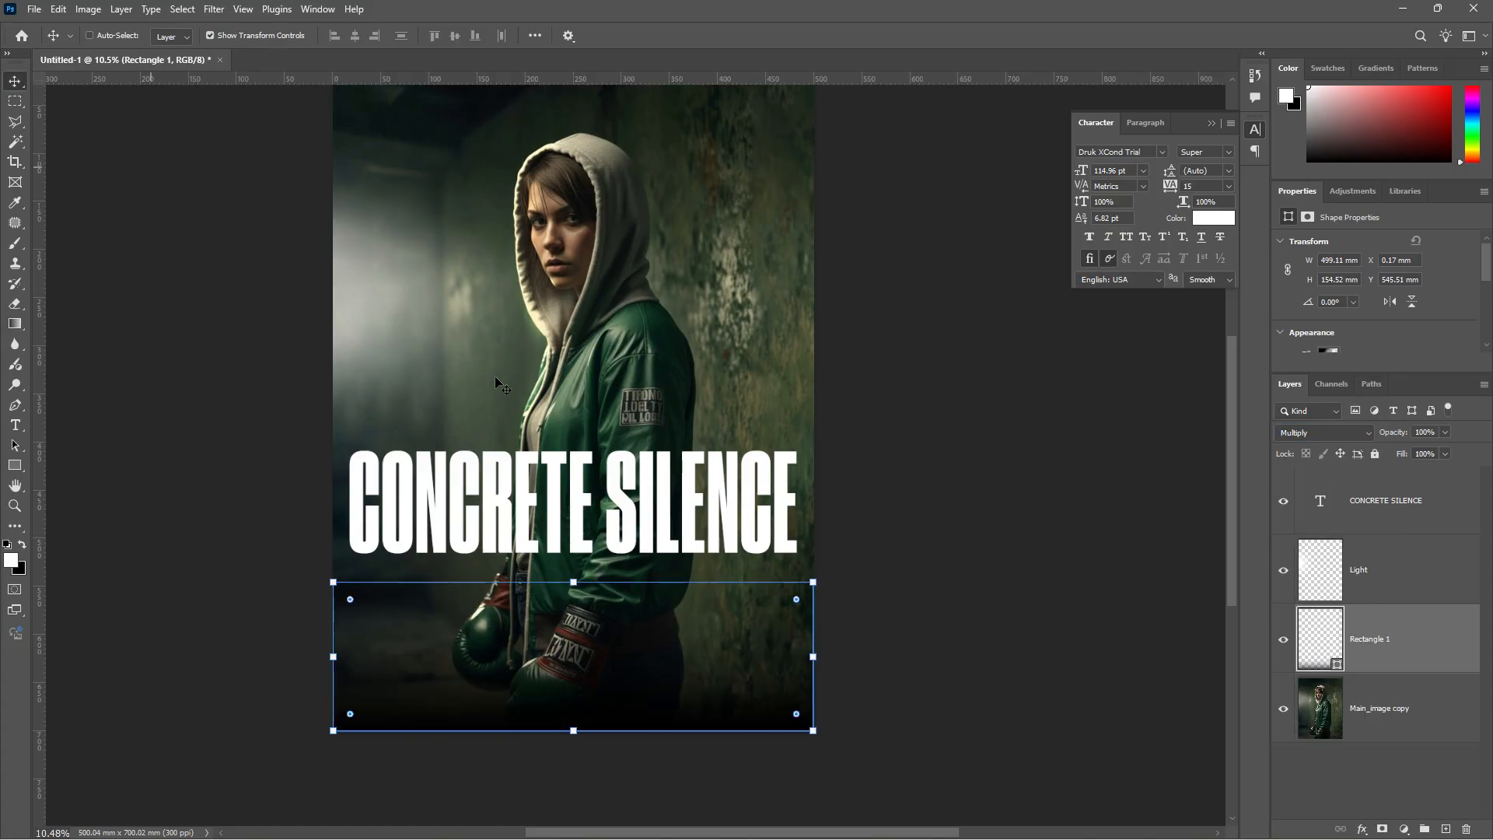
drag(573, 579, 574, 553)
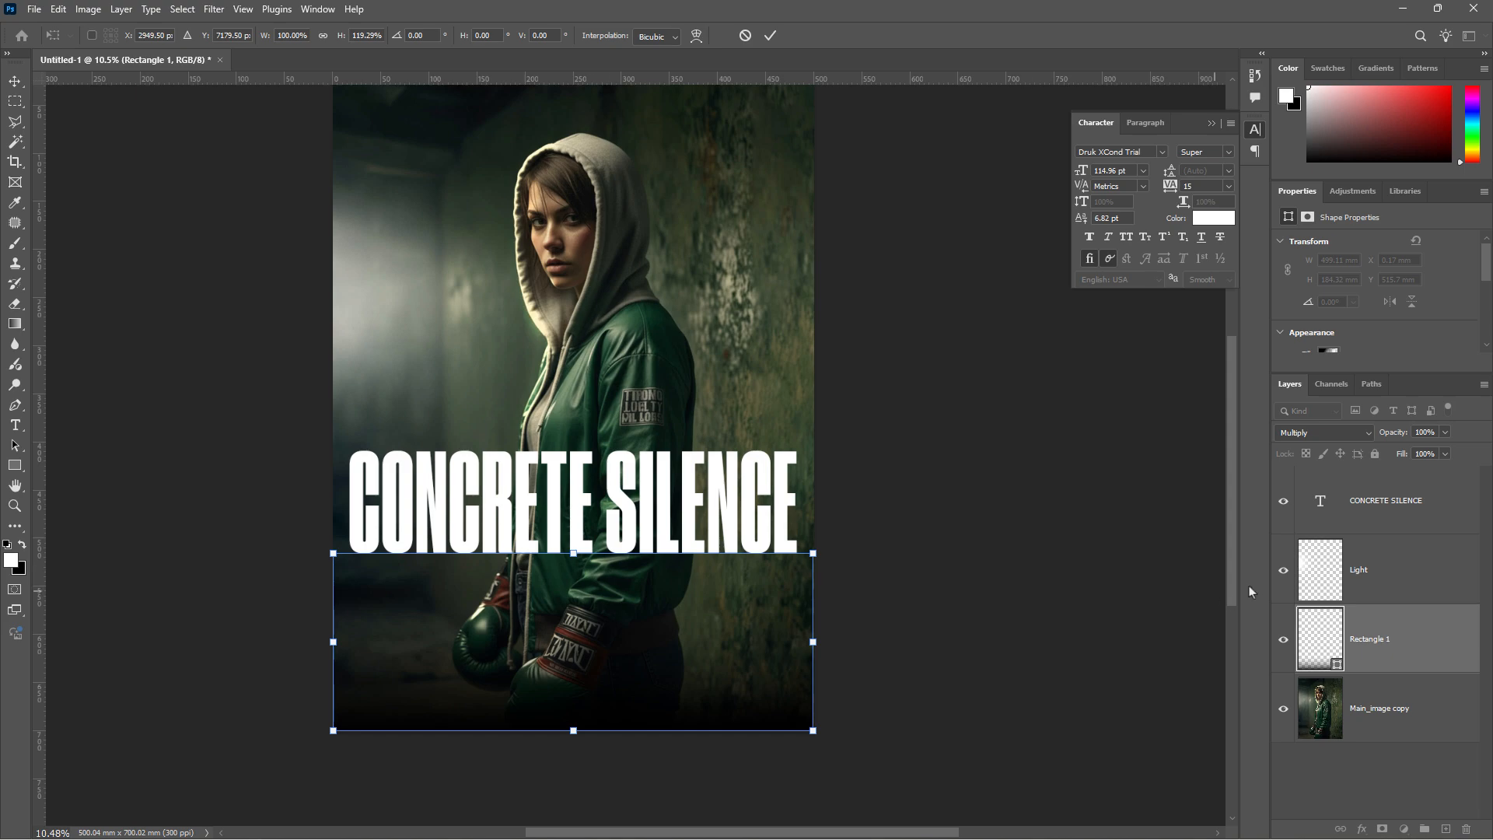
key(Return)
- Shift the gradient's black and transparent stops to reshape the fade
click(1330, 352)
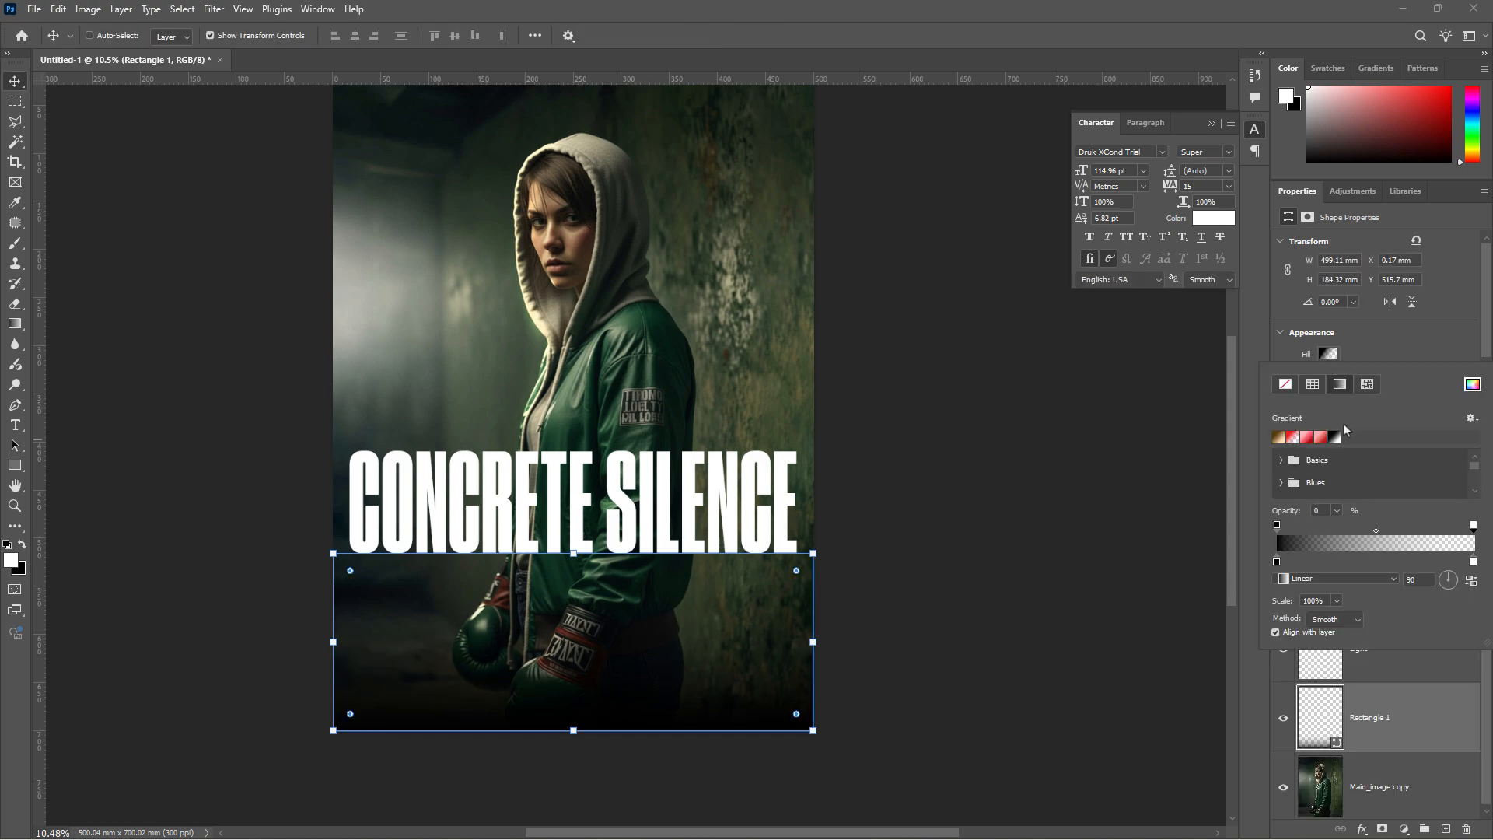
drag(1277, 562, 1402, 562)
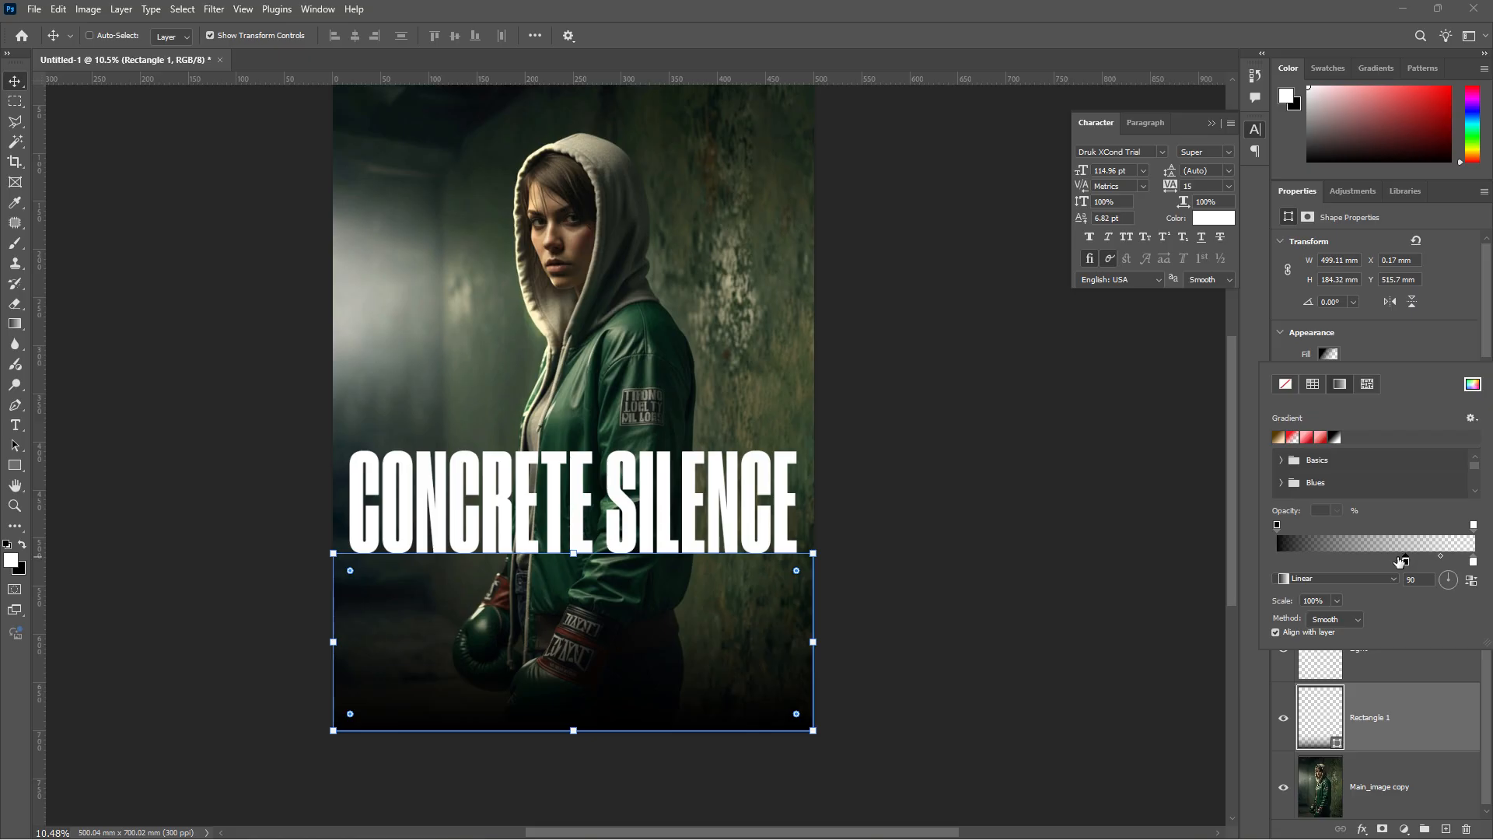
mouse_move(1277, 526)
mouse_down()
mouse_move(1325, 526)
mouse_move(1289, 529)
mouse_up()
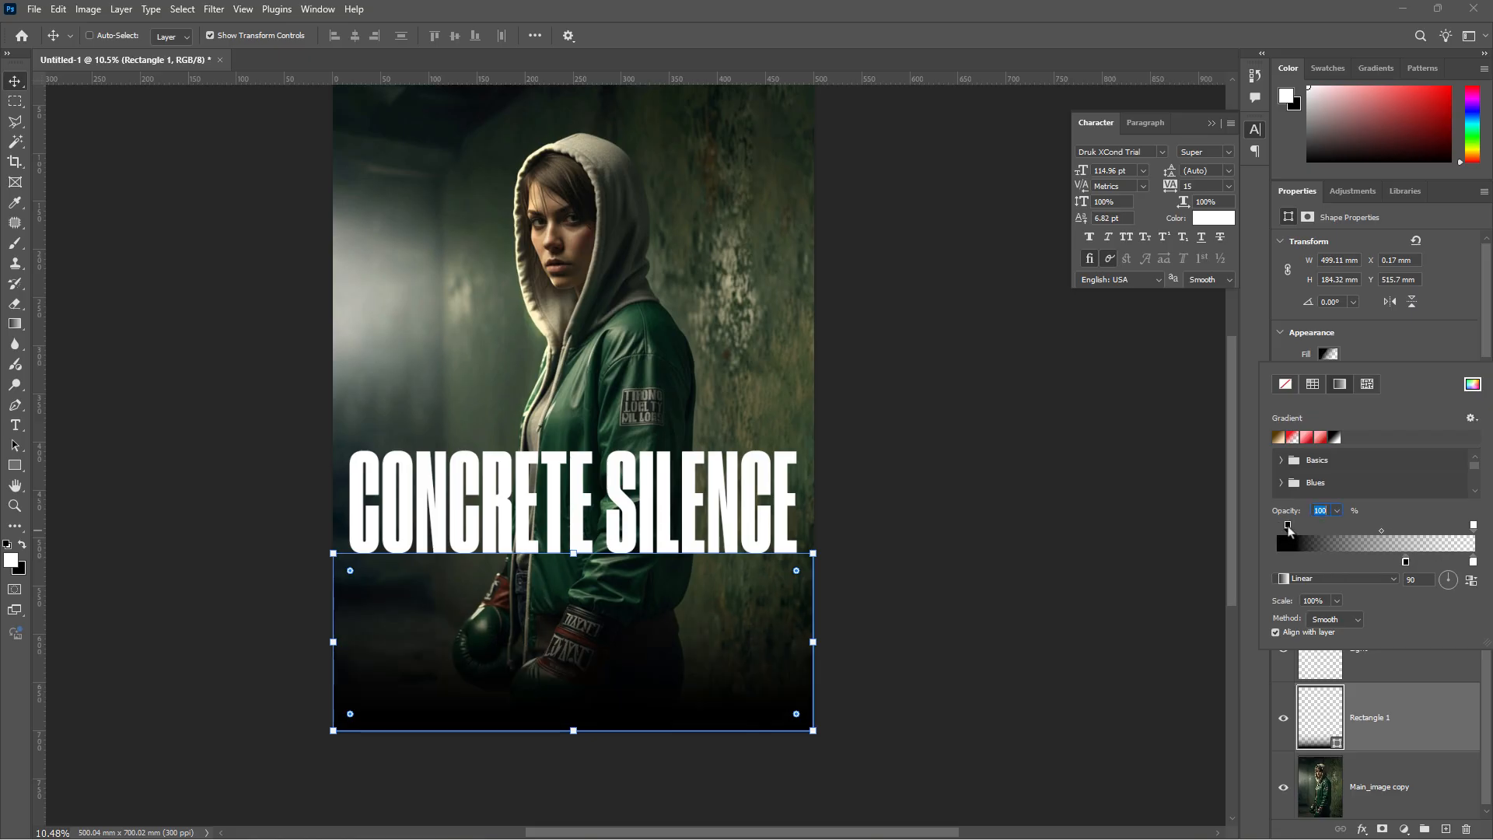
drag(1405, 562, 1384, 562)
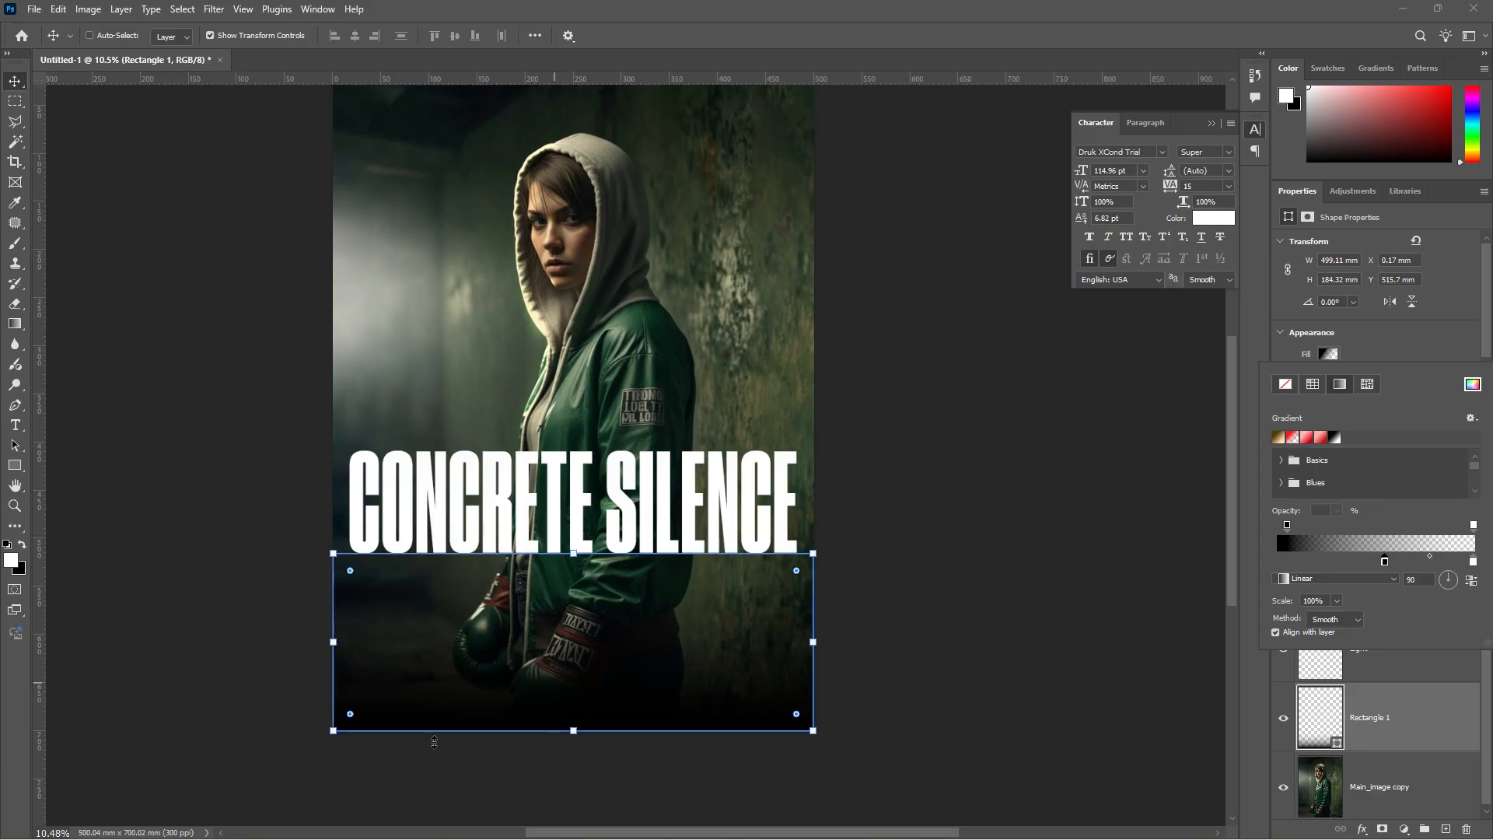
click(1167, 535)
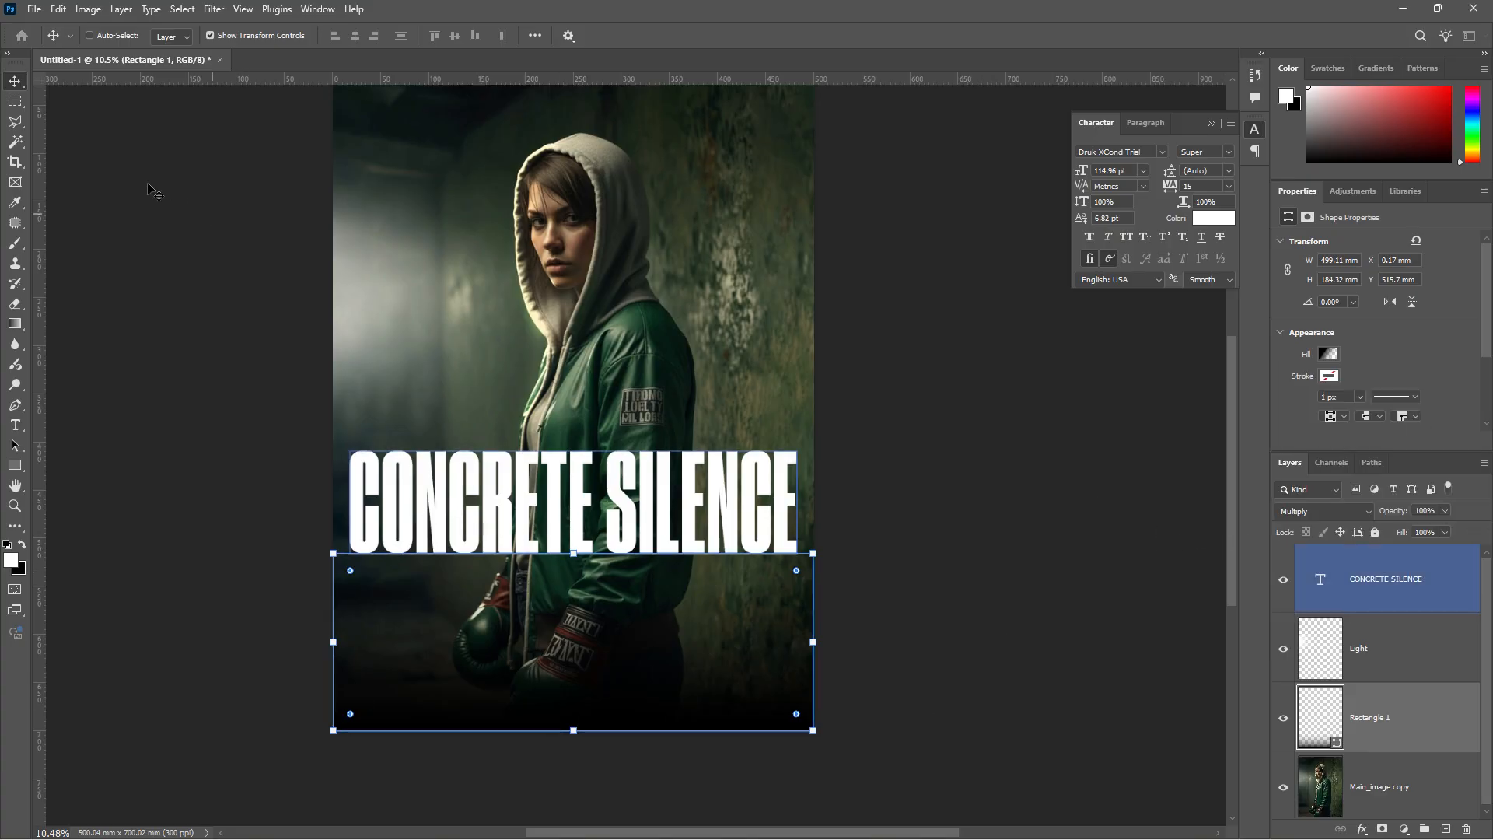
- Rename the rectangle layer to 'Gradinet' and select the CONCRETE SILENCE title layer
key(m)
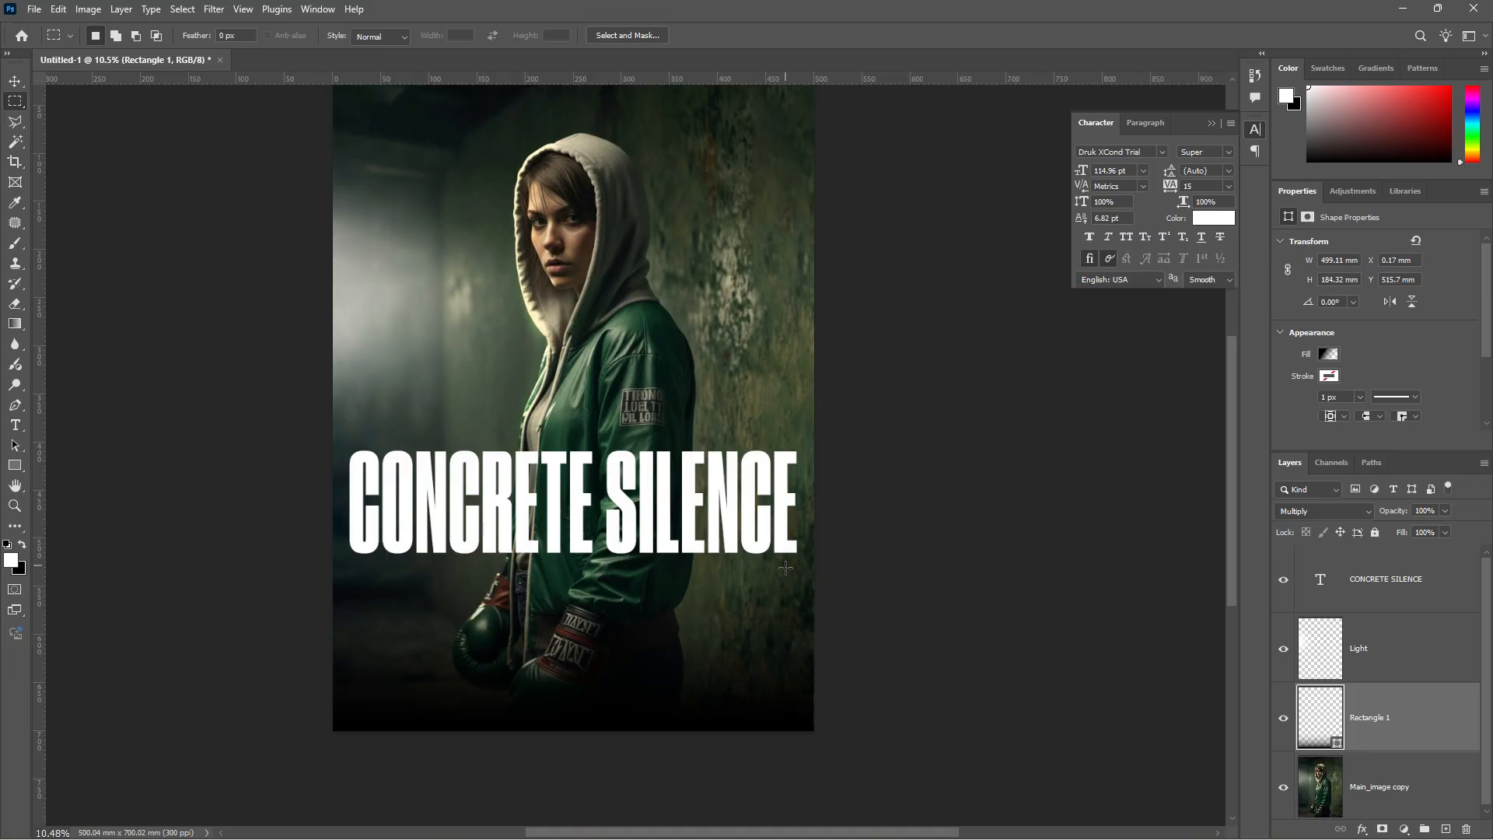
double_click(1371, 716)
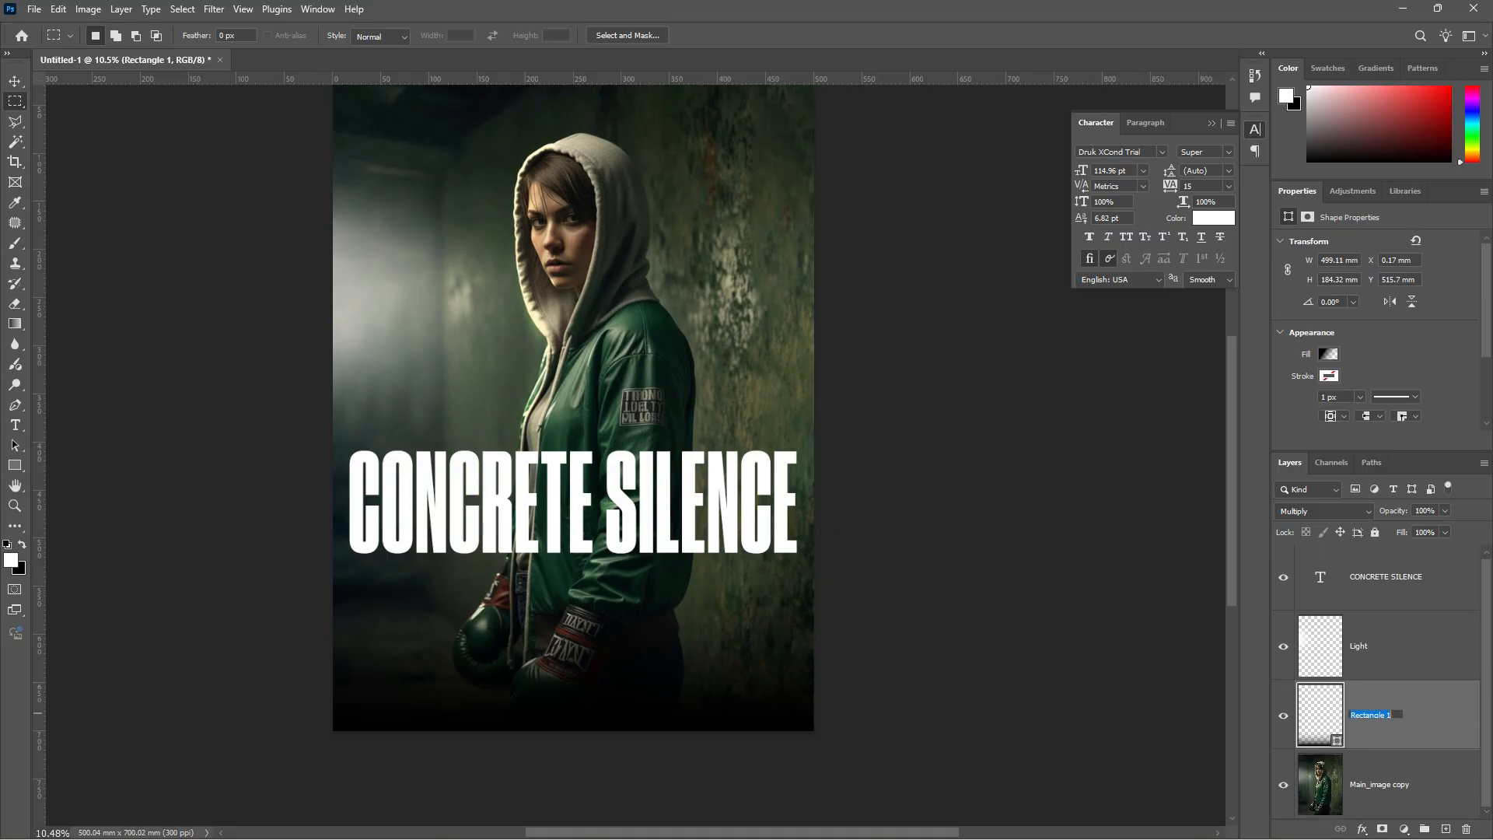
text(Gradinet)
key(Return)
key(v)
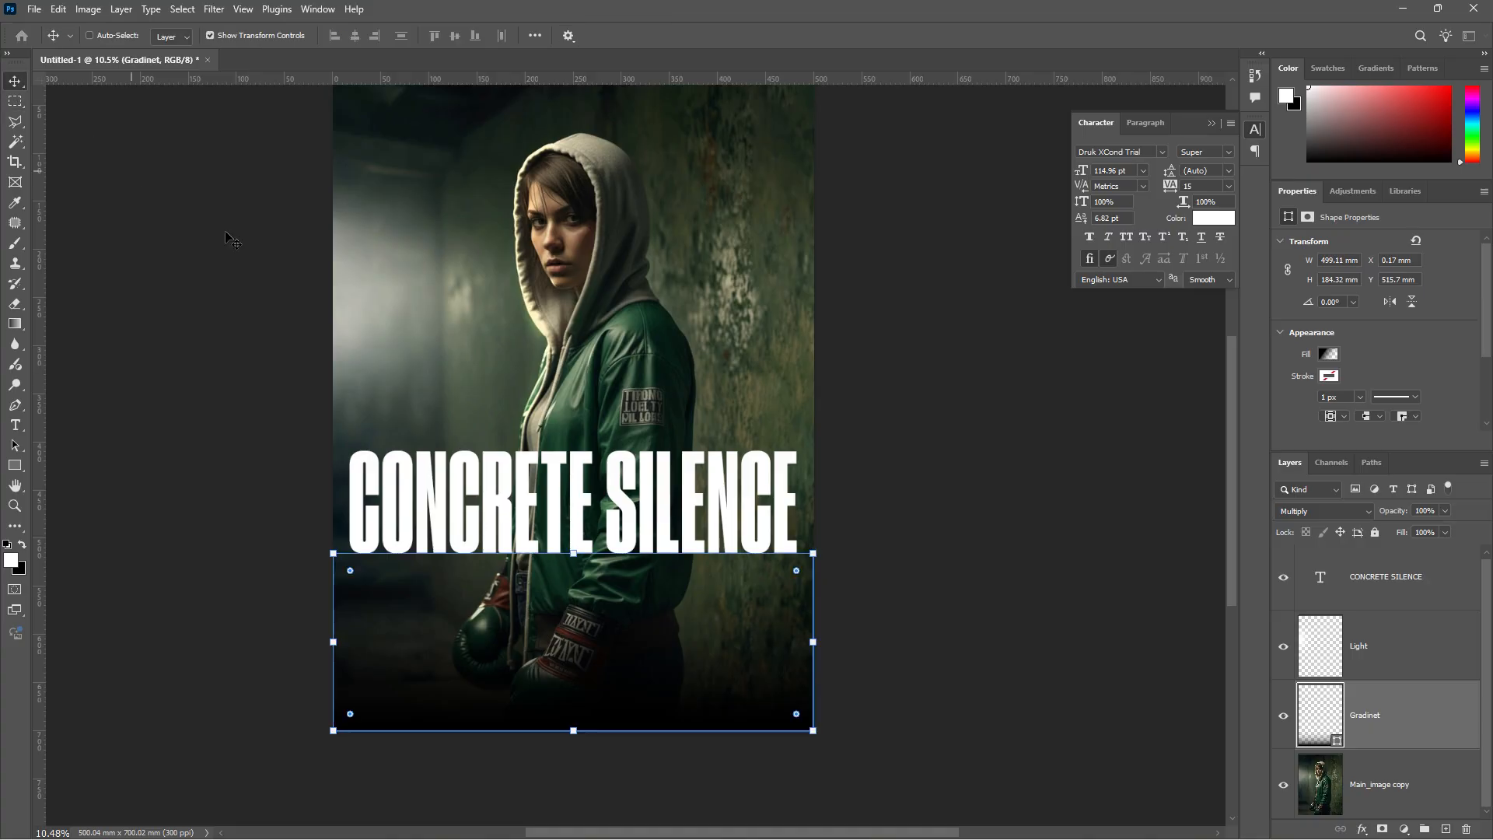
click(1390, 669)
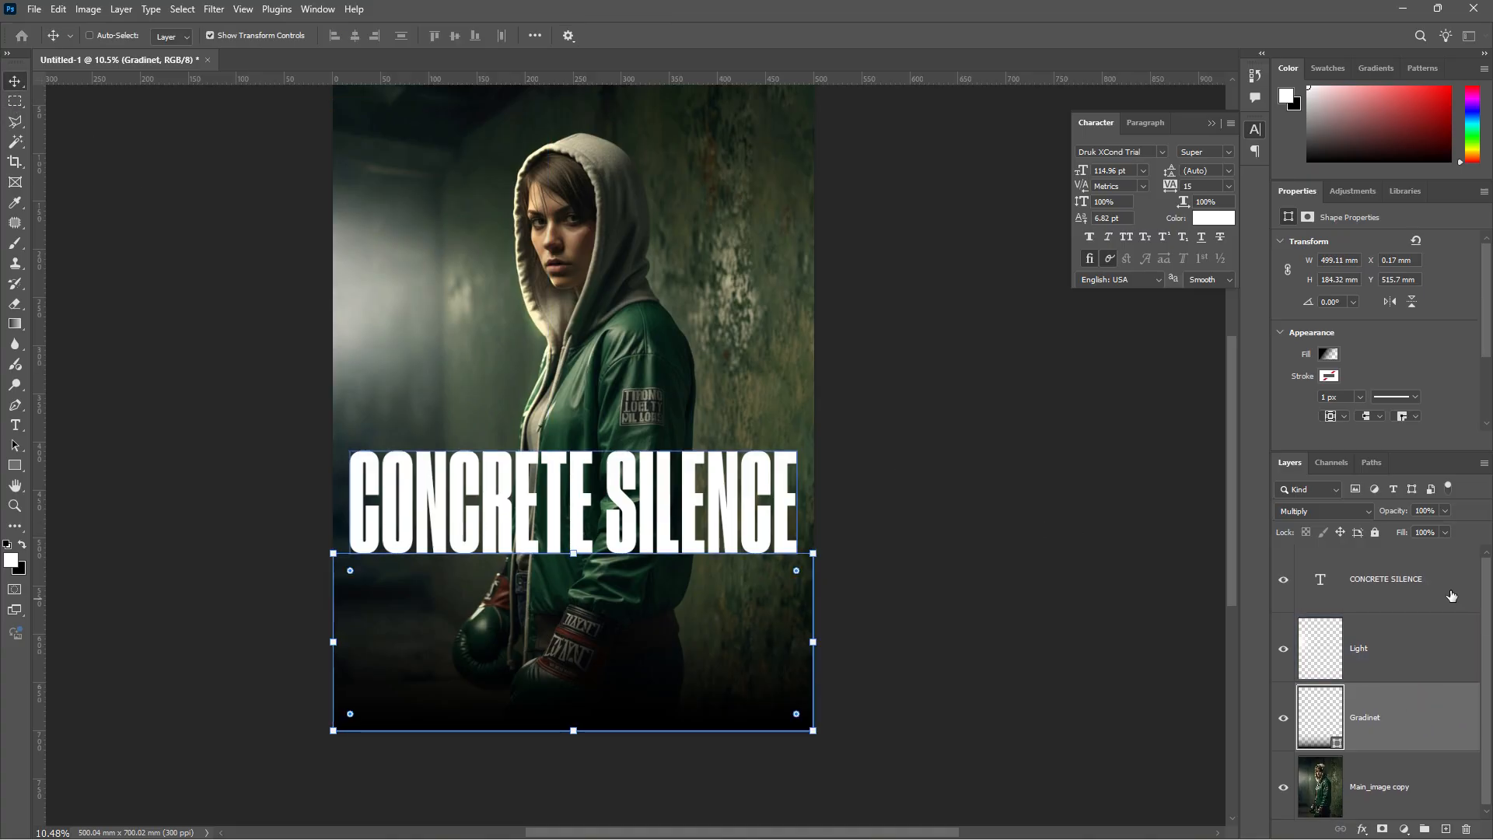
click(1404, 591)
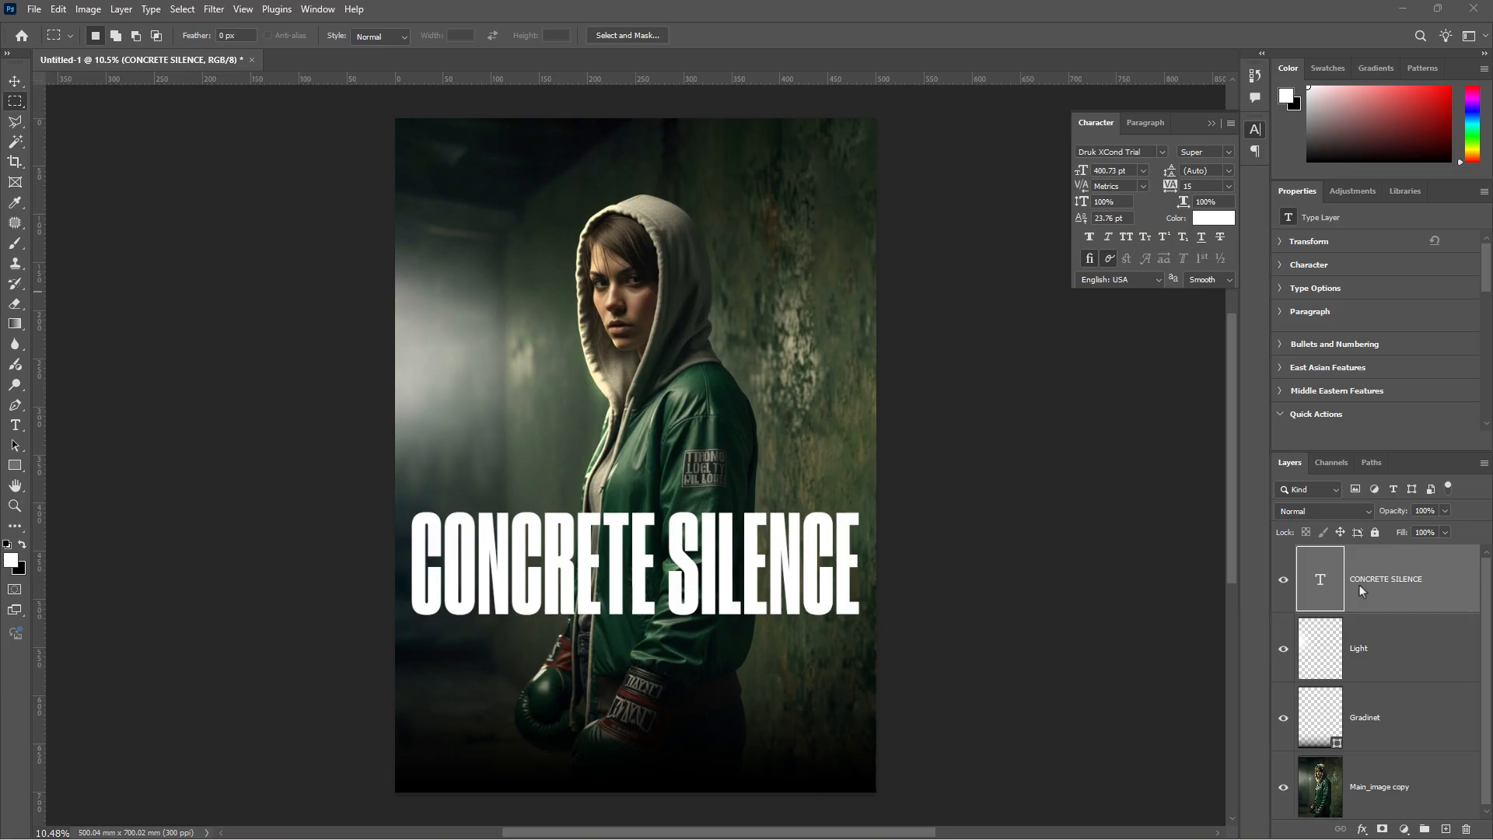
- Add Bevel & Emboss to the title: Inner Bevel, Chisel Hard, Depth 100, Size 1
click(1364, 829)
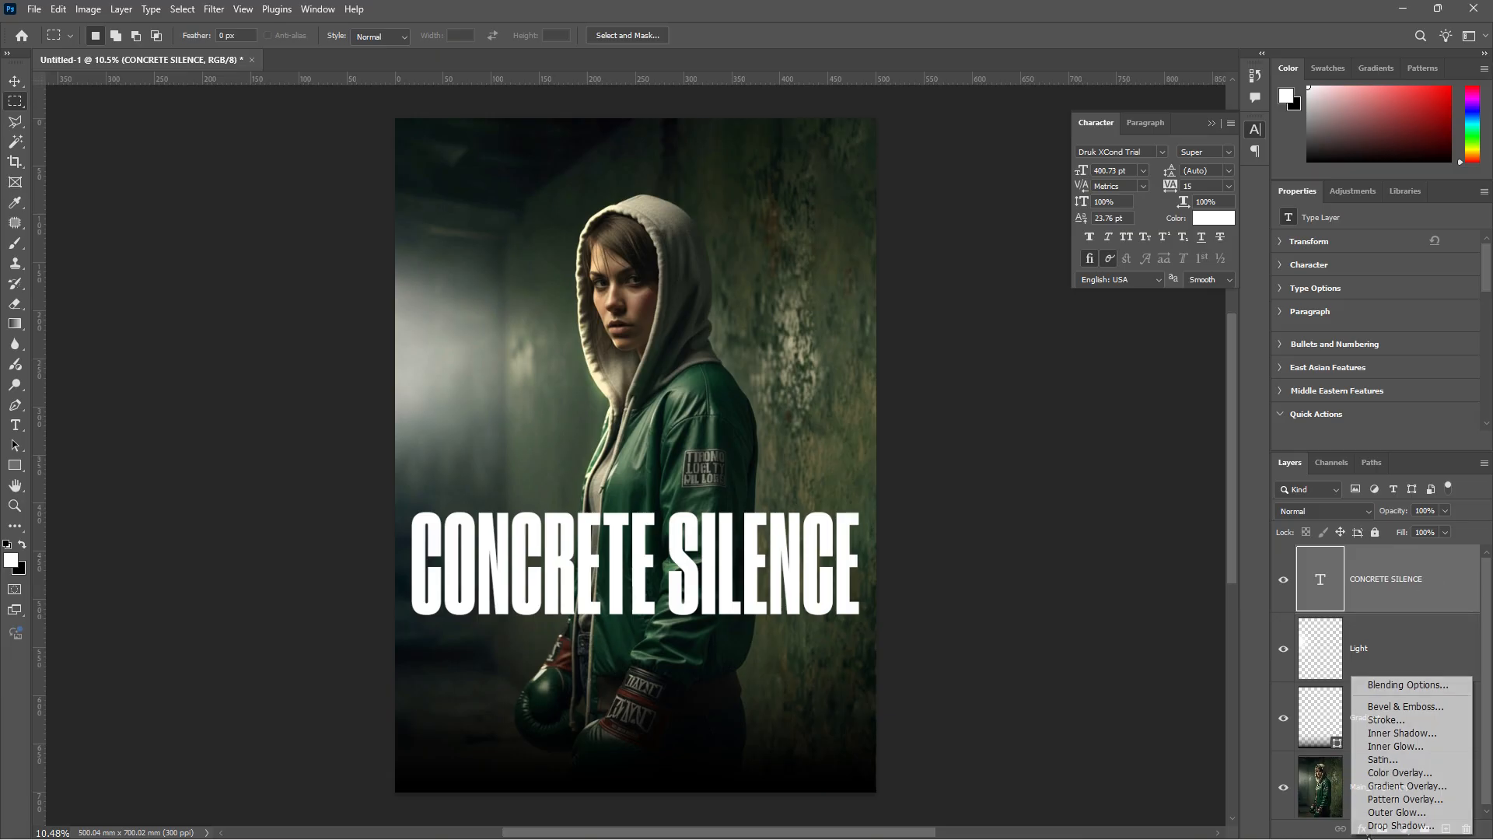
click(1408, 706)
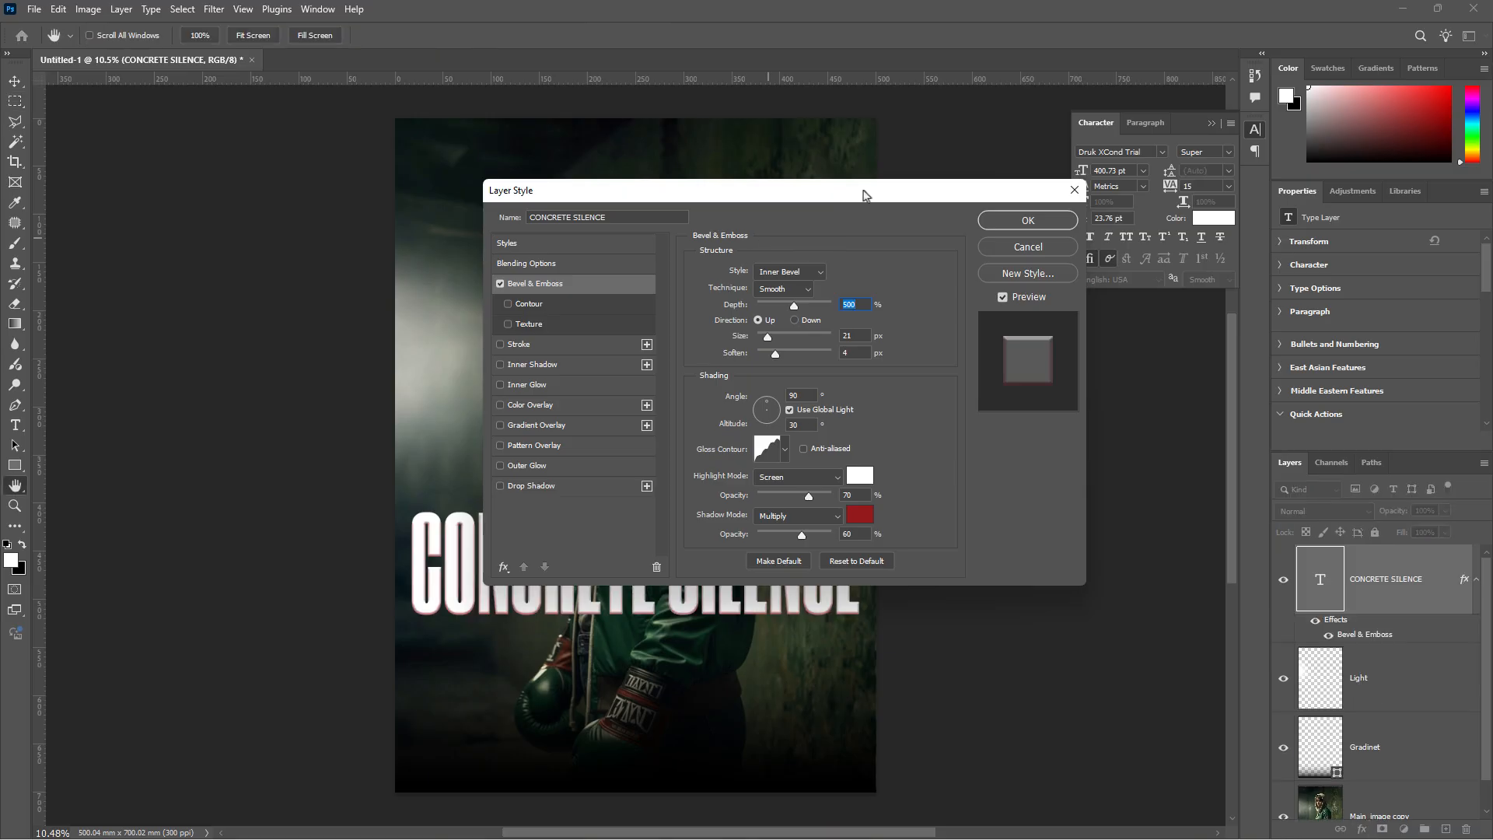
drag(865, 193, 304, 98)
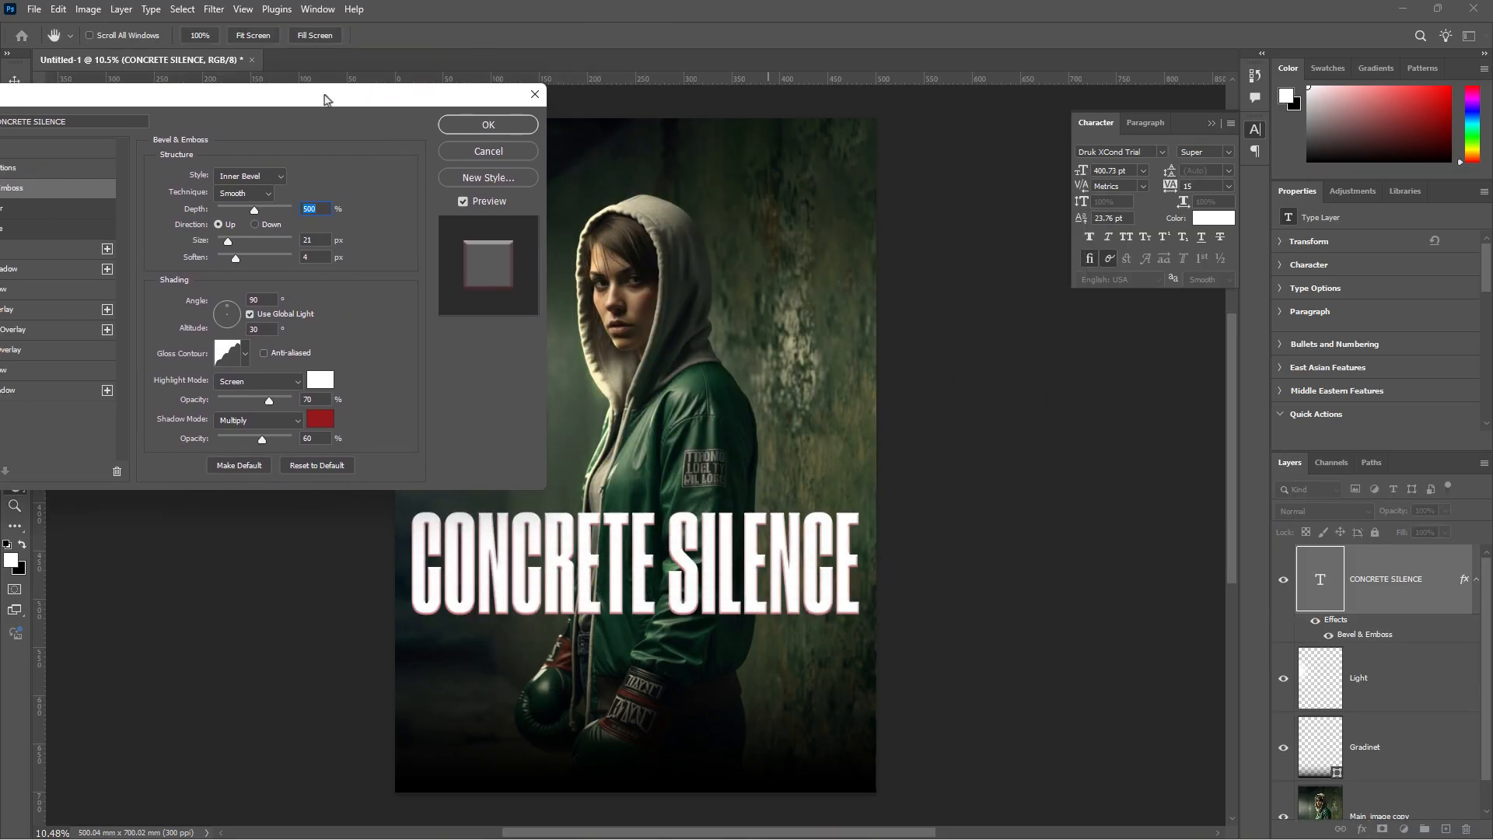
click(282, 177)
click(282, 177)
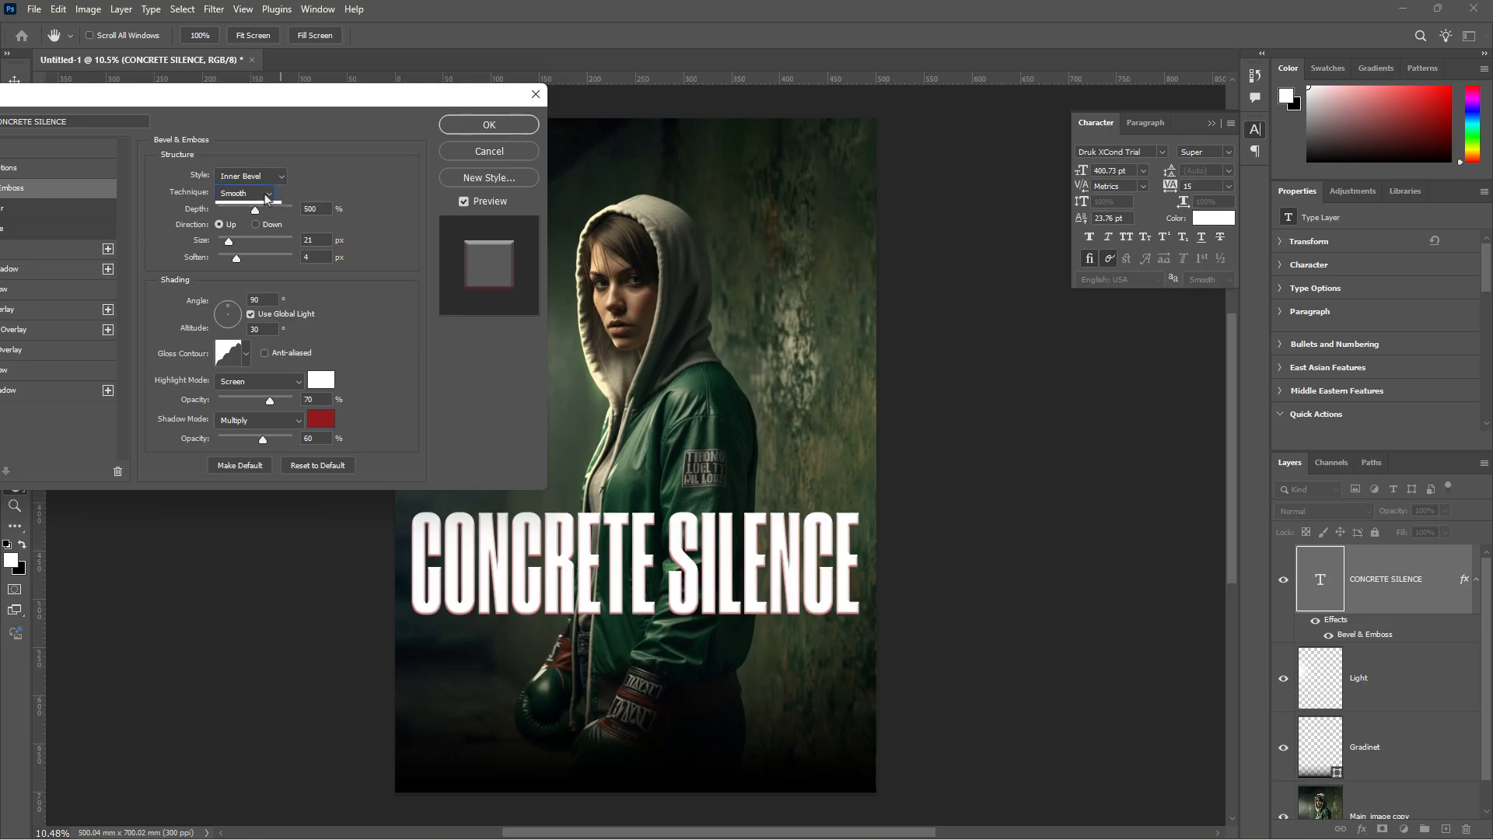
click(267, 196)
click(261, 210)
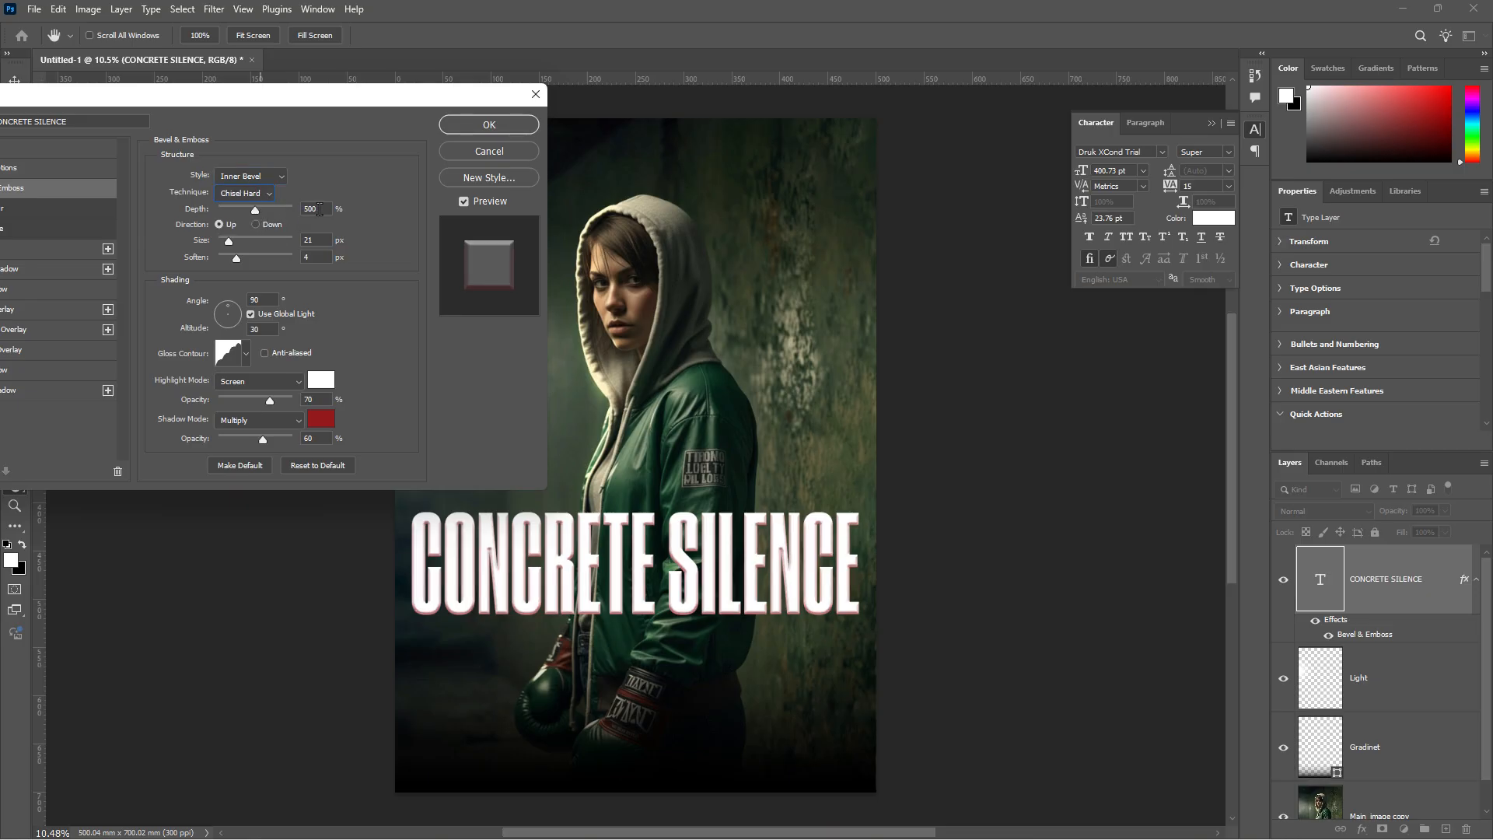
text(100)
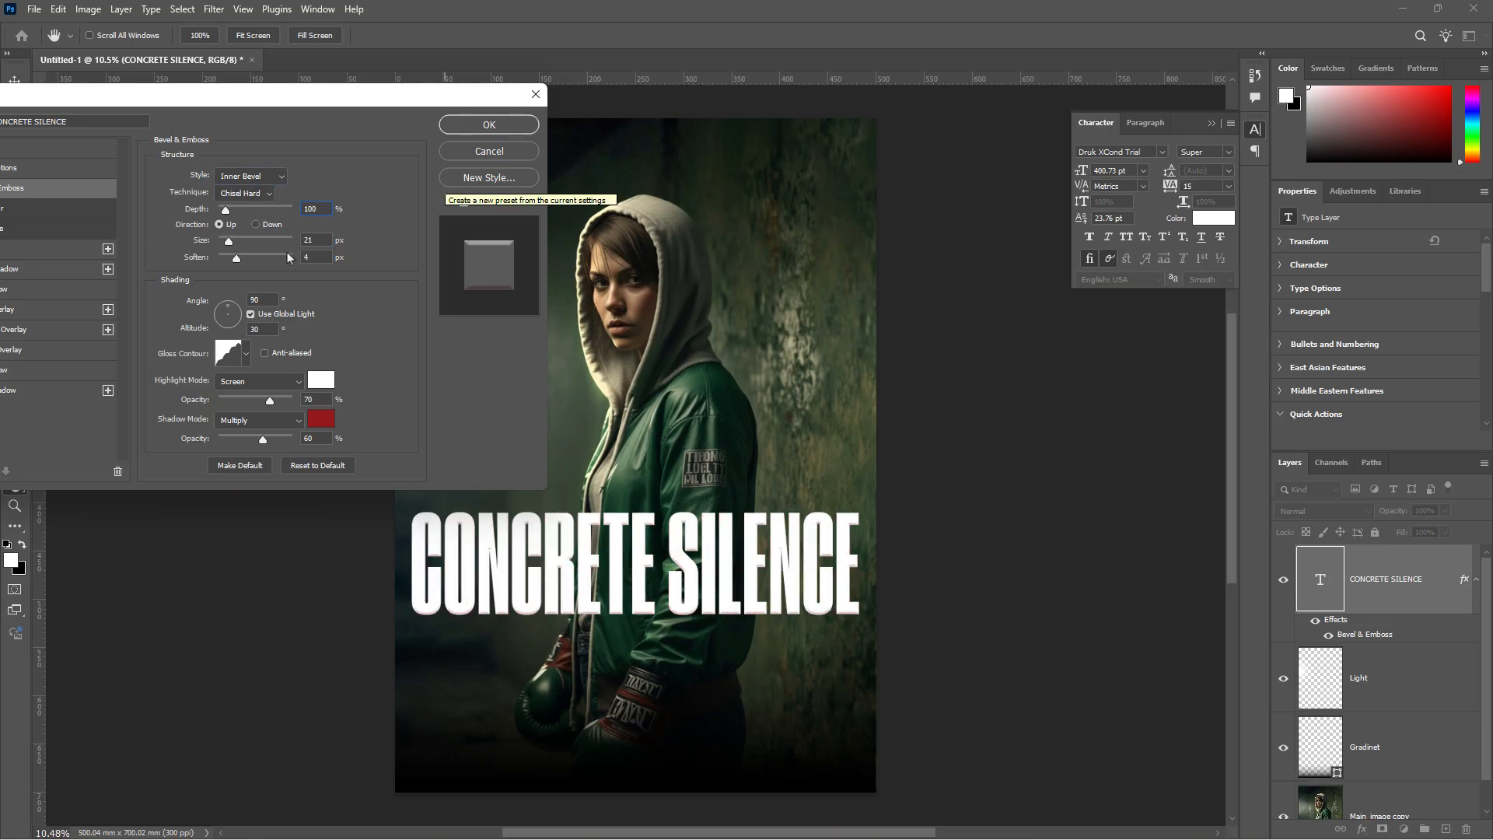
key(Tab)
text(1)
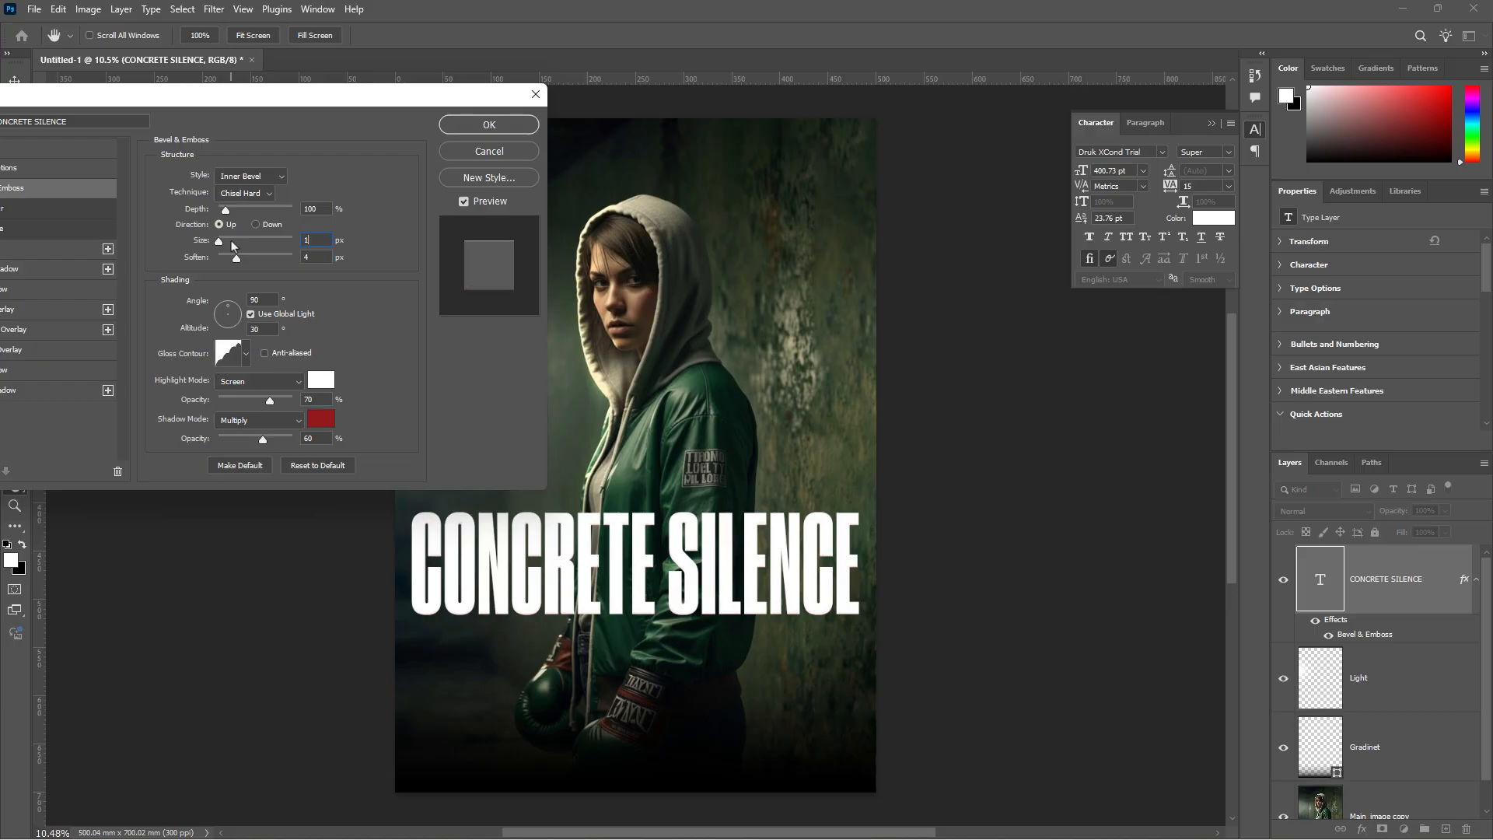
- Set bevel Soften to 0 with an anti-aliased Linear gloss contour
drag(238, 259, 218, 259)
click(246, 354)
click(151, 391)
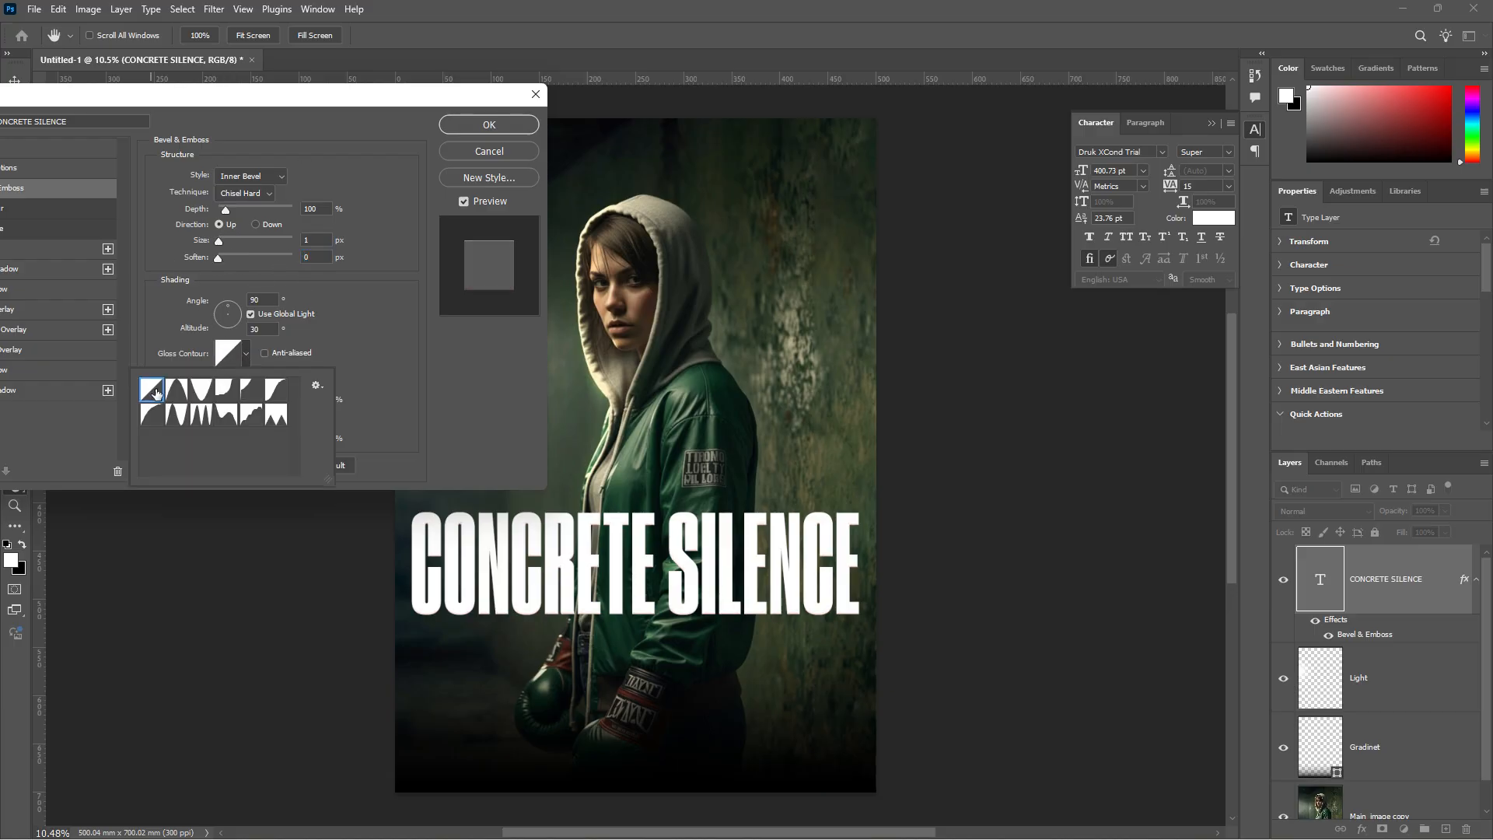
click(348, 338)
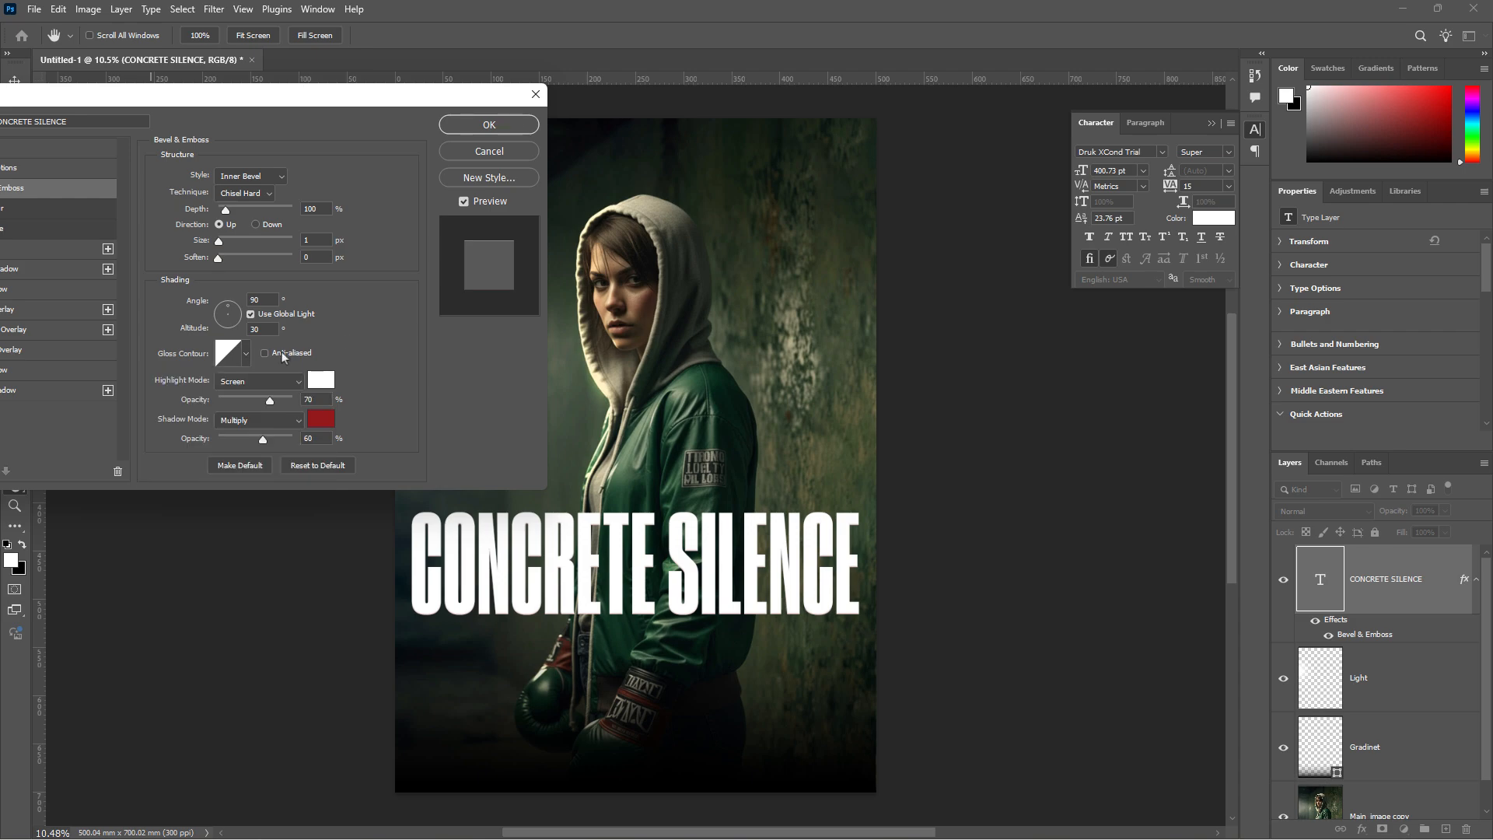
click(264, 353)
- Set the bevel highlight colour to #48ac55 and the shadow colour to #48ac59
click(321, 379)
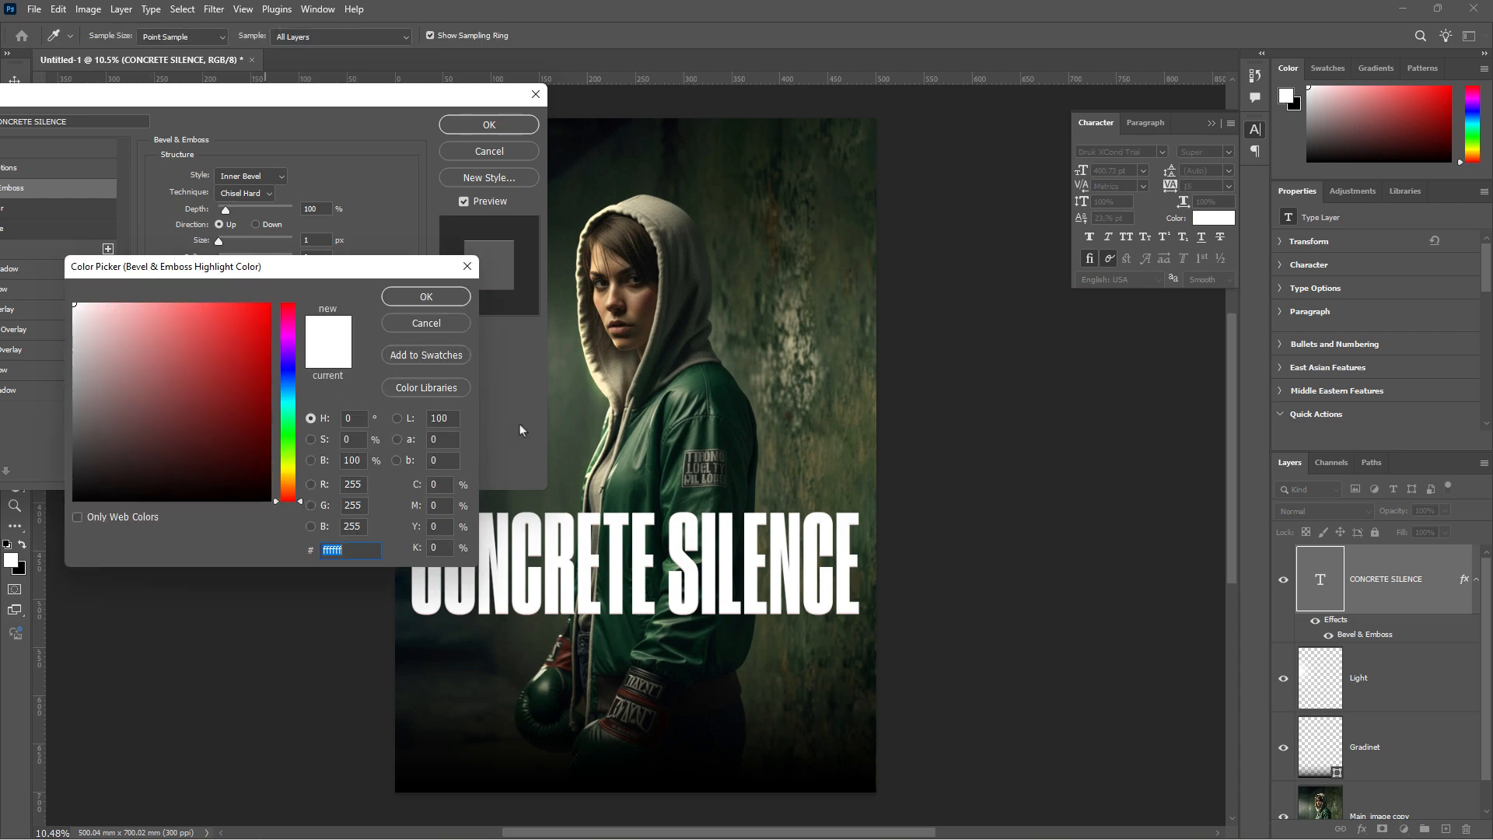
text(48)
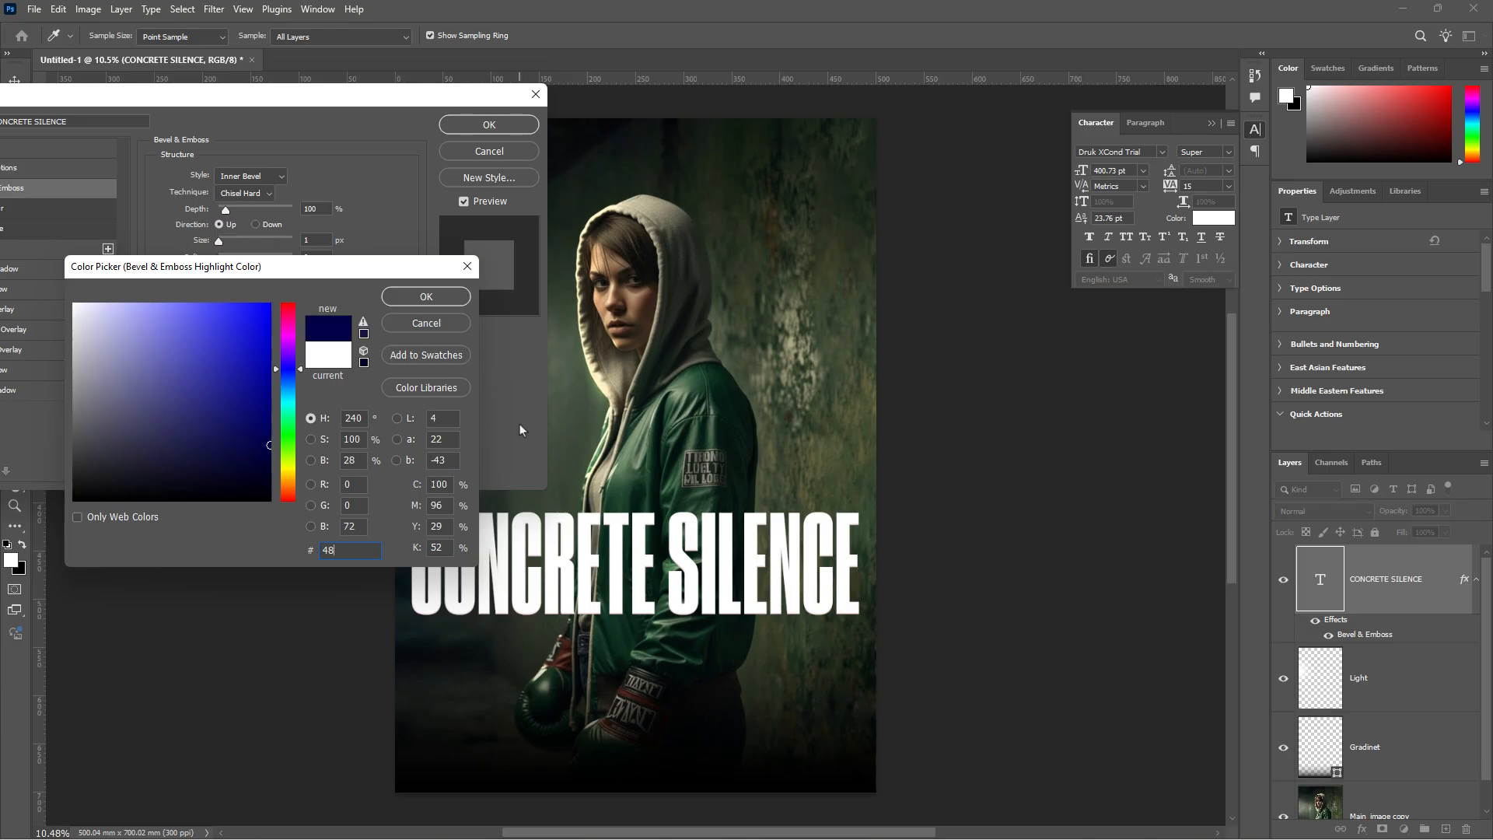
text(ac55)
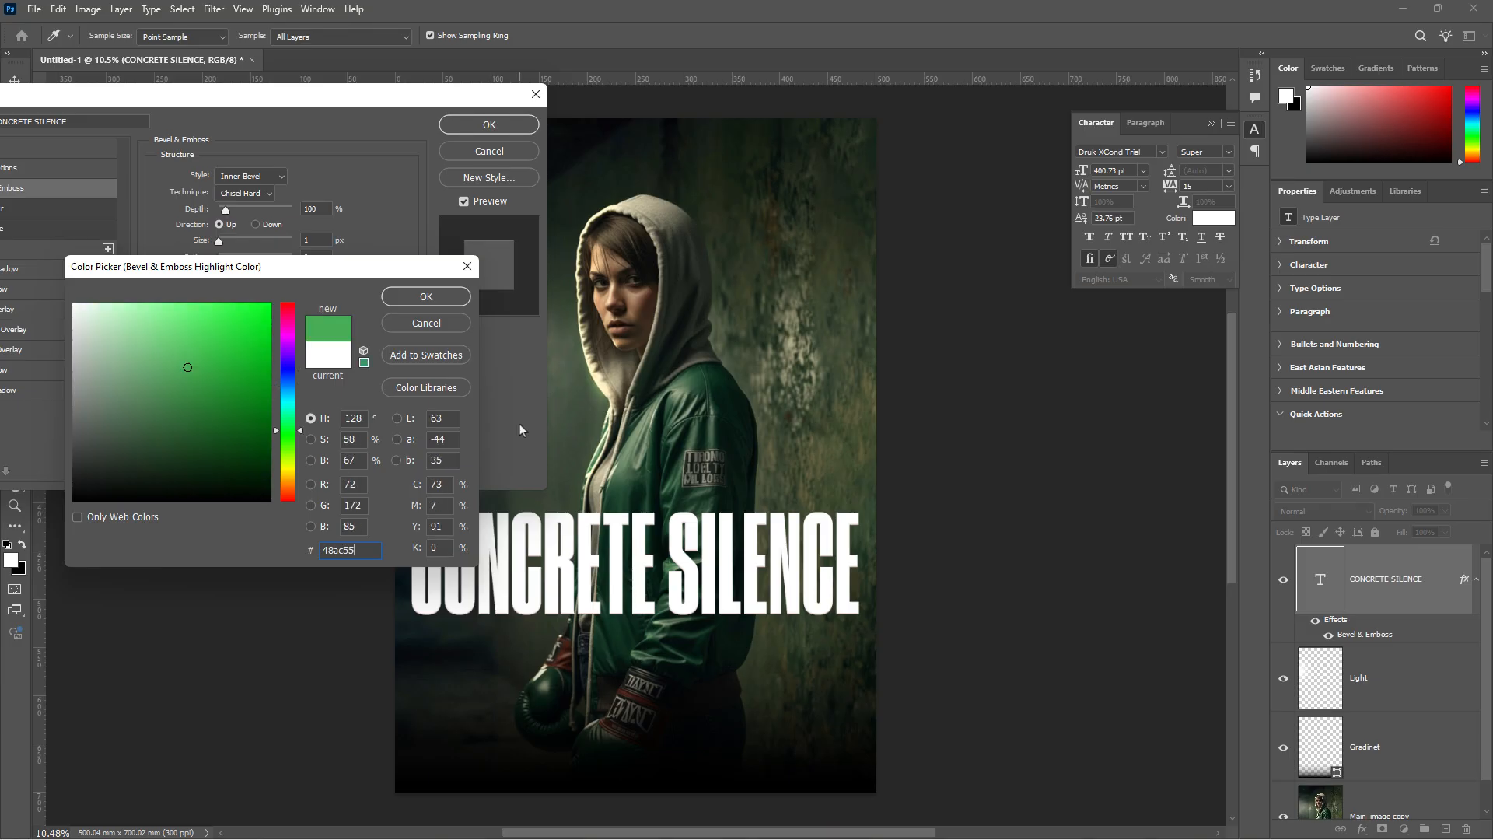
click(426, 296)
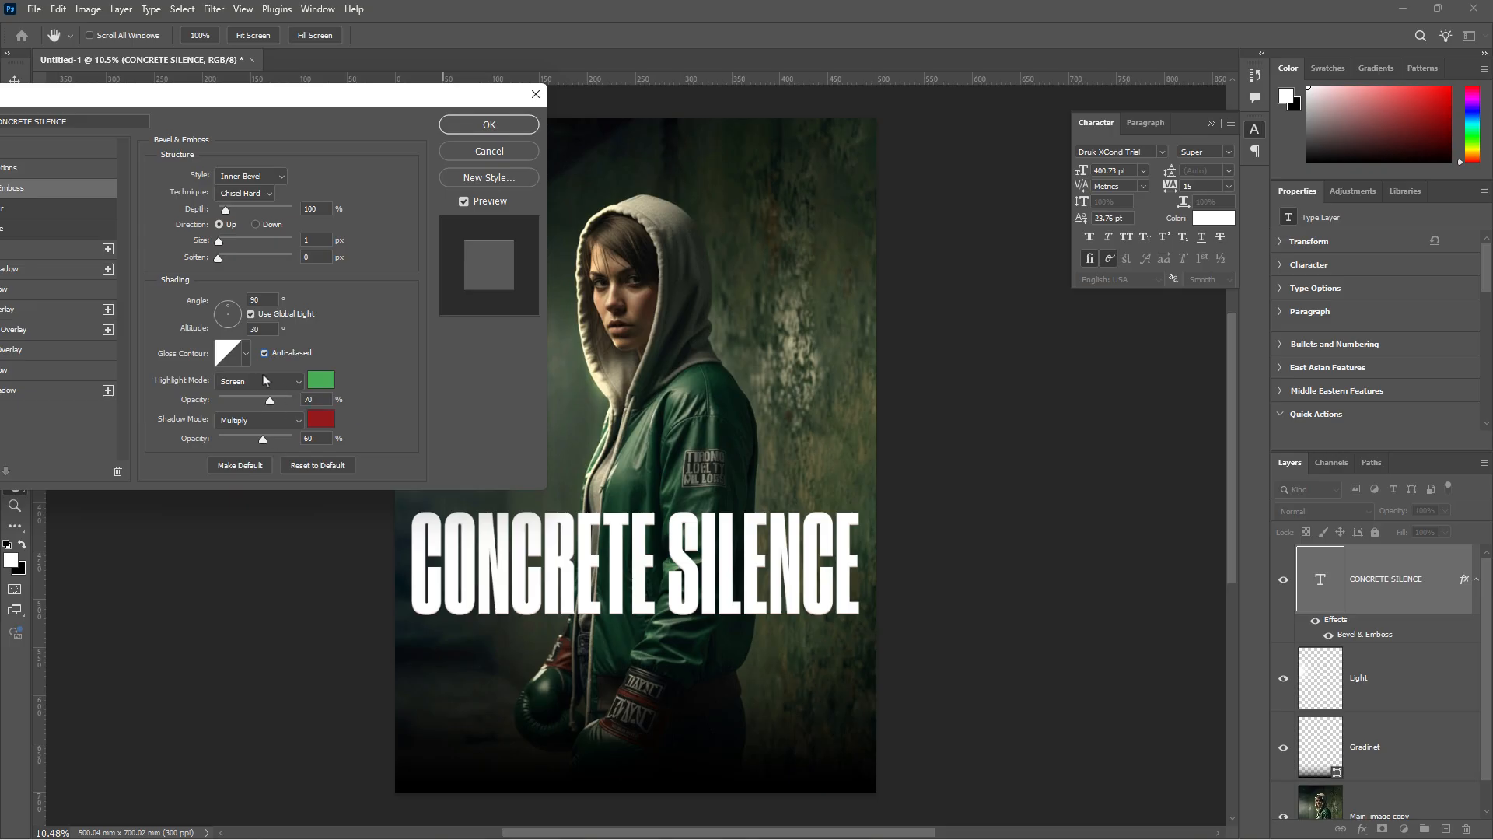
click(327, 422)
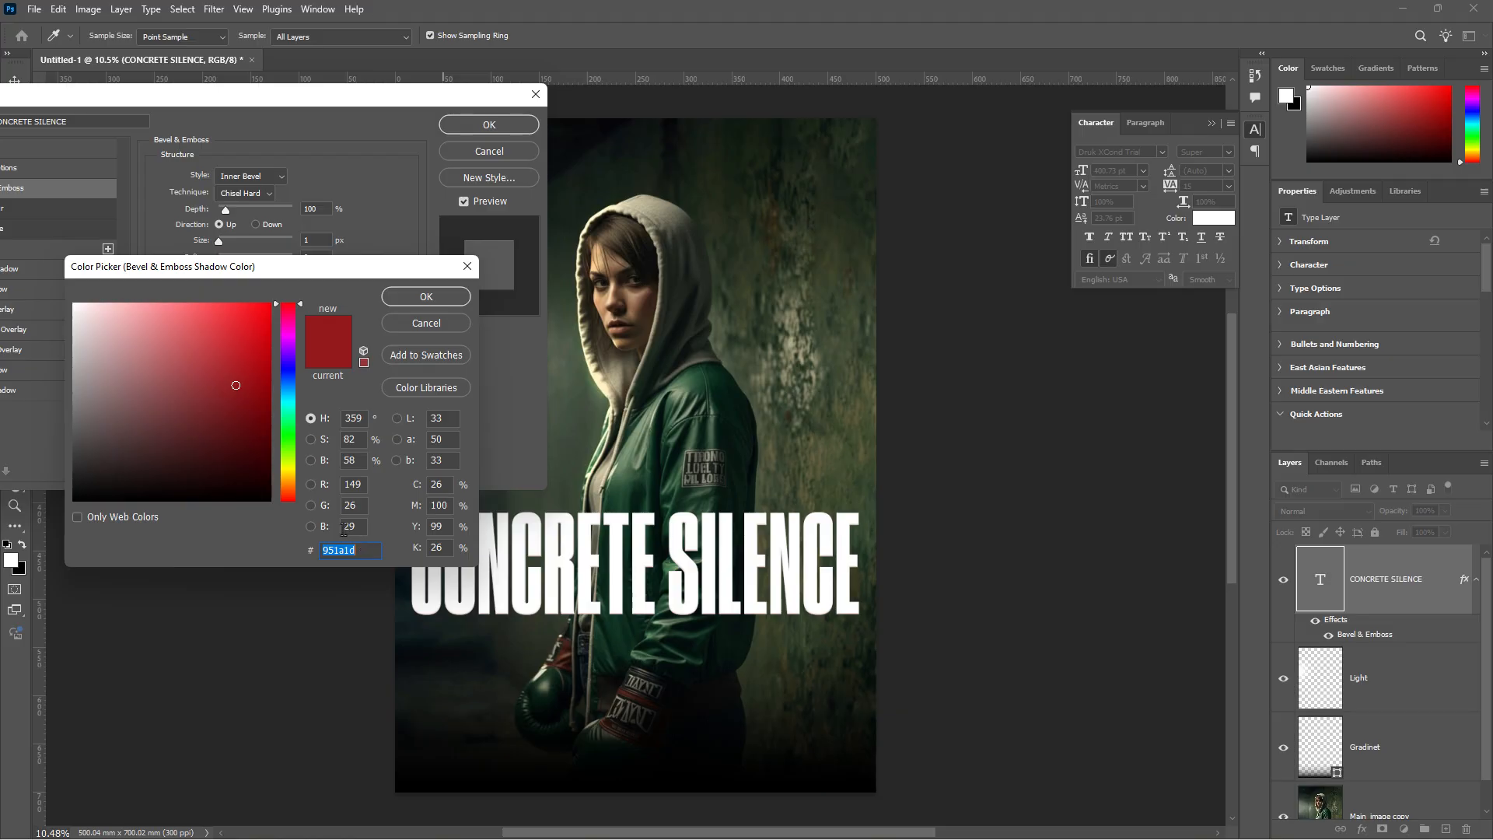
text(48ac)
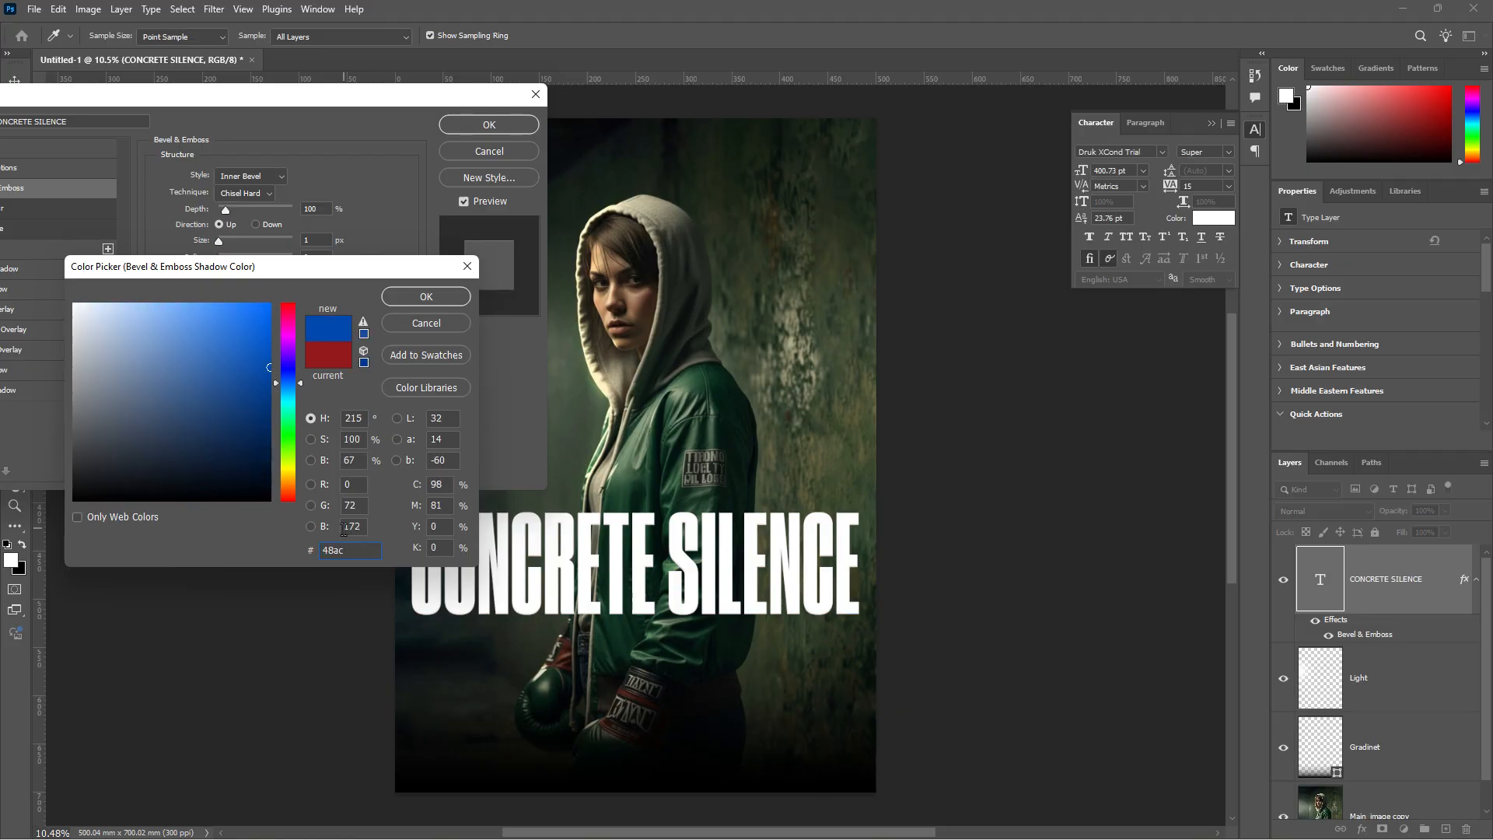
text(59)
click(436, 297)
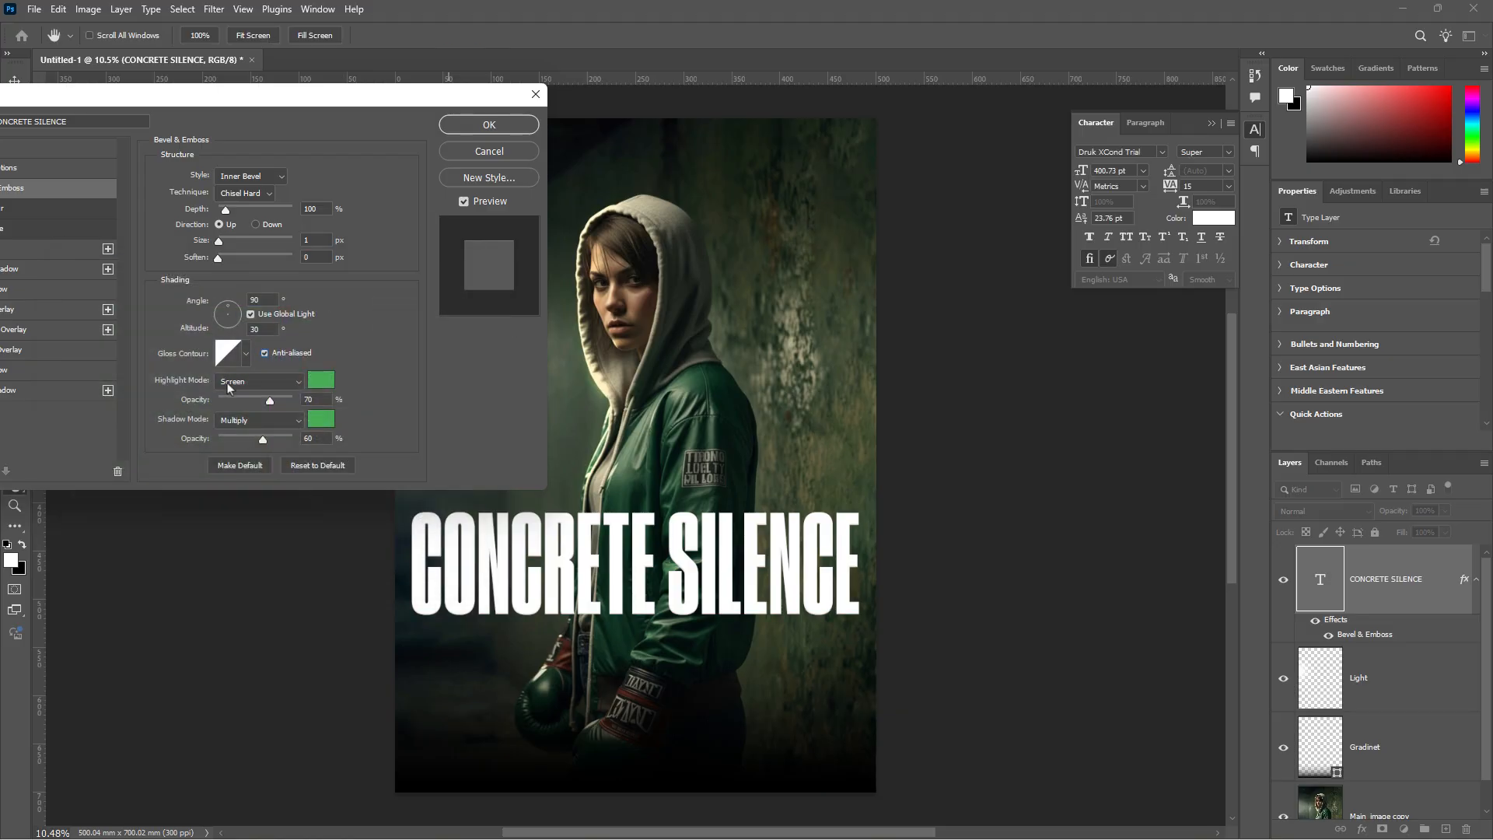
drag(296, 110, 505, 120)
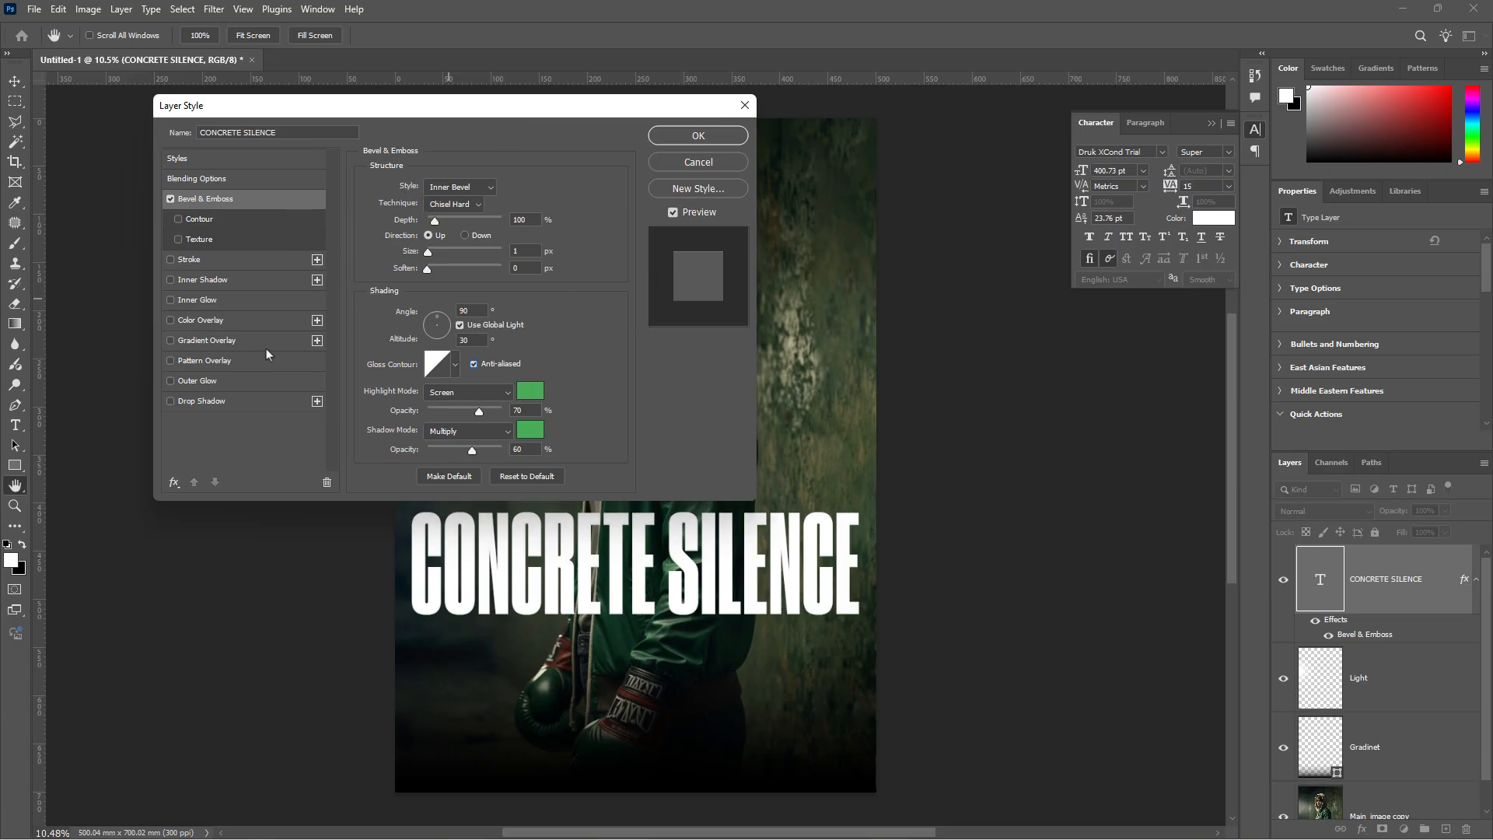
click(208, 380)
- Give the title's Outer Glow the green colour #00c949 in Normal mode
drag(470, 121, 346, 109)
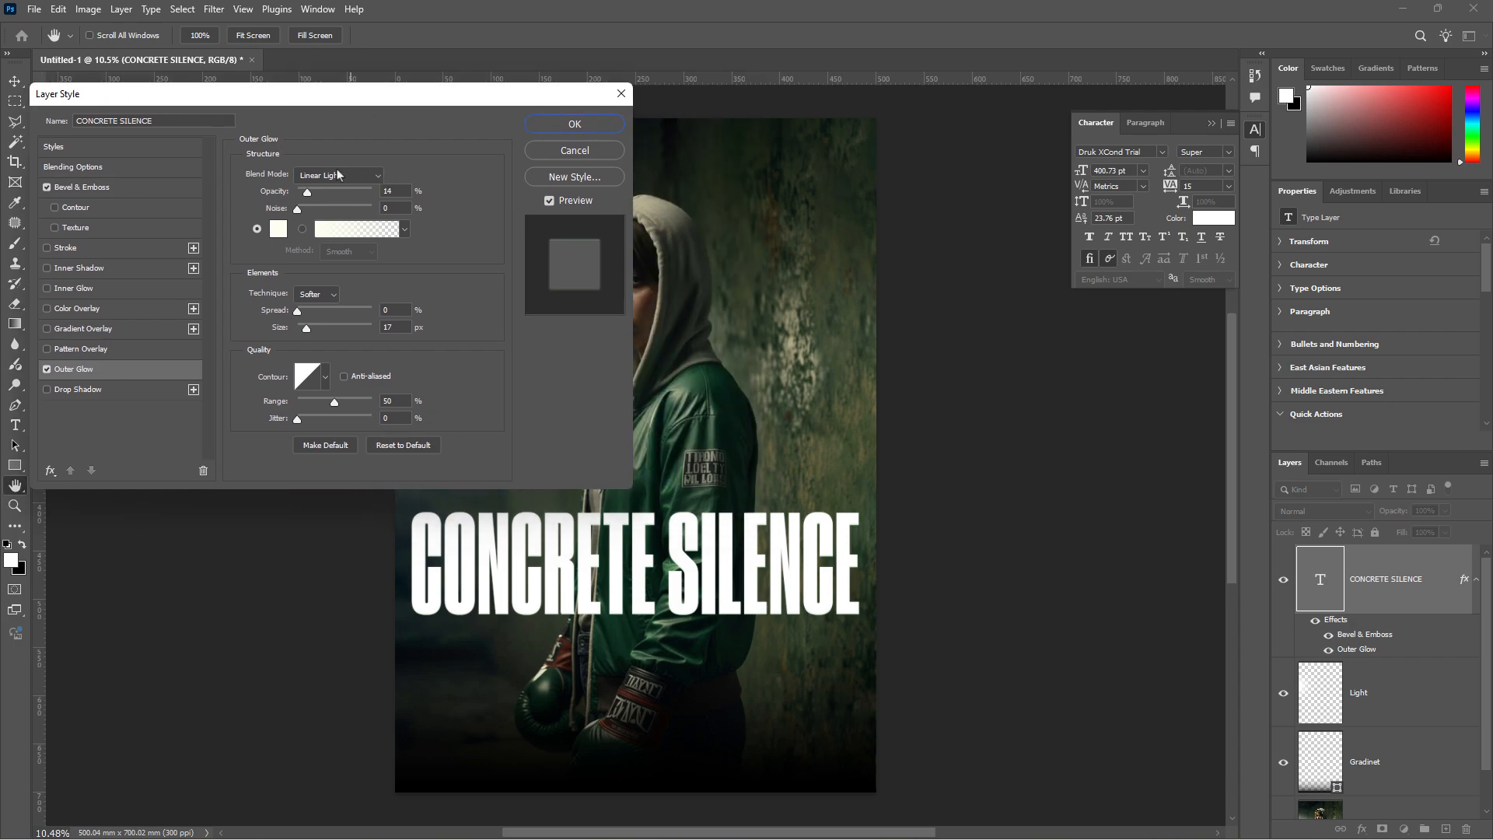
click(337, 174)
click(318, 185)
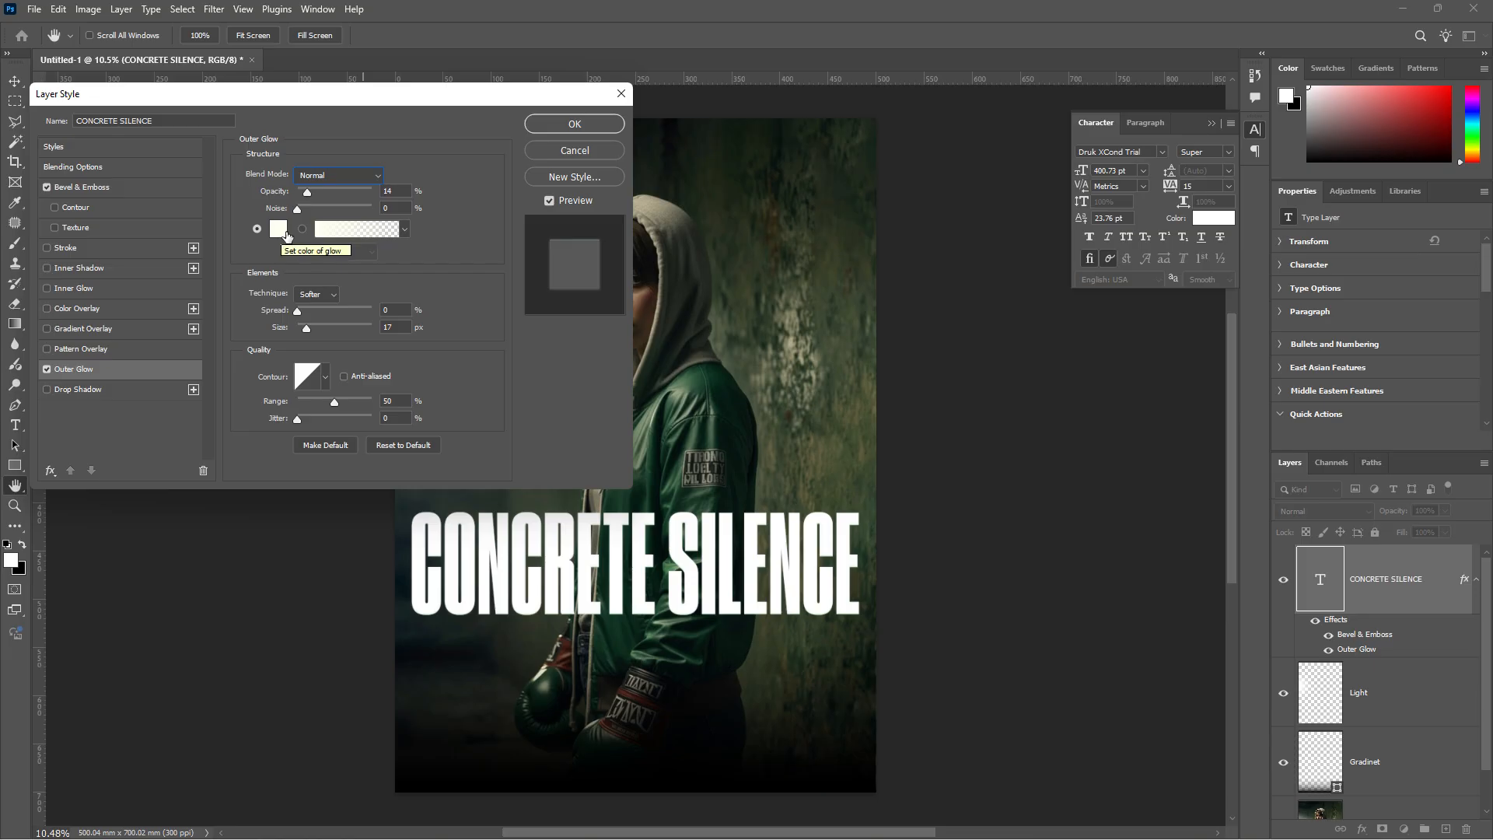
key(Tab)
click(278, 229)
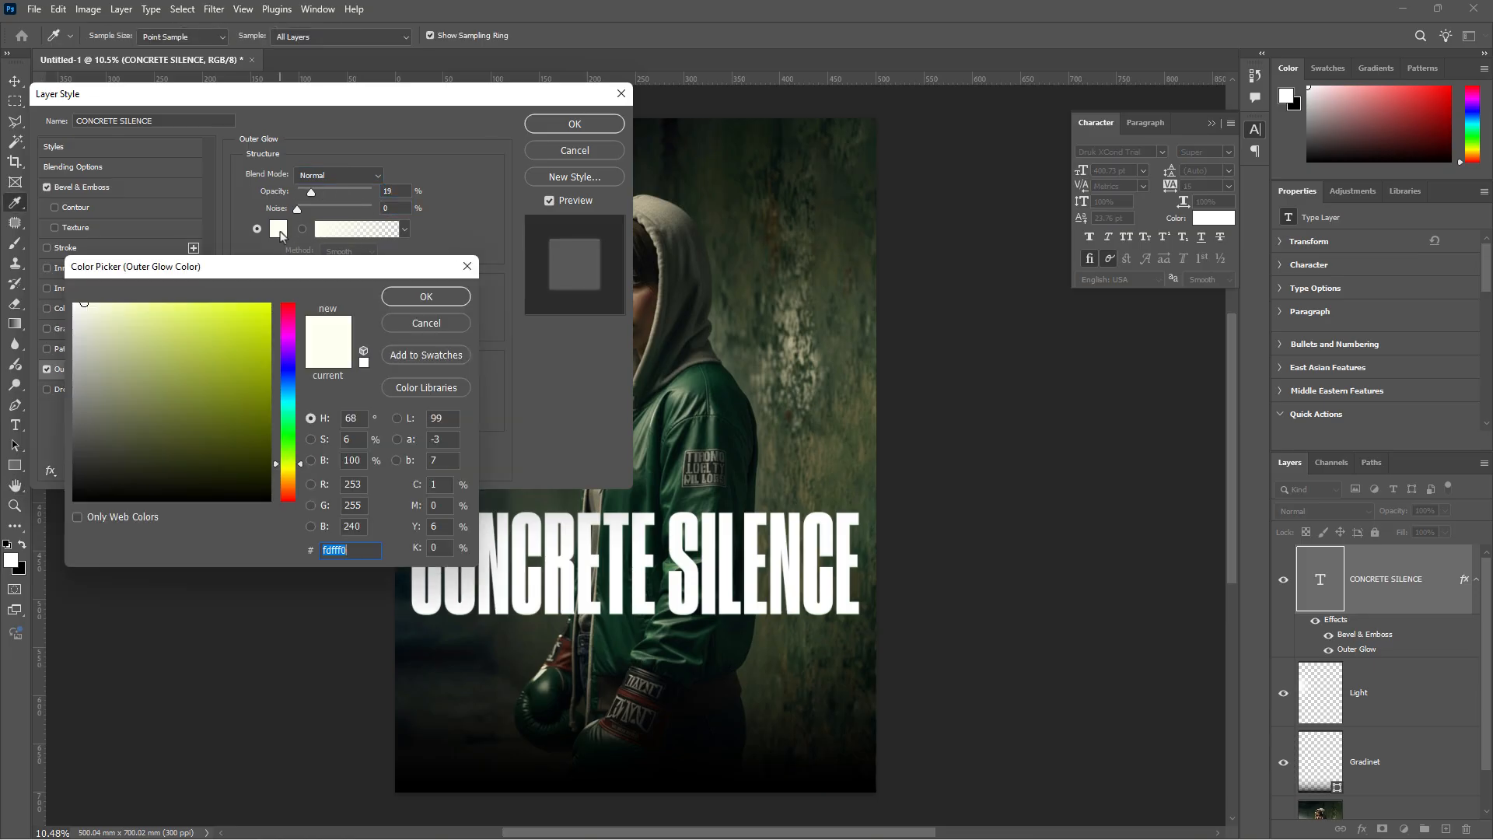
text(00c9)
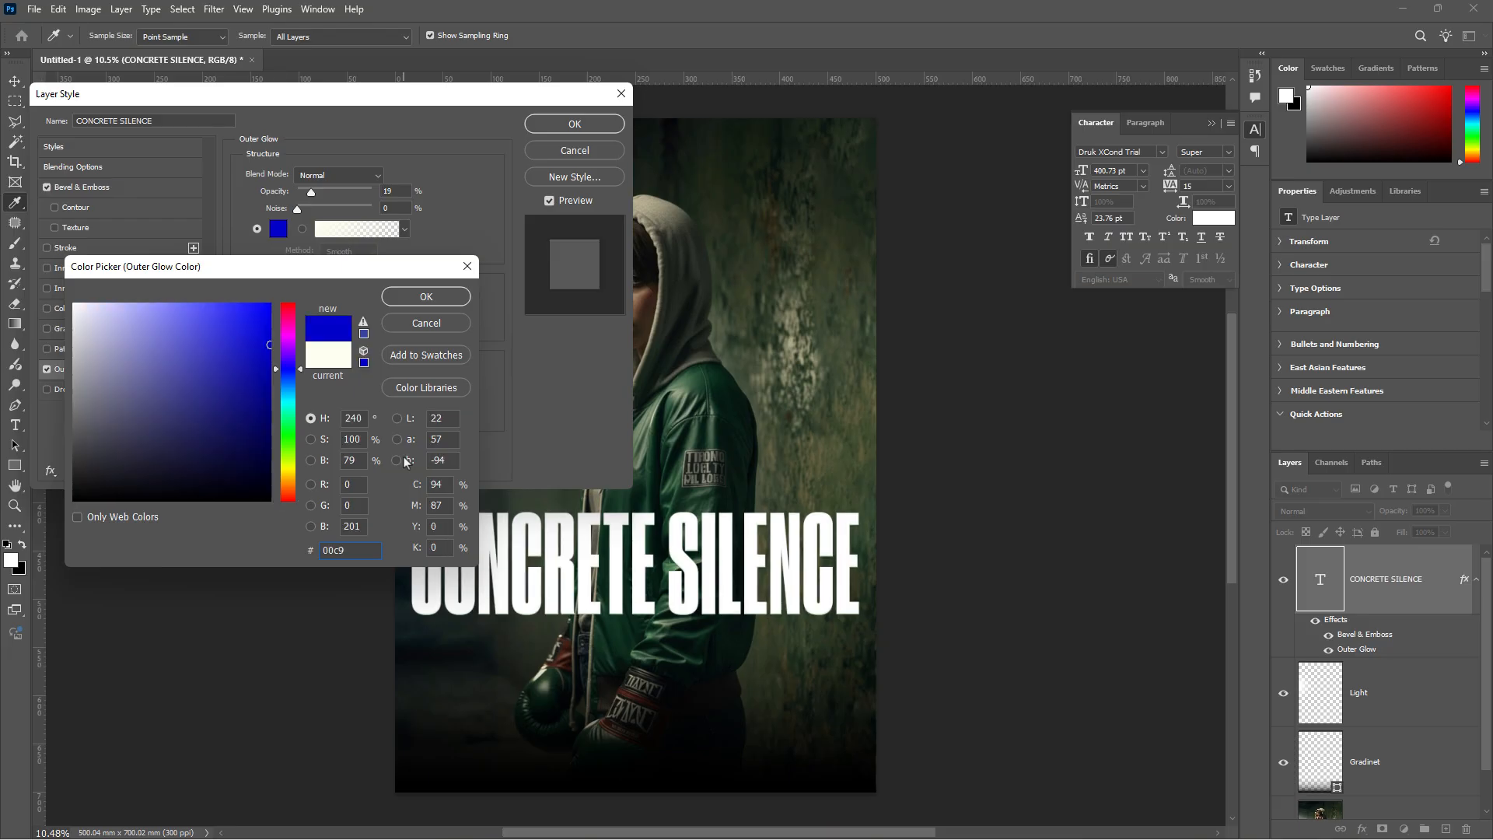
text(49)
click(430, 299)
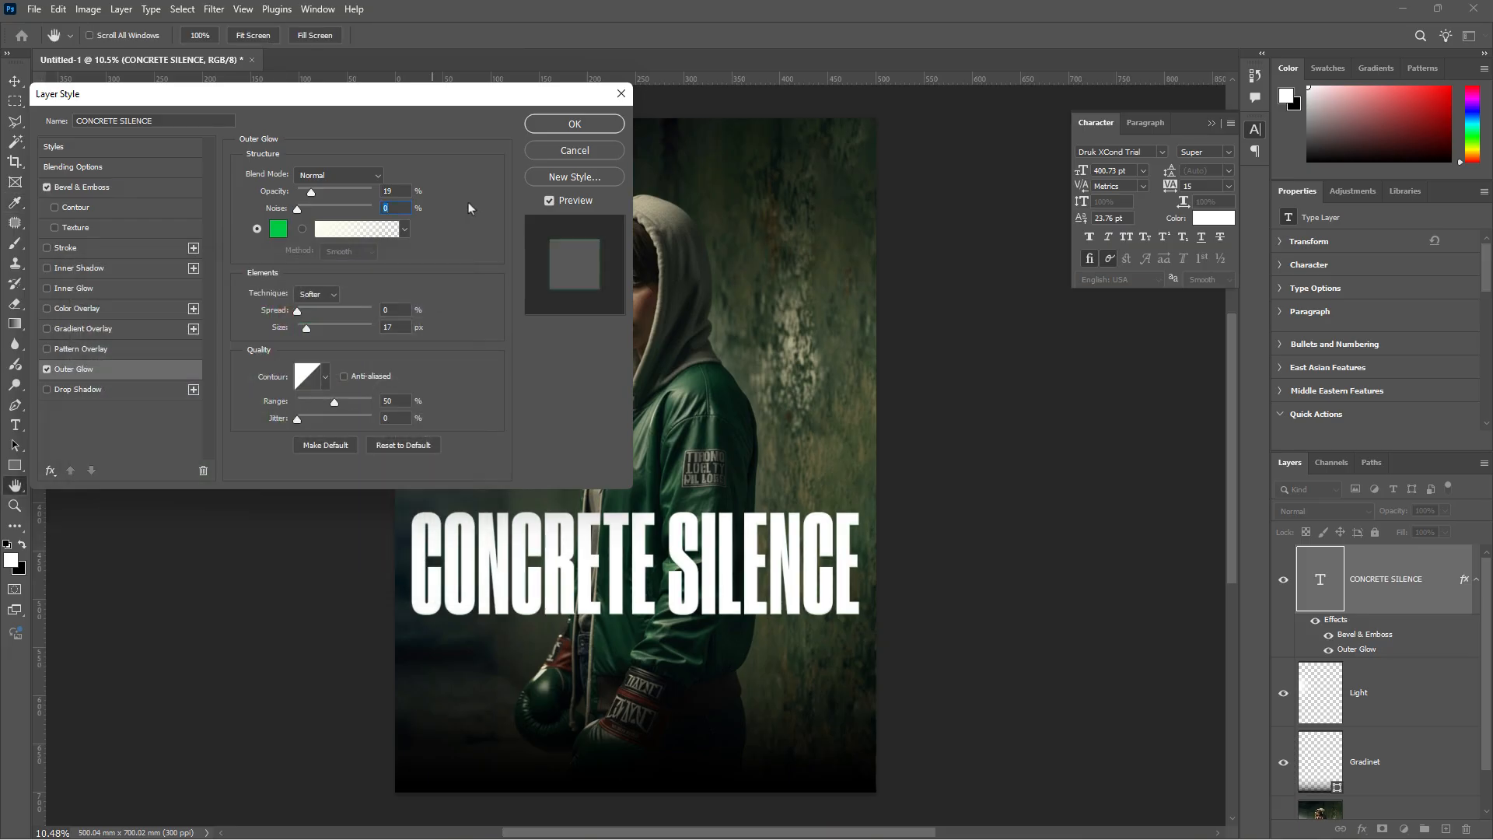
drag(311, 193, 318, 198)
- Tune the glow to about 47% opacity and 57 px size in Pin Light, then confirm
click(364, 173)
click(314, 192)
drag(307, 333, 320, 333)
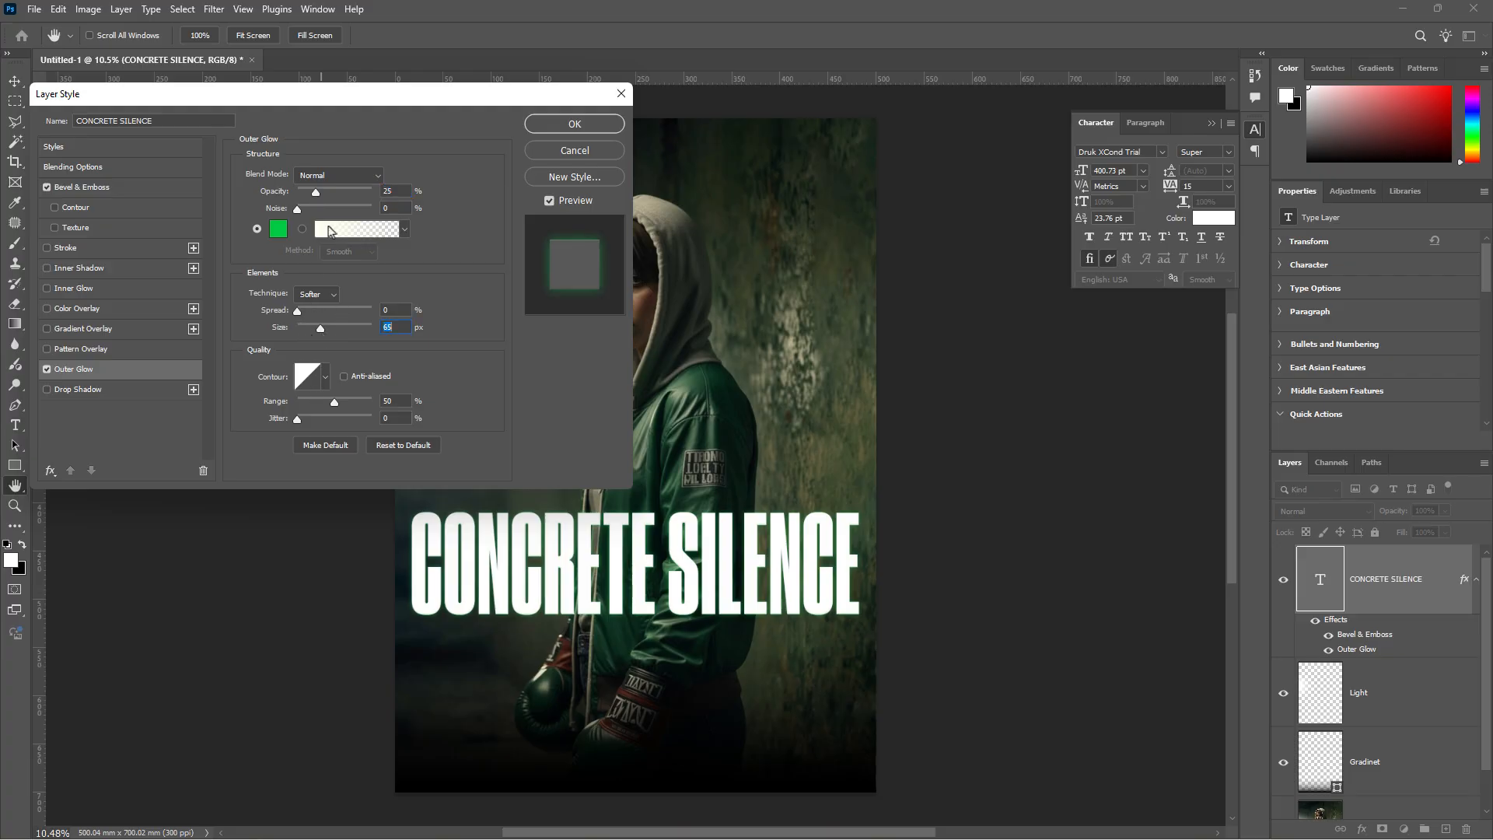
drag(314, 195, 338, 204)
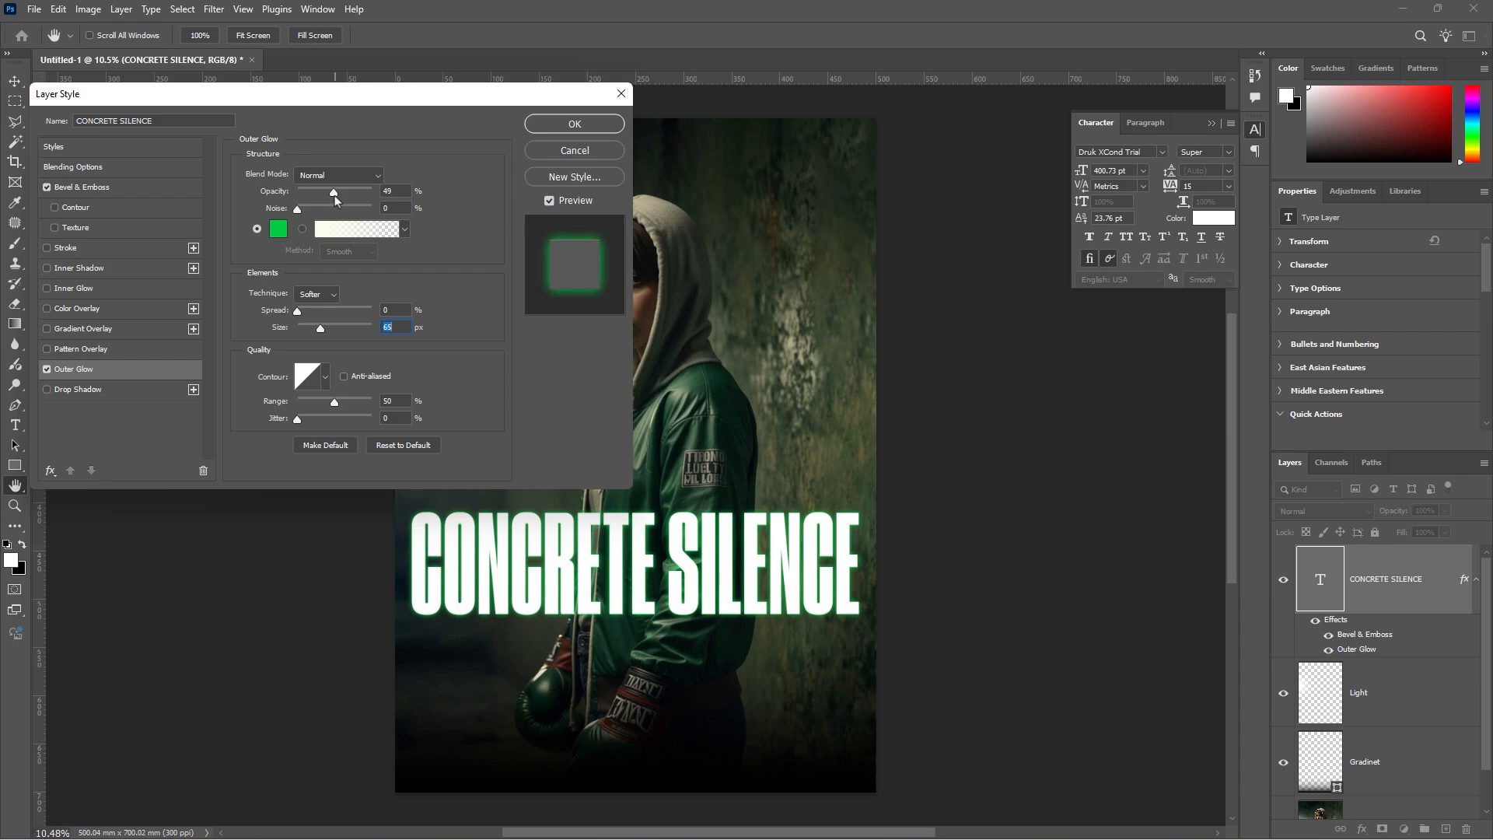
drag(338, 198, 334, 200)
drag(319, 332, 316, 330)
click(379, 175)
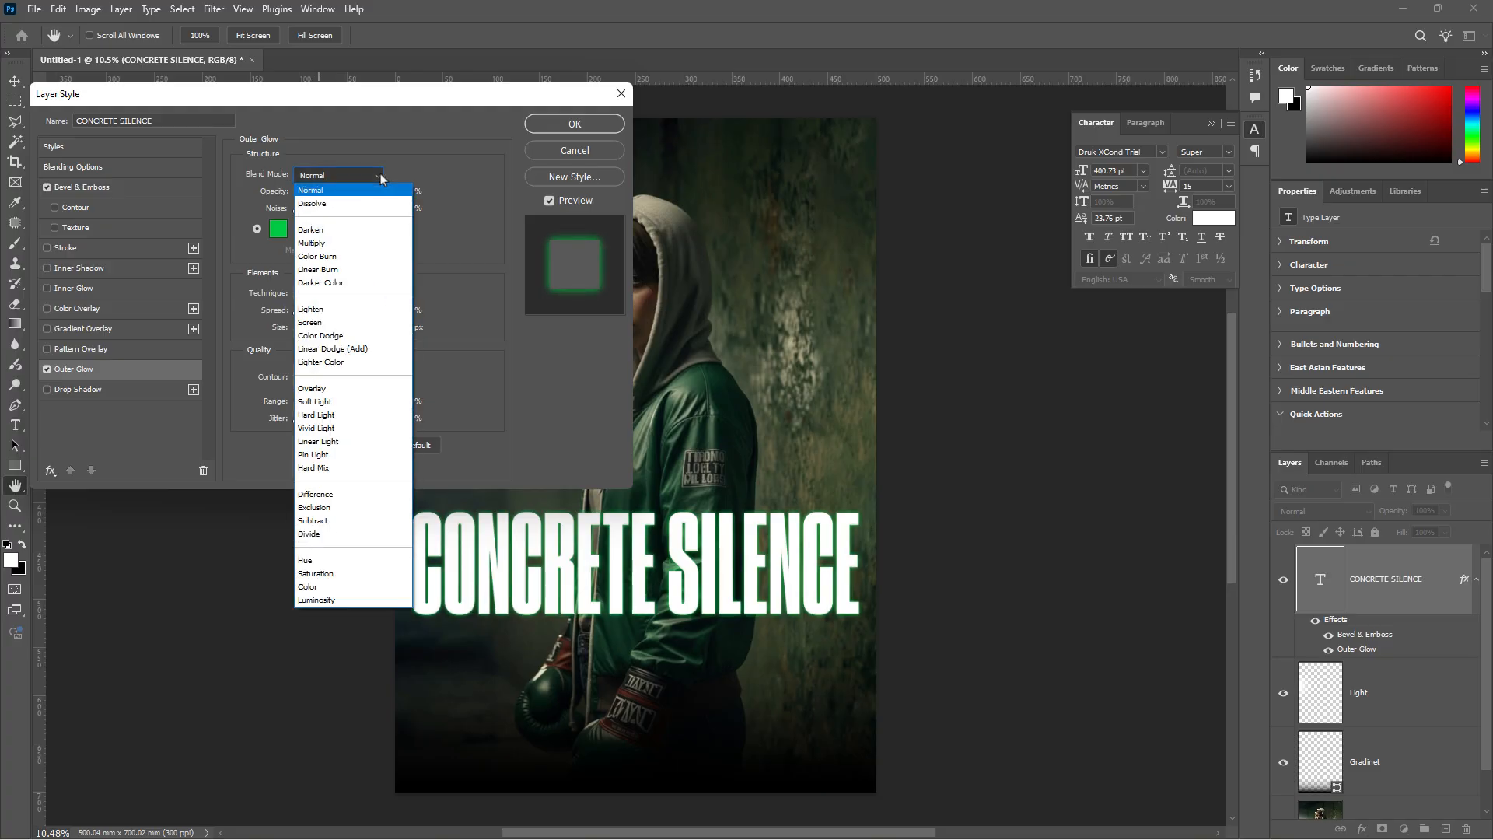
click(340, 455)
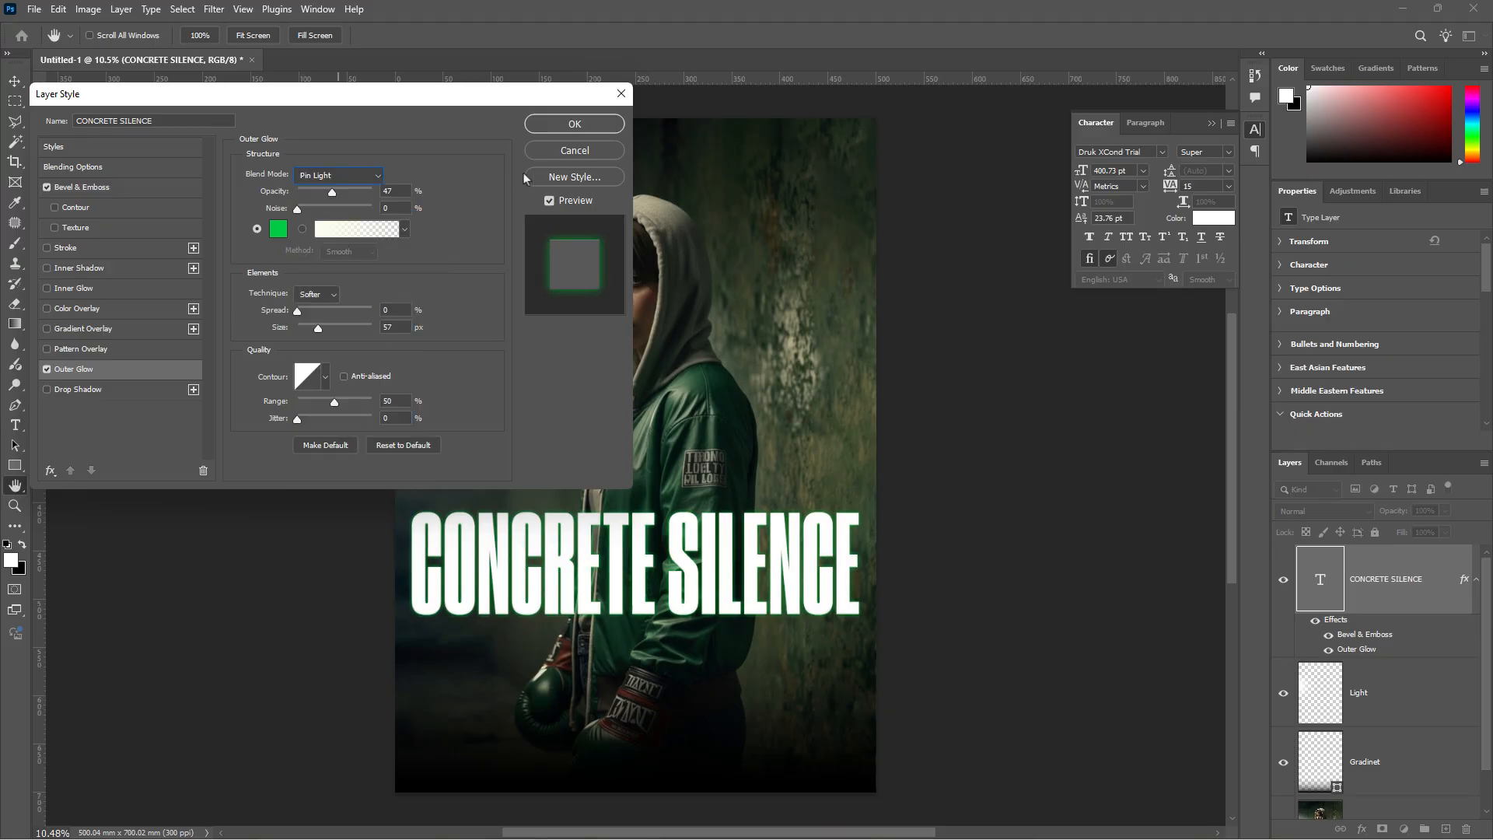
click(574, 124)
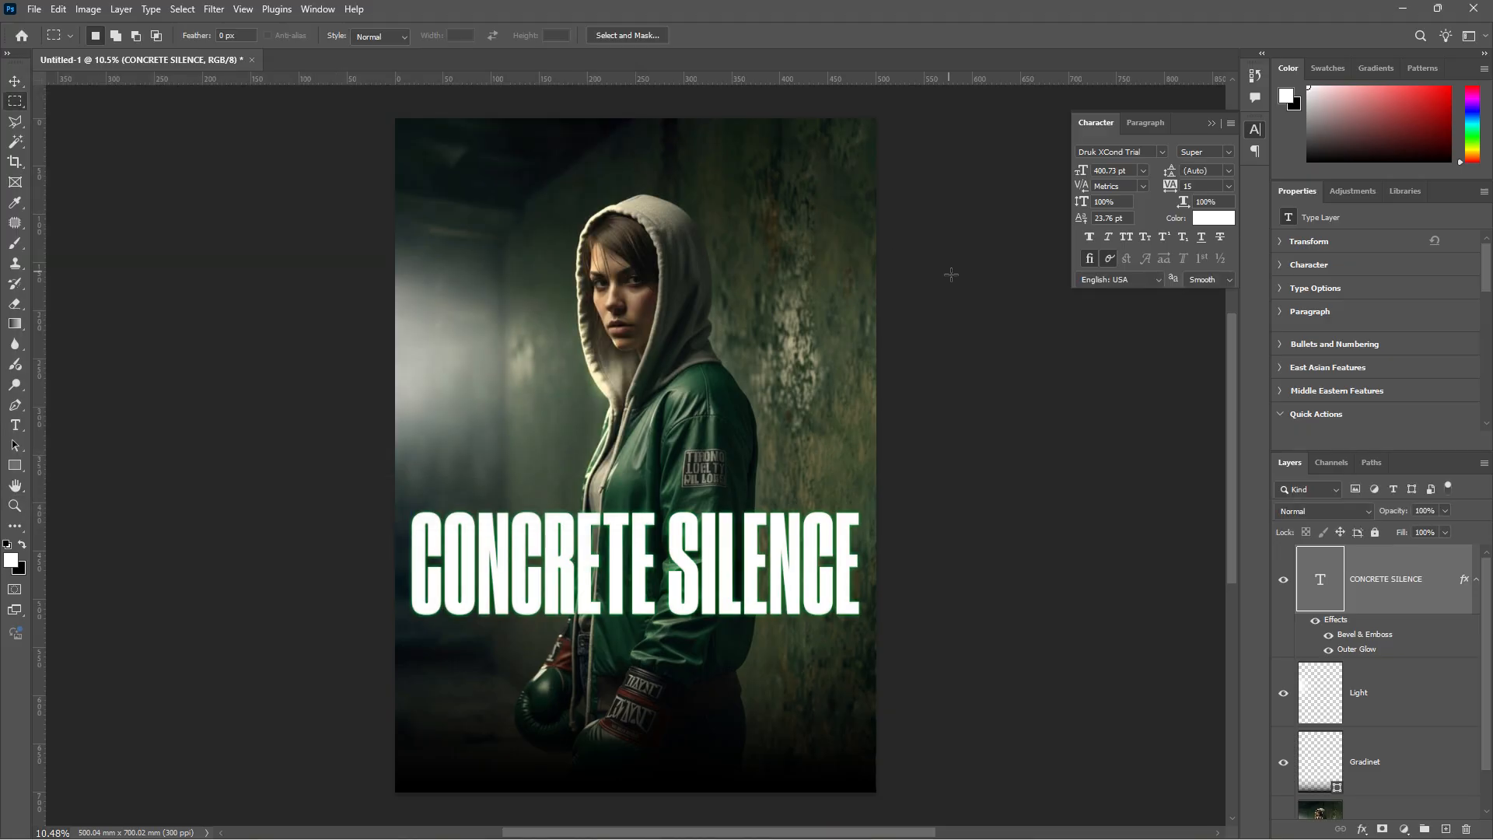
- Place the concrete texture image as an embedded layer over the title
click(34, 9)
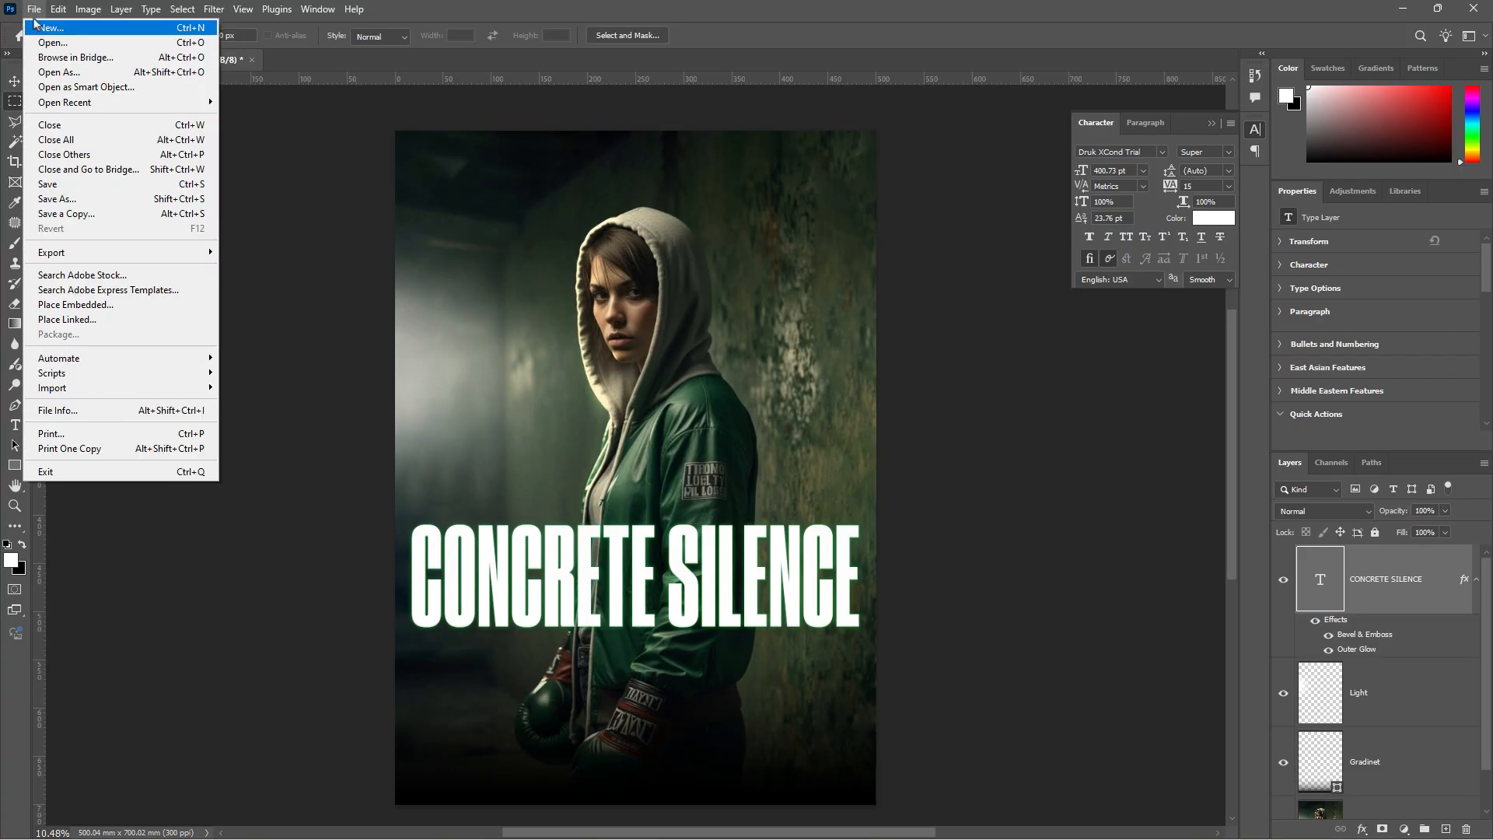
click(99, 305)
click(287, 187)
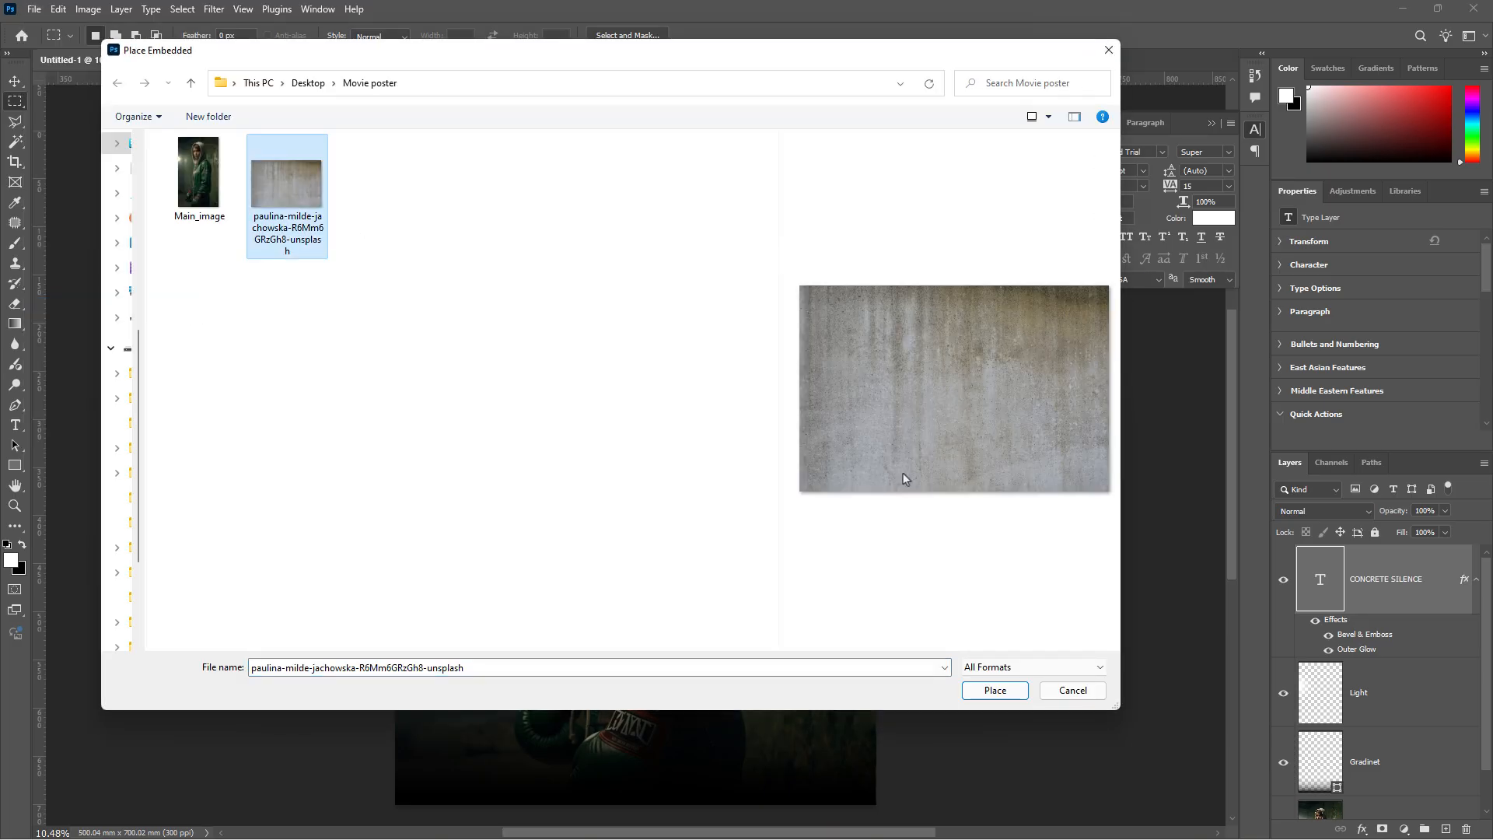
click(997, 694)
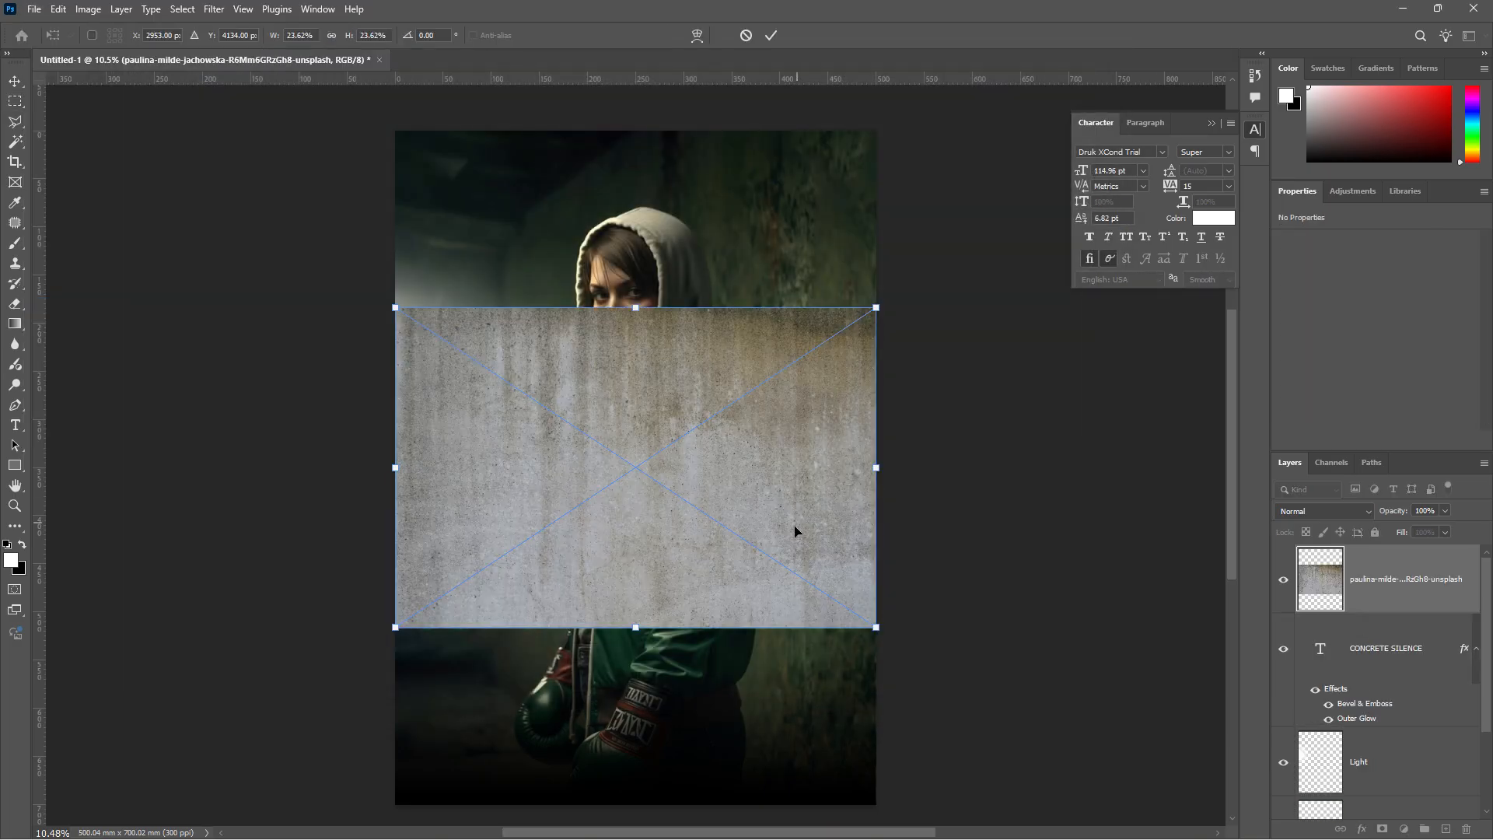
drag(837, 426, 846, 562)
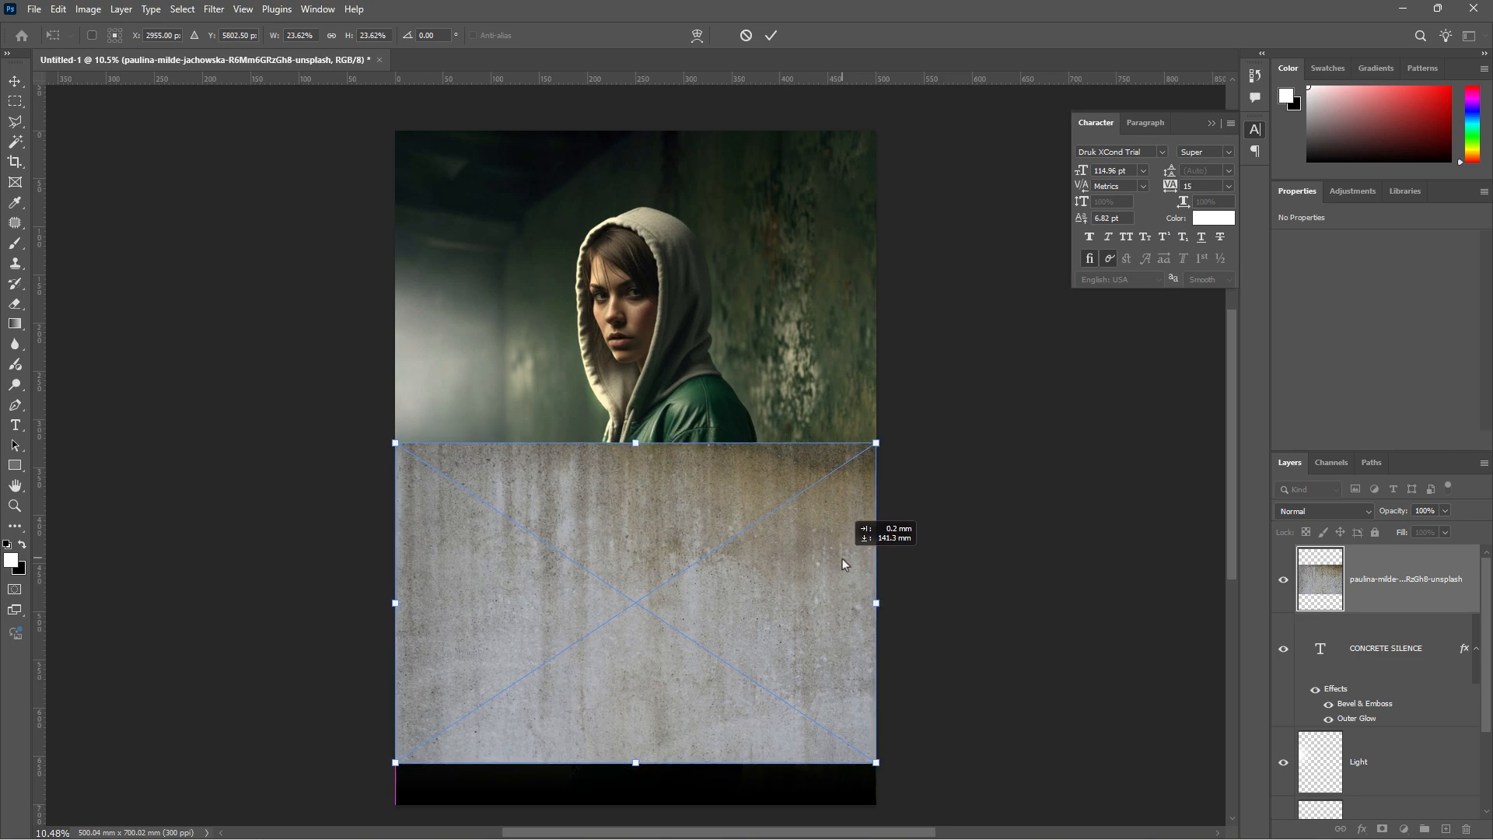
click(773, 35)
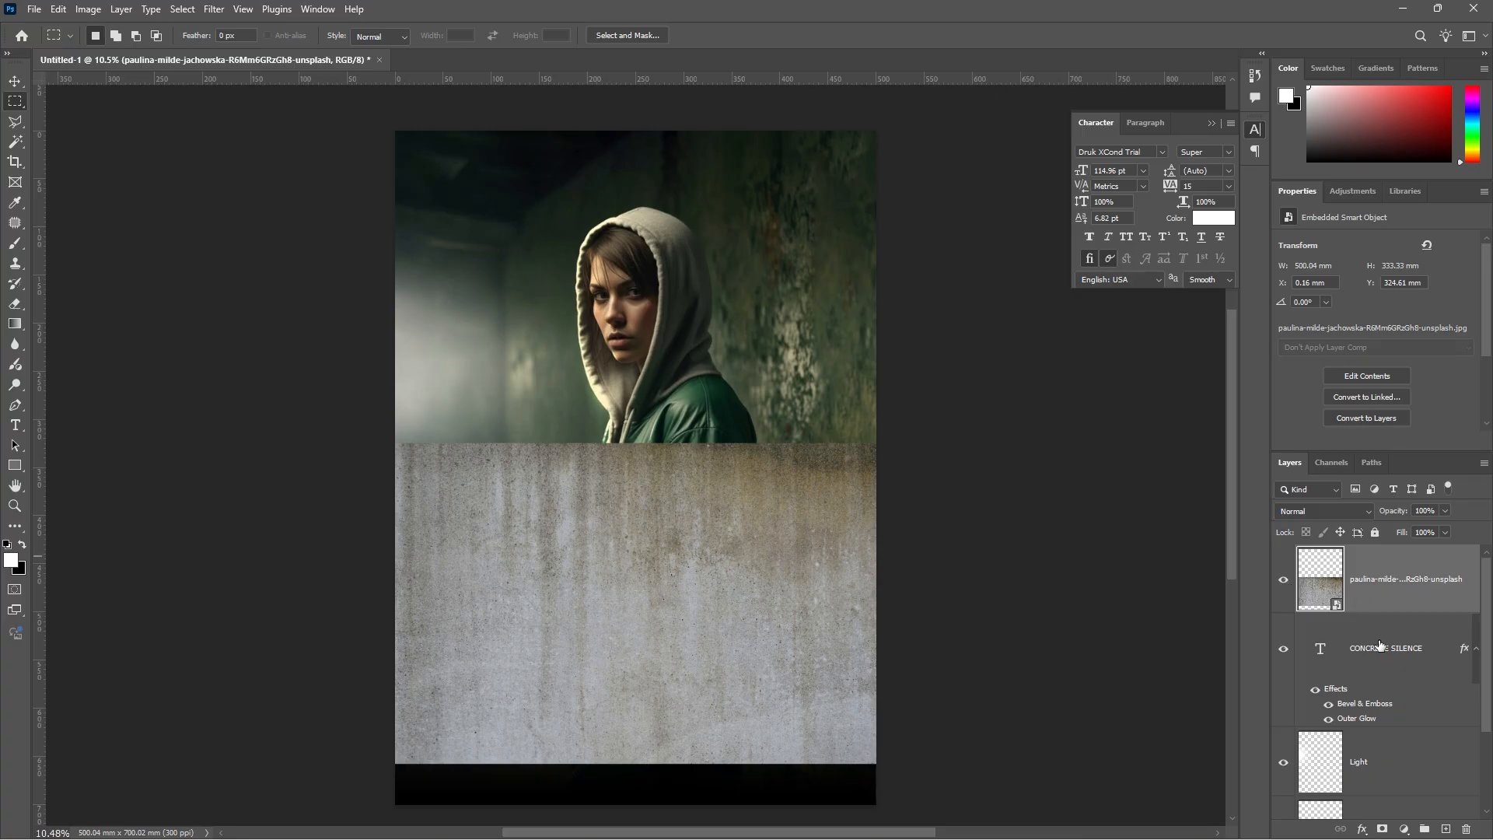
- Rasterize the concrete layer and clip it to CONCRETE SILENCE
right_click(1422, 581)
click(1420, 545)
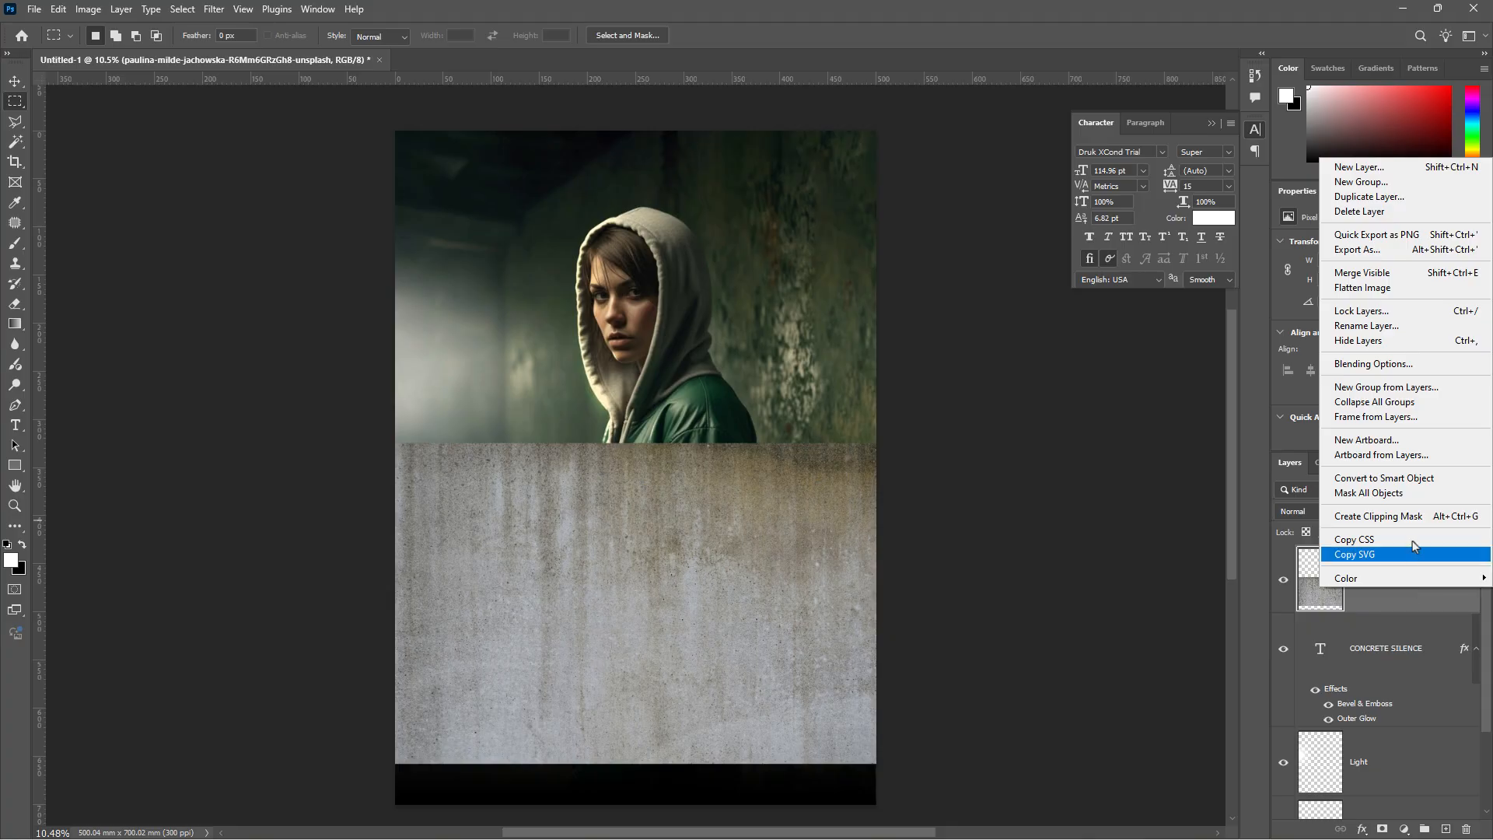
click(1416, 517)
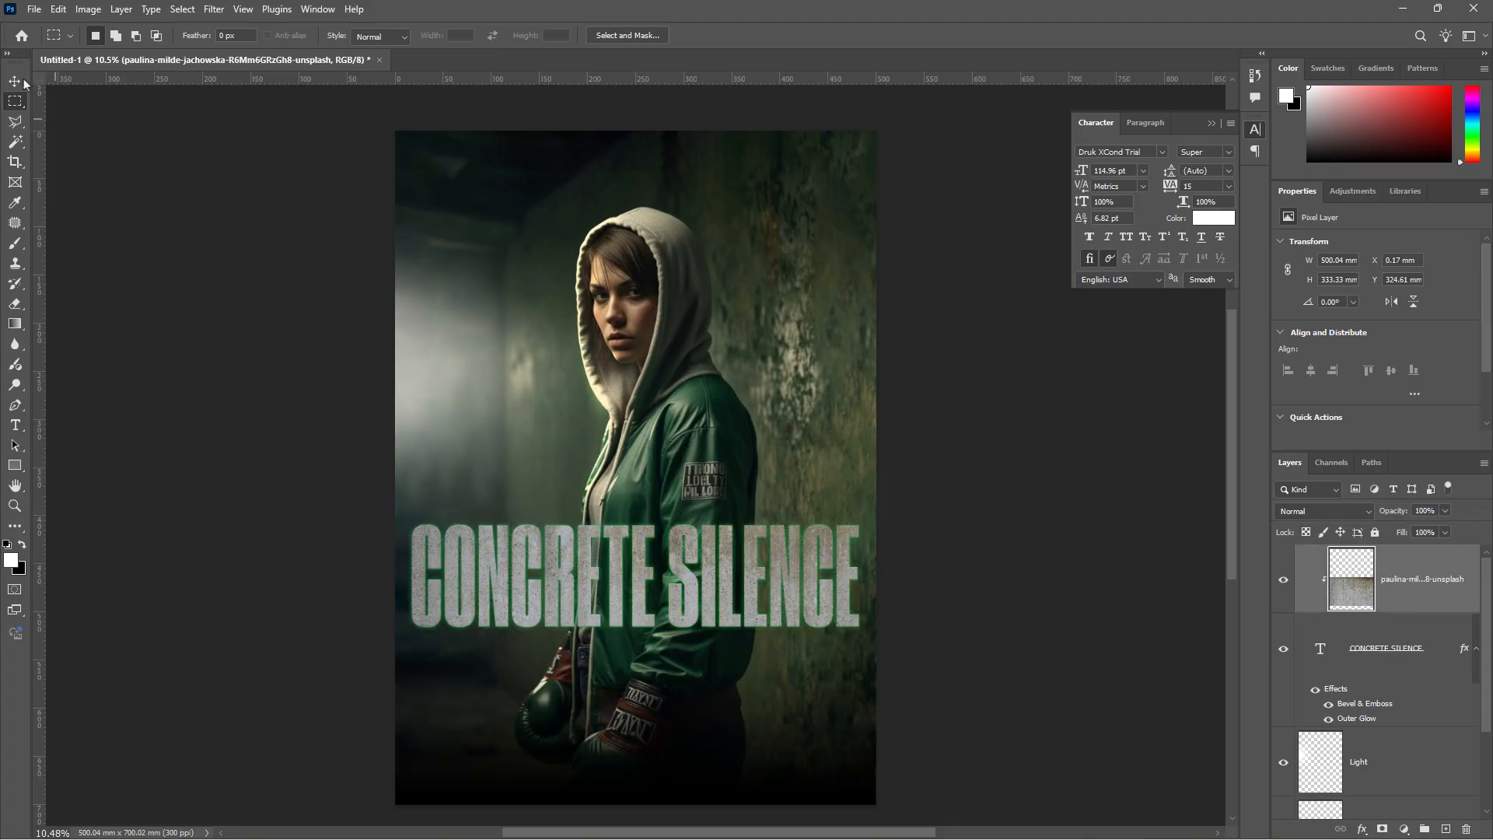
- Move the concrete texture lower in the title and apply Levels of 6, 1.25, 214
click(15, 81)
drag(710, 557, 716, 622)
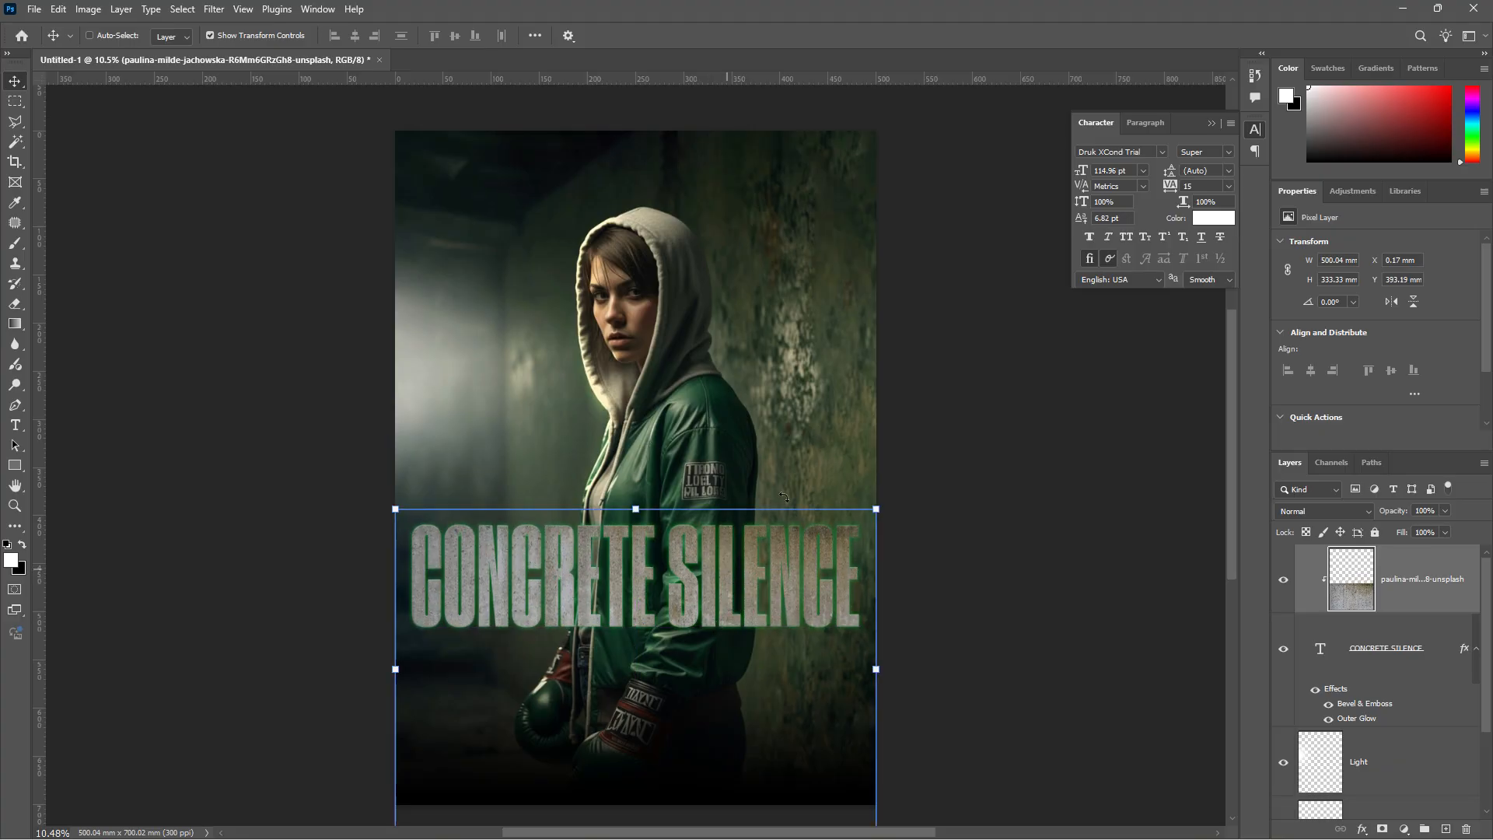
click(88, 9)
mouse_move(122, 59)
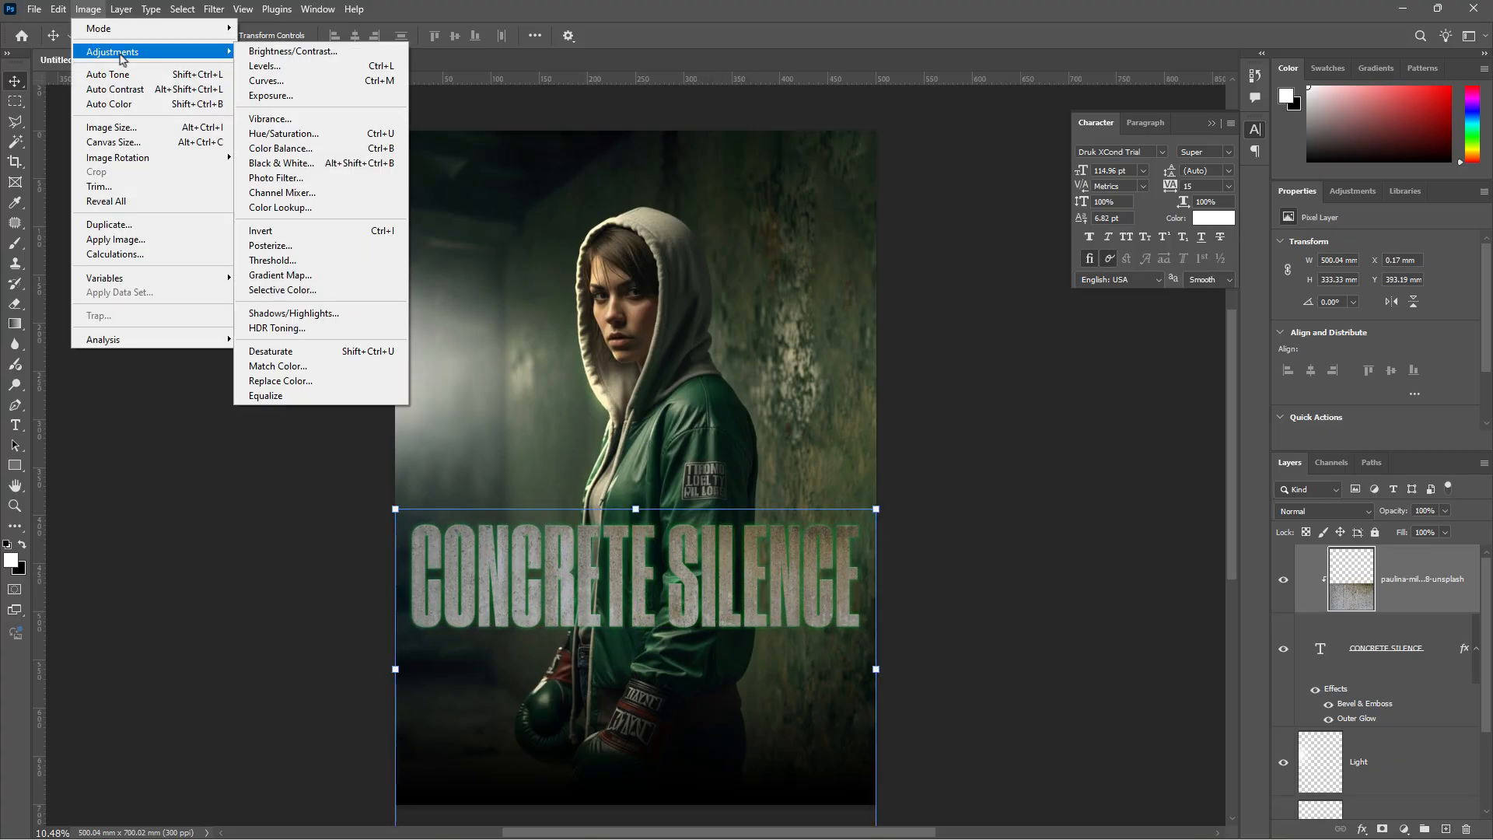
click(265, 66)
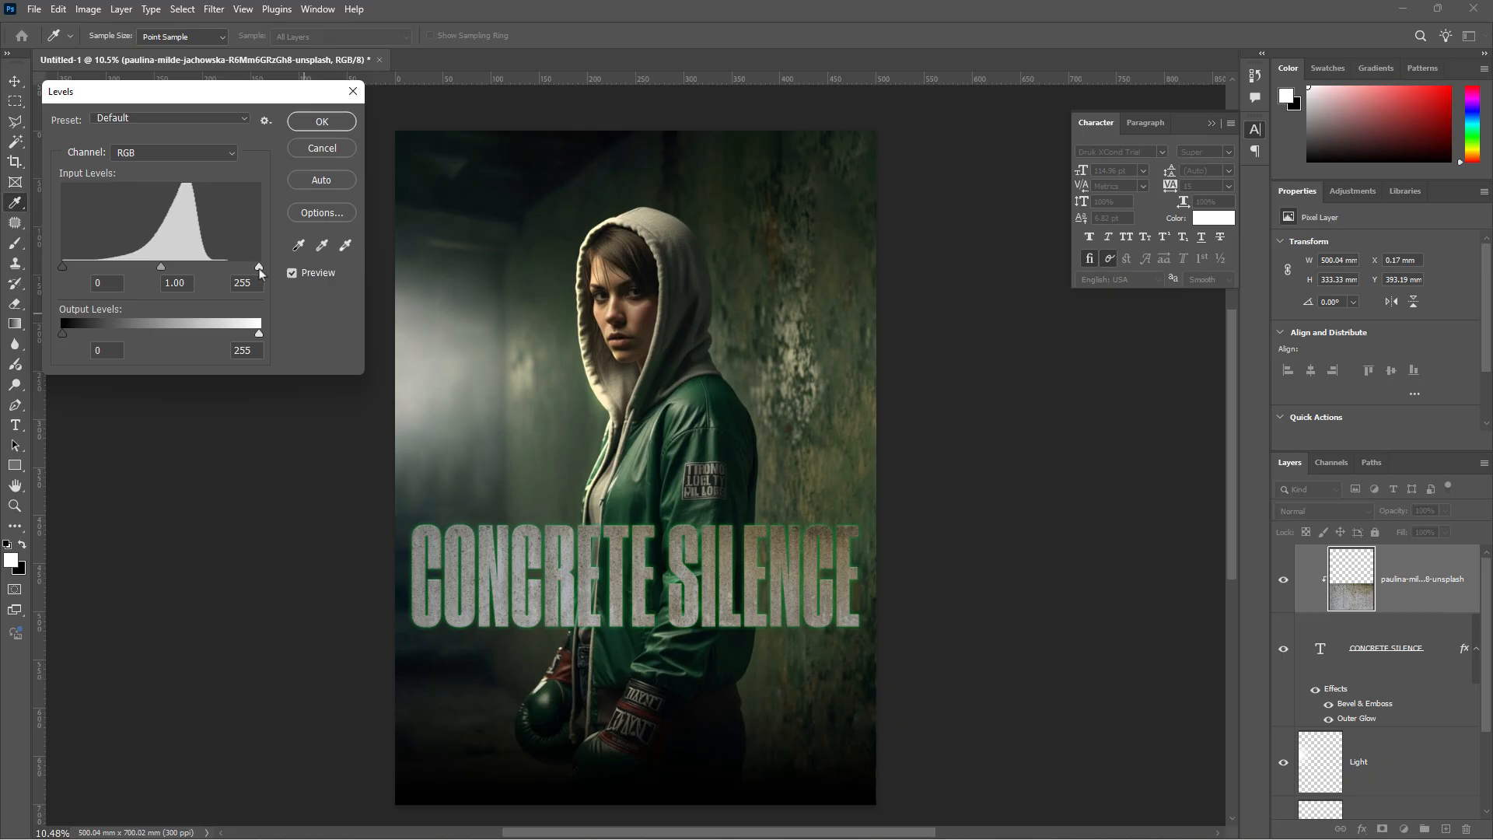
drag(259, 266, 224, 268)
drag(61, 266, 128, 277)
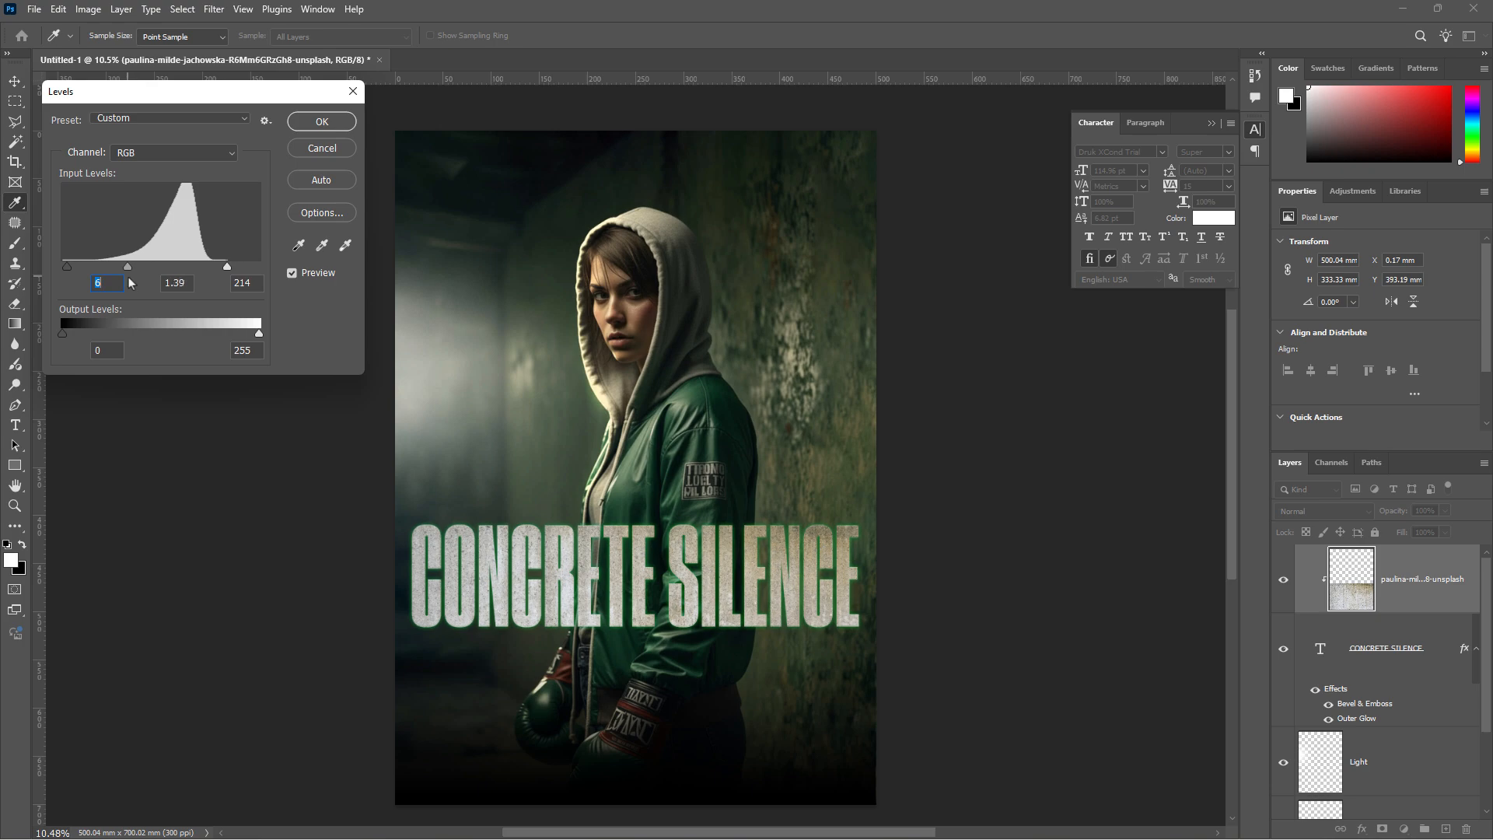
key(Tab)
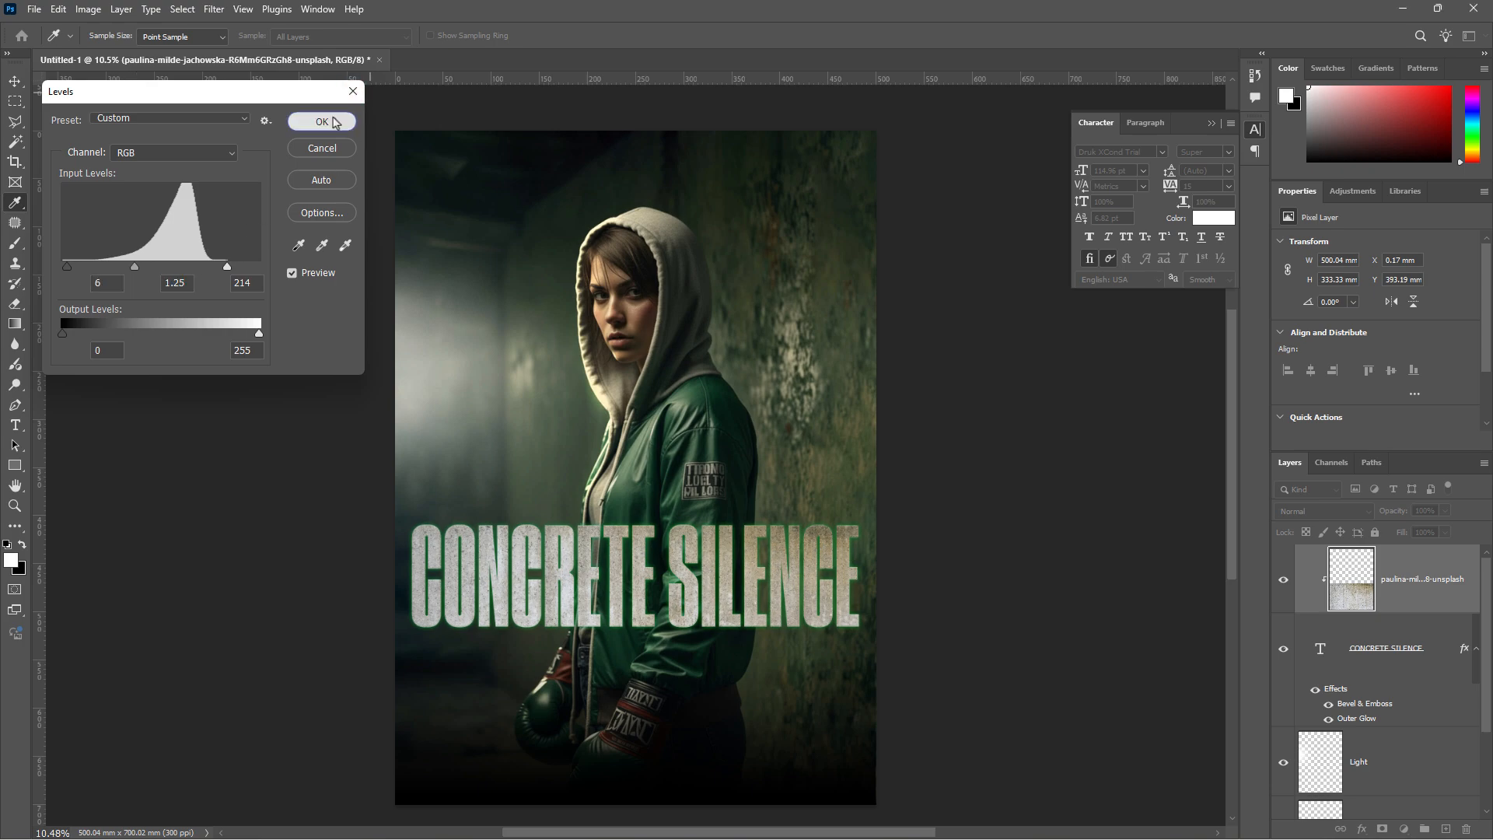
click(322, 121)
scroll(683, 335, down, 1)
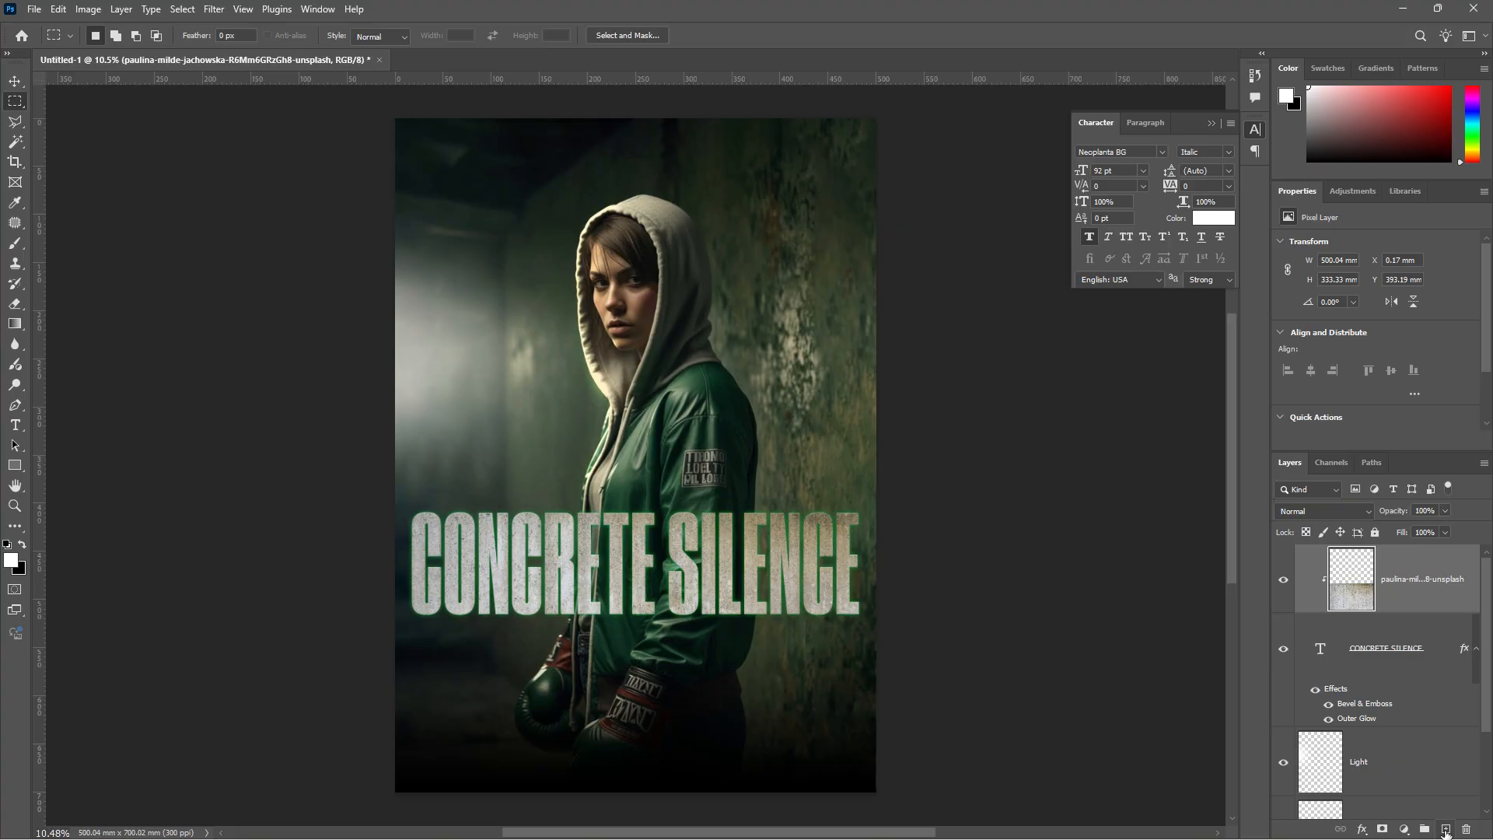
- Paste the tagline 'Silence hits harder' on a new text layer at the top centre
click(1445, 830)
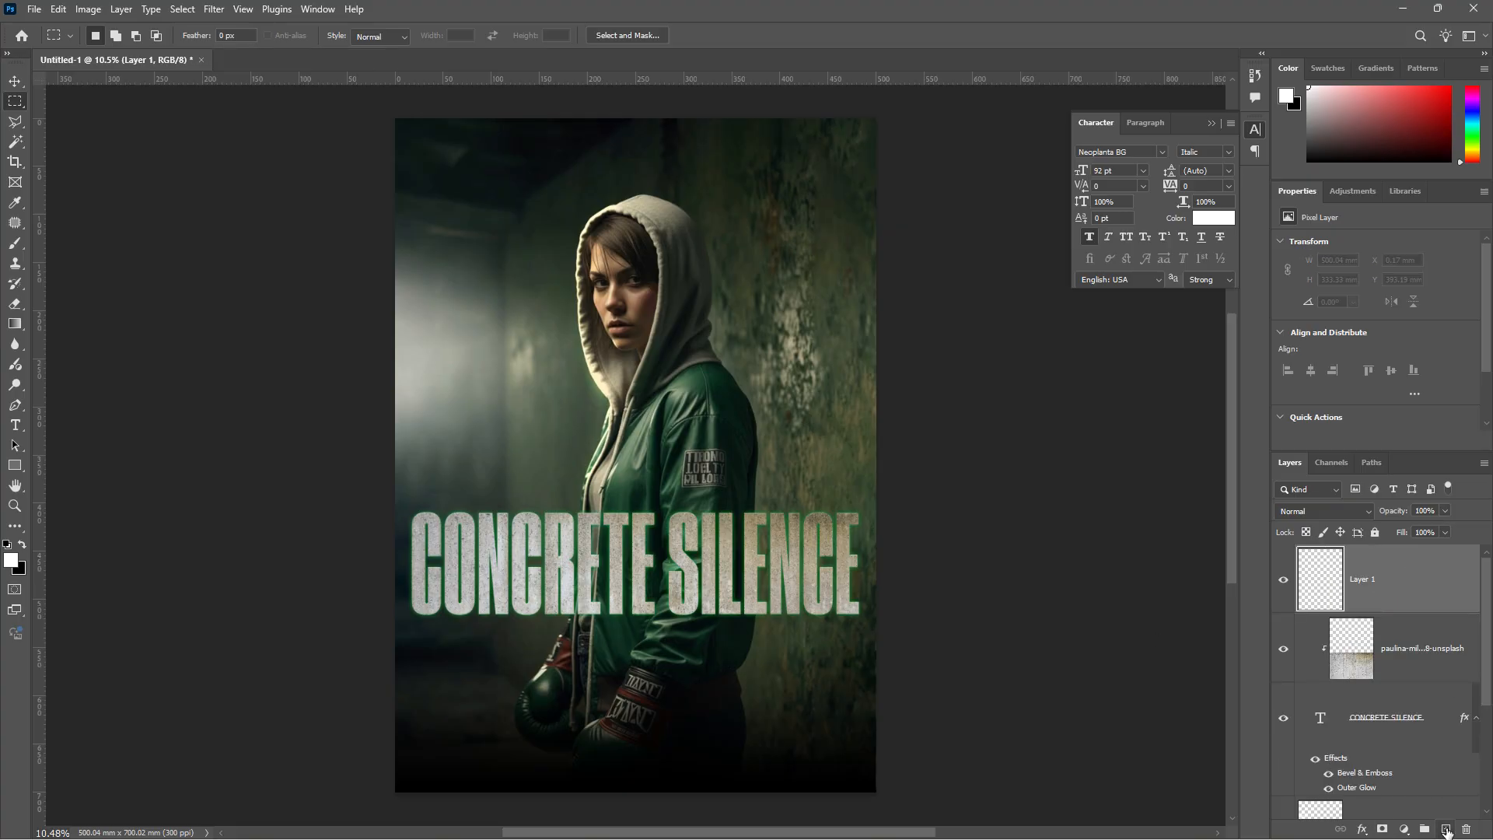
click(19, 426)
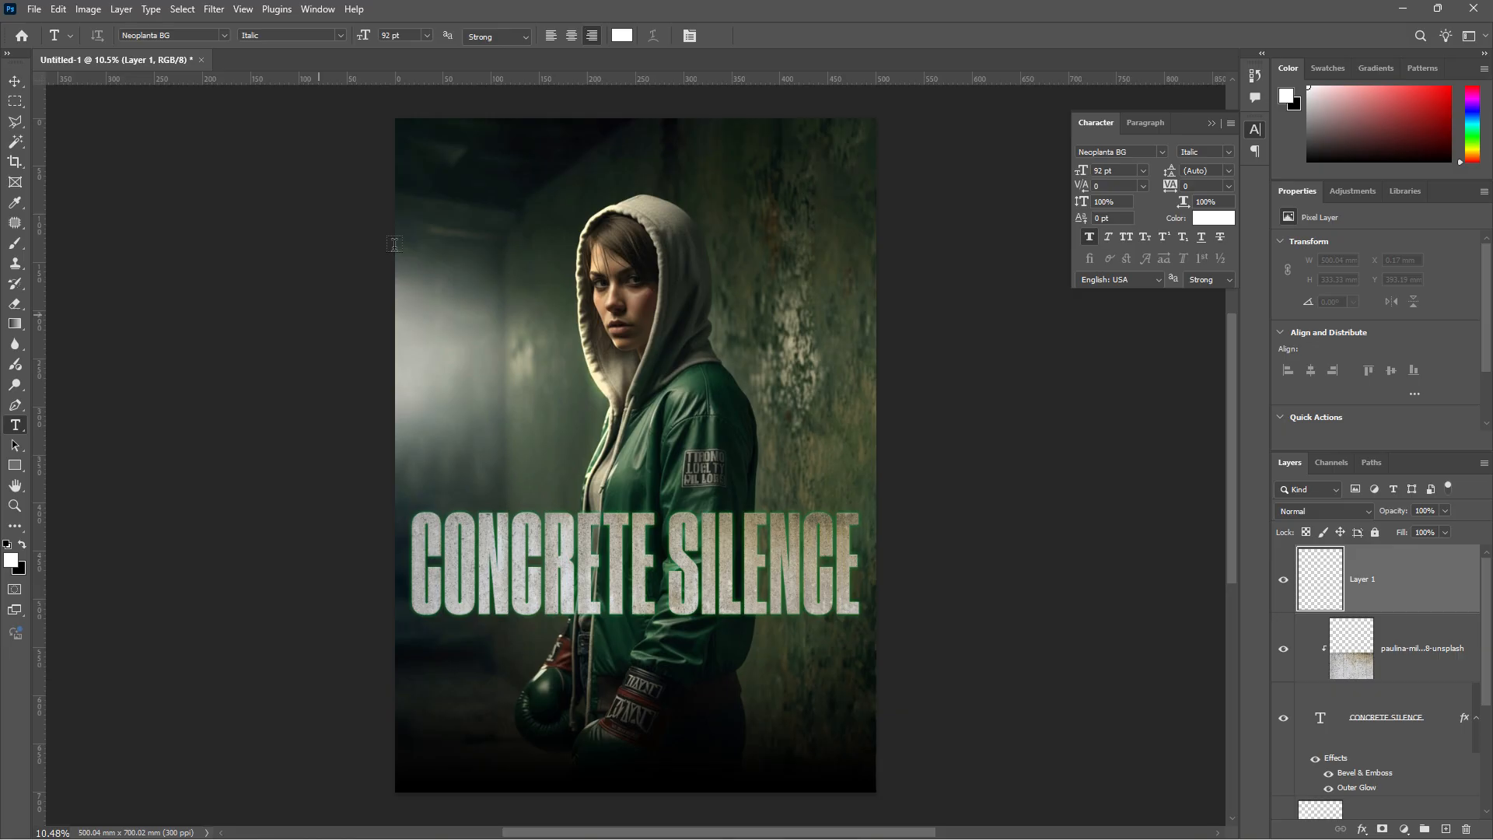
click(527, 153)
text(Silence hits harder)
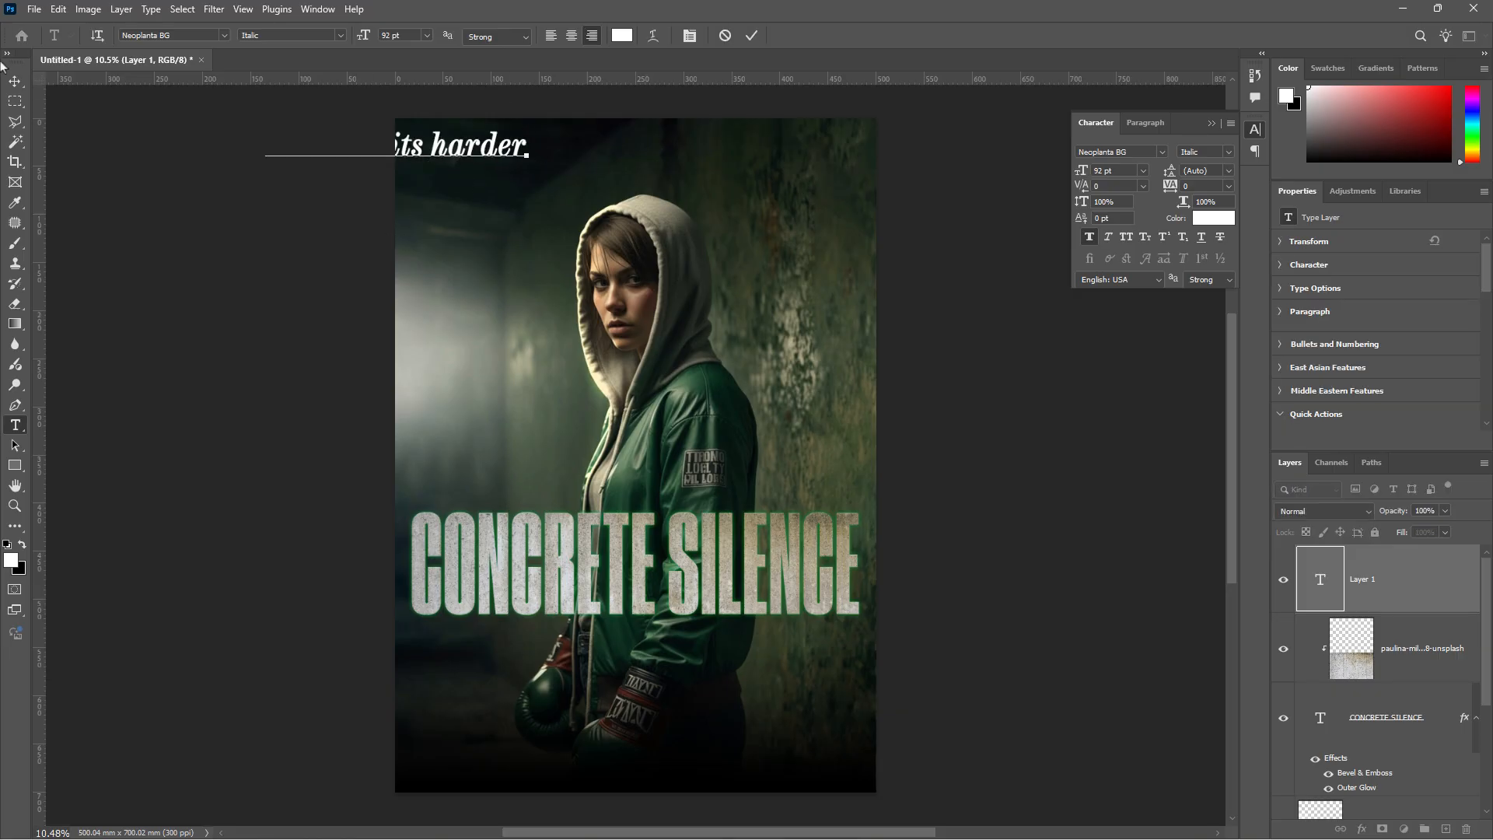
key(ctrl+Return)
key(v)
drag(479, 167, 710, 155)
- Set 'Silence' and 'harder' to Regular, leaving only 'hits' italic
double_click(710, 155)
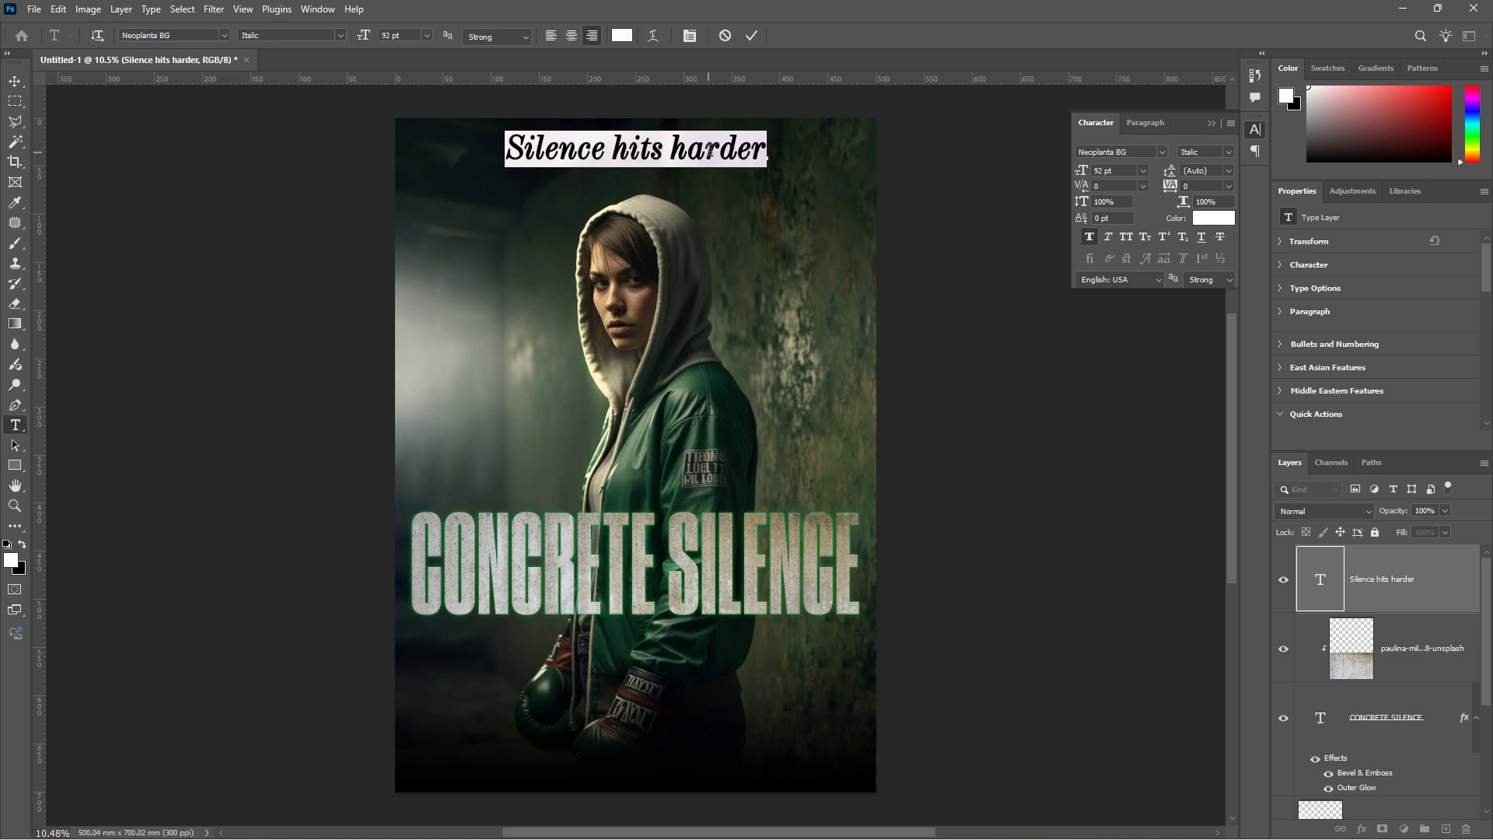
click(224, 37)
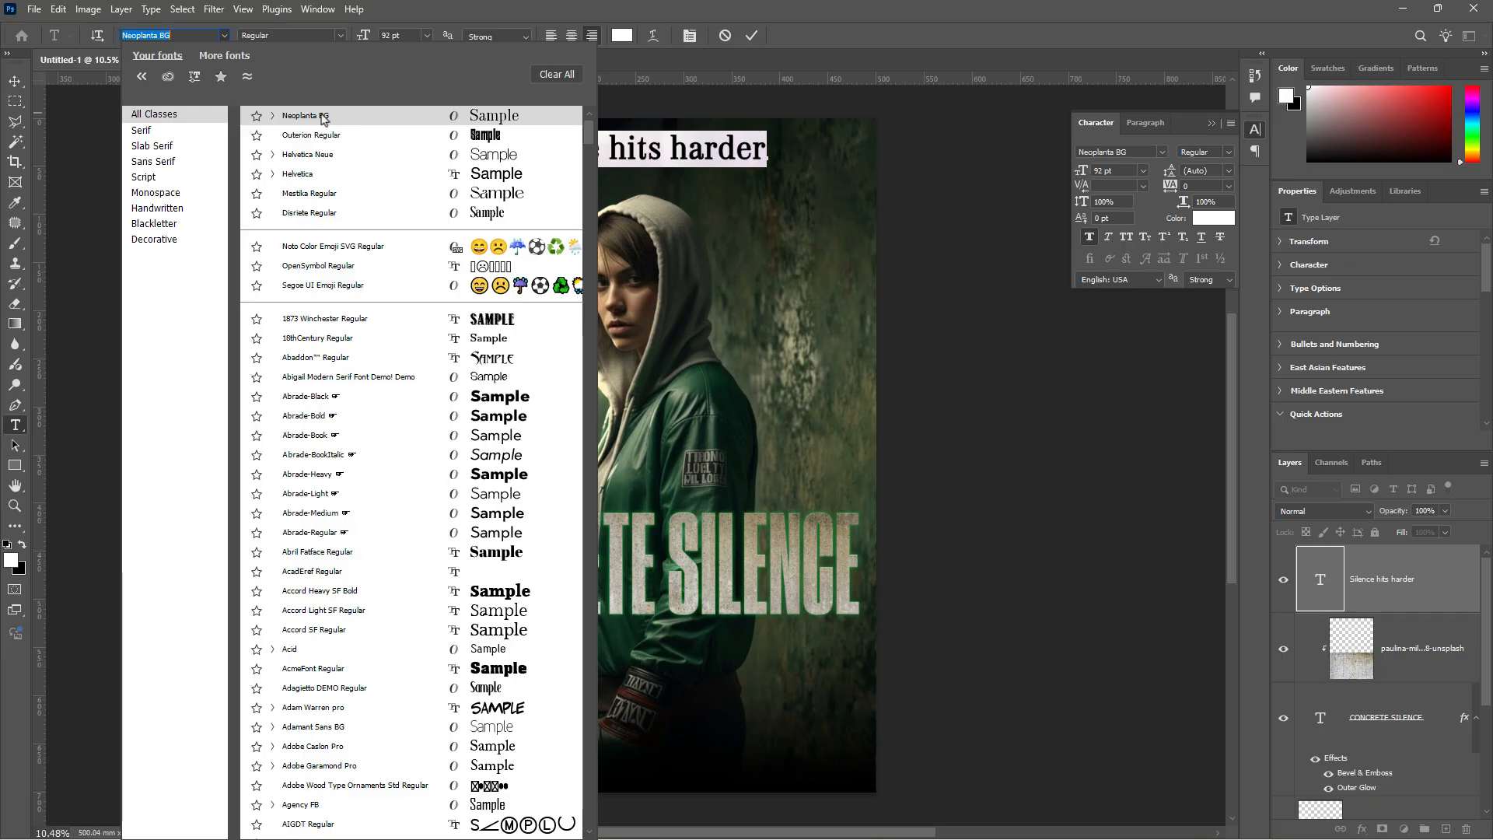
click(687, 159)
double_click(572, 145)
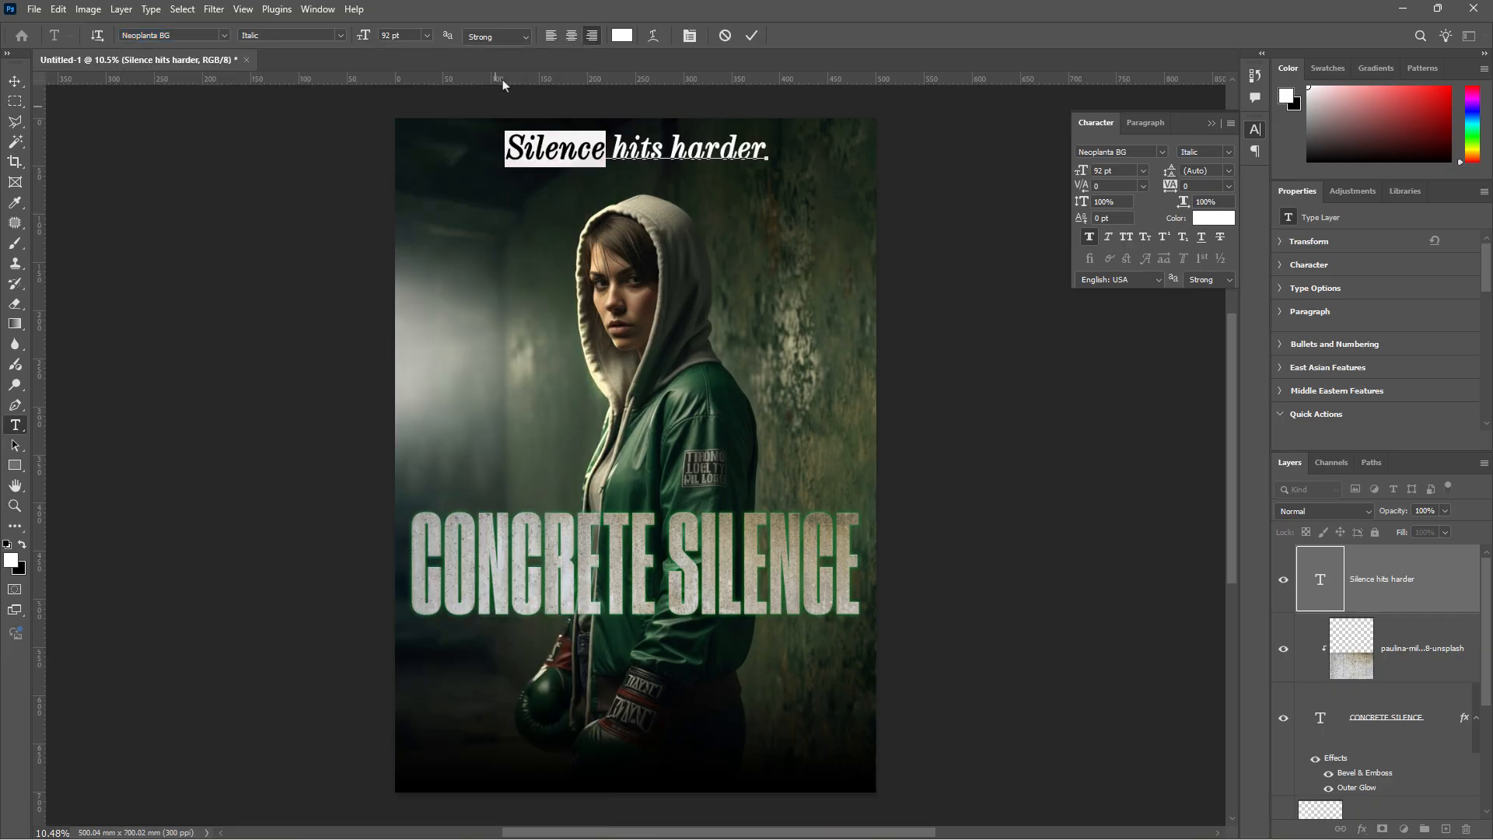
click(341, 36)
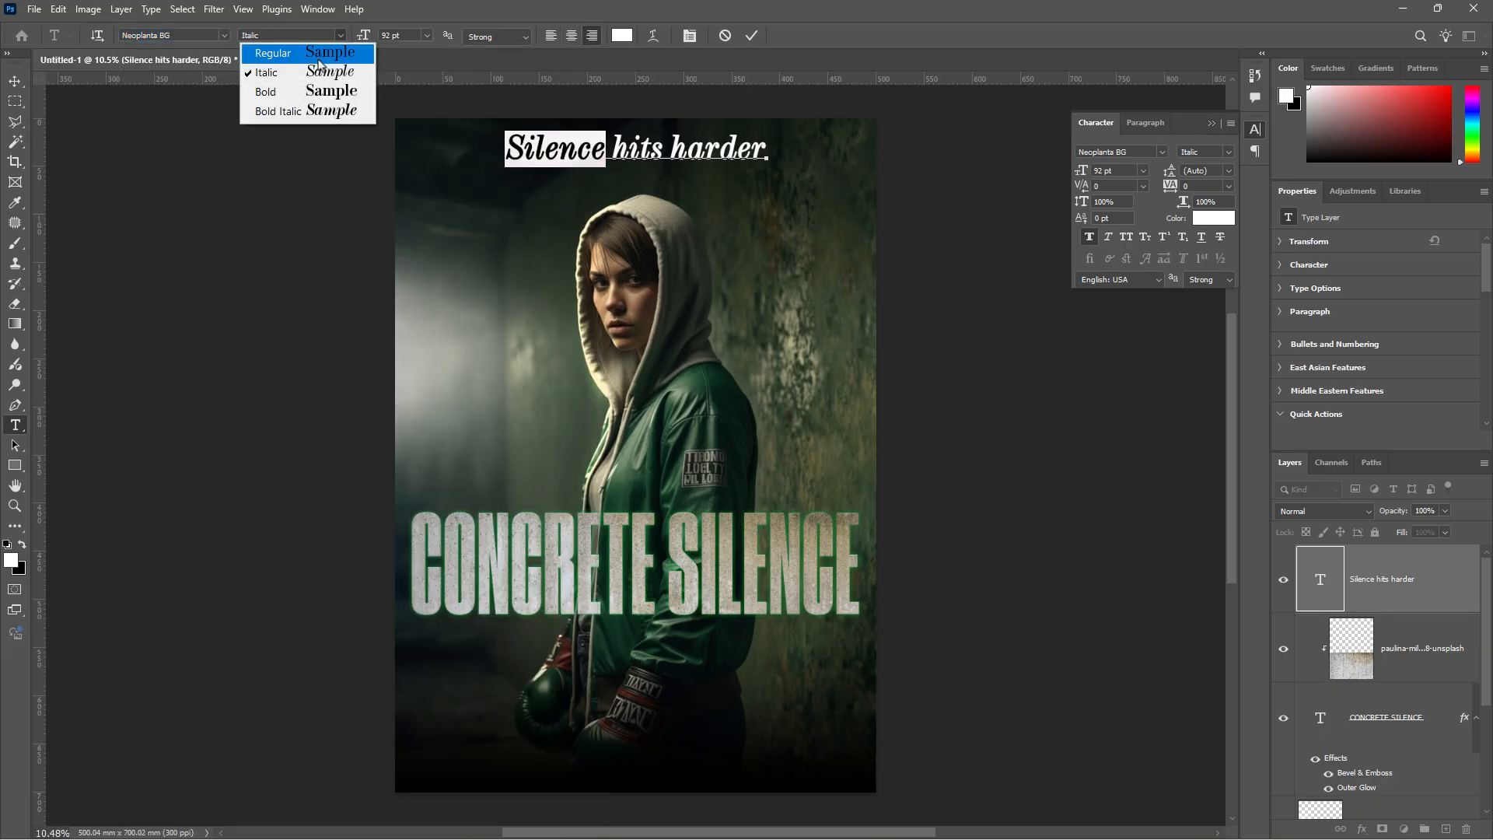
click(321, 53)
click(667, 147)
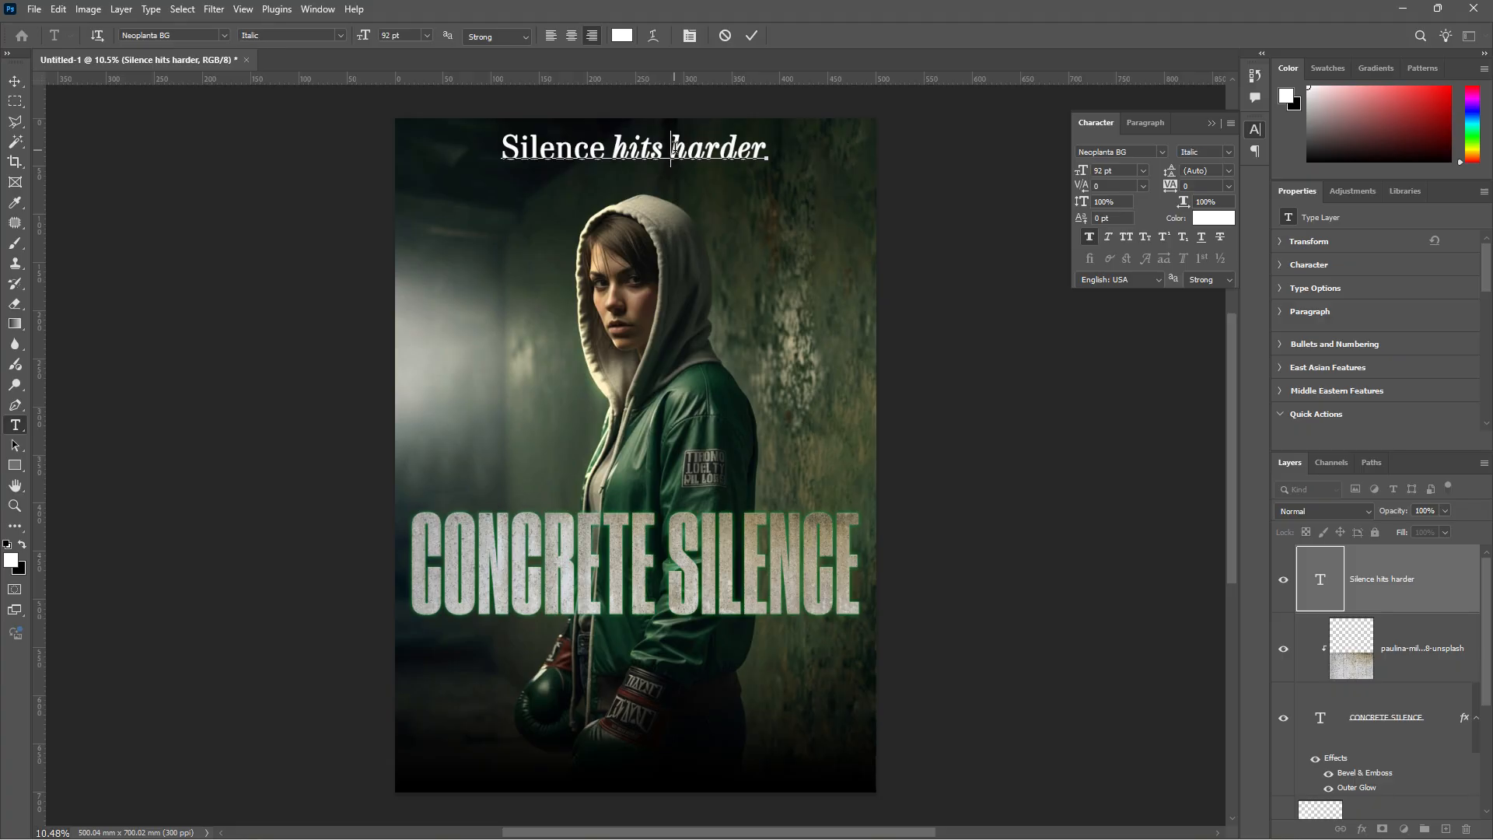
double_click(718, 148)
click(341, 35)
click(319, 51)
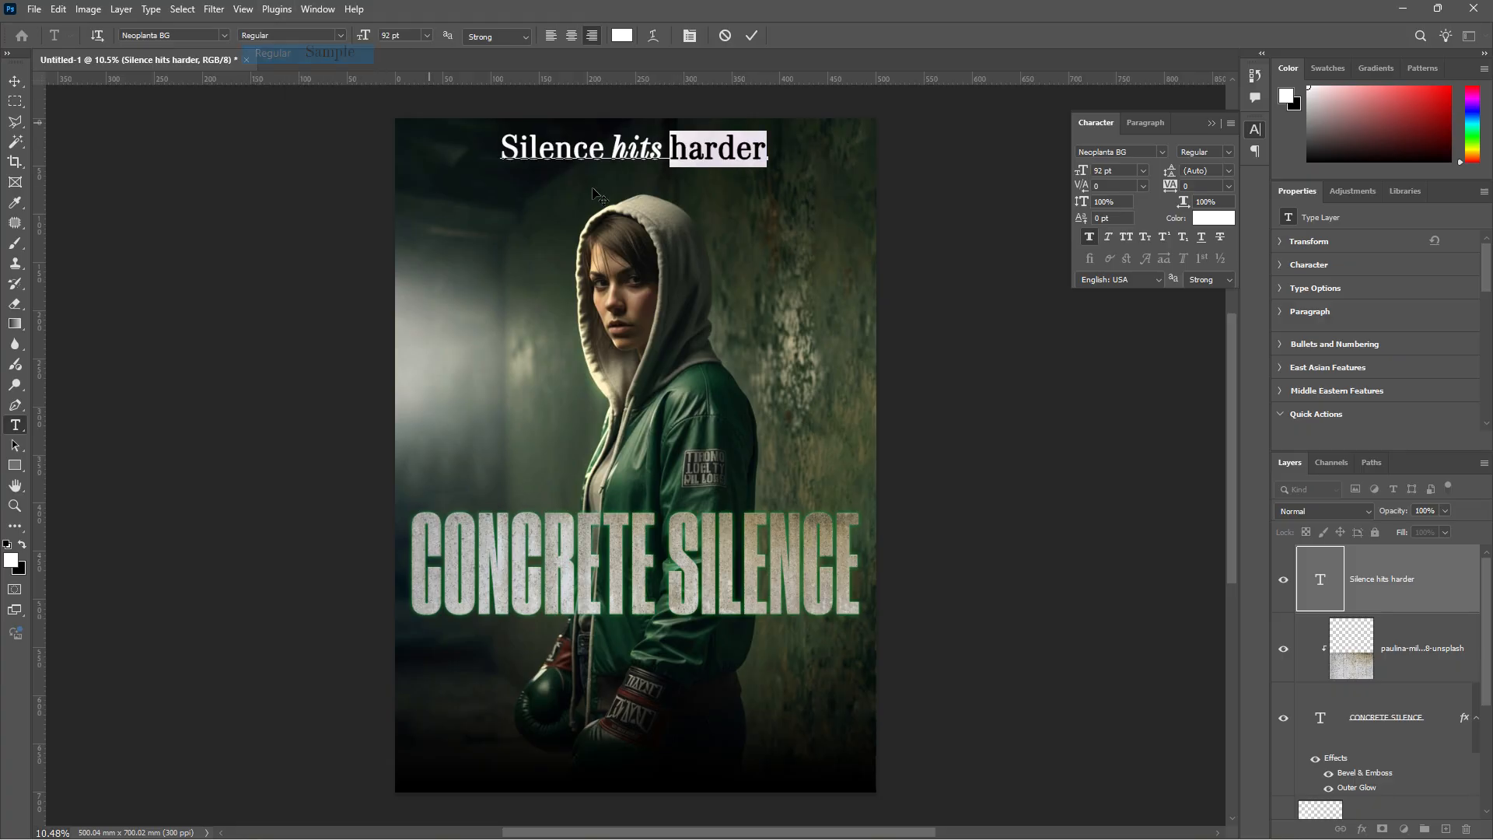
click(753, 149)
key(ctrl+a)
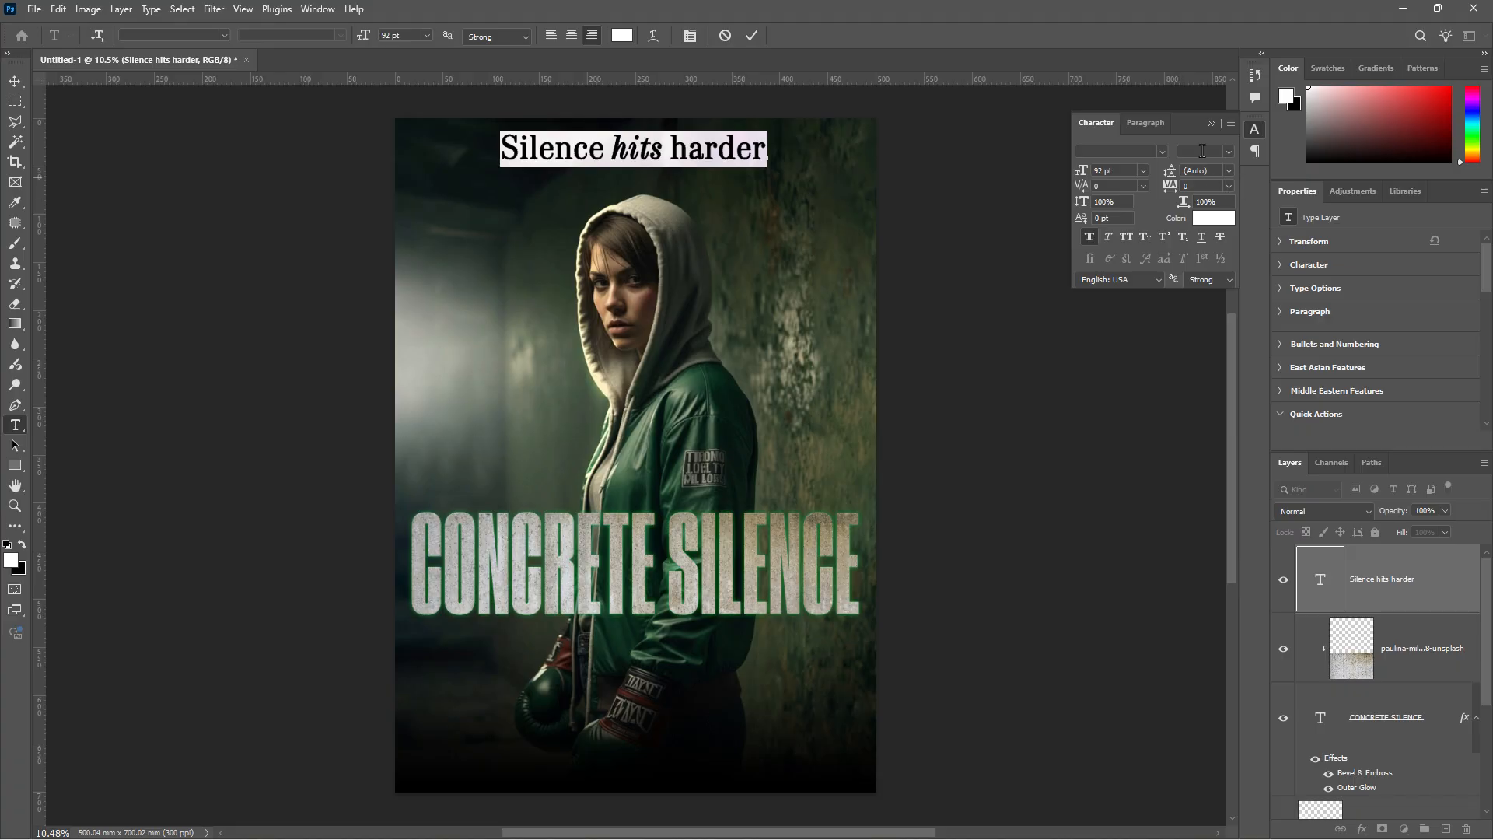
click(19, 83)
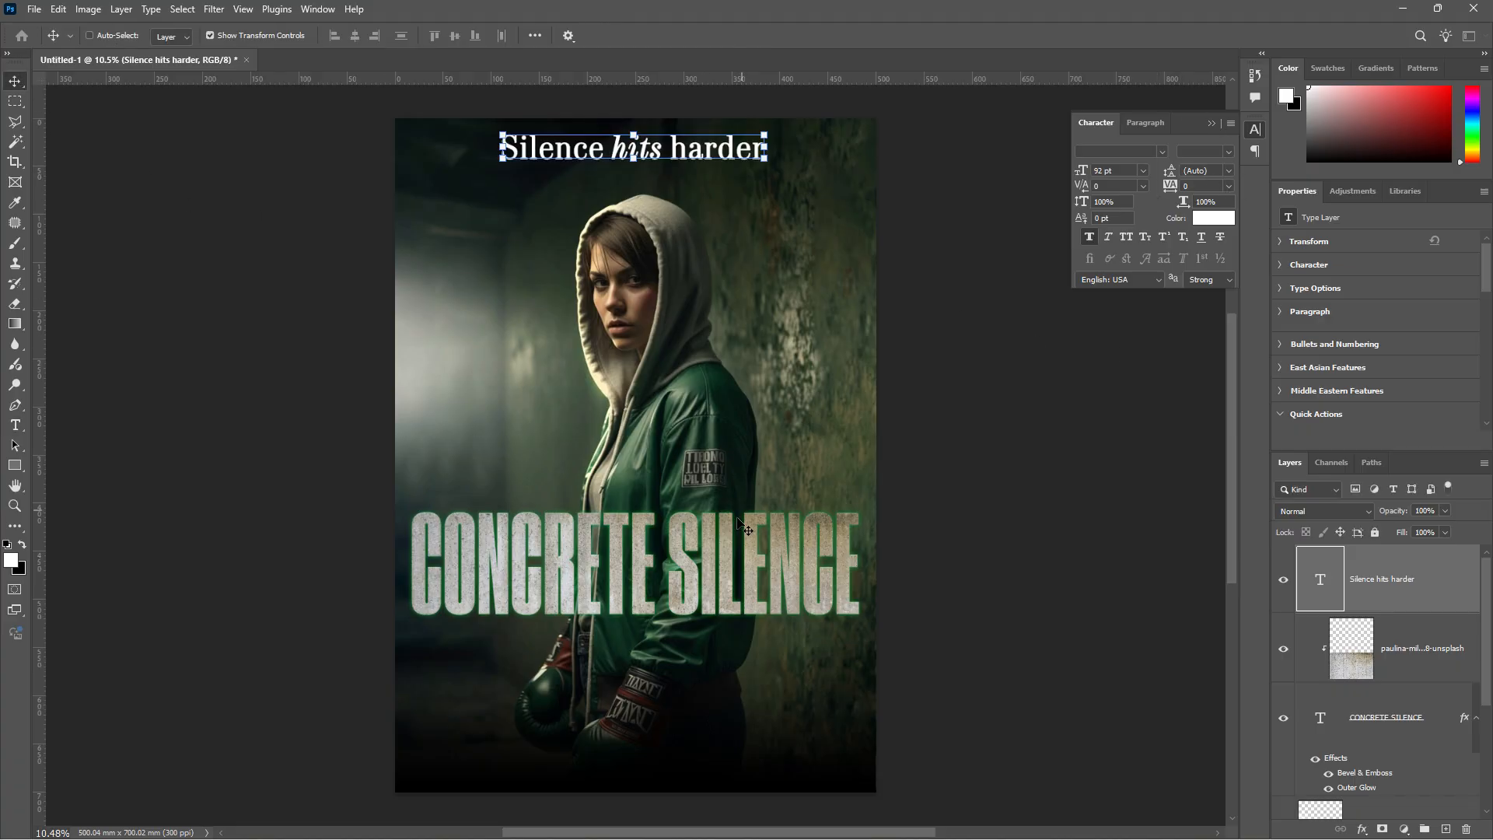
- Duplicate a text line below the title, set it to 60 pt, paste 'No crowd. No noise. No mercy.' and italicize it
key(alt)
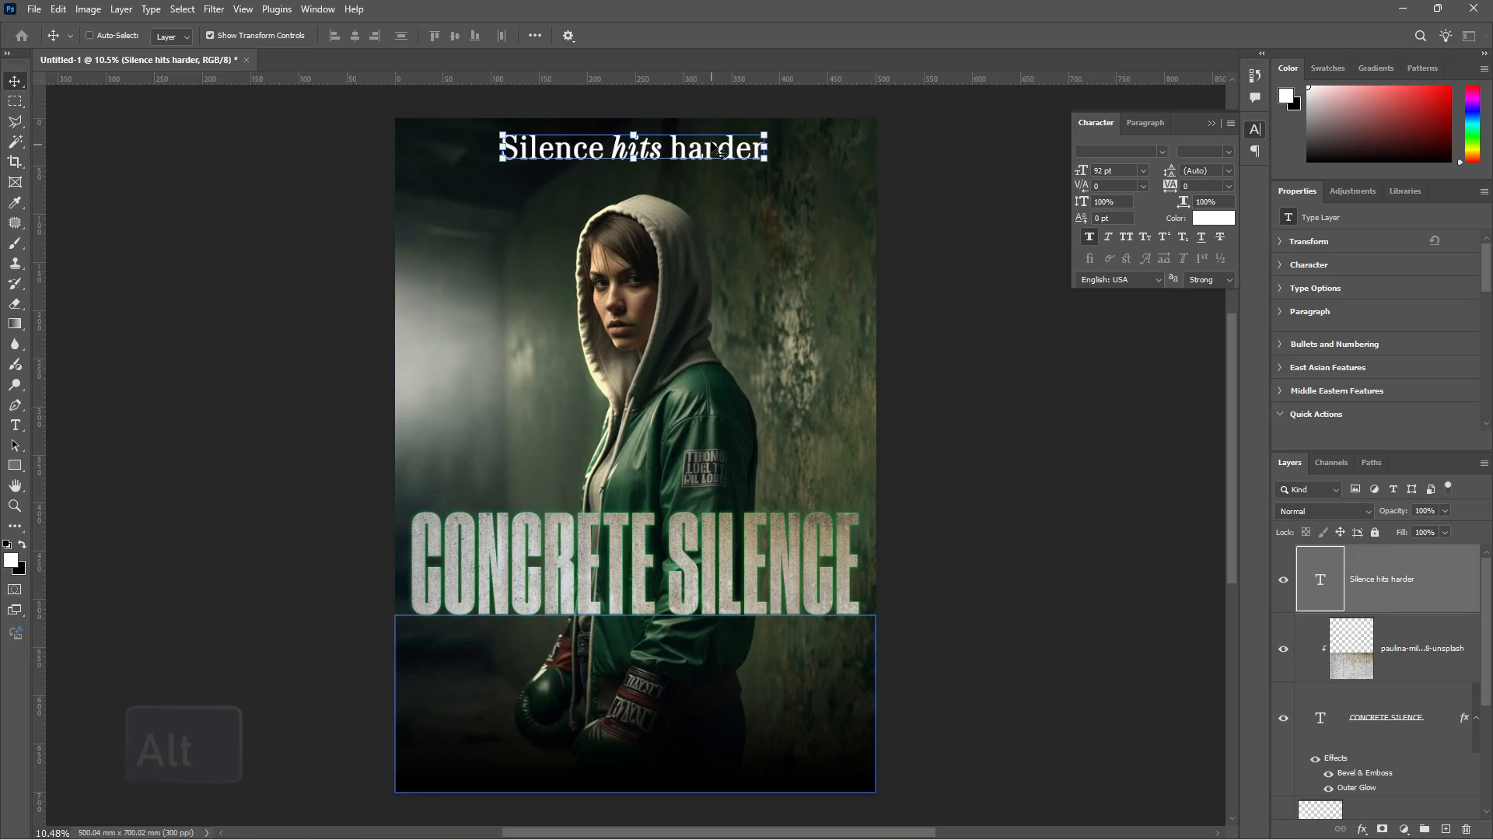
drag(714, 182, 809, 647)
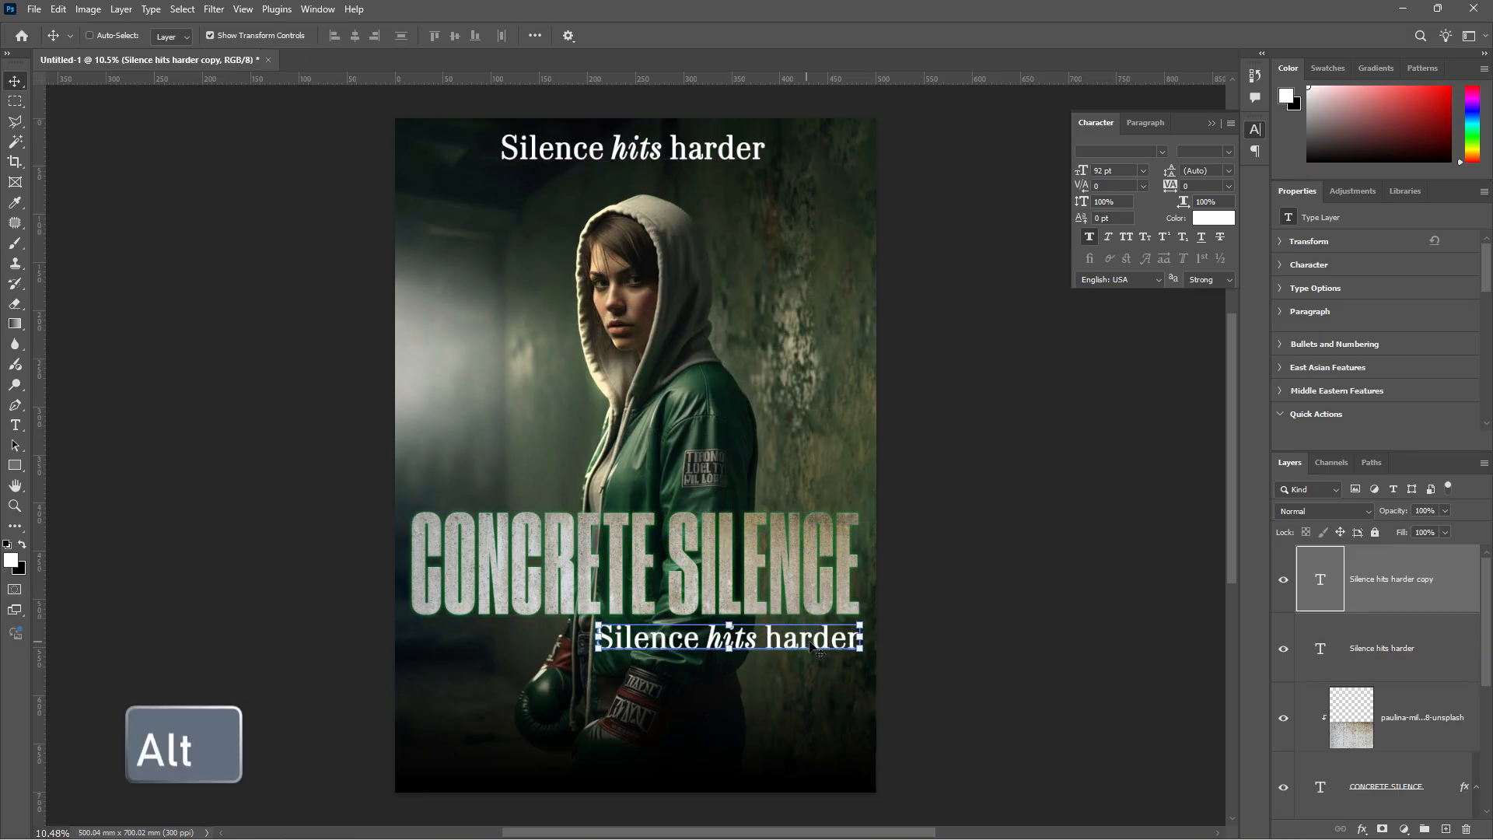
double_click(855, 639)
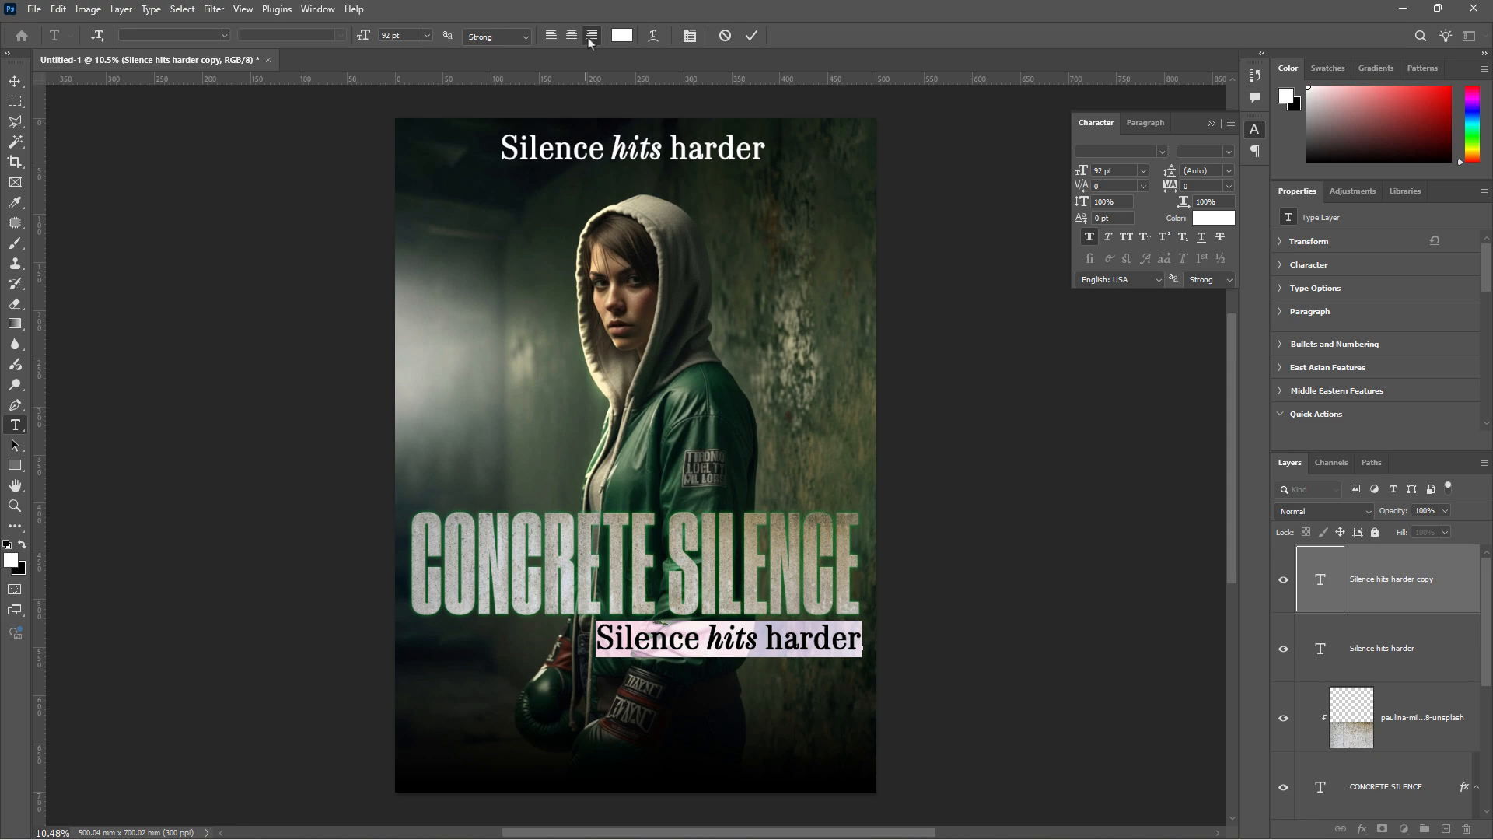
click(427, 36)
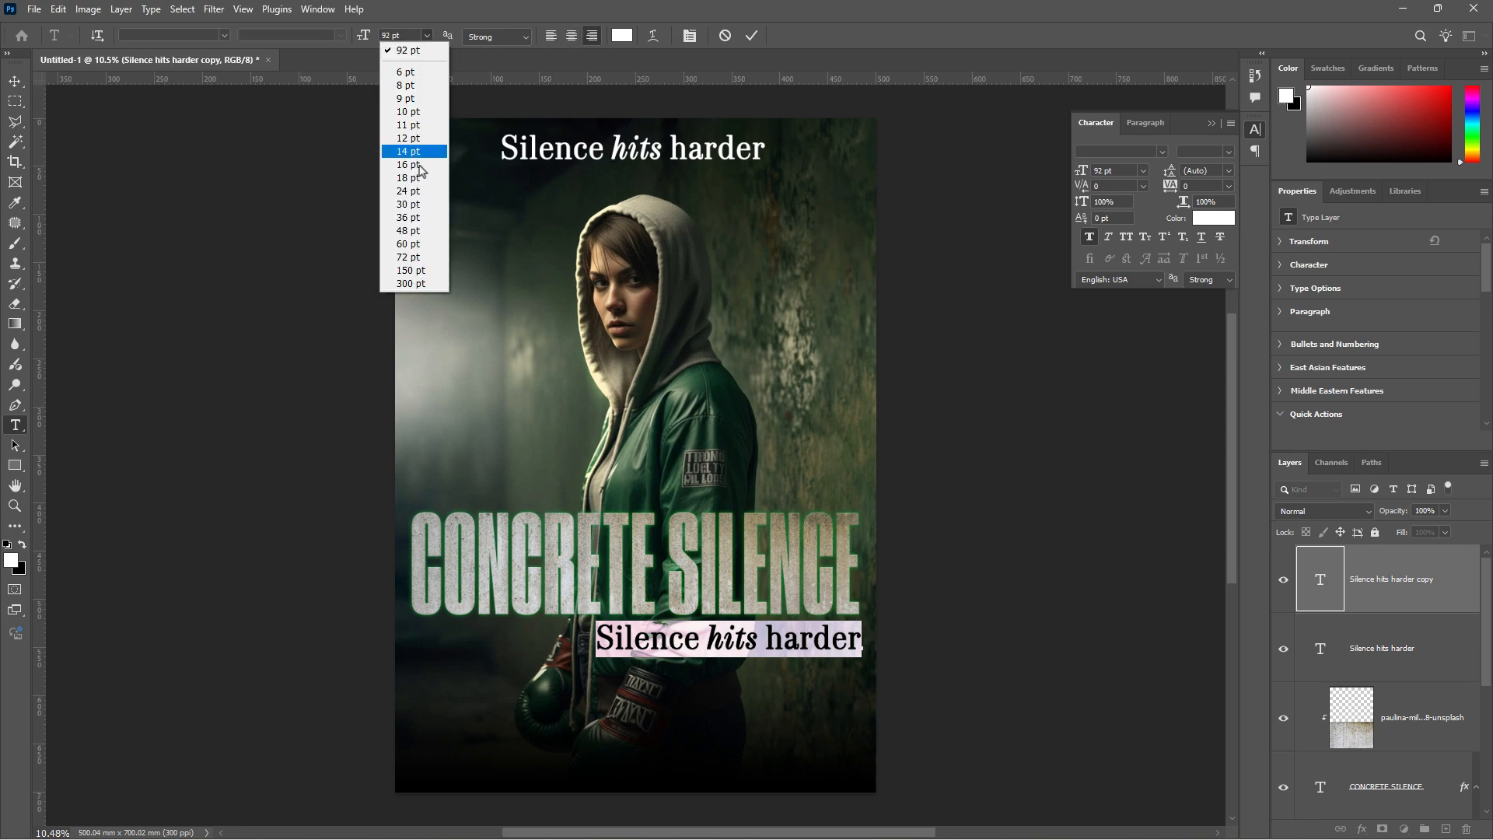
click(420, 248)
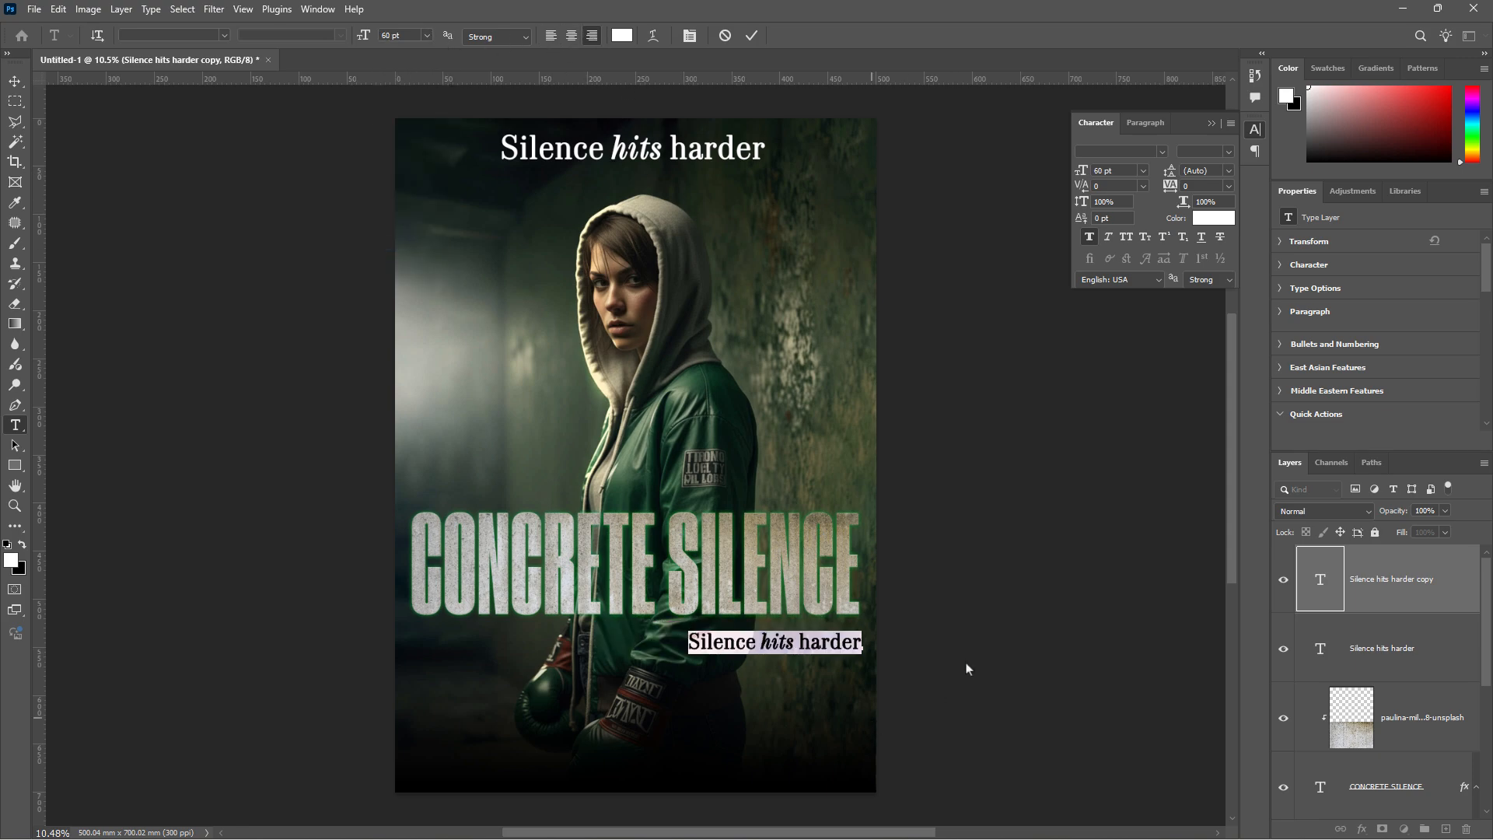
key(ctrl+v)
drag(576, 654, 875, 651)
click(343, 35)
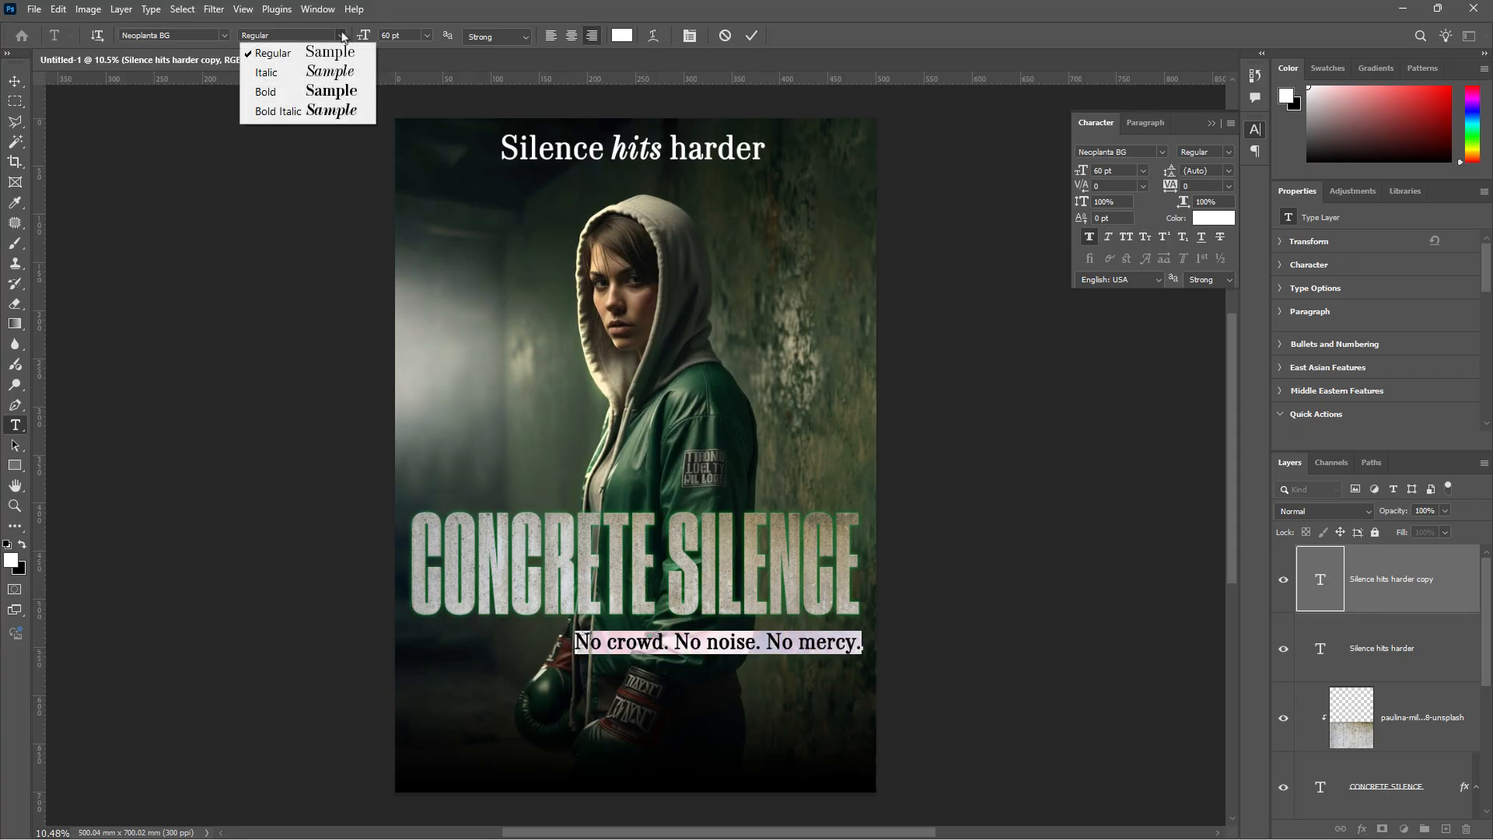
click(328, 71)
- Nudge the tagline slightly up beneath the title and select the 'Silence hits harder' layer
click(14, 82)
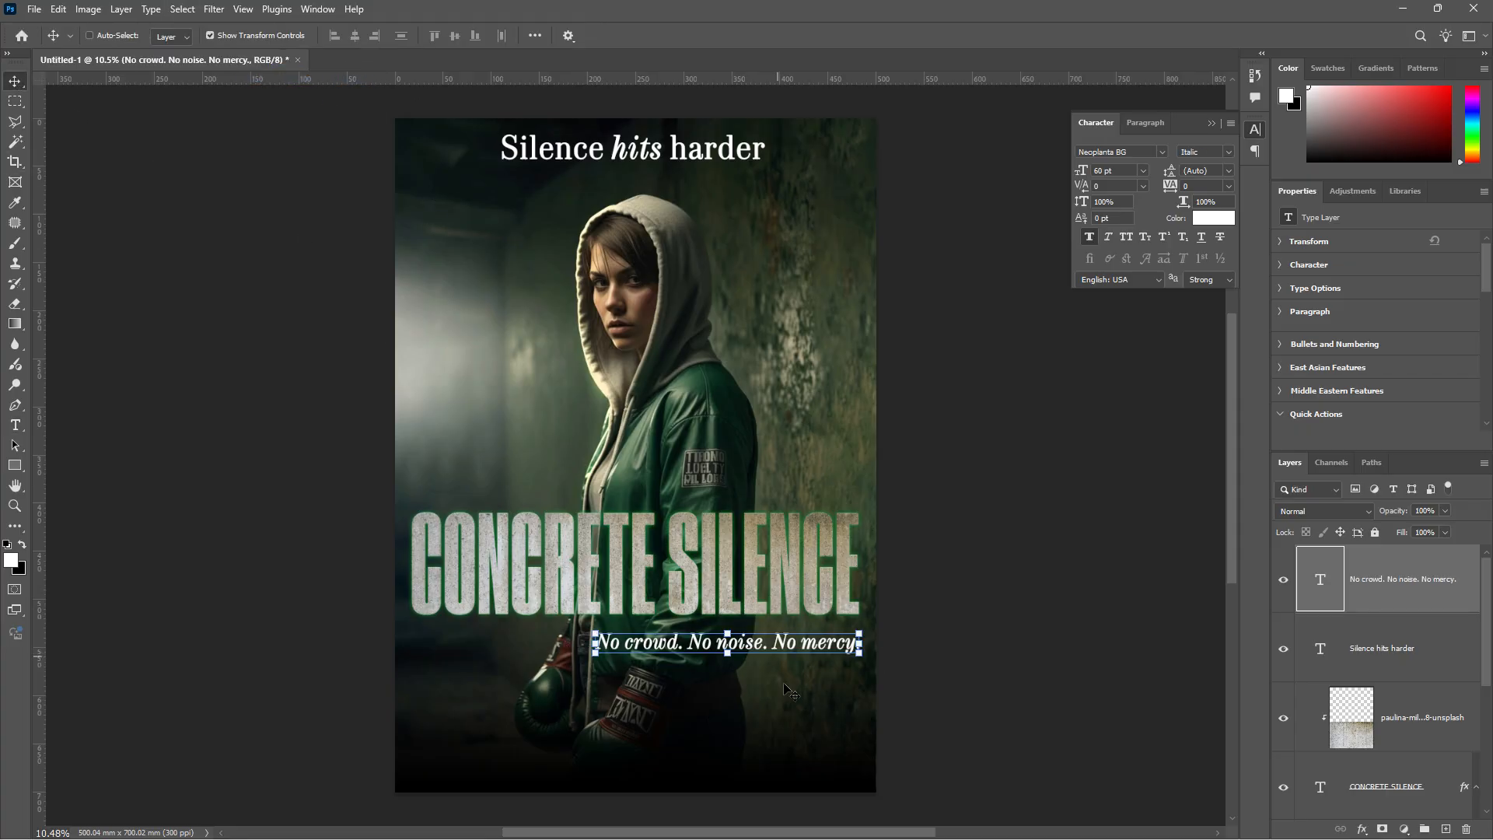
scroll(776, 684, up, 7)
drag(792, 610, 792, 592)
scroll(856, 555, down, 2)
scroll(856, 555, down, 2)
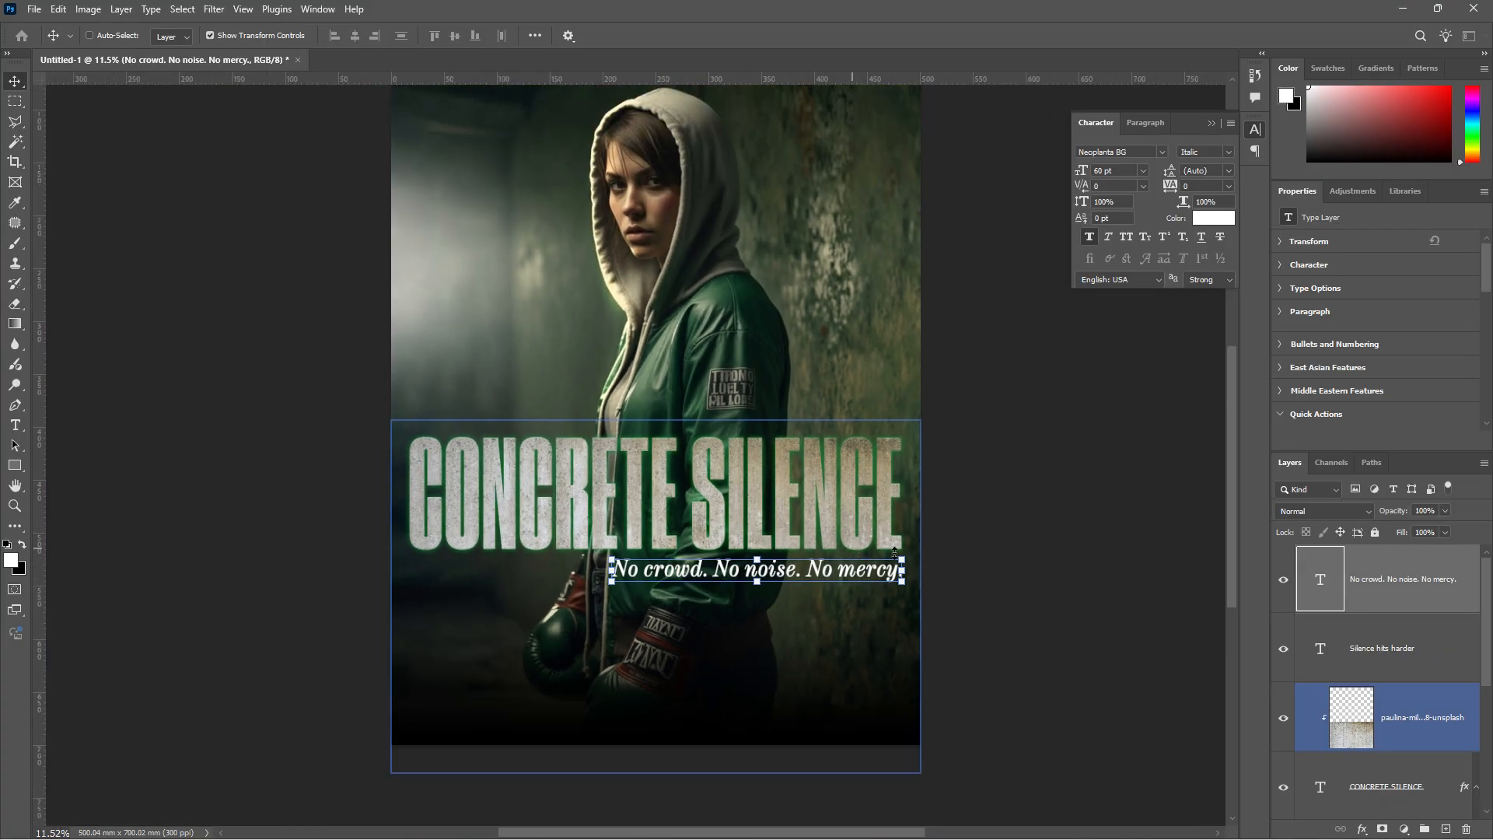
scroll(549, 529, up, 2)
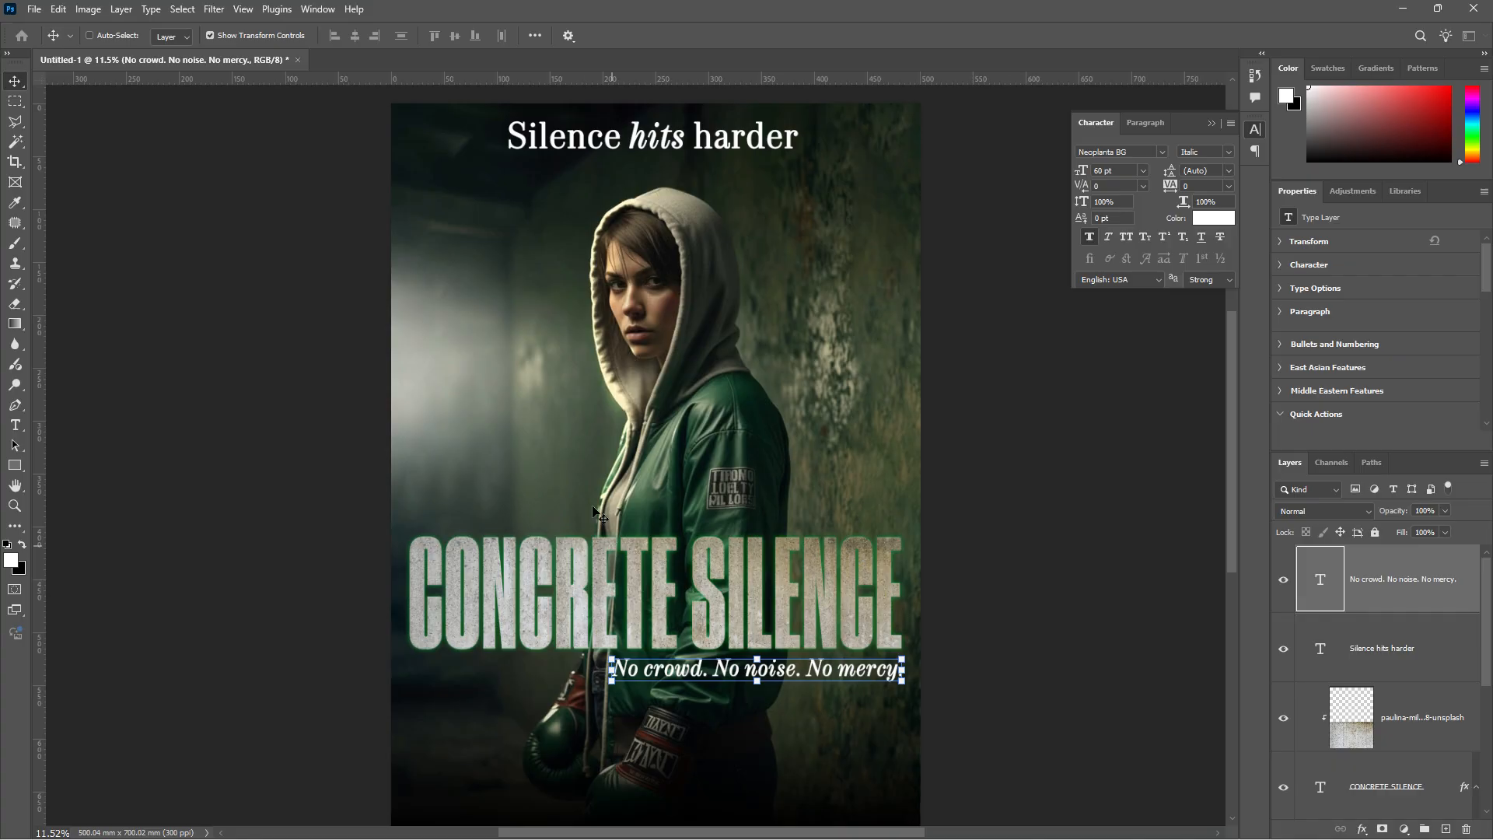
click(1413, 654)
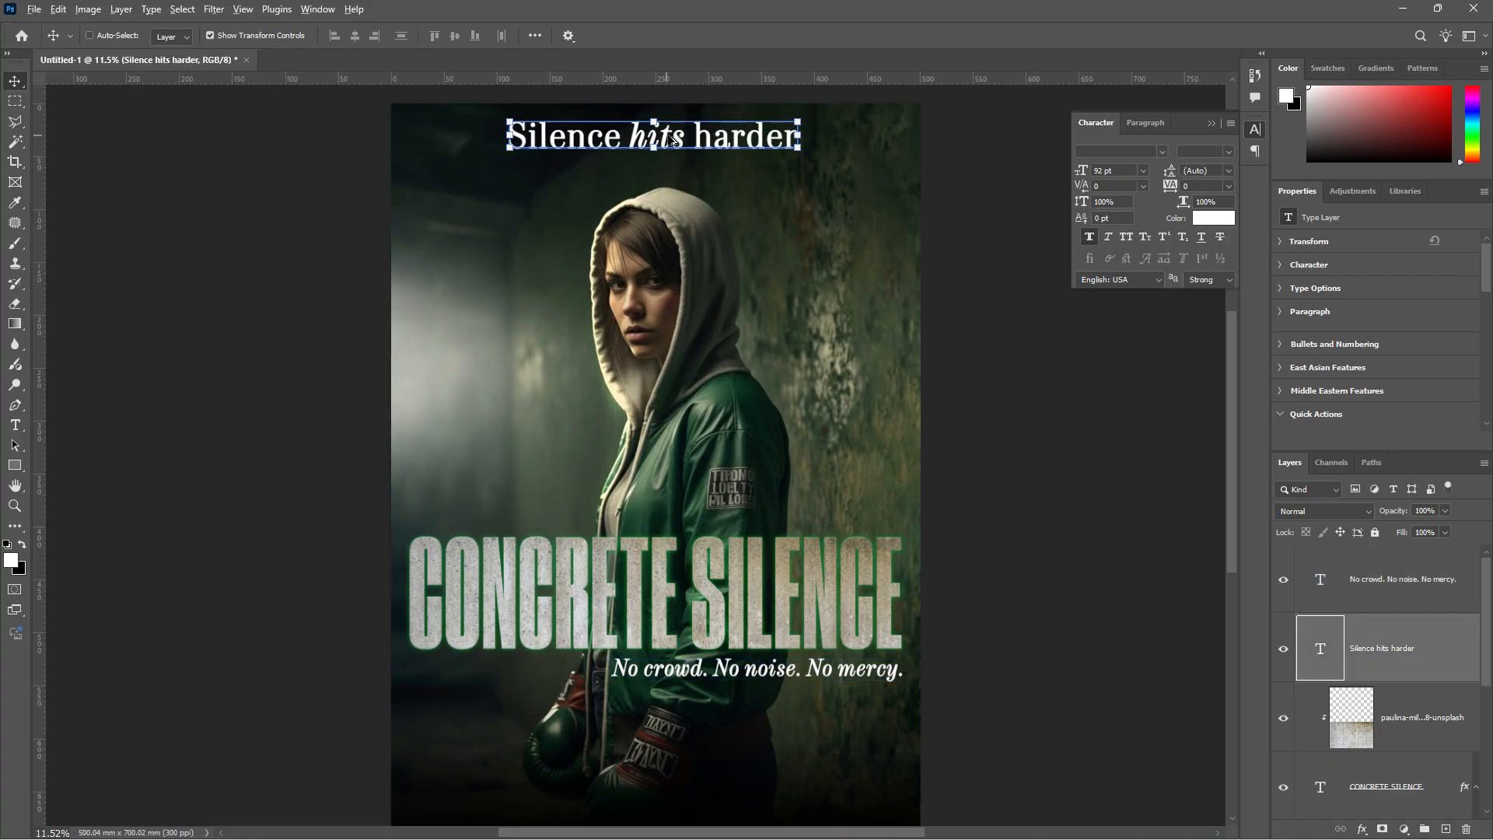
drag(700, 137, 605, 463)
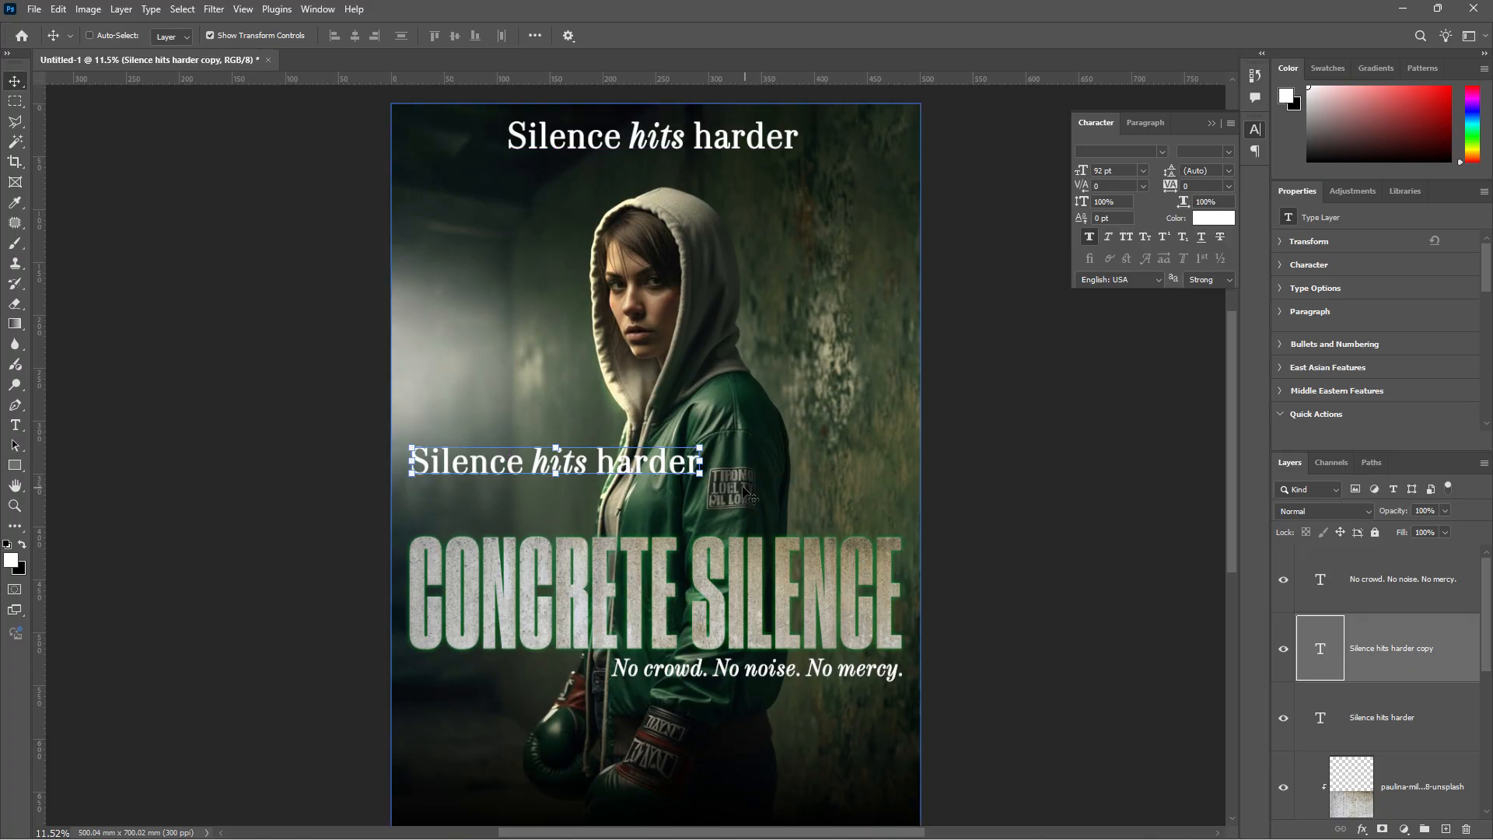
double_click(656, 464)
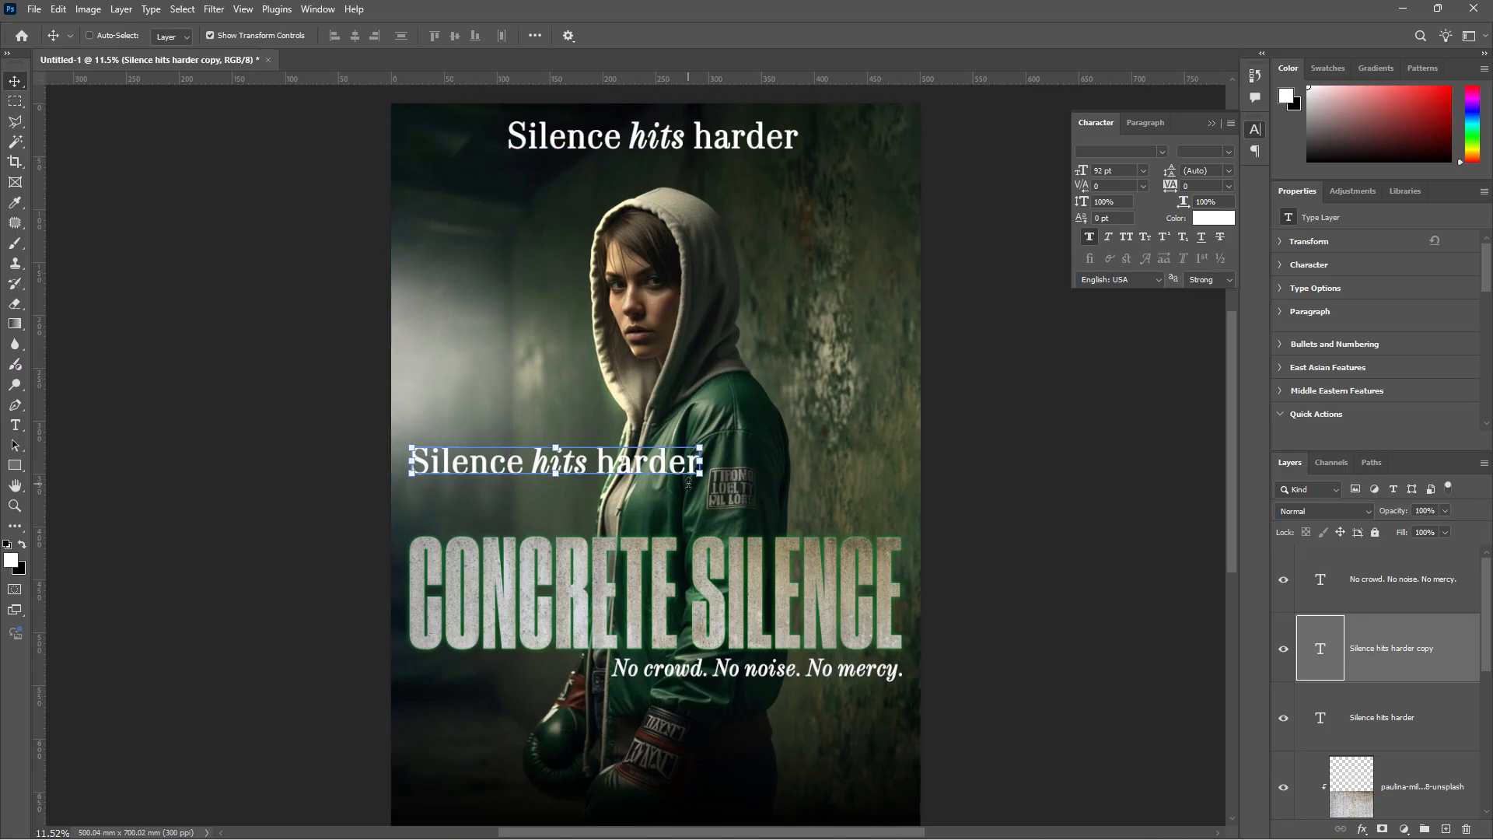
key(ctrl+a)
click(15, 81)
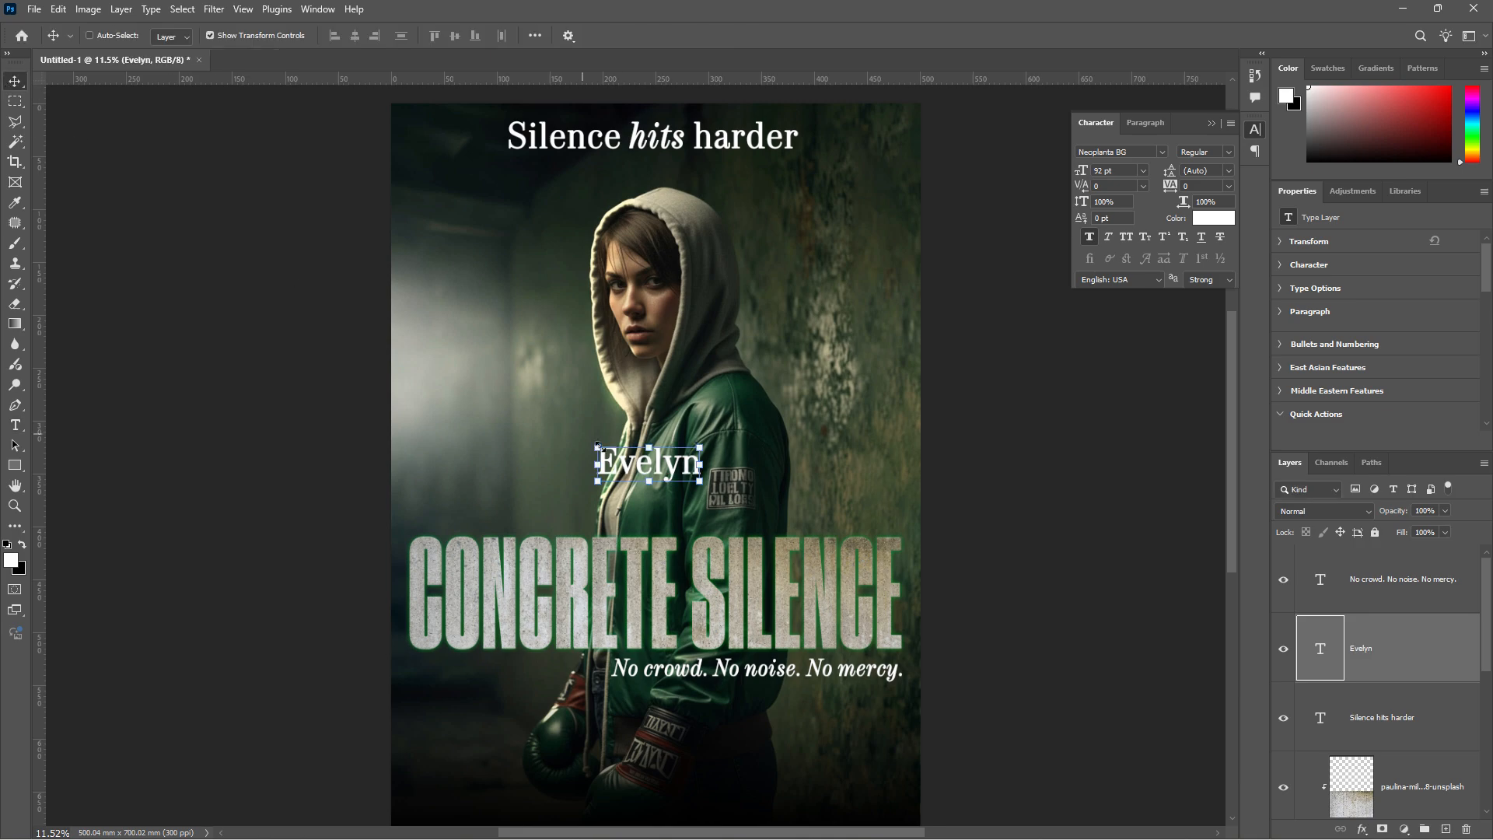
drag(628, 473, 441, 466)
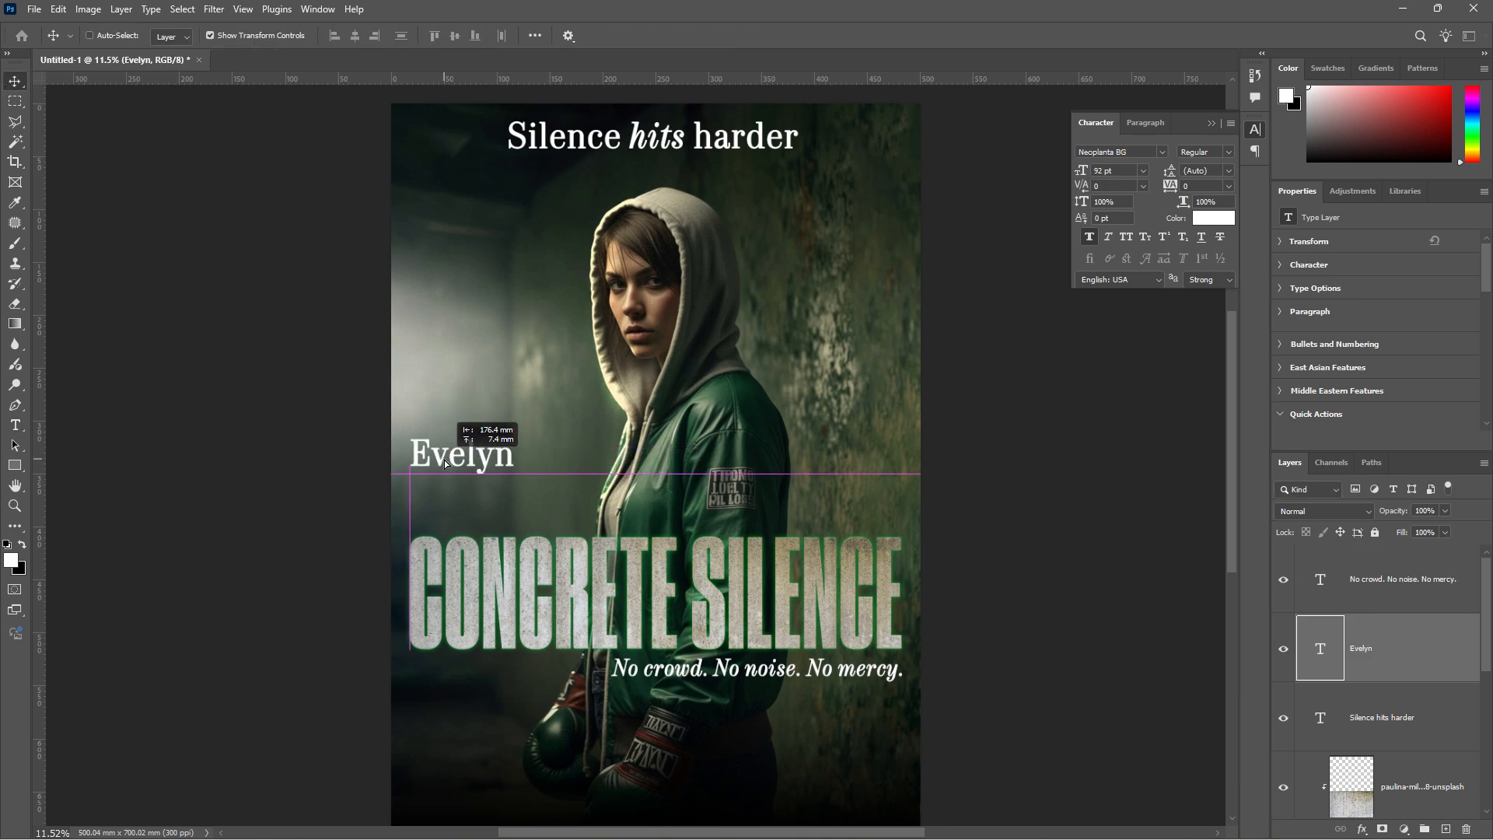
double_click(509, 459)
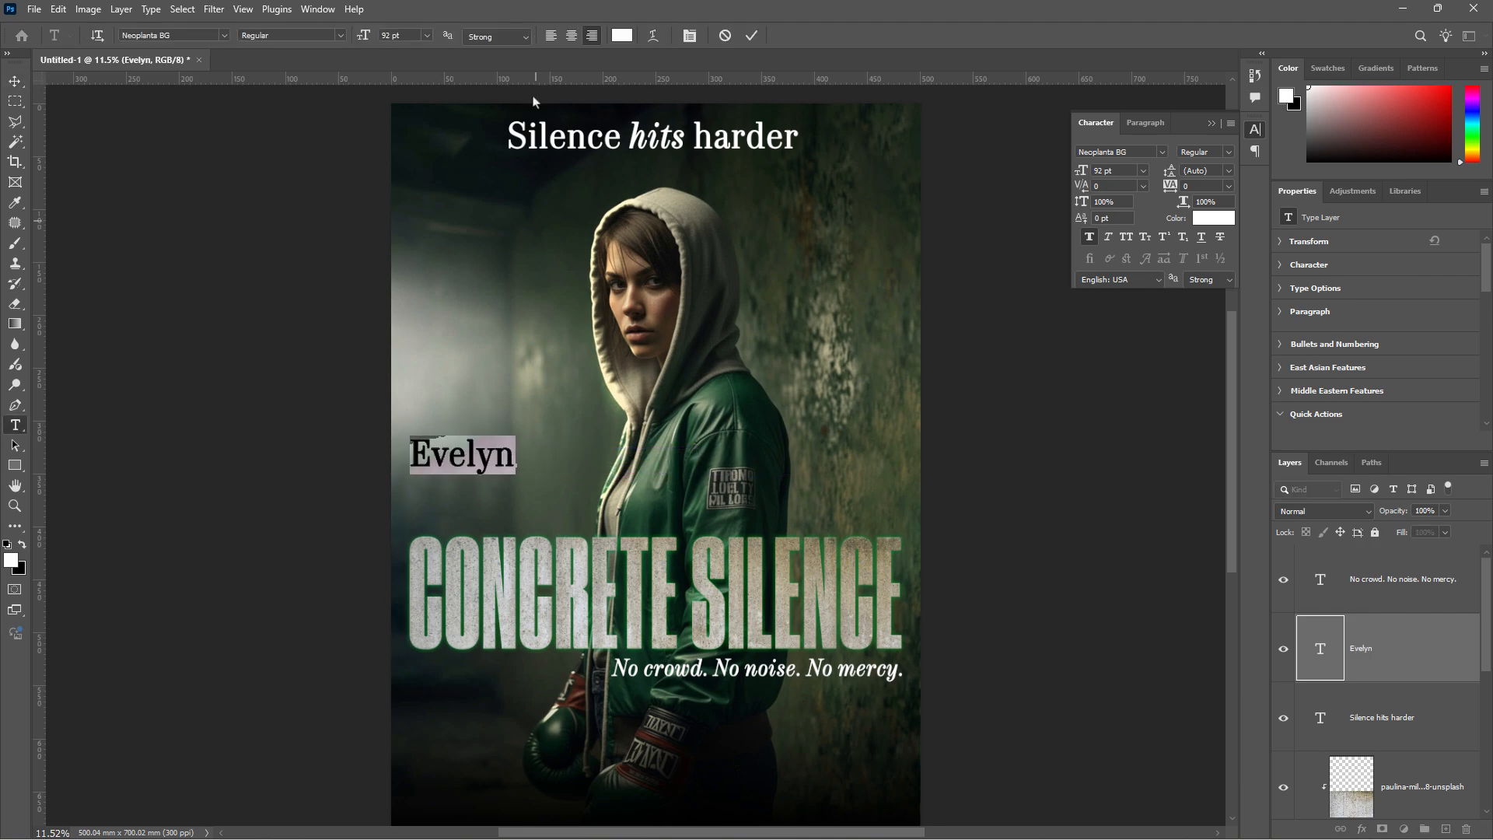
click(341, 36)
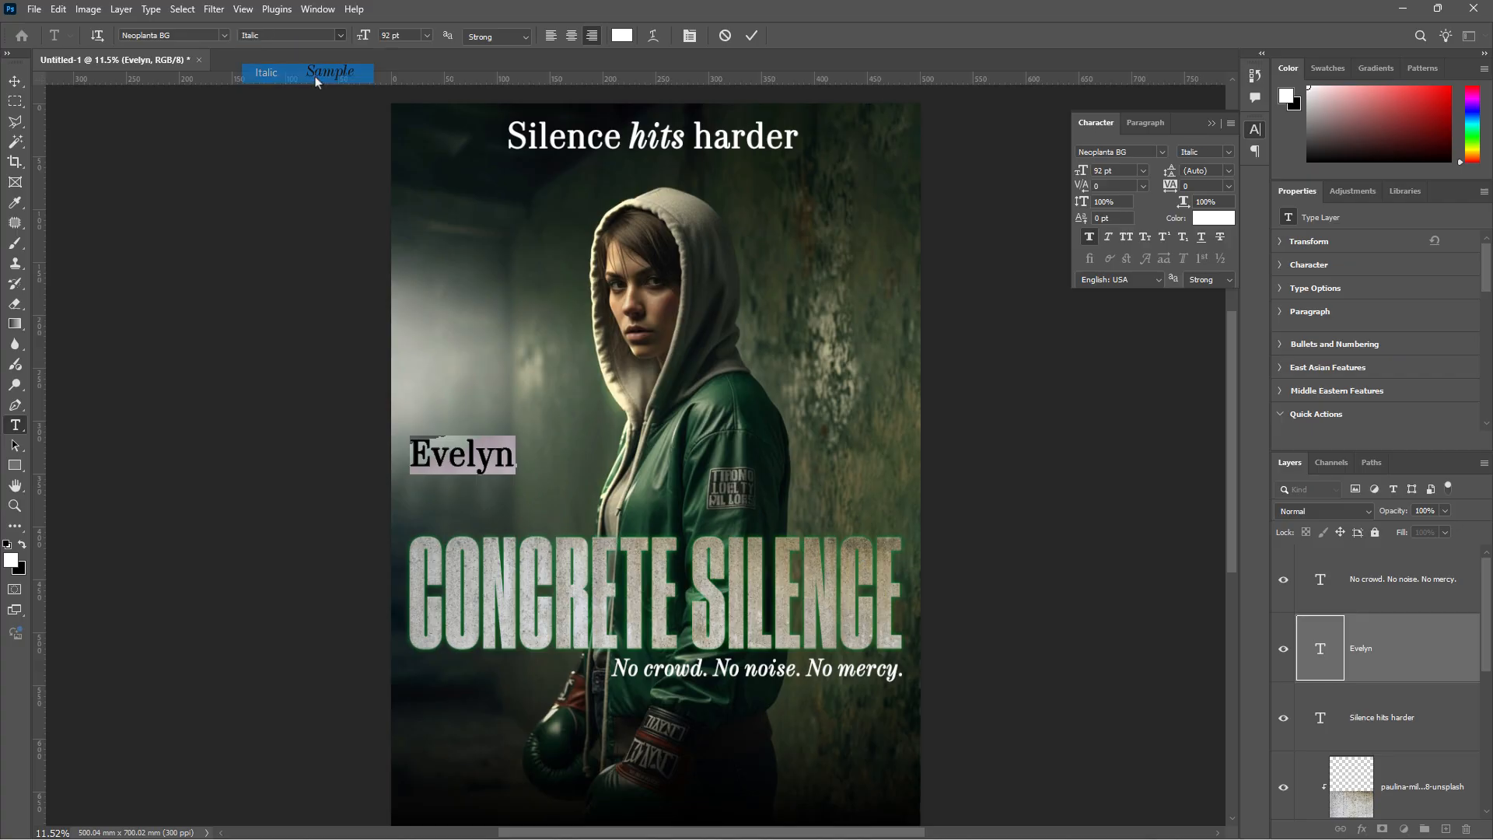
click(311, 72)
click(15, 81)
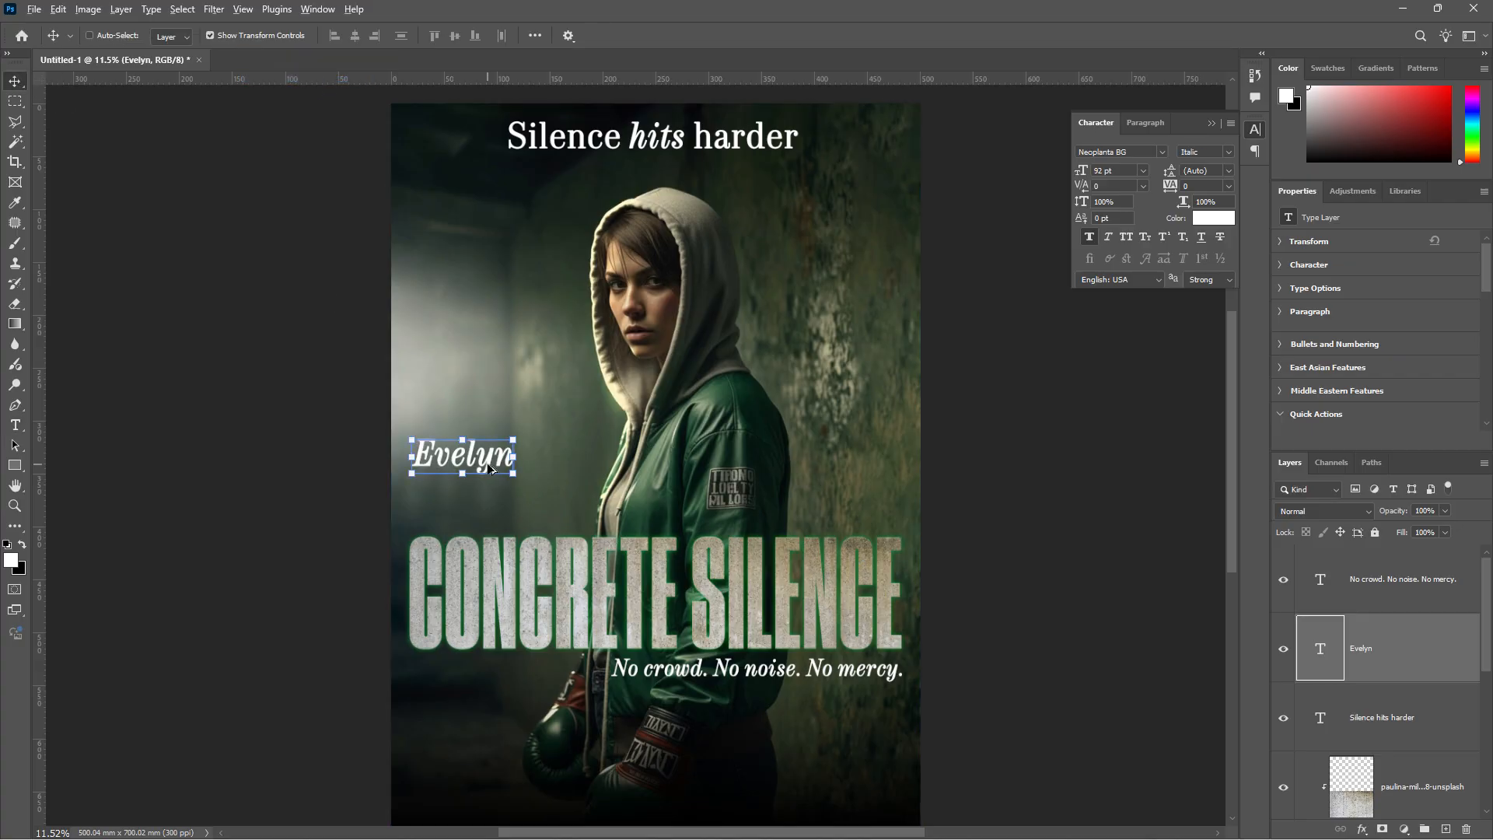
drag(490, 467, 491, 511)
double_click(492, 510)
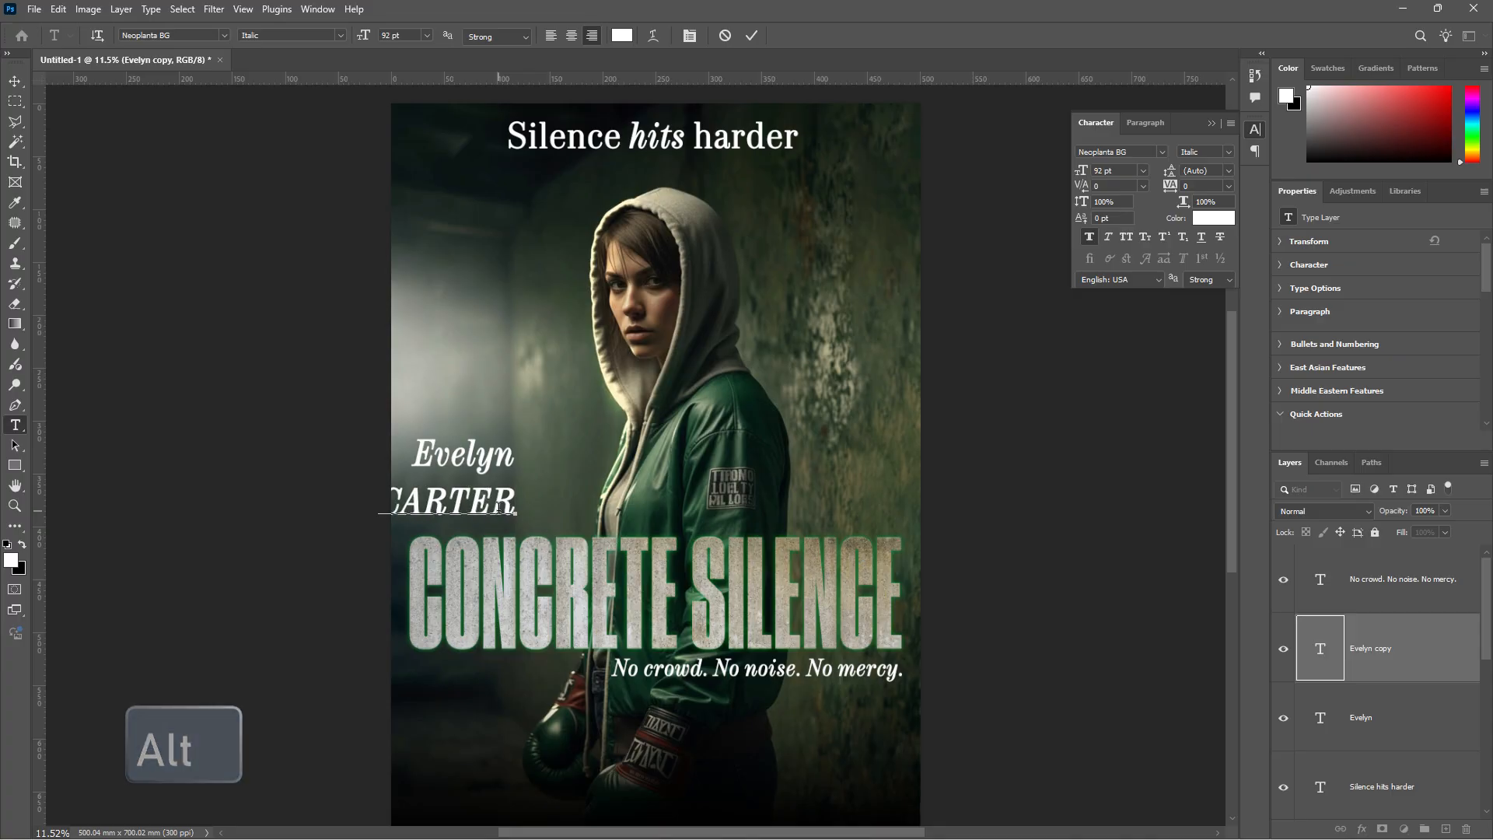
double_click(499, 507)
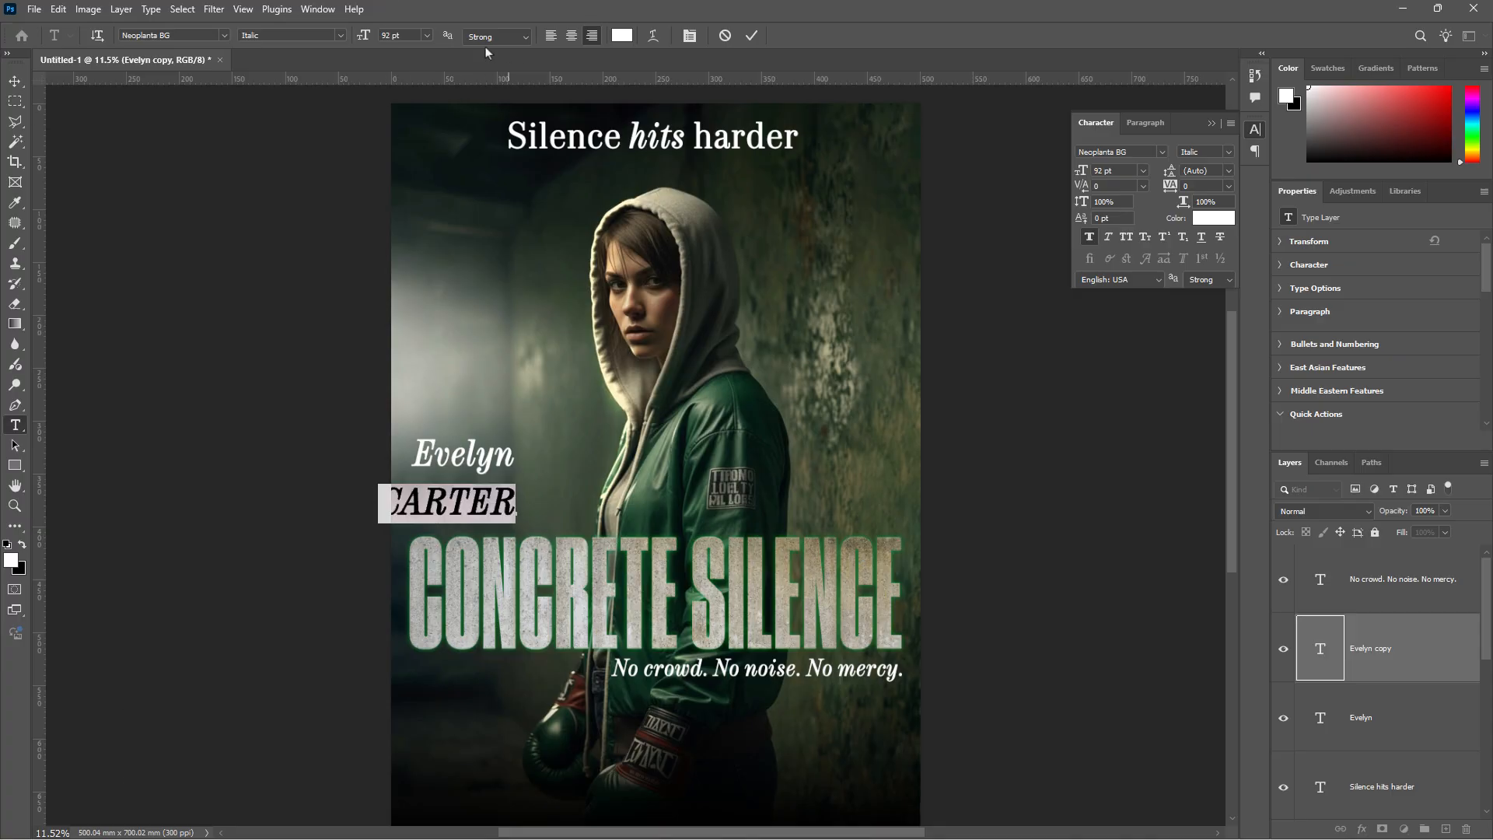
click(340, 35)
click(346, 53)
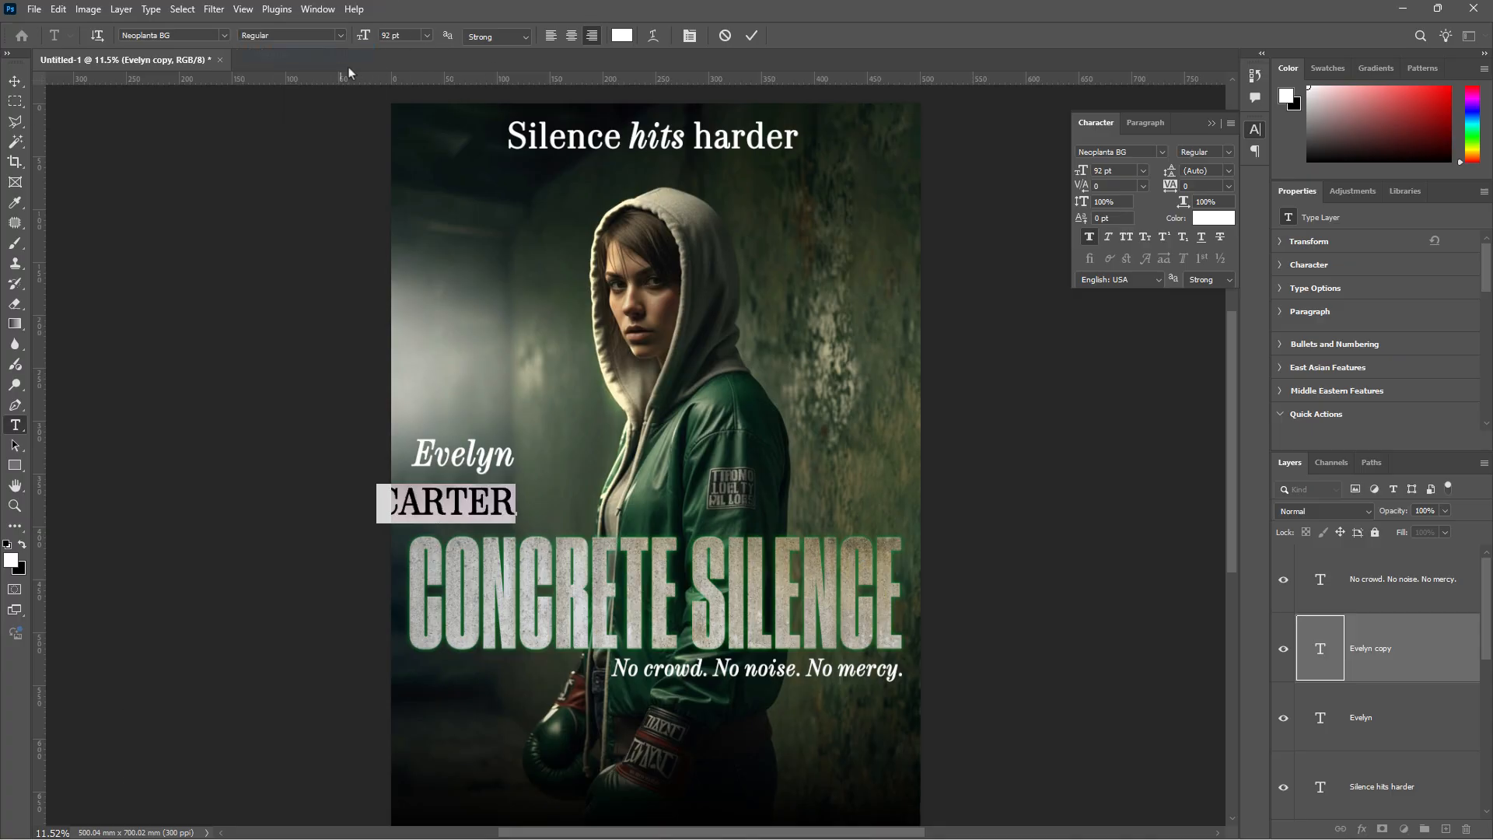
click(15, 81)
drag(454, 503, 563, 535)
key(ctrl+t)
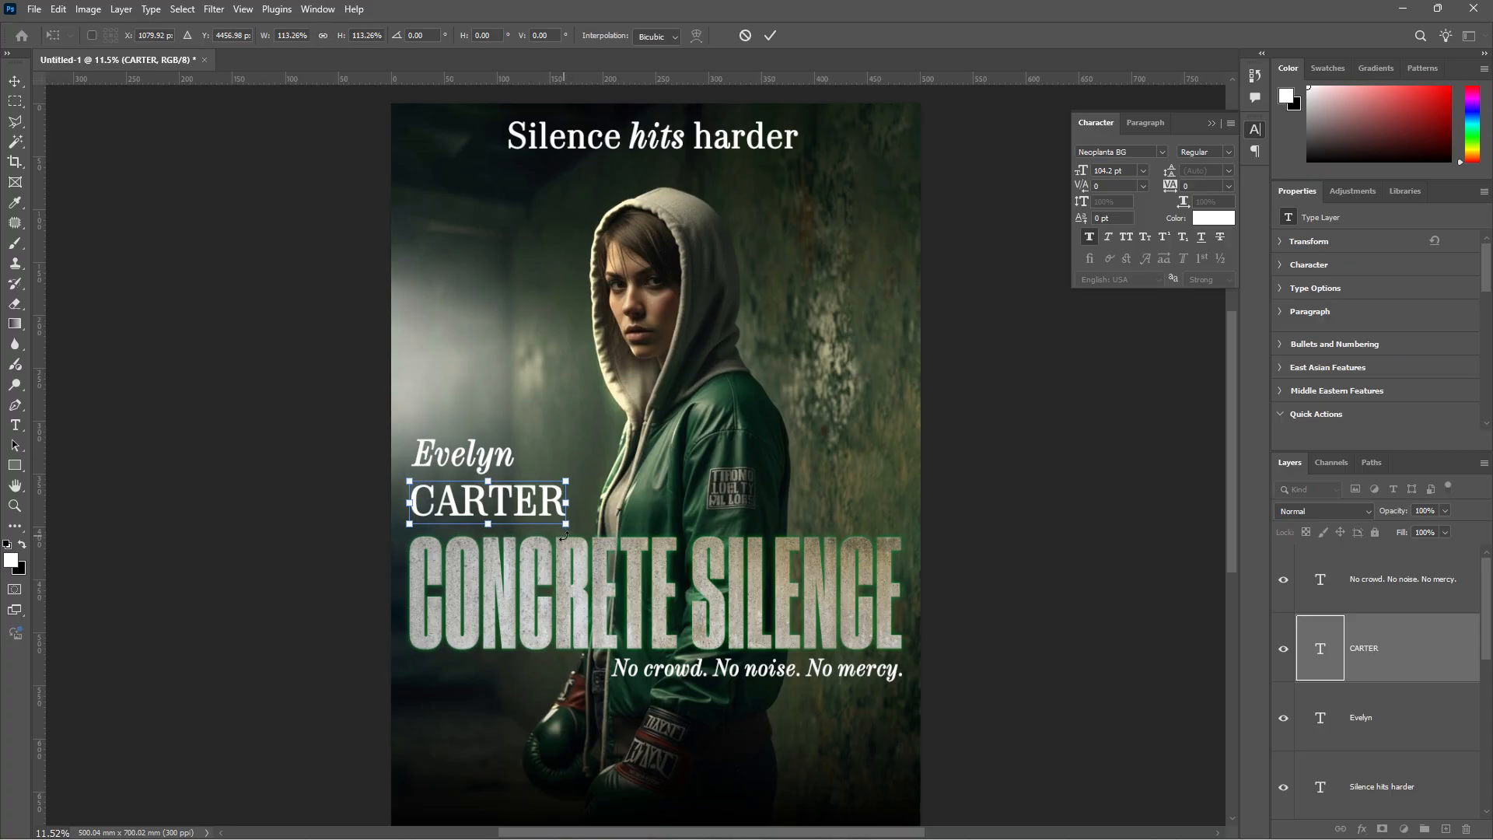
click(770, 36)
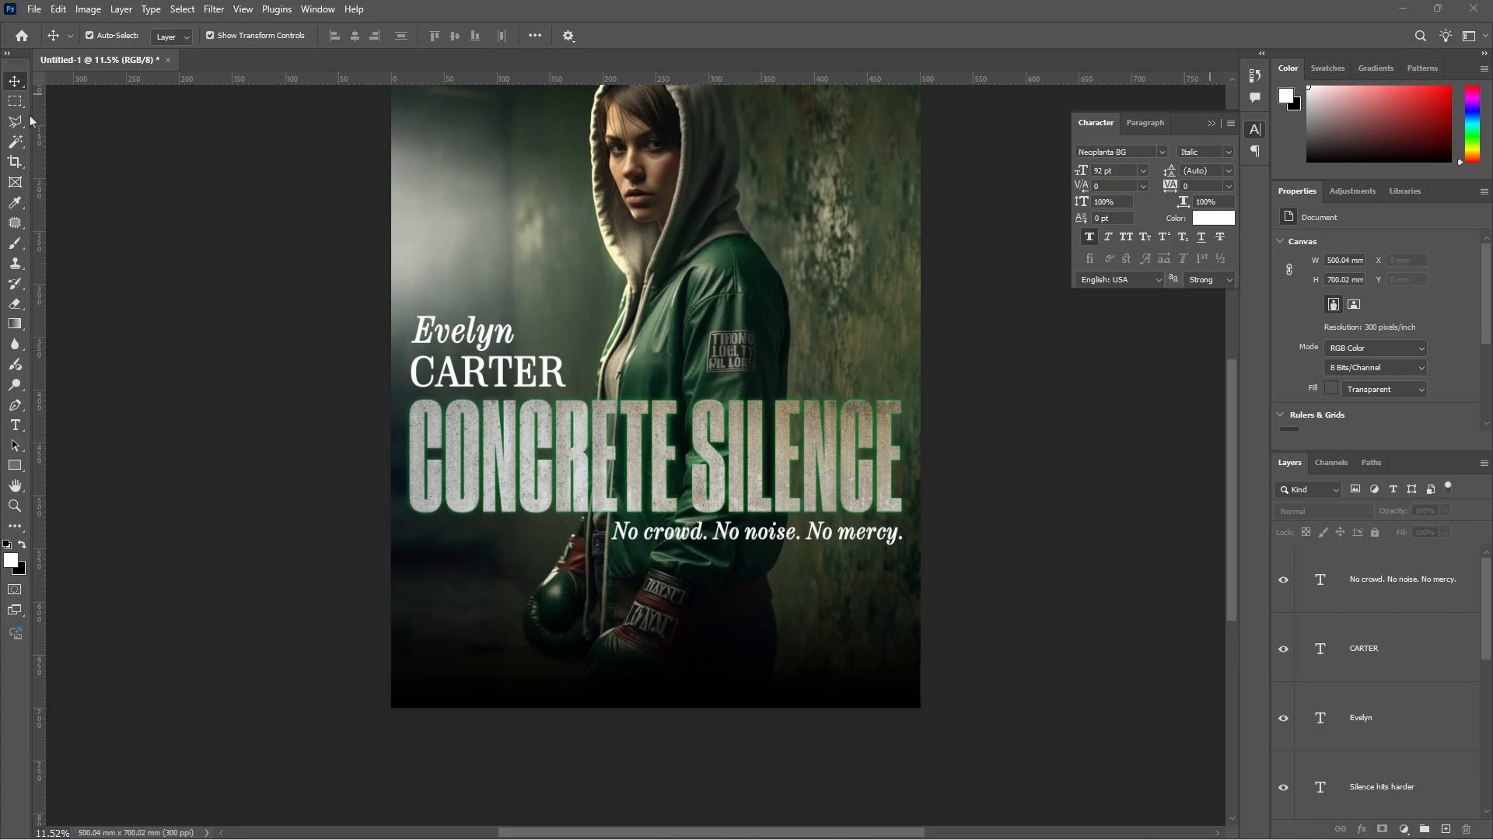
- Embed the 'Movie info' file and position the credits block beneath the tagline
click(33, 9)
click(94, 298)
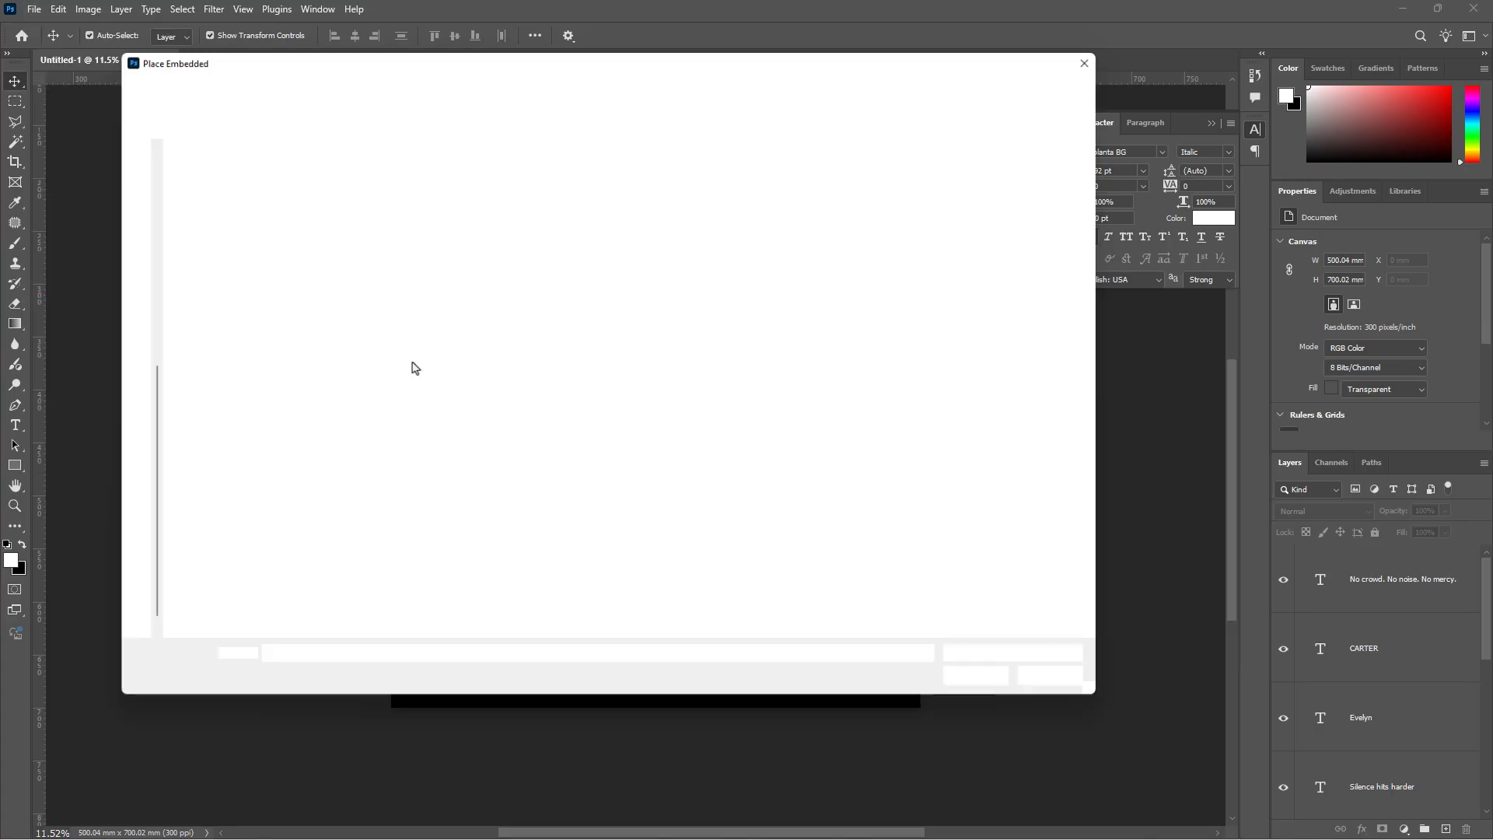
click(373, 204)
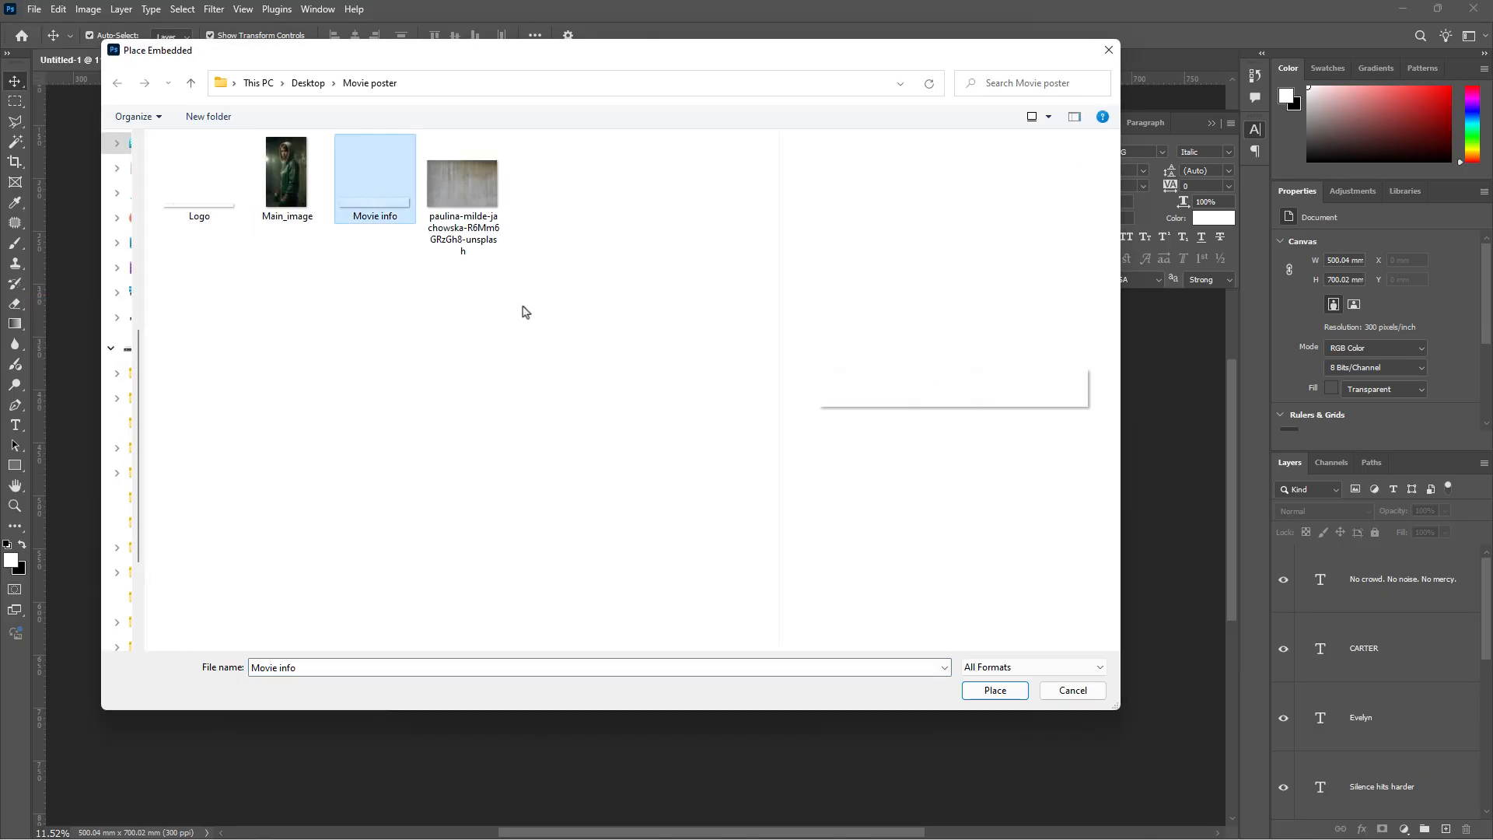
click(998, 692)
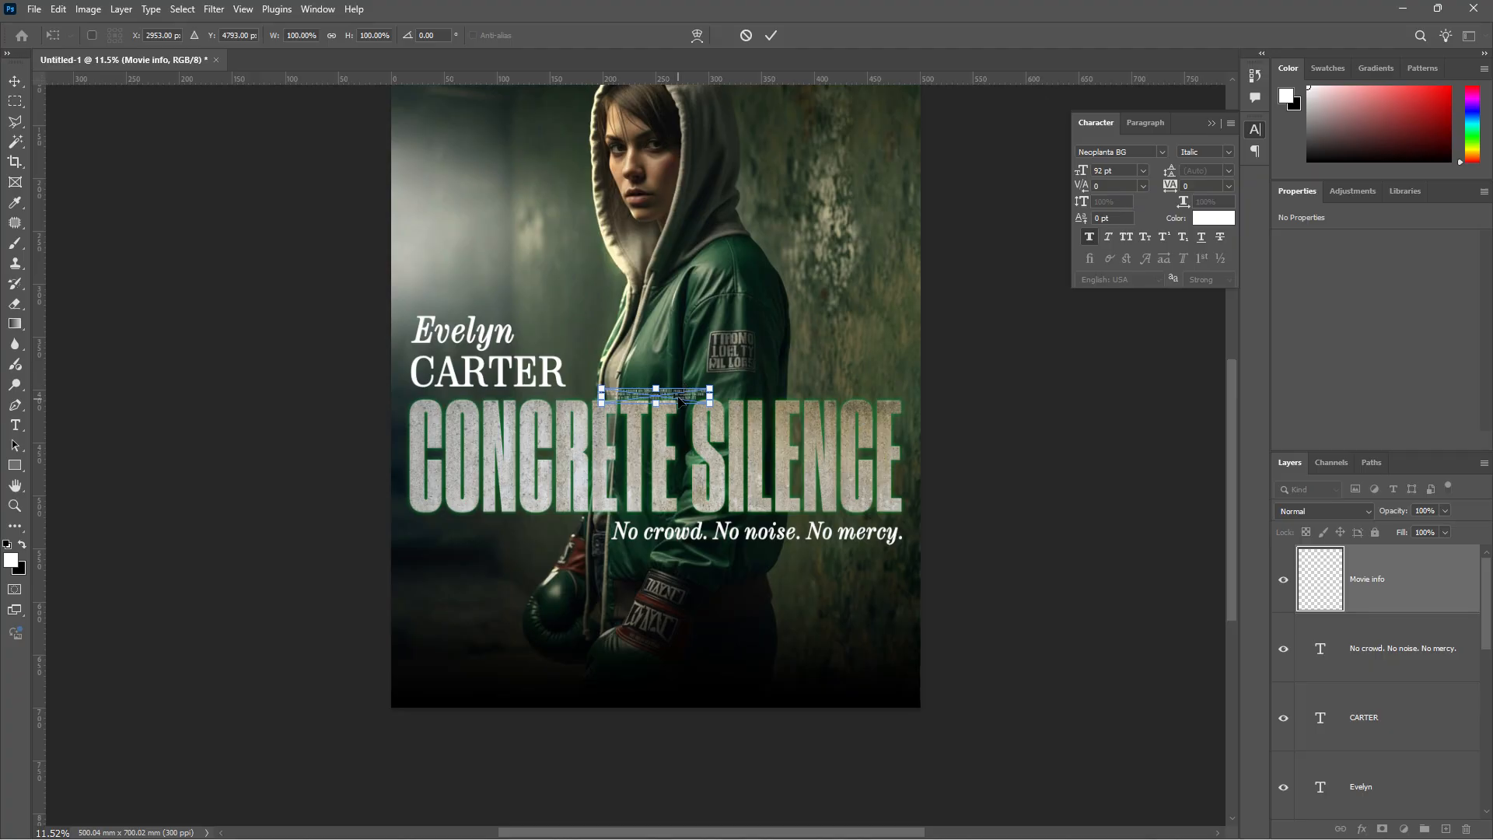
drag(679, 401, 900, 651)
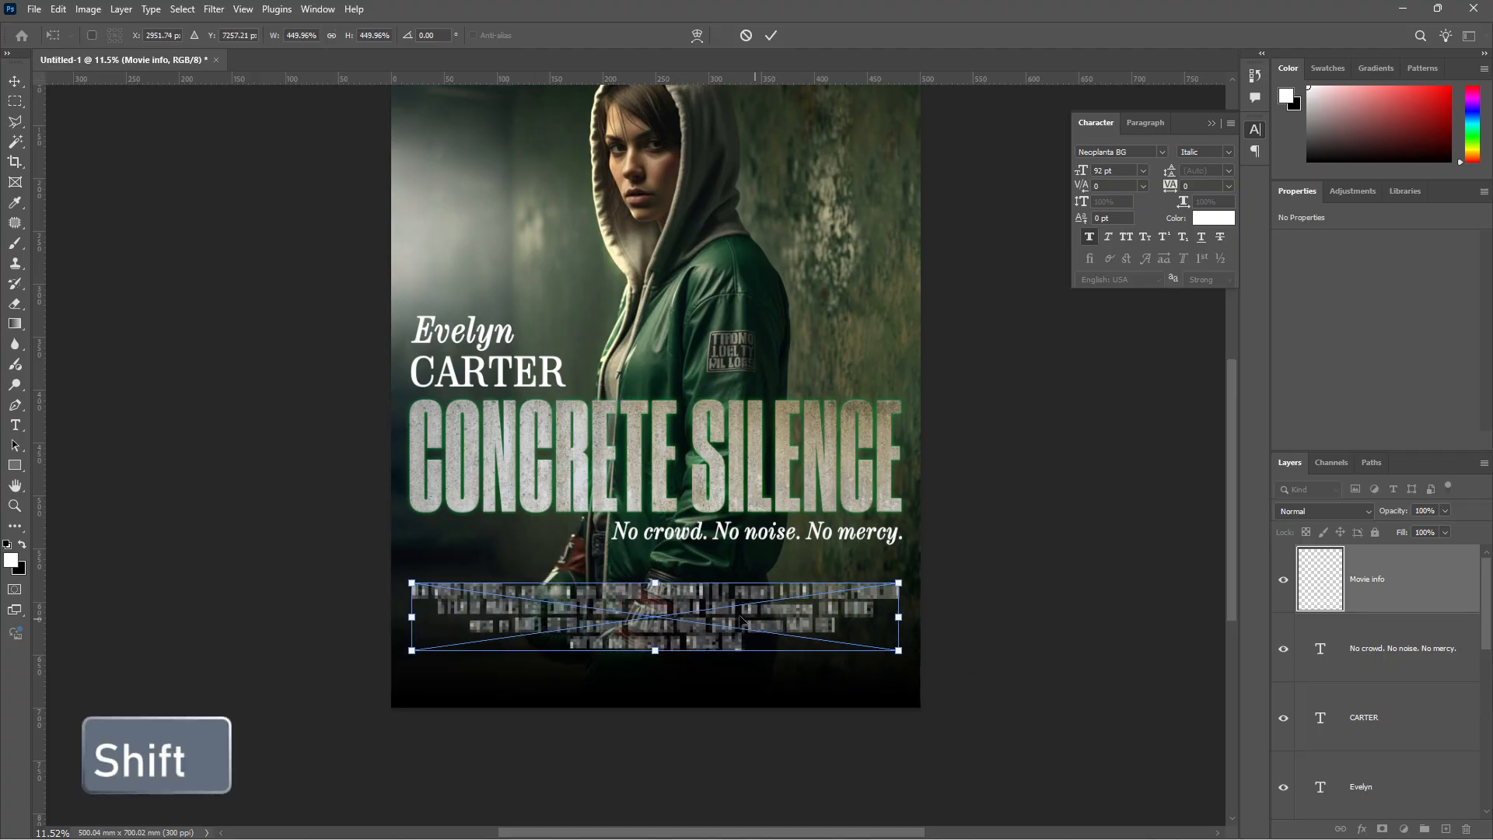
drag(741, 620, 741, 597)
click(770, 35)
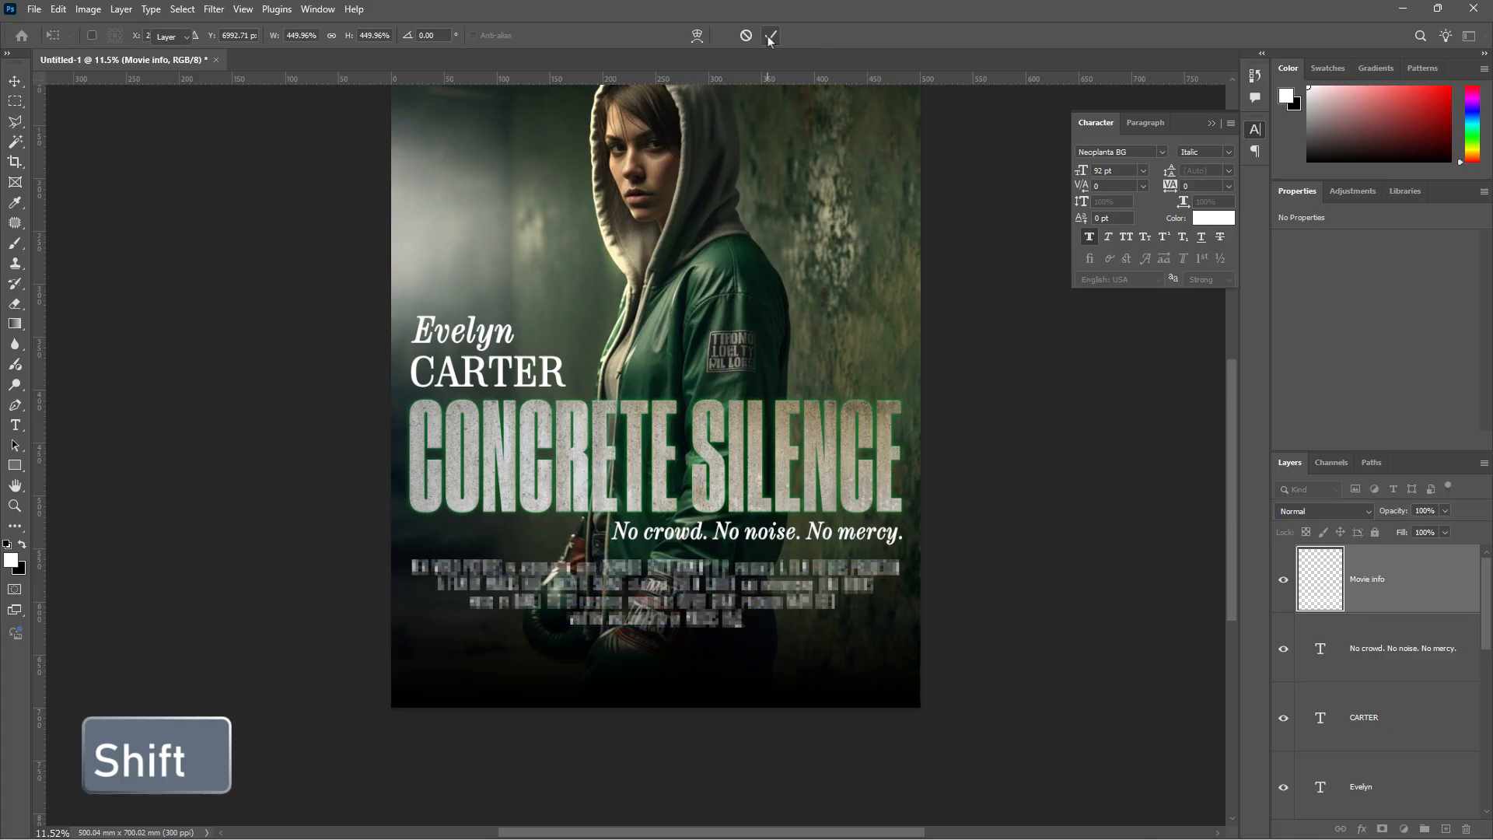
- Deselect the credits block, review the poster, and begin placing another file
click(212, 633)
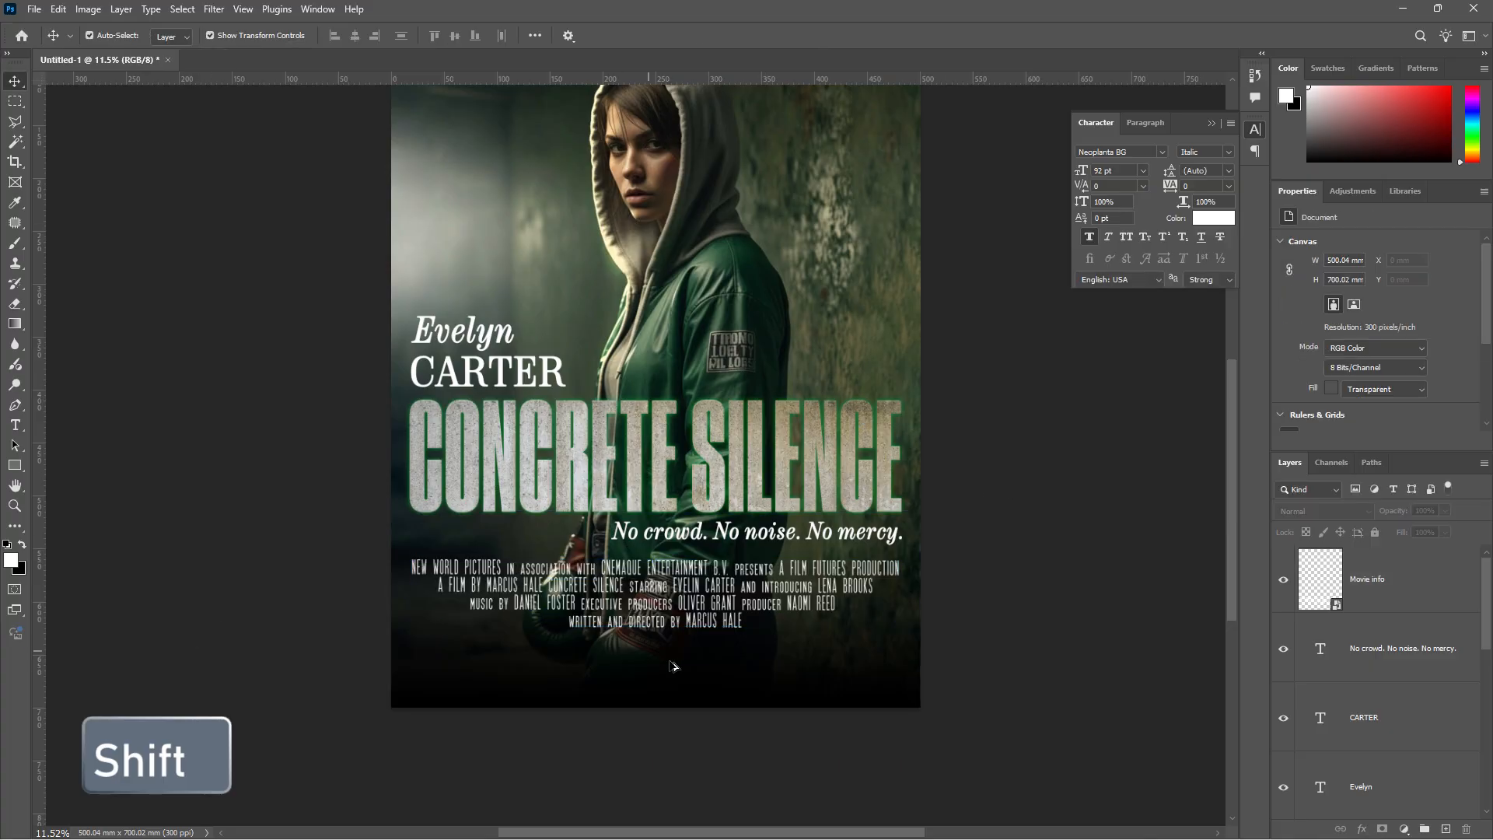
scroll(674, 666, up, 5)
scroll(767, 576, down, 2)
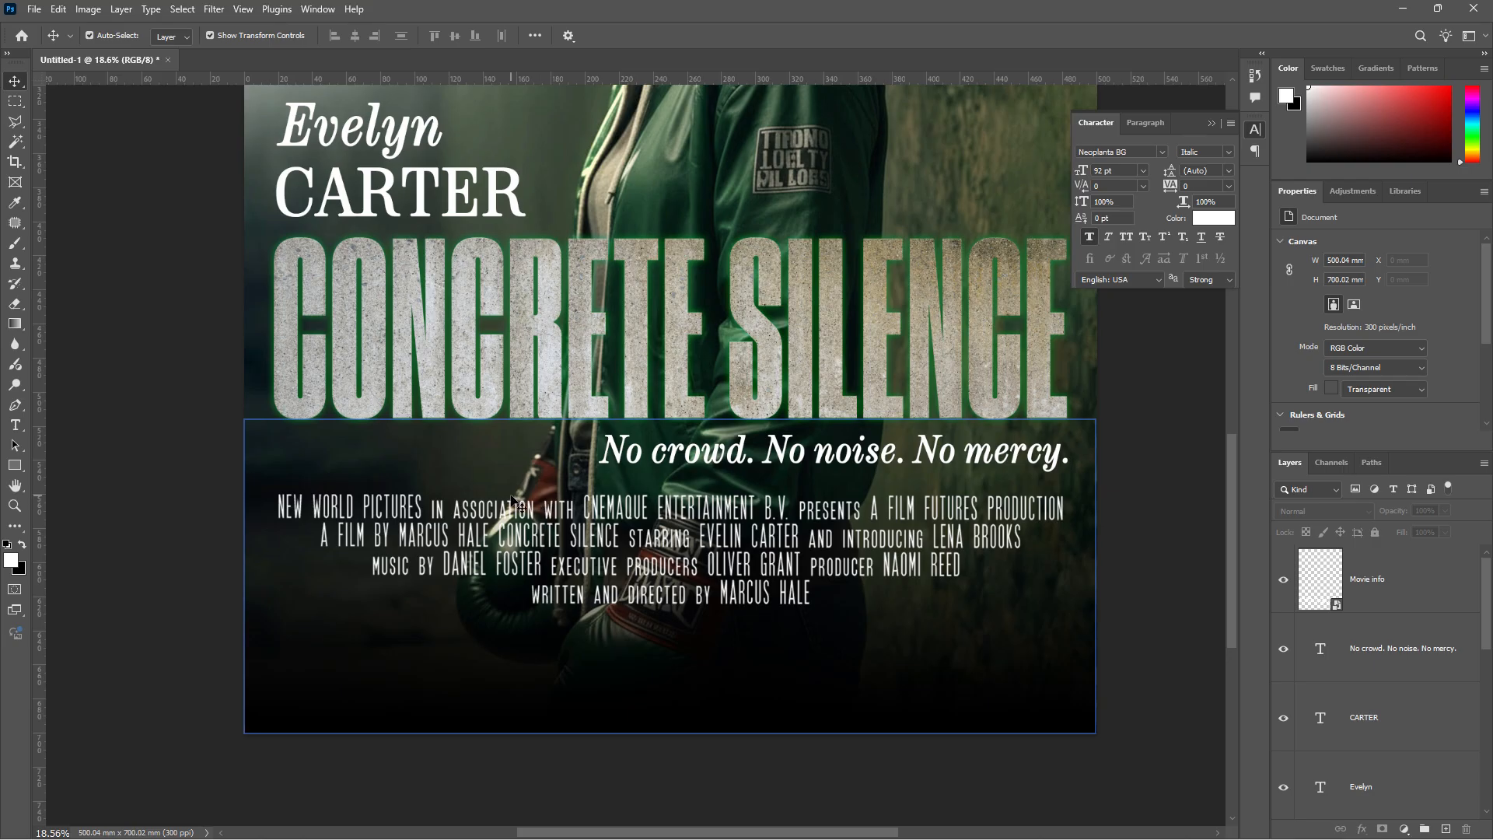
scroll(520, 537, down, 3)
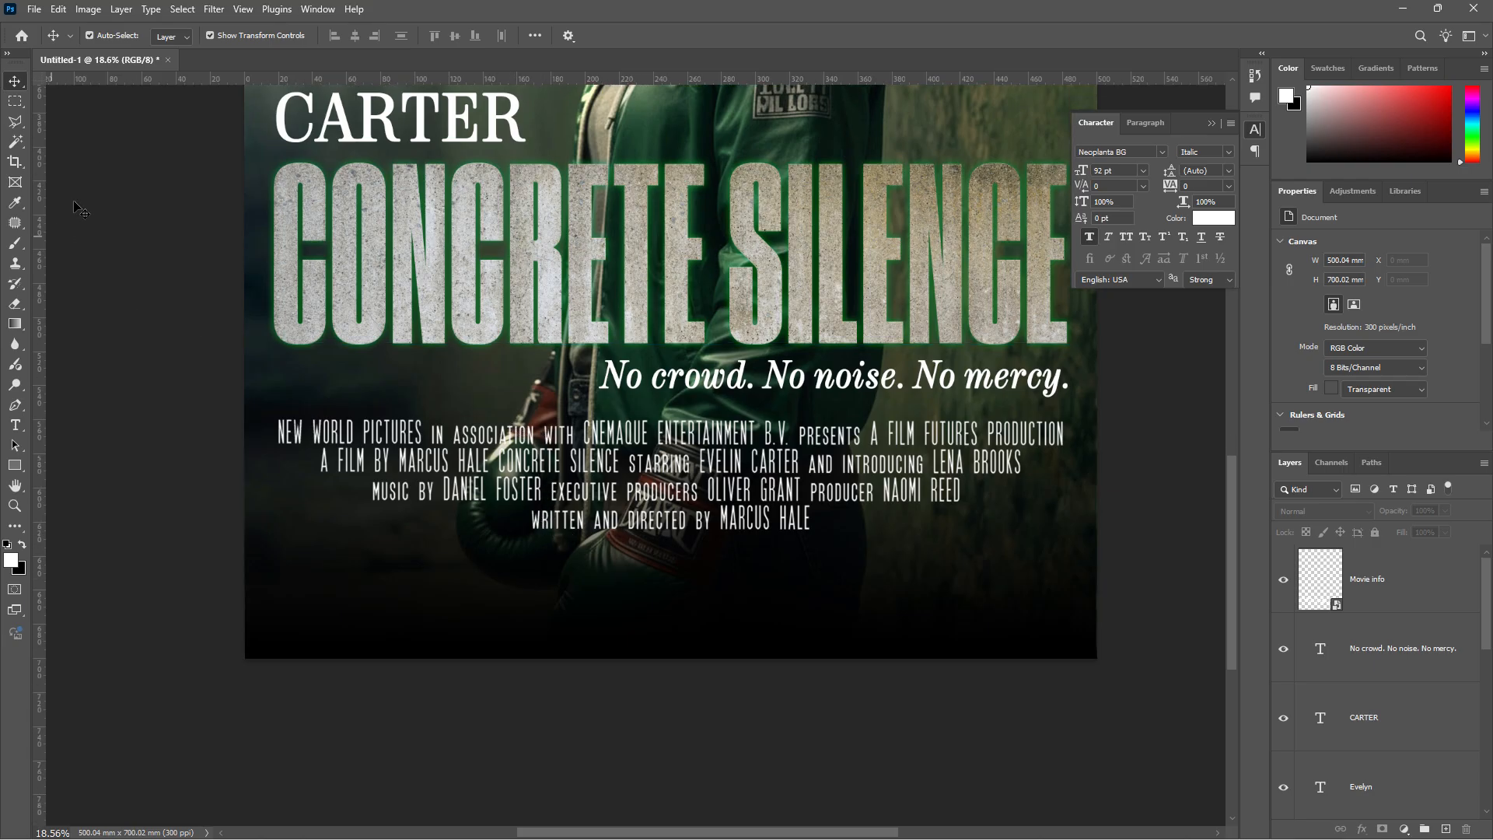
click(35, 10)
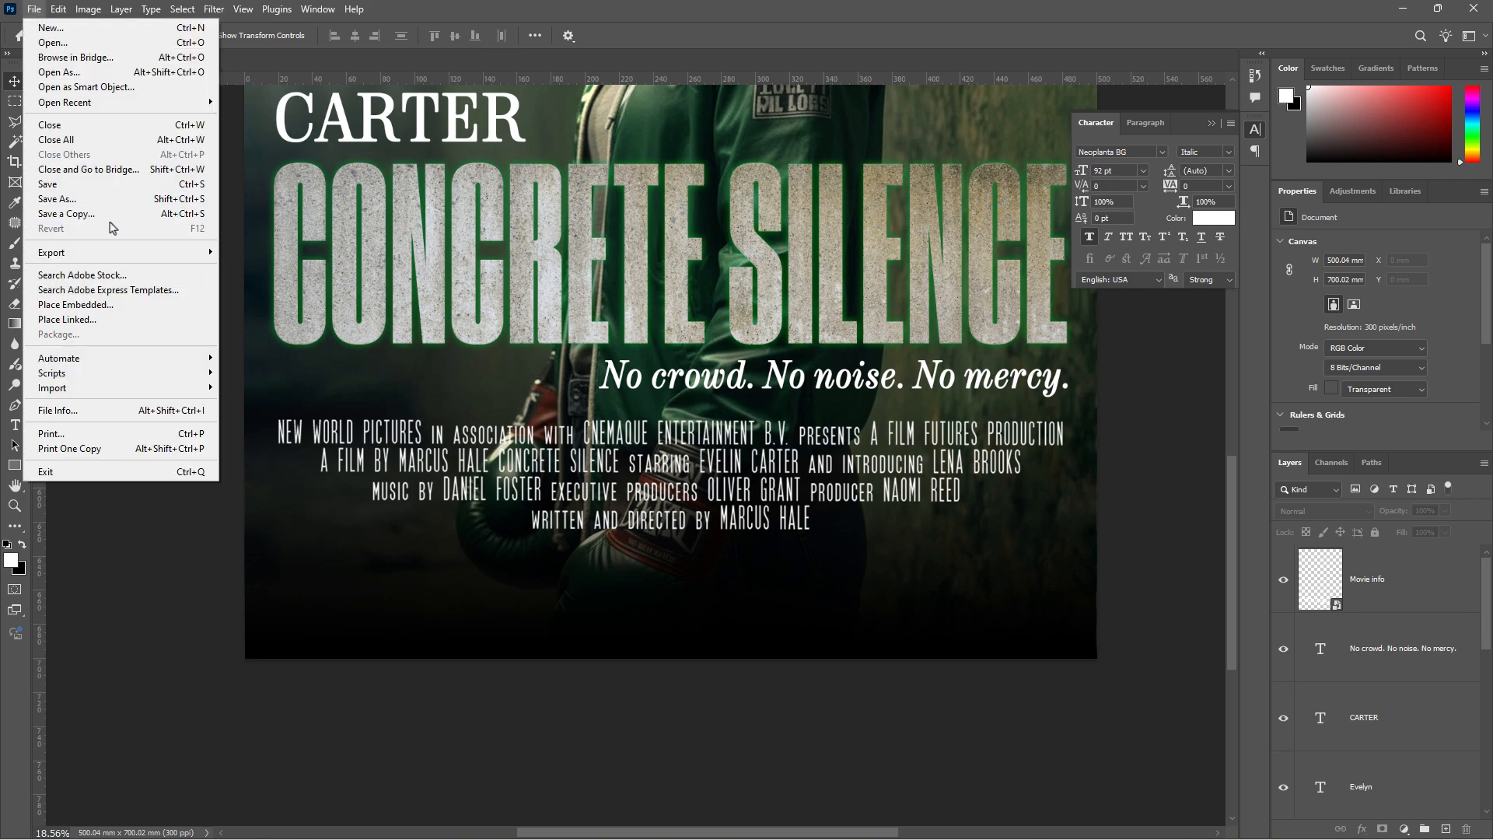
- Embed the 'Logo' file and scale the logo strip across the poster's bottom edge
click(117, 304)
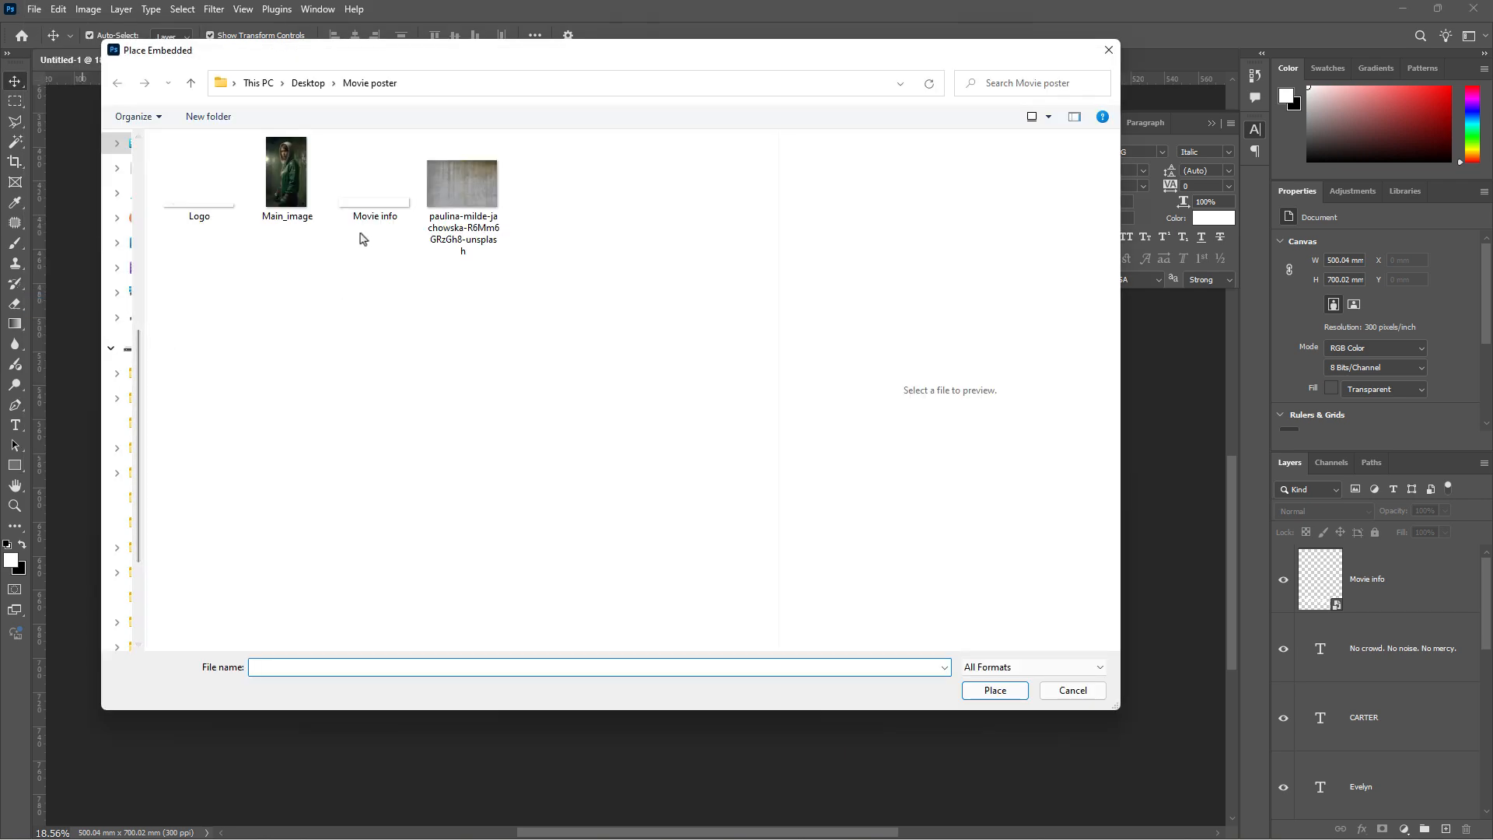
click(379, 214)
click(187, 204)
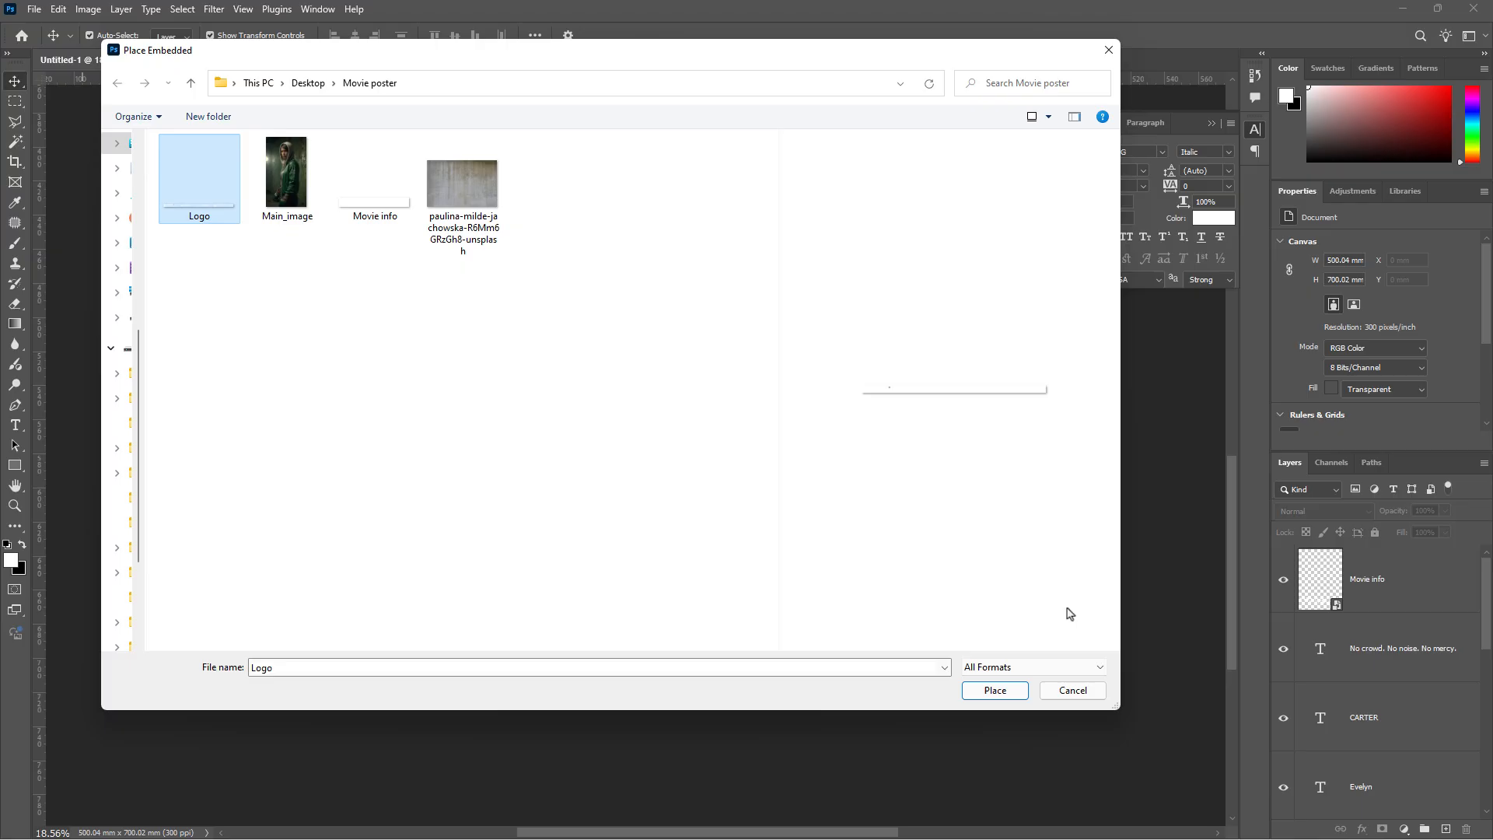
click(995, 690)
drag(656, 377, 361, 587)
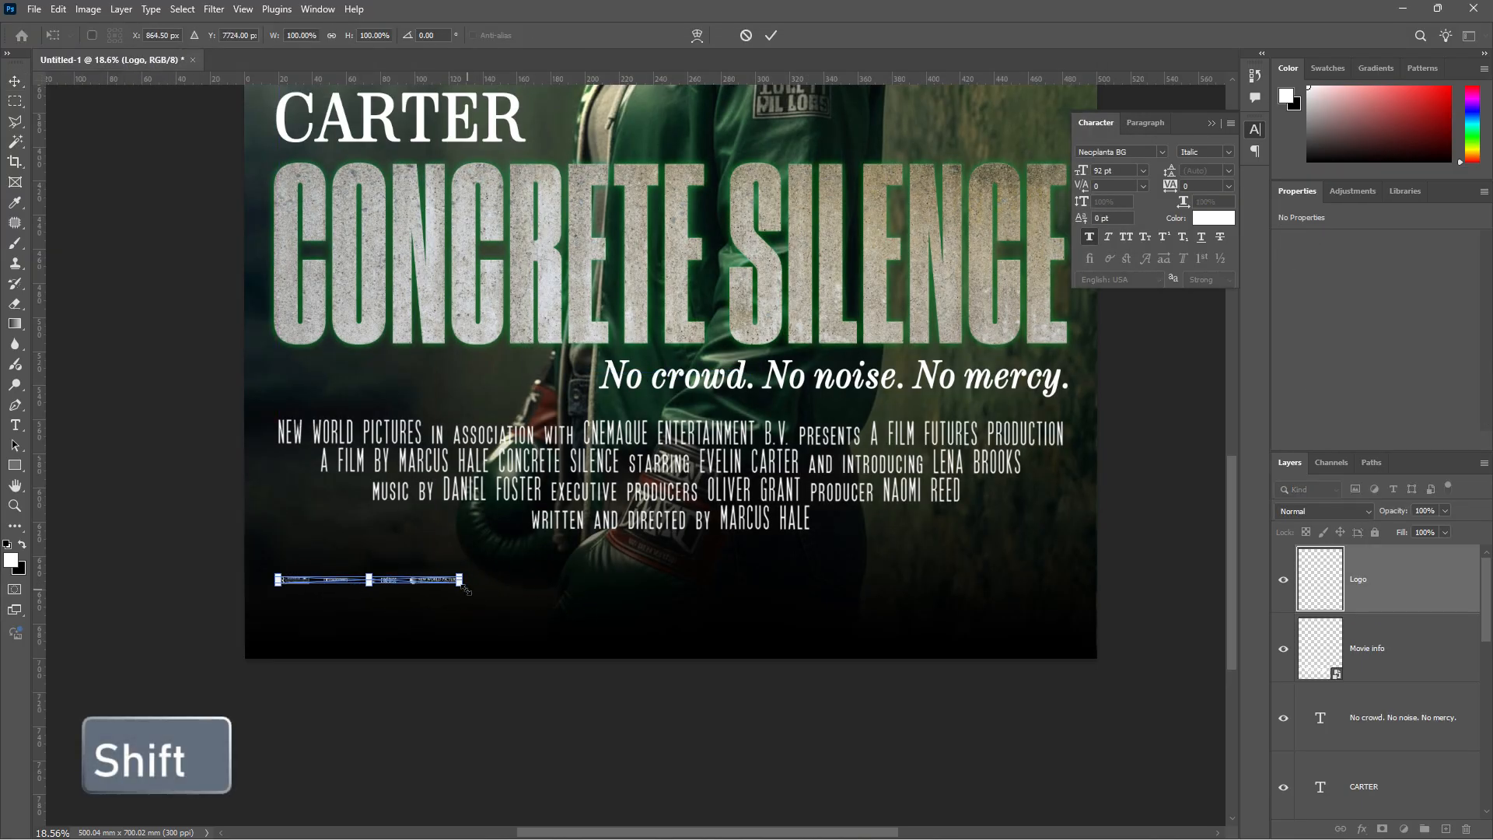
drag(462, 580, 1063, 596)
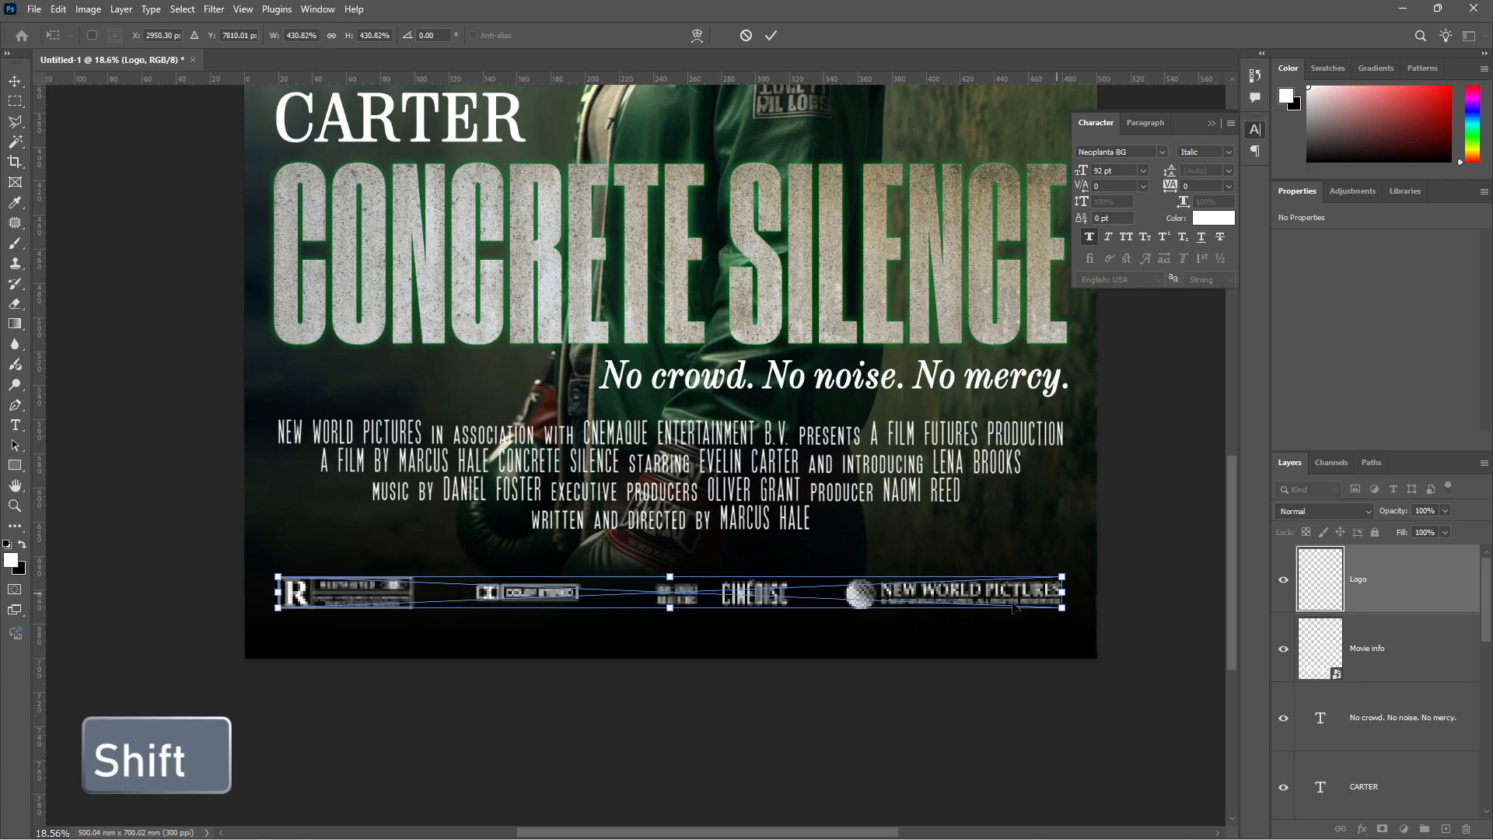
click(771, 37)
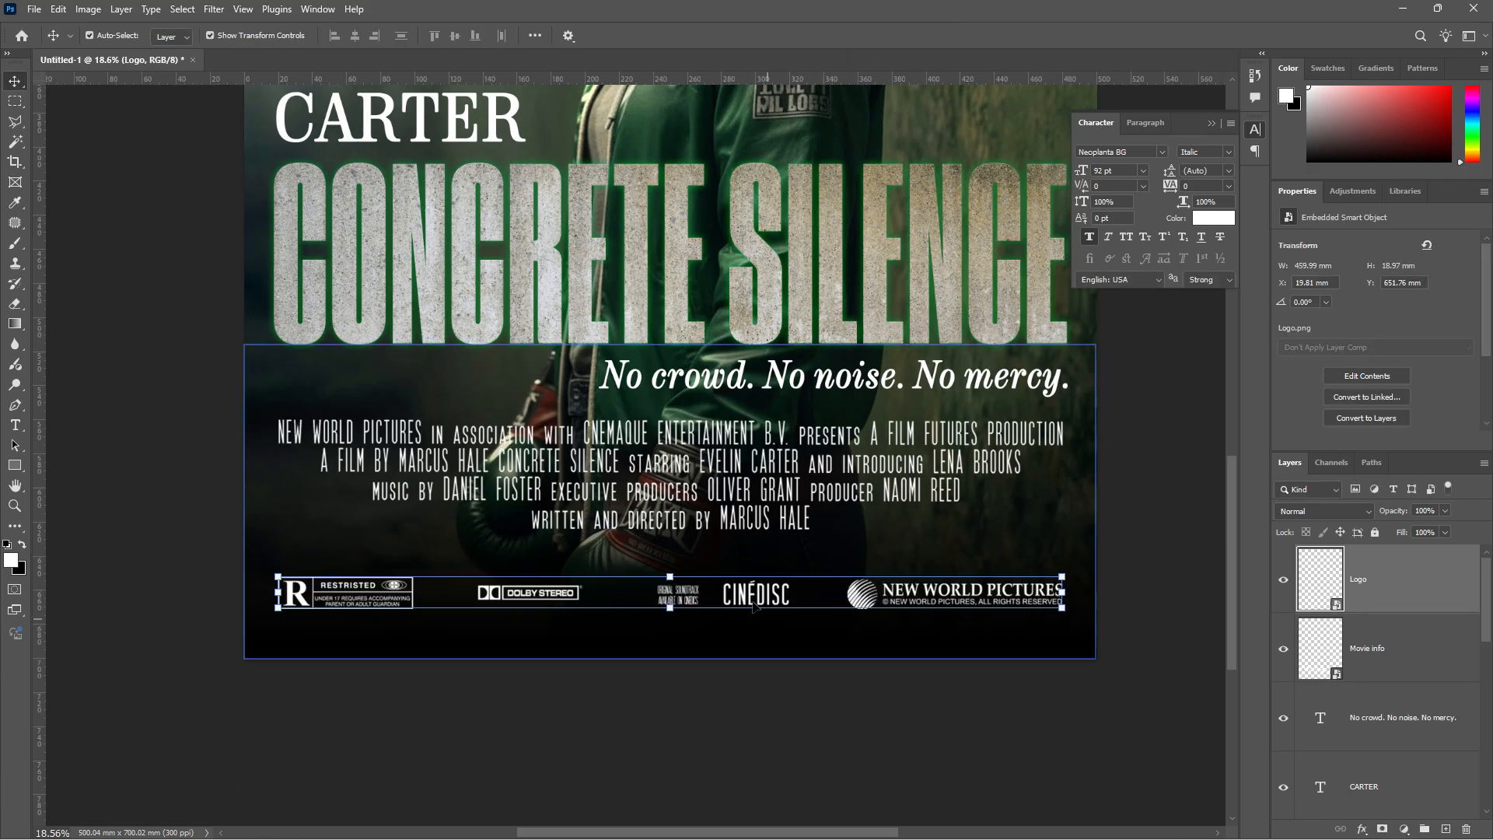
drag(753, 605, 751, 601)
- Lower the credits block toward the logos, then deselect it and review the layout
click(772, 513)
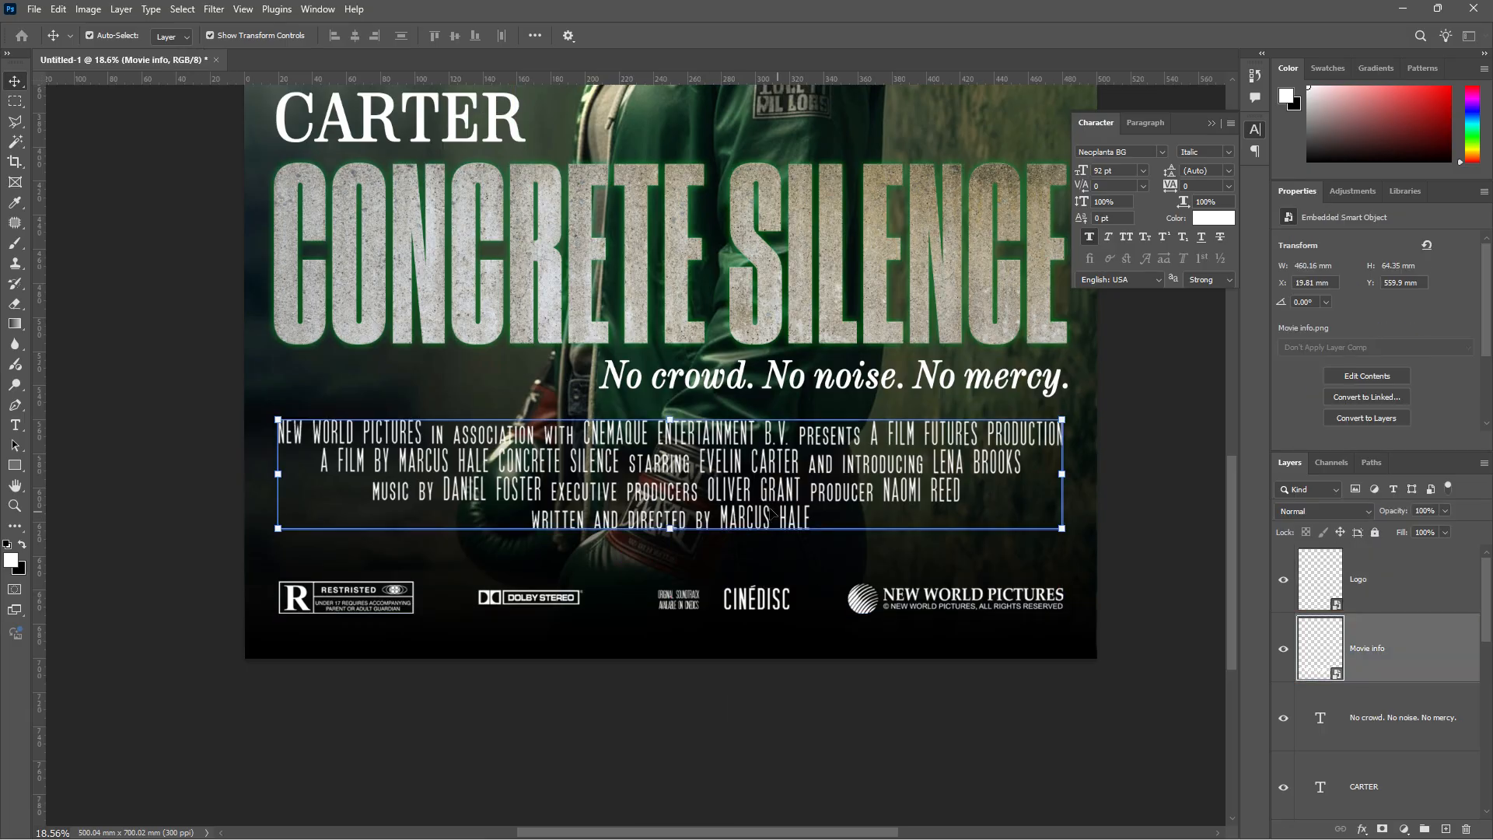
drag(772, 513, 772, 545)
scroll(770, 526, up, 1)
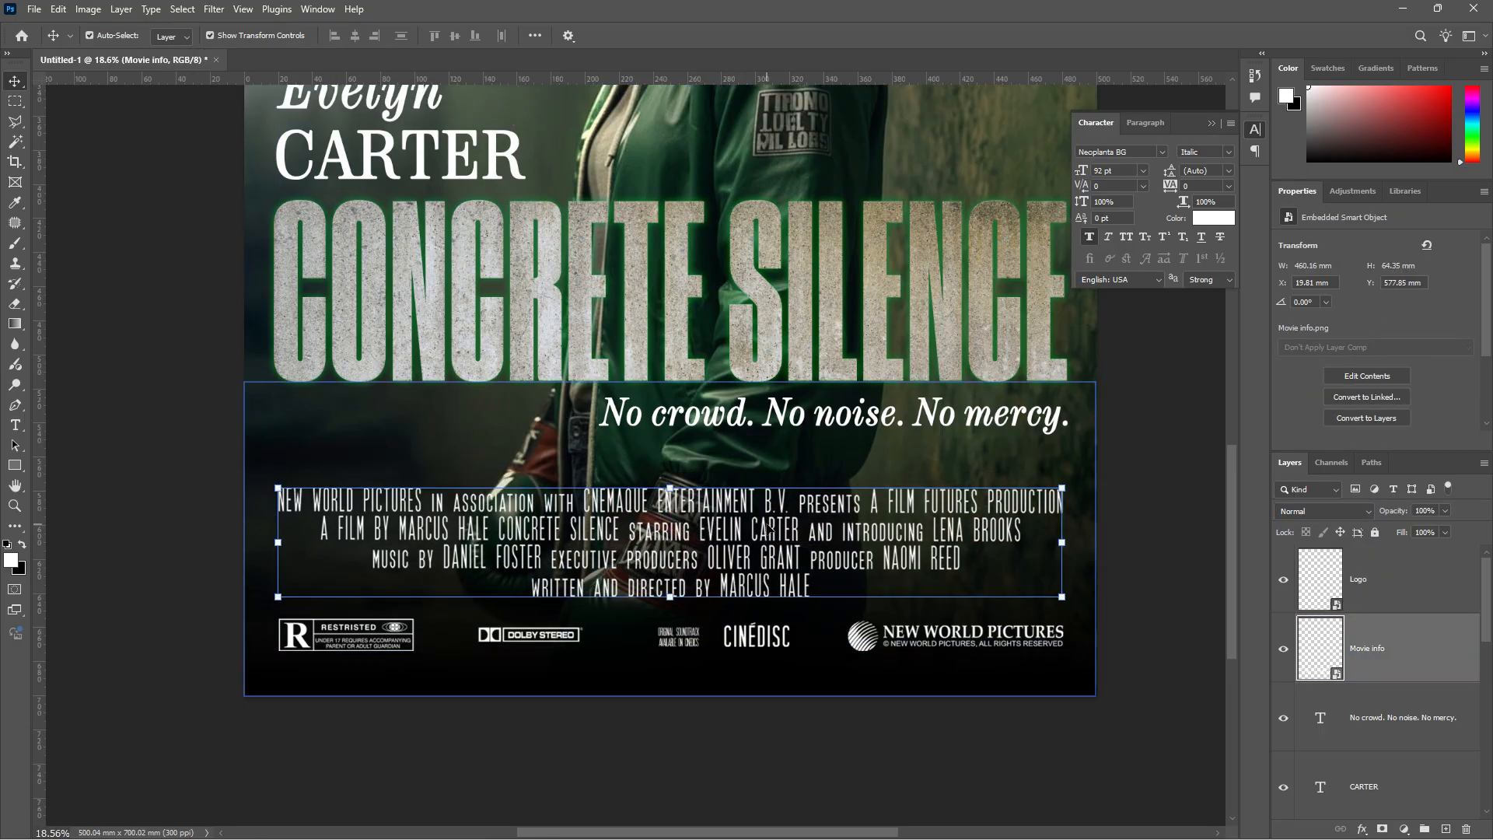
scroll(697, 631, down, 4)
click(983, 557)
scroll(797, 474, up, 2)
scroll(864, 549, down, 3)
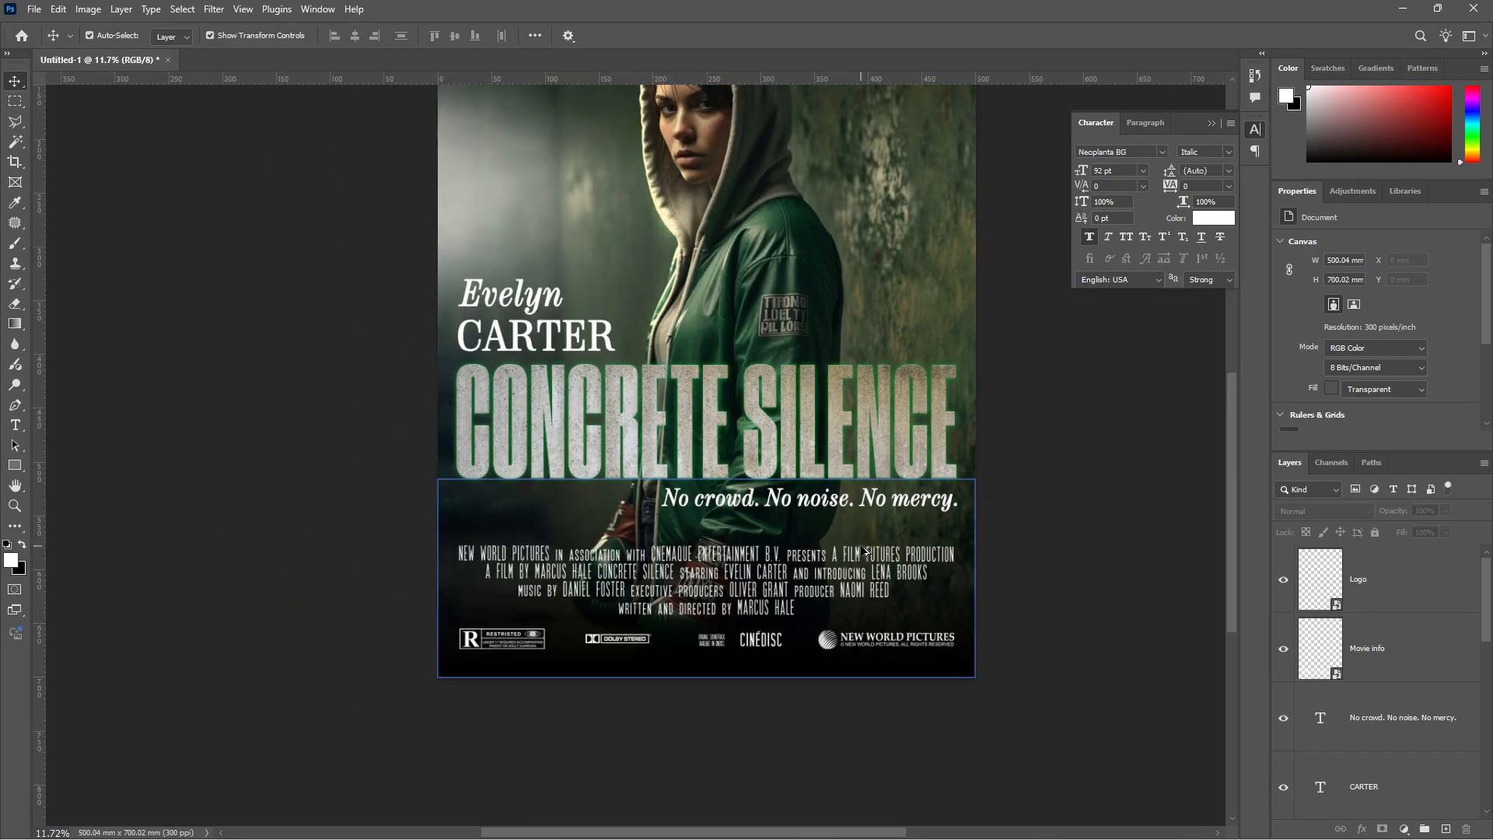
scroll(865, 551, up, 5)
scroll(860, 539, down, 2)
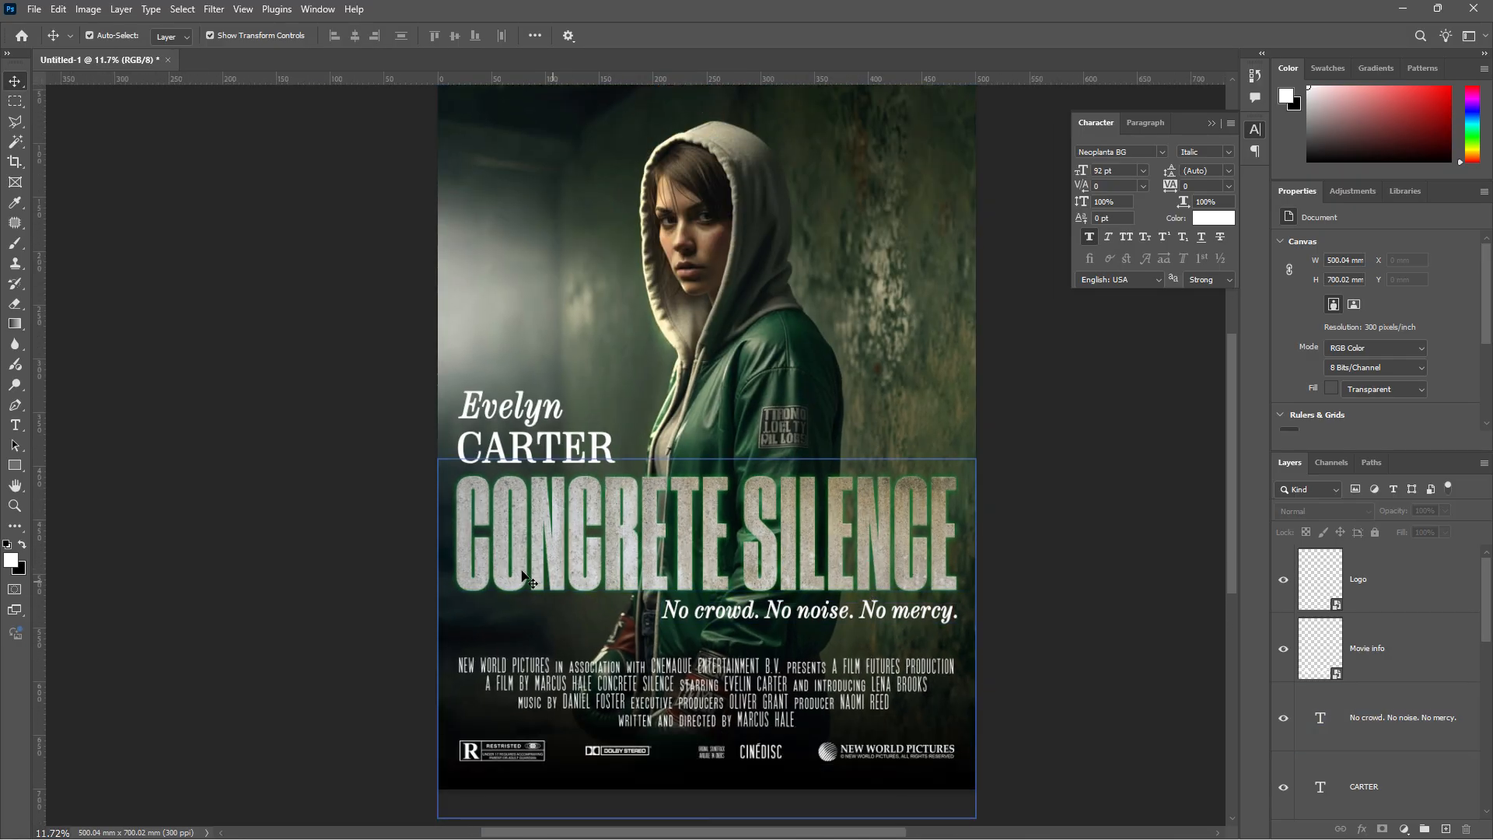
- Add a new layer above Logo and paint a 1500 px soft #009d36 glow on the left
click(1401, 583)
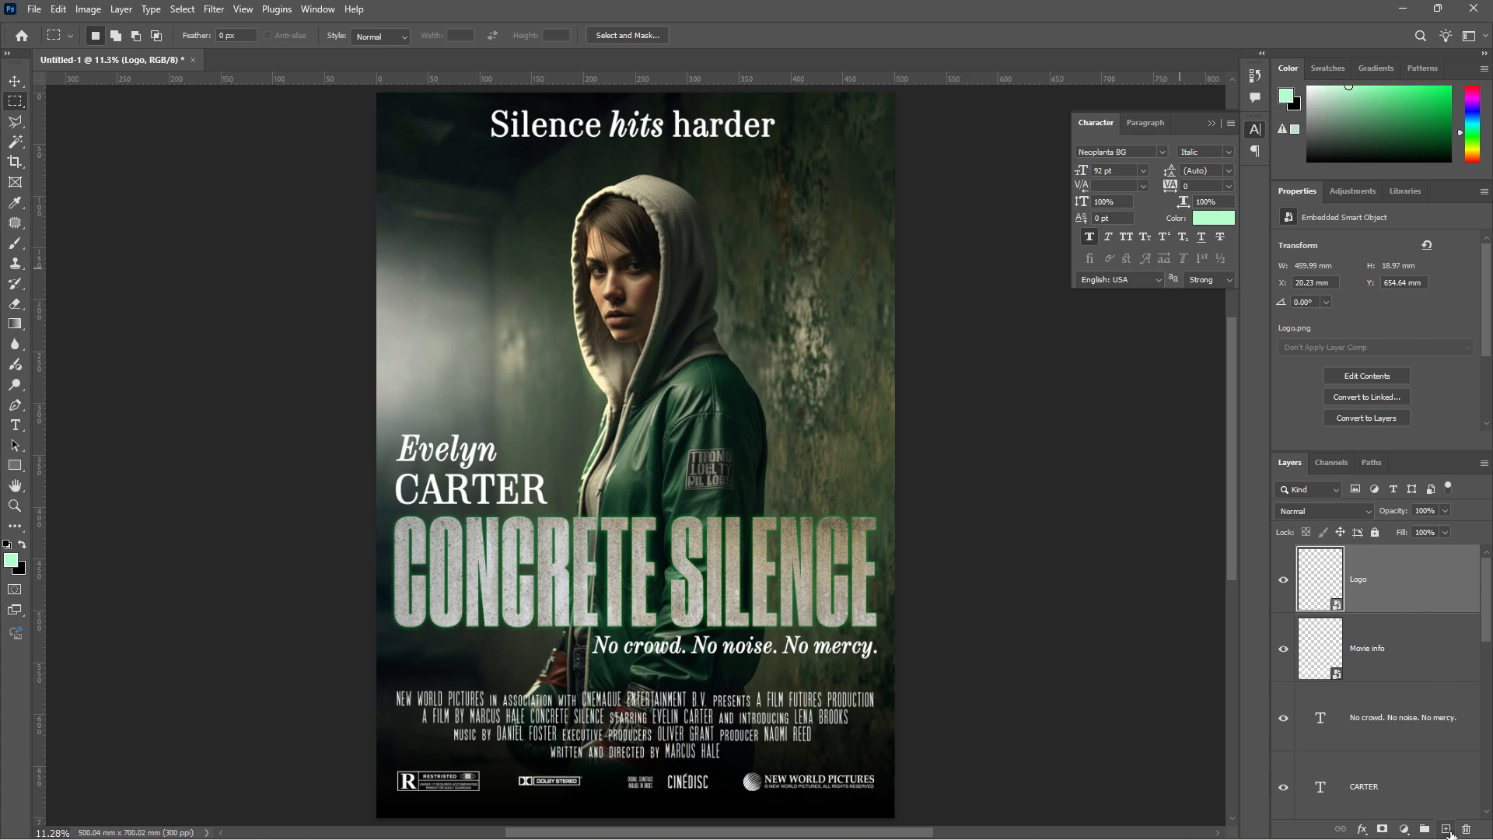
click(1447, 829)
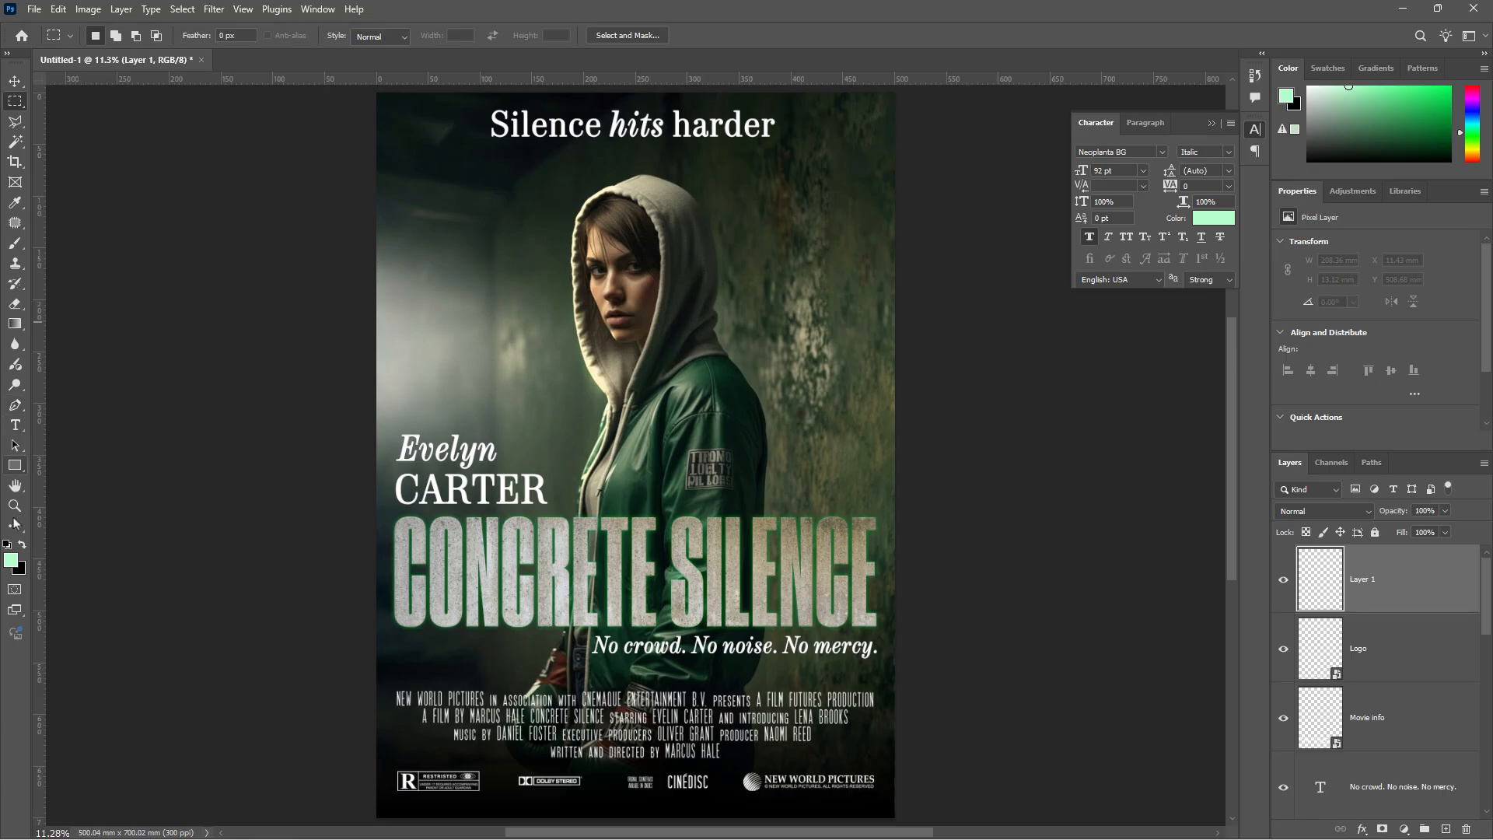
click(15, 244)
click(105, 36)
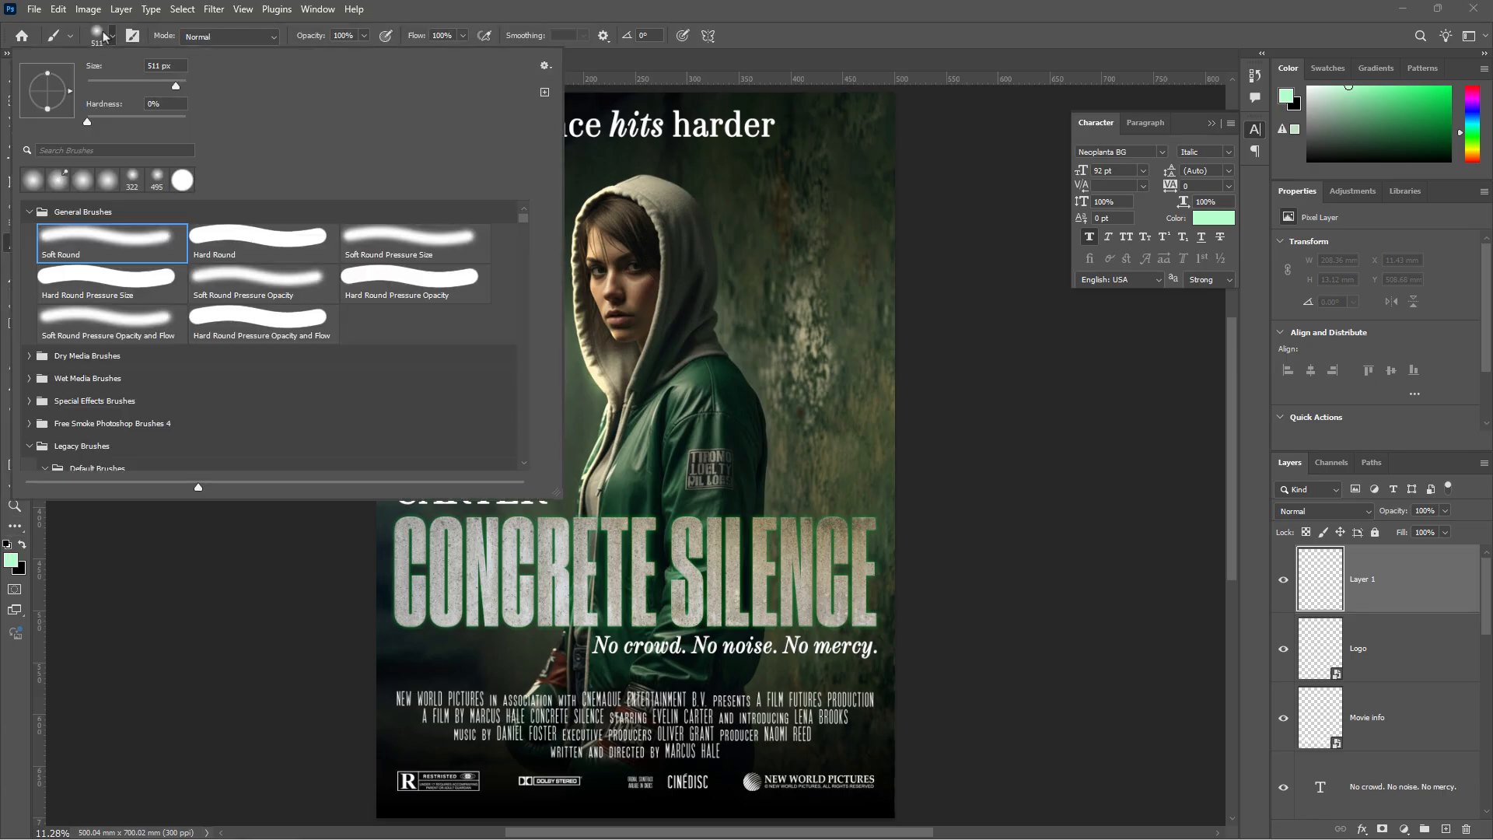
double_click(172, 65)
text(1500)
key(Tab)
click(11, 563)
text(009d36)
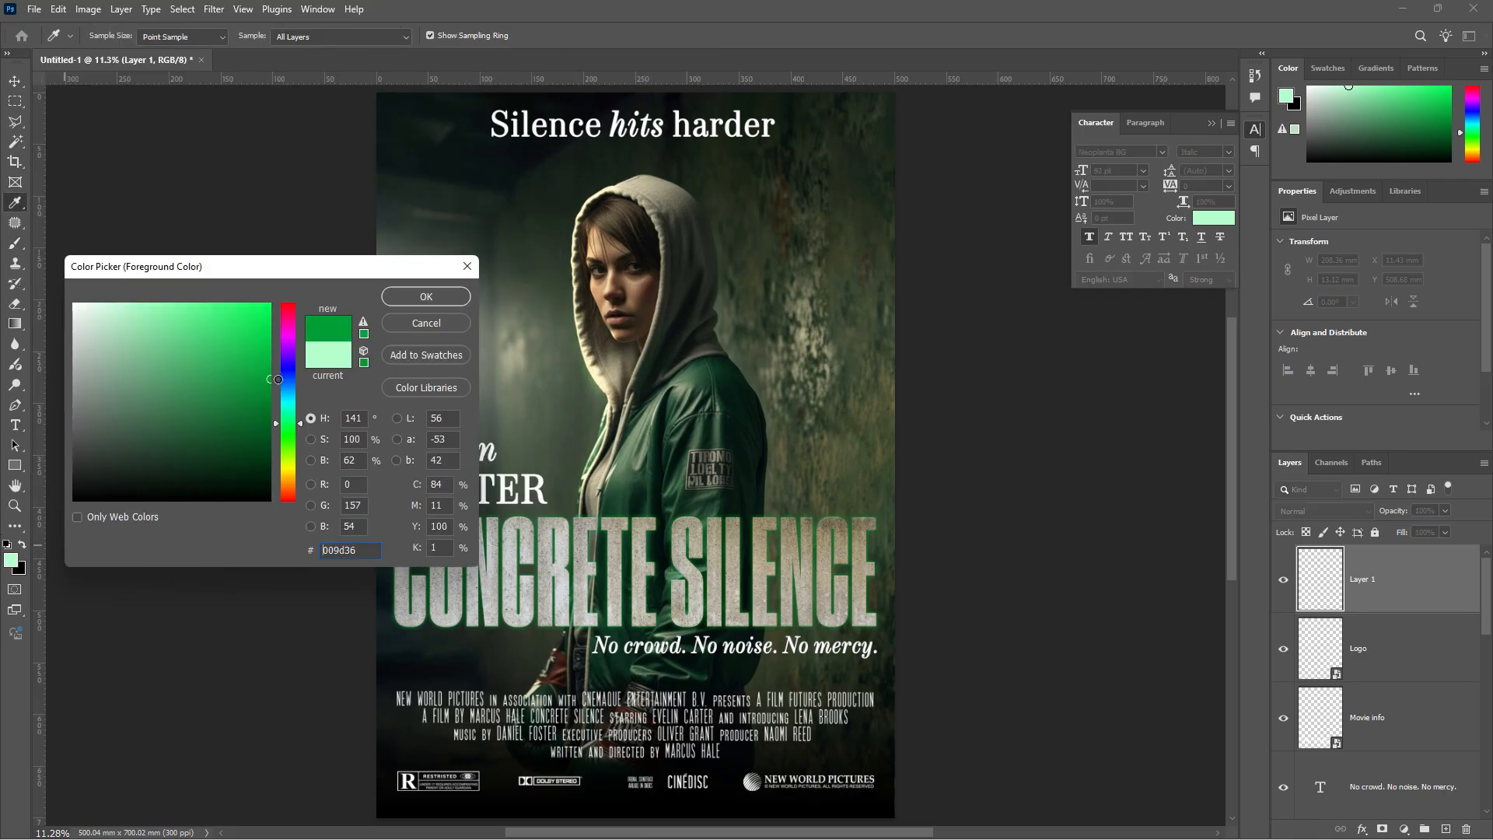
click(435, 297)
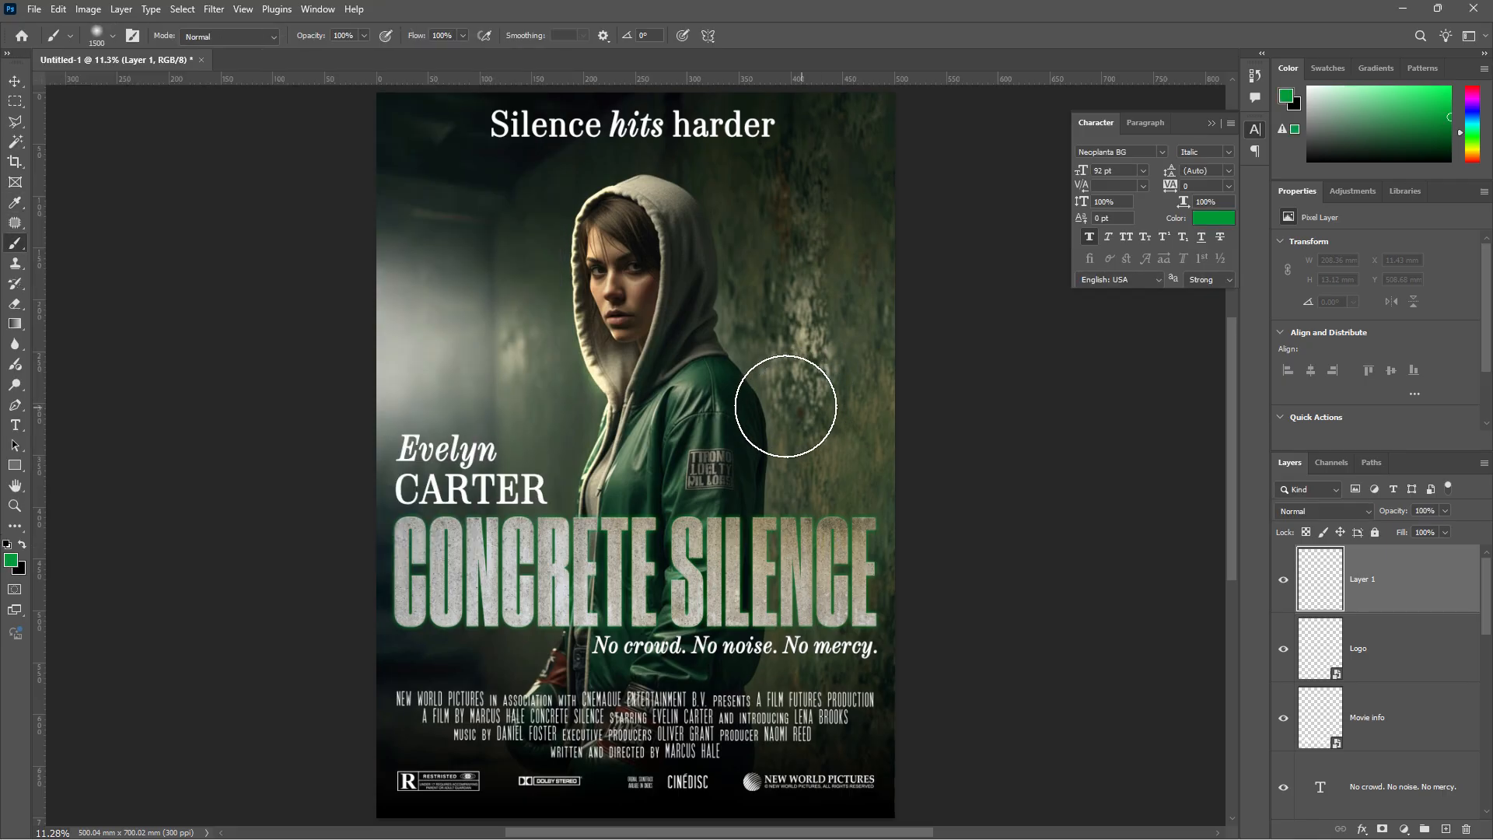
click(482, 354)
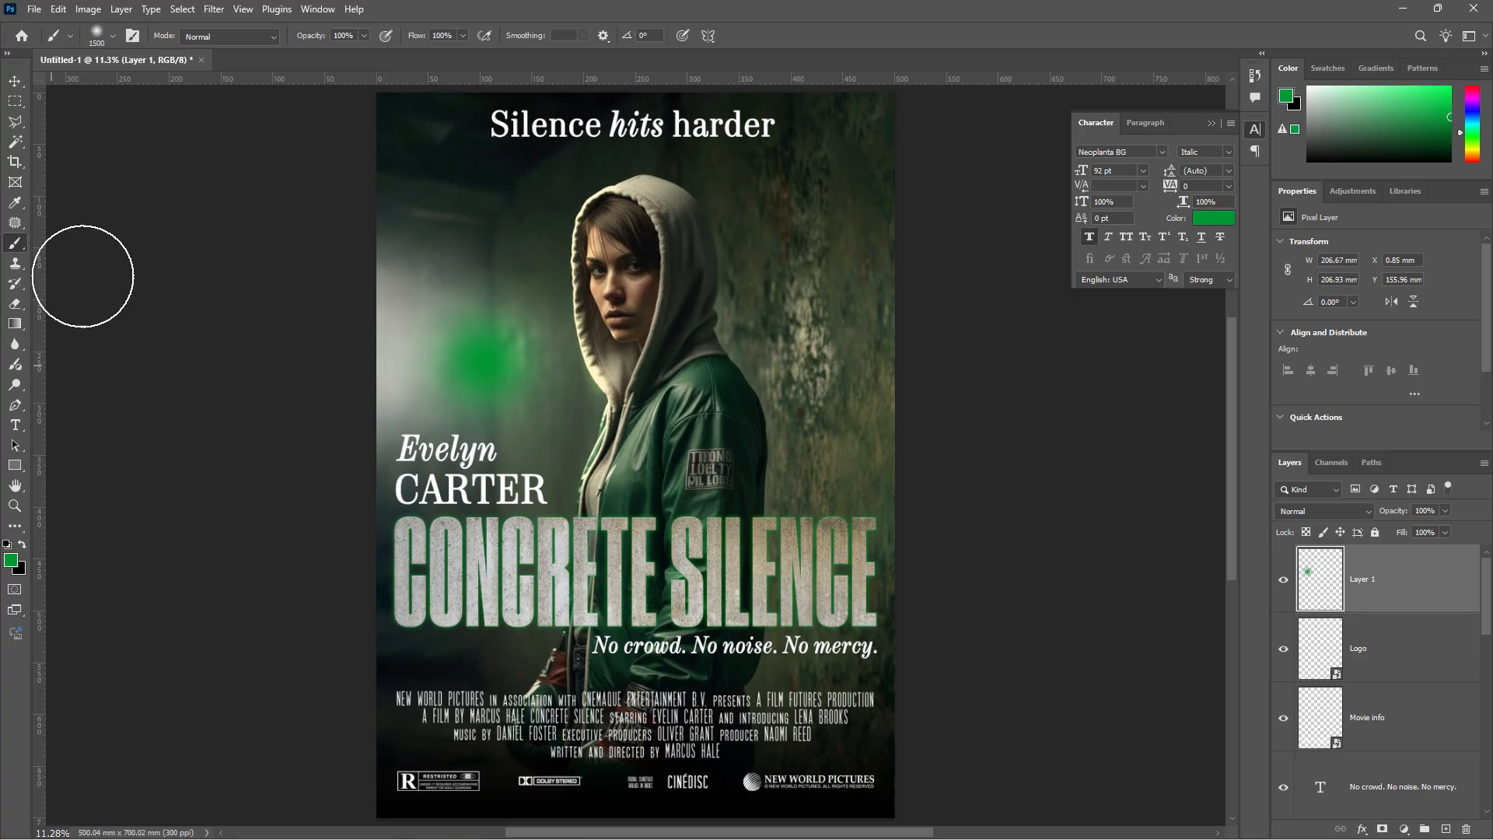
- Paint a bright pale-green #a4ffc3 centre into the glow with a 500 px brush
click(96, 36)
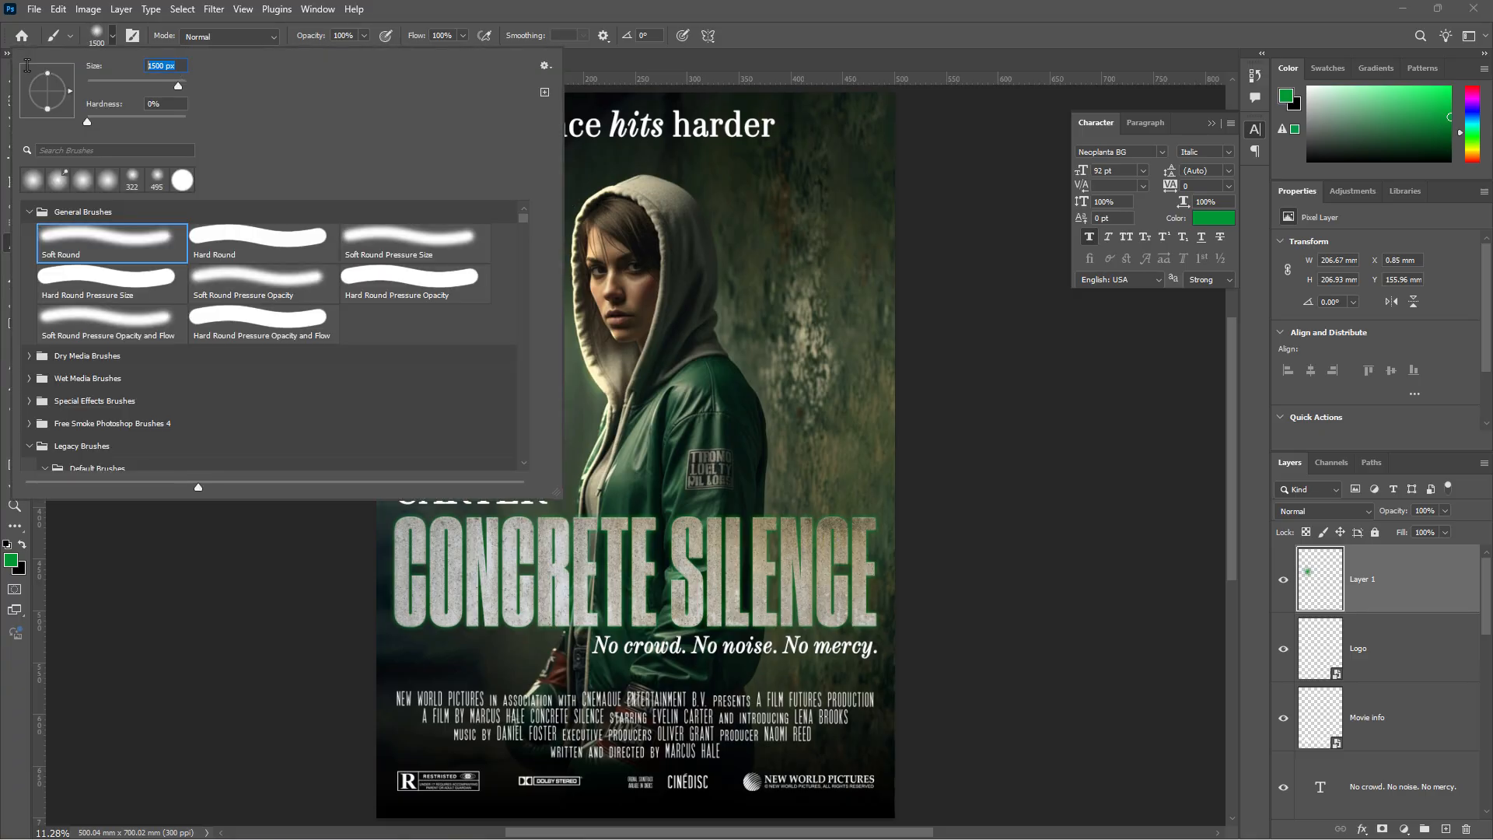
text(500)
key(Return)
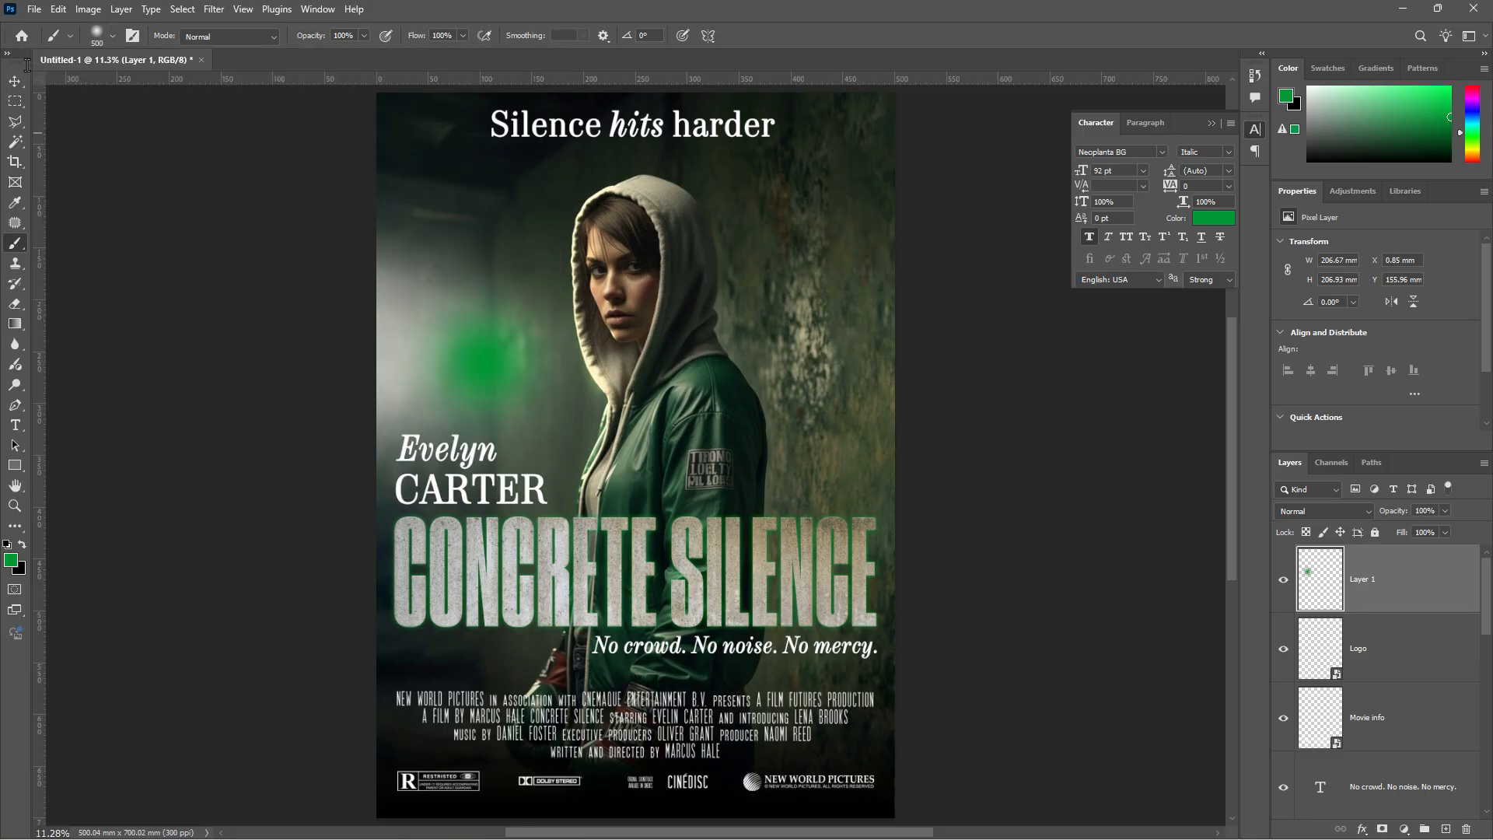
click(10, 560)
drag(147, 413, 142, 296)
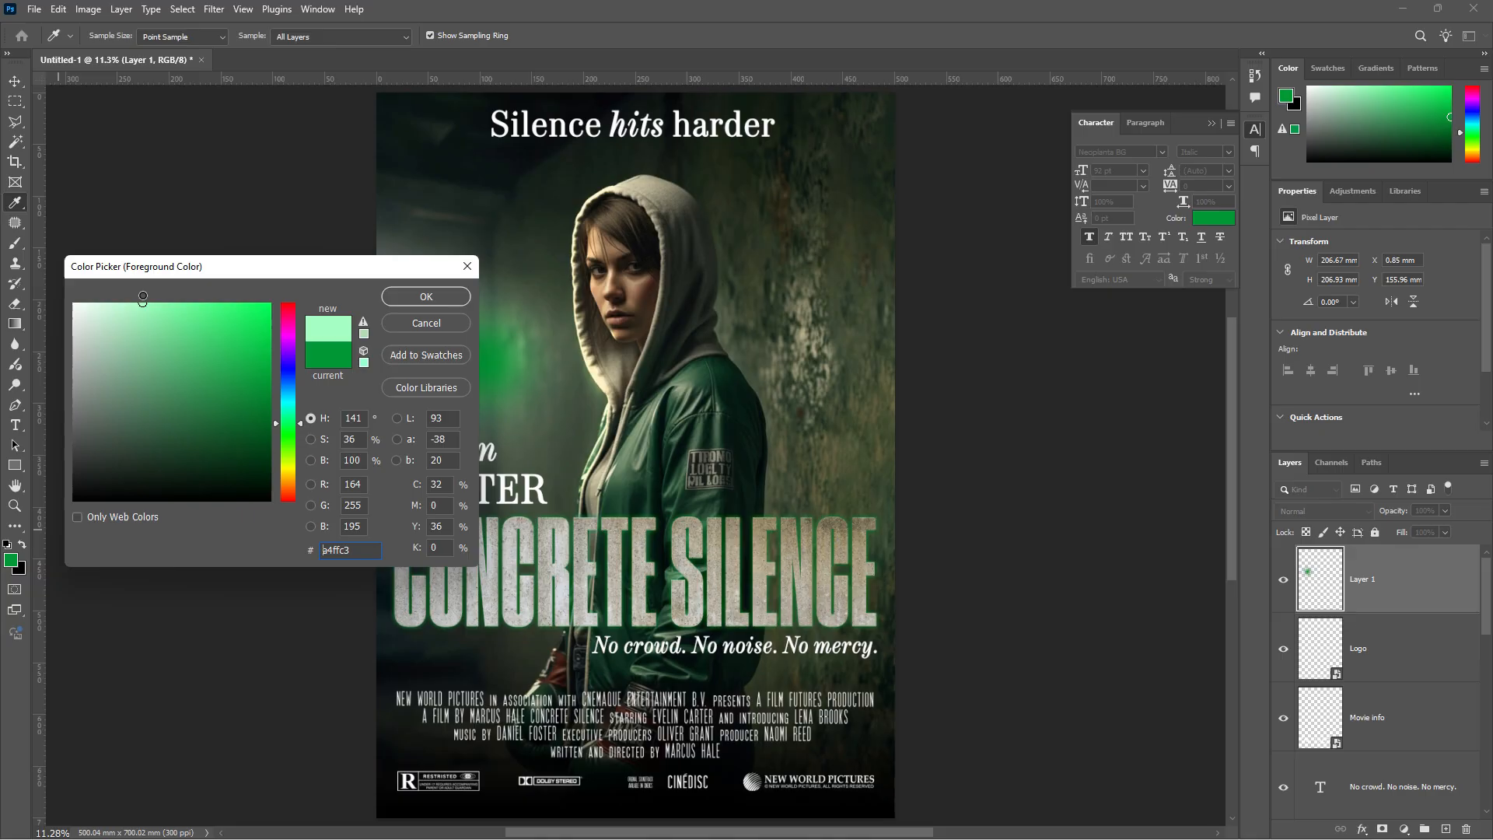
click(426, 292)
click(473, 361)
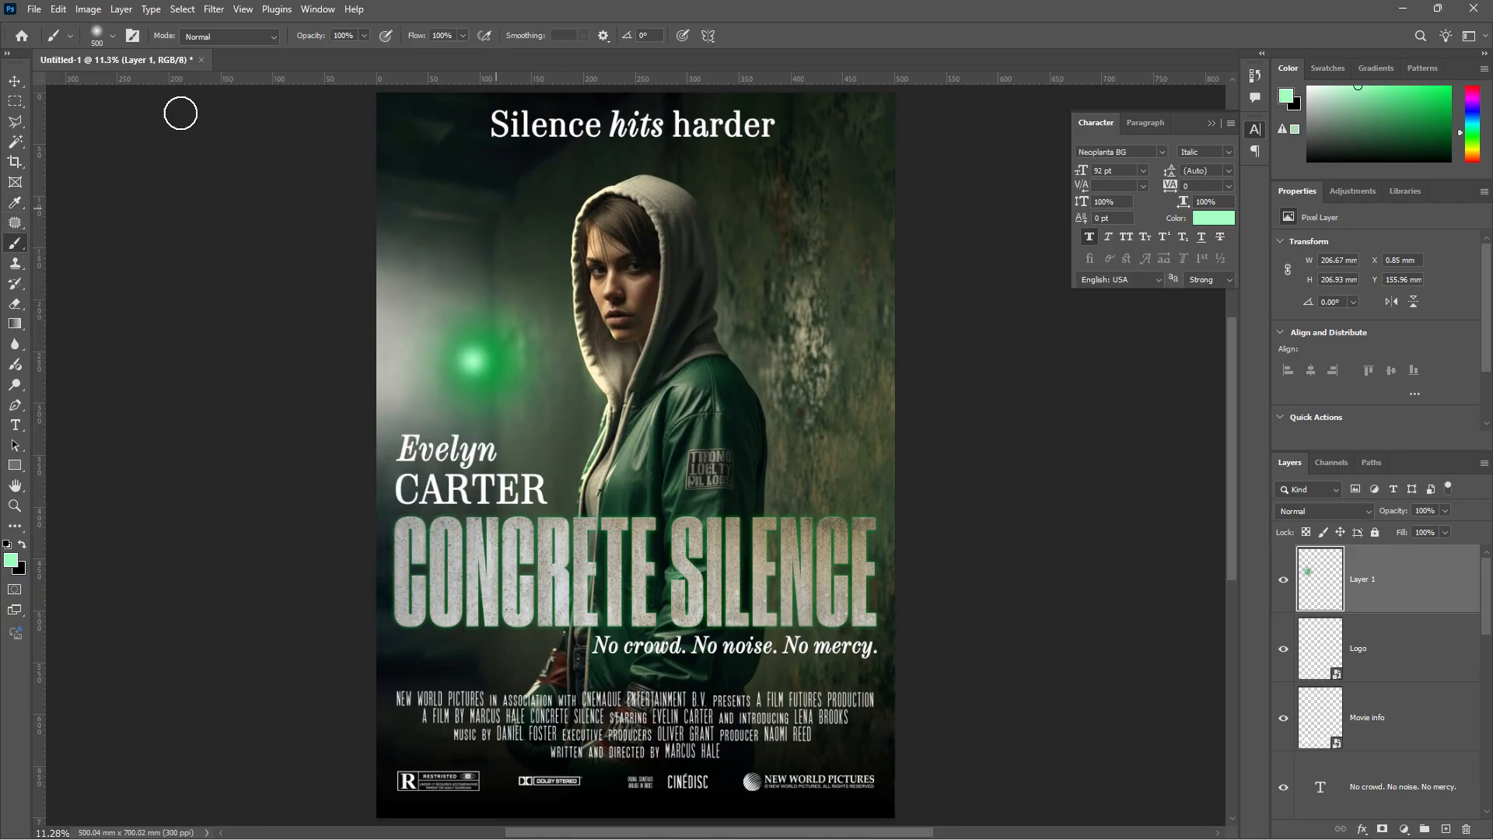
click(15, 81)
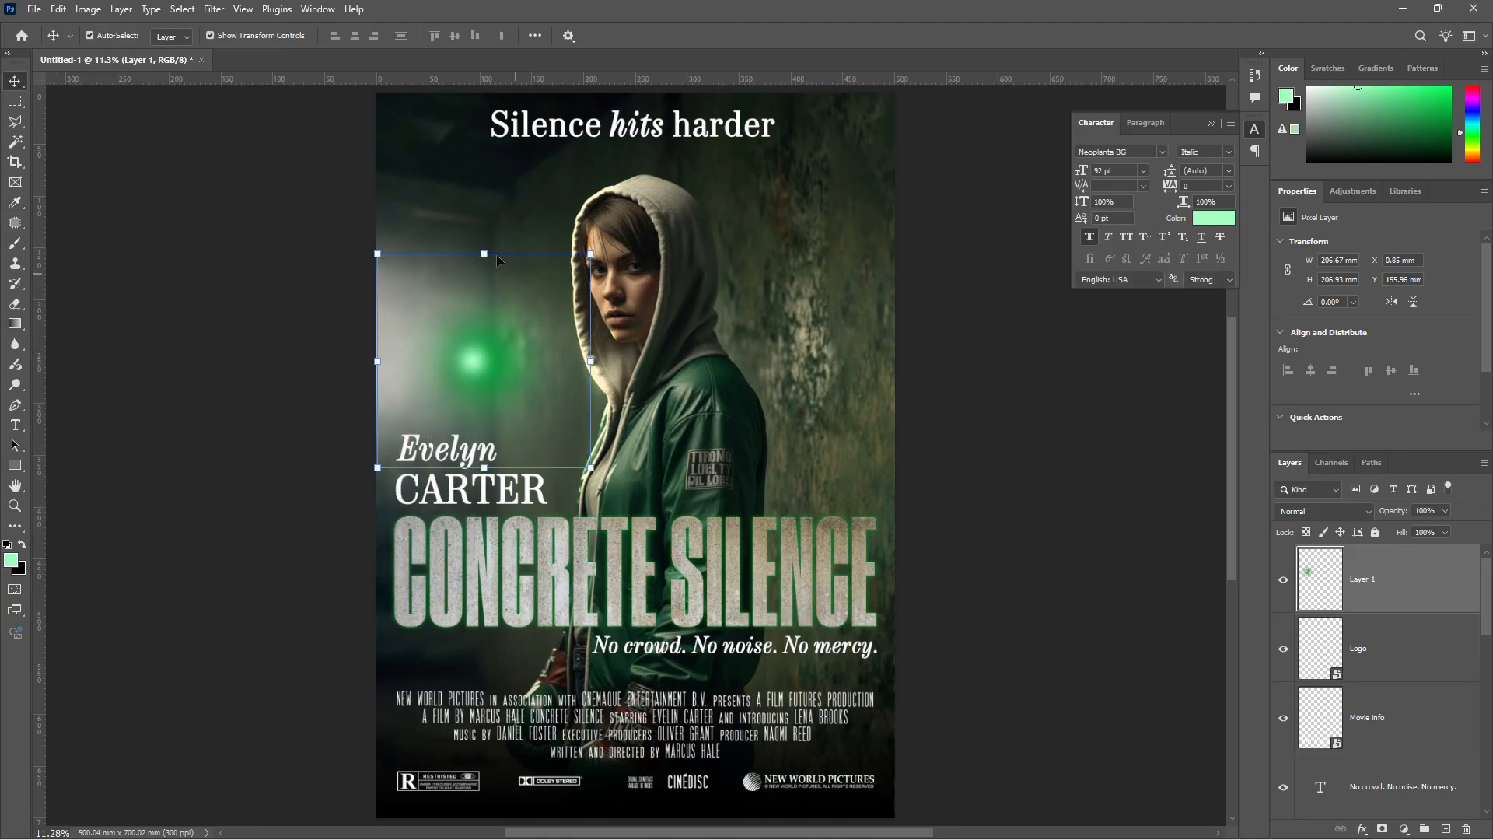
- Squash and widen the glow into a thin streak under the CONCRETE SILENCE title
drag(484, 253, 493, 646)
scroll(492, 647, up, 5)
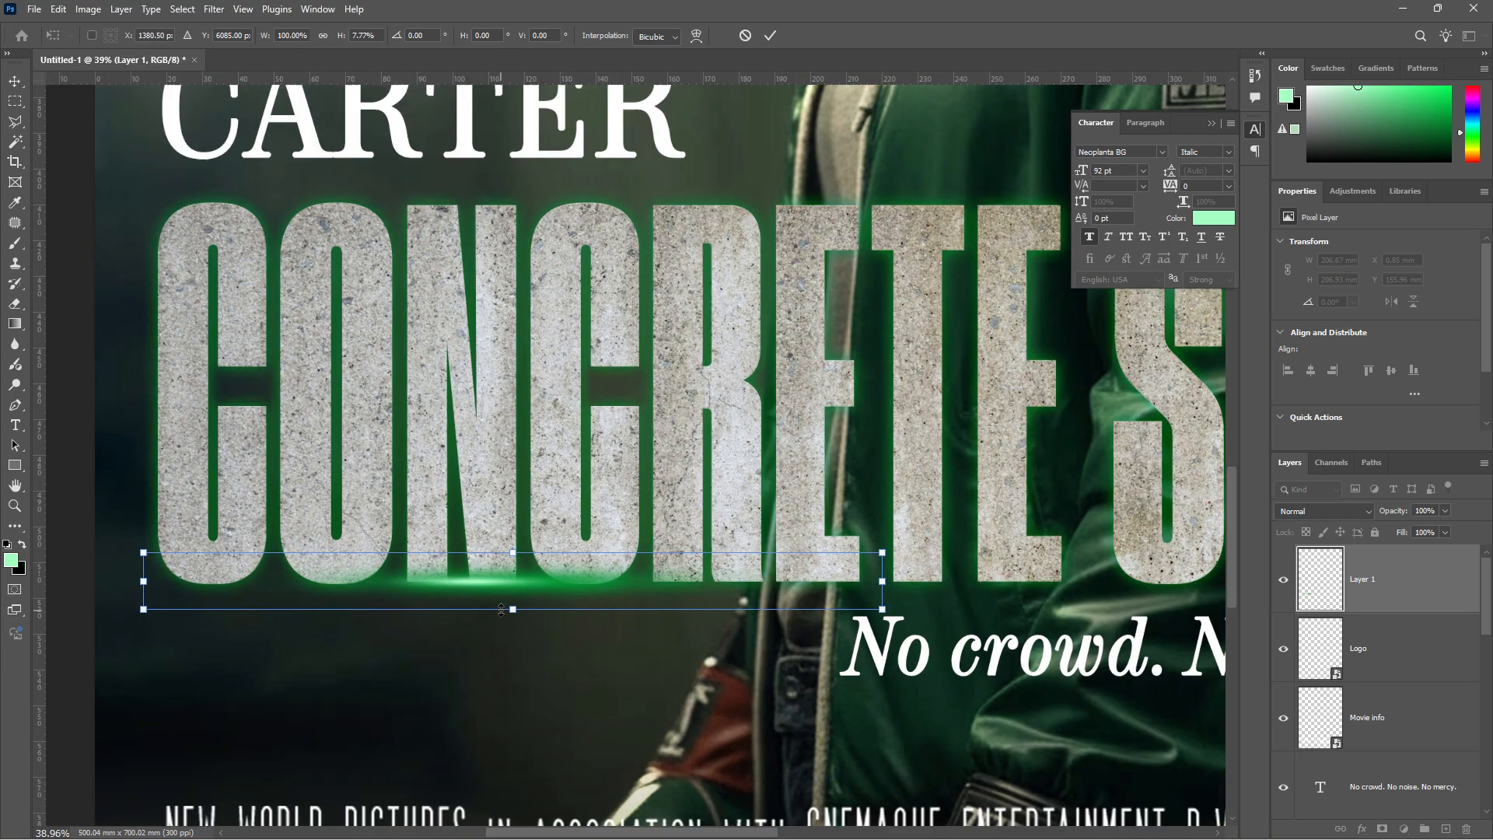
scroll(501, 609, up, 2)
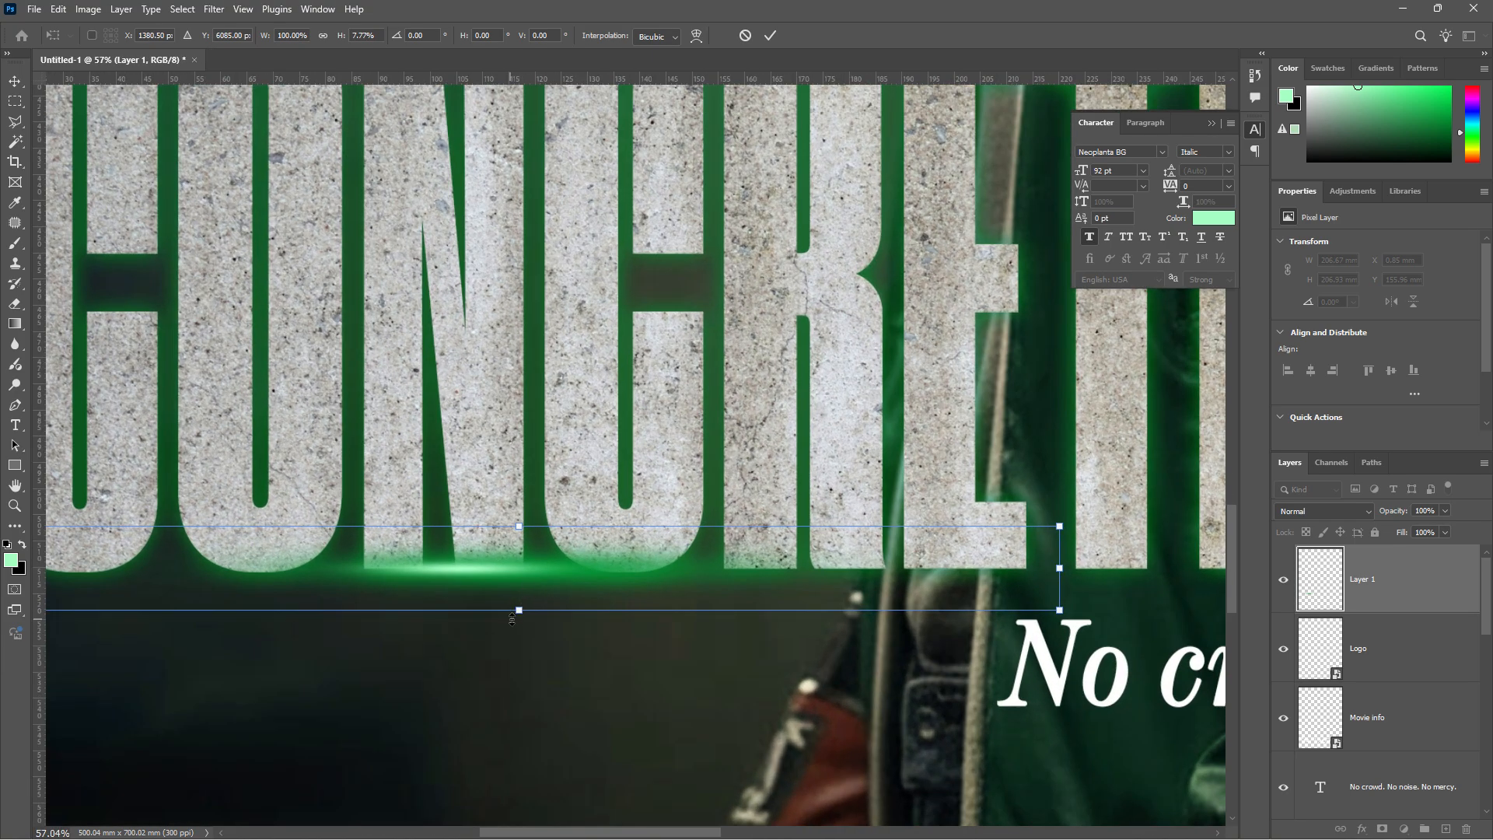
drag(511, 618, 549, 579)
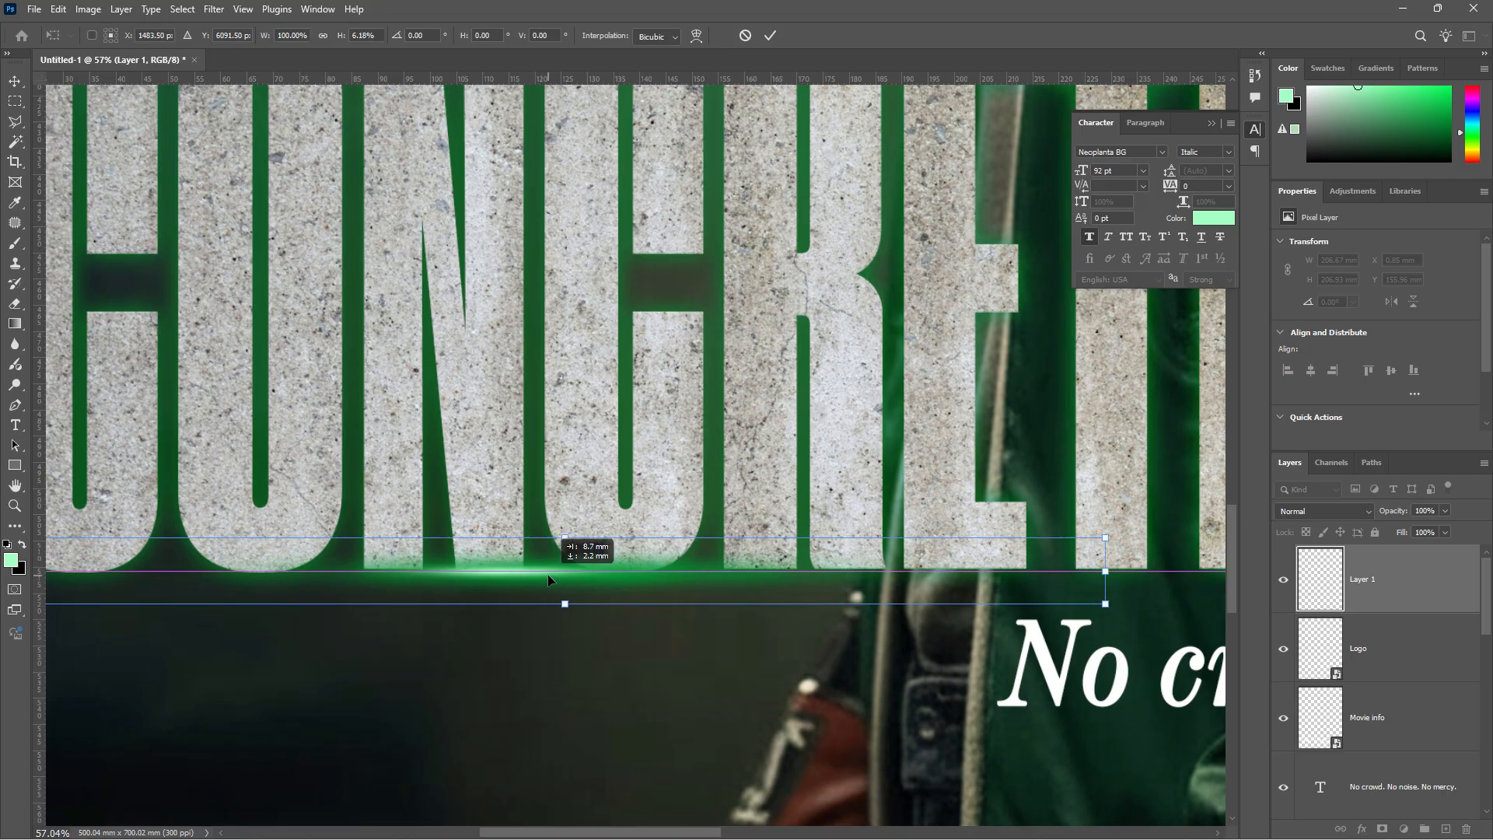
scroll(548, 580, down, 3)
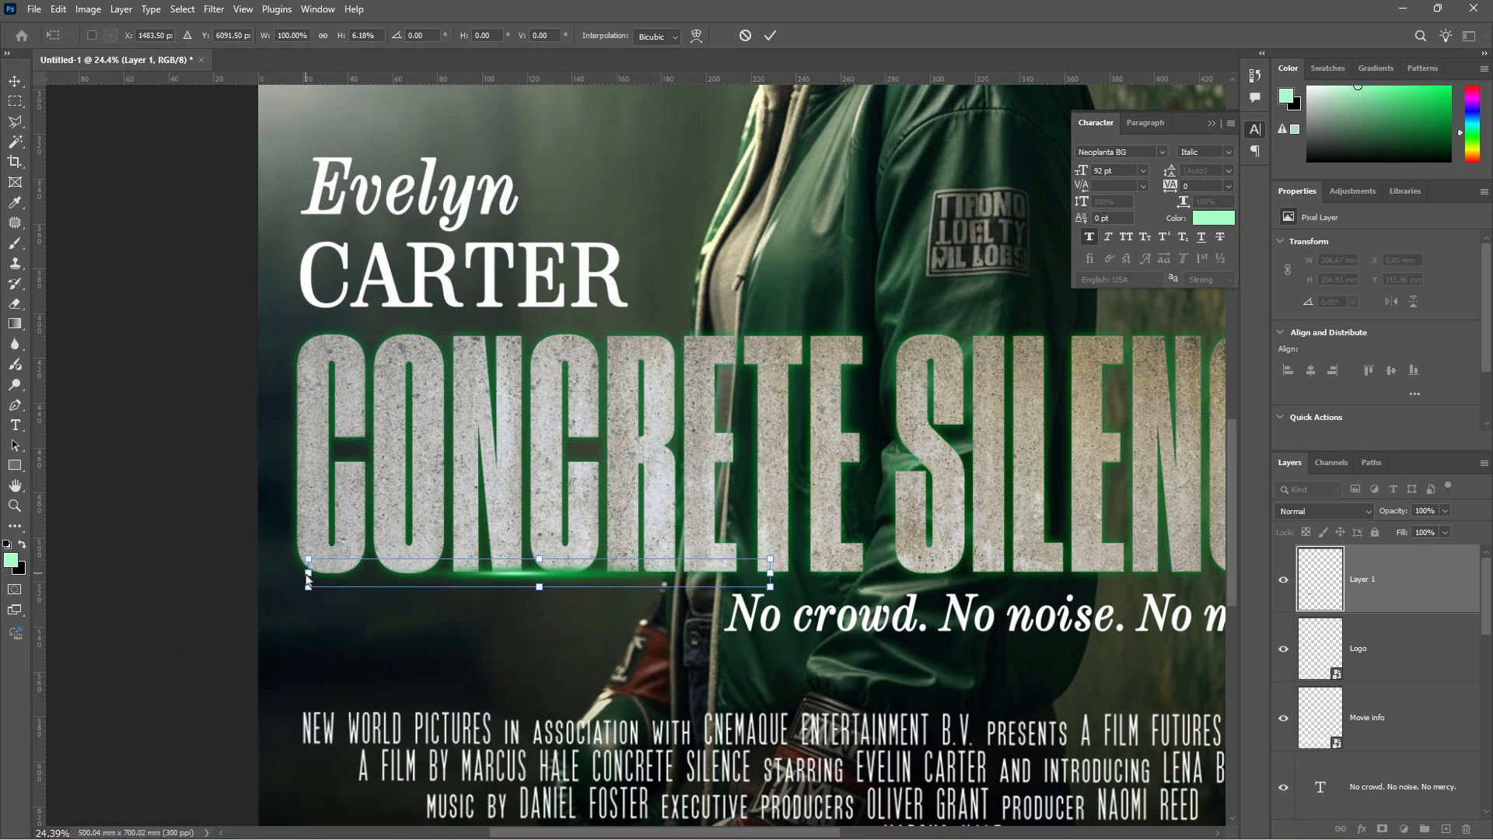
drag(308, 573, 258, 573)
drag(770, 573, 816, 573)
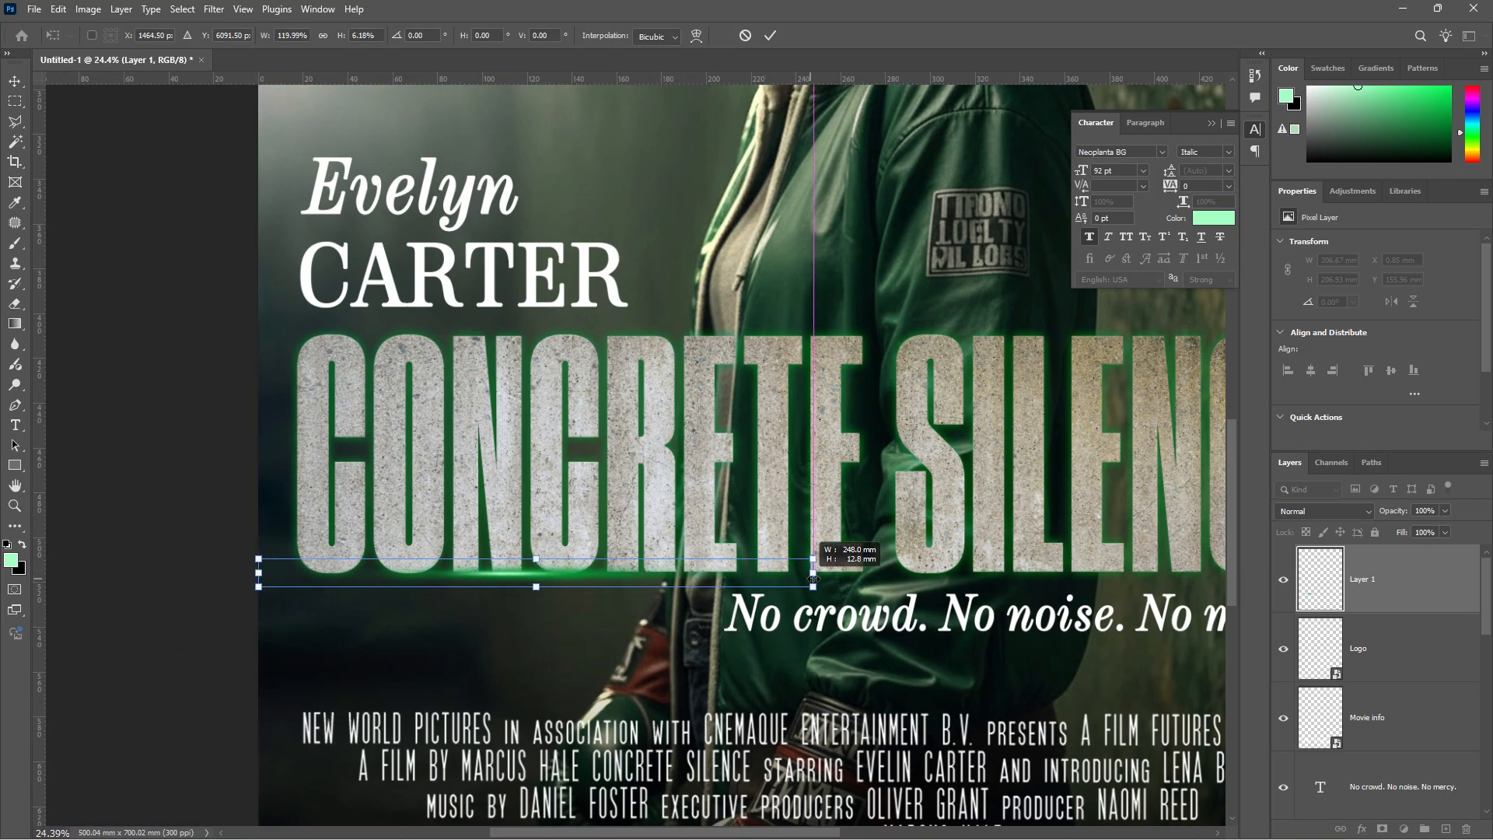
- Set the glow layer's blend mode to Lighten, commit the transform, and fit the poster on screen
click(1367, 513)
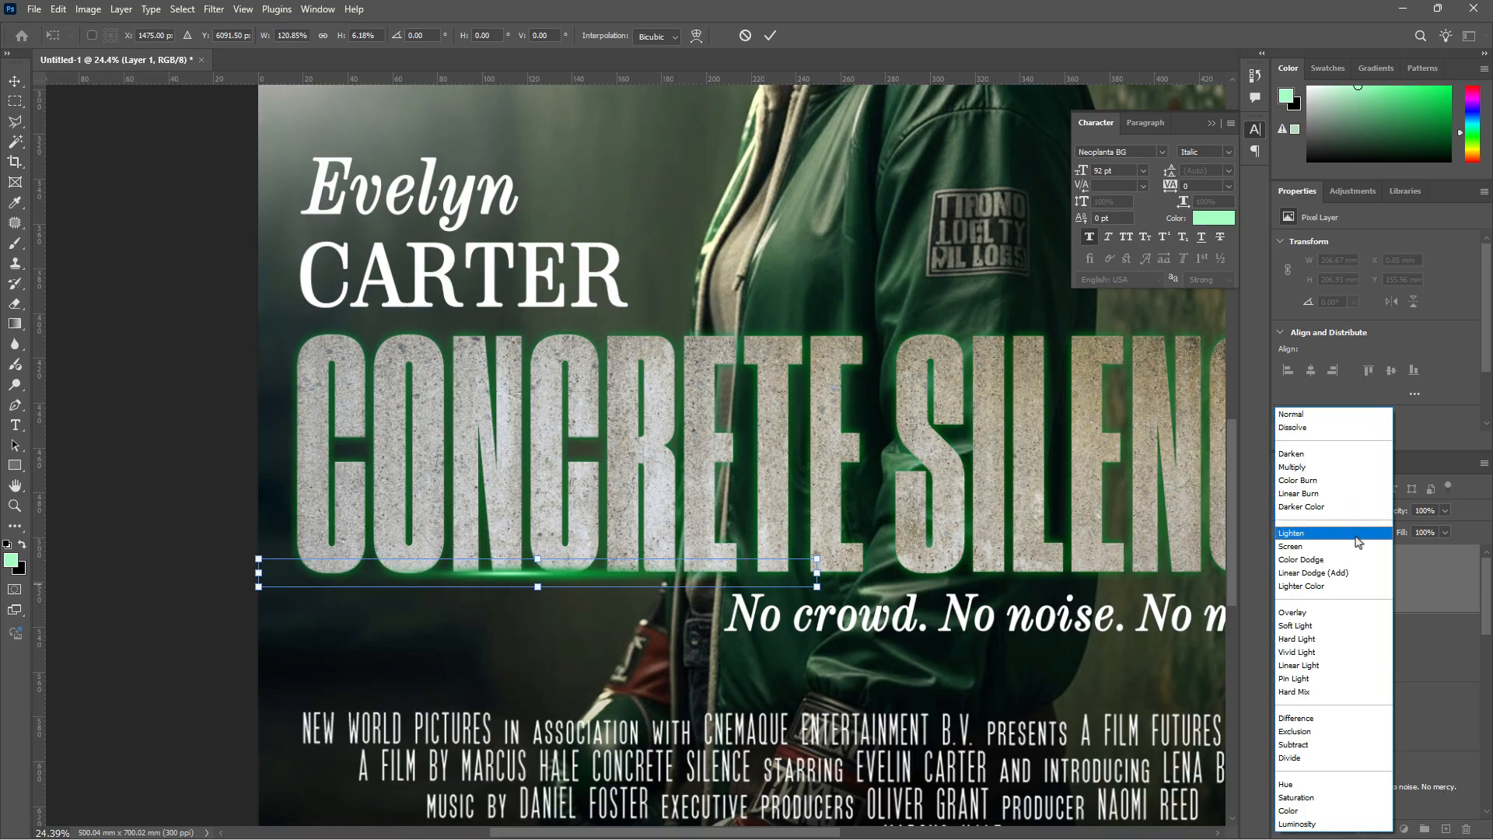
click(1357, 537)
click(14, 101)
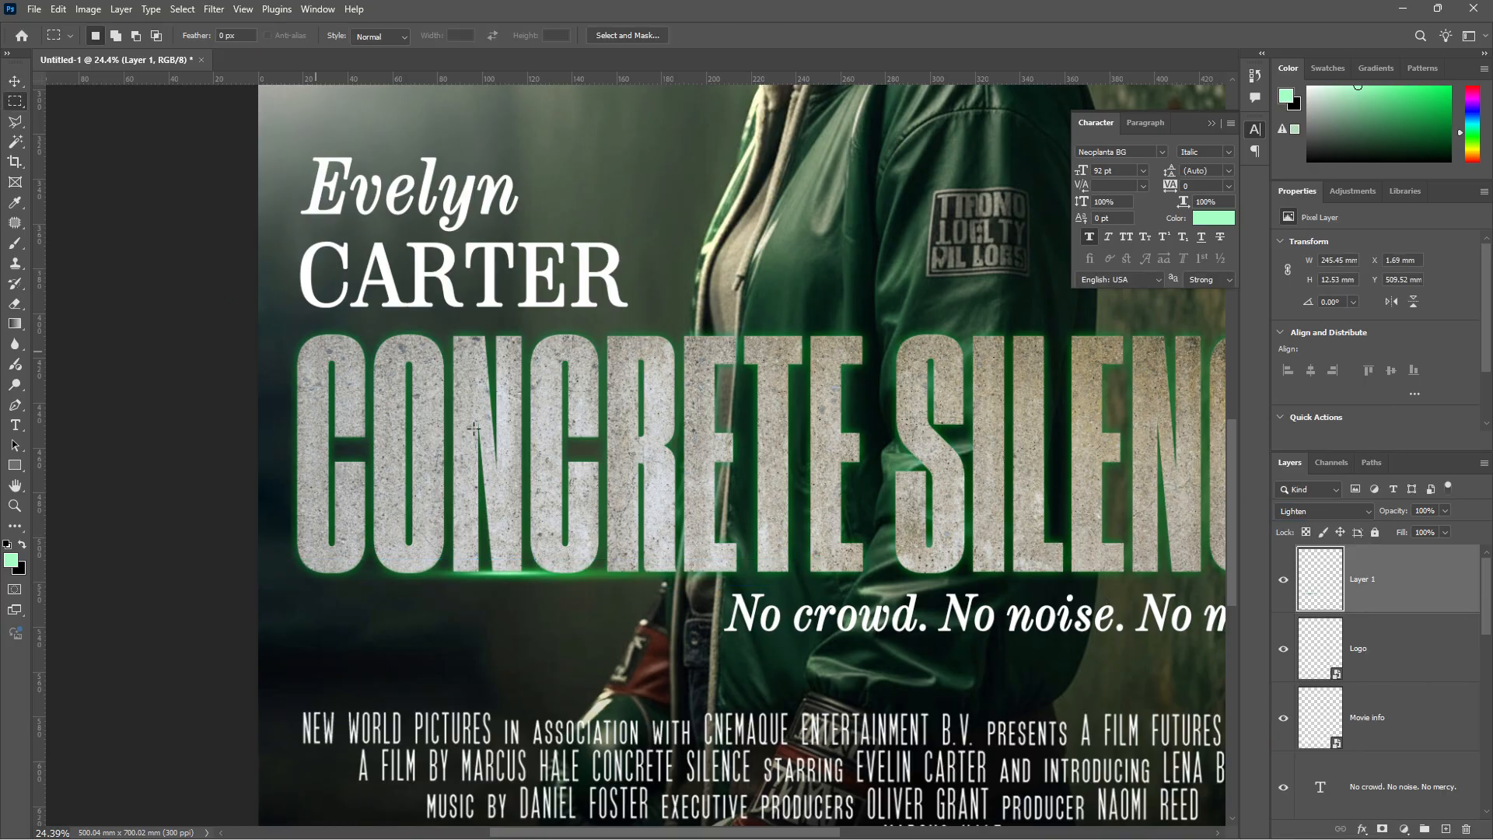
key(ctrl+0)
key(ctrl+0)
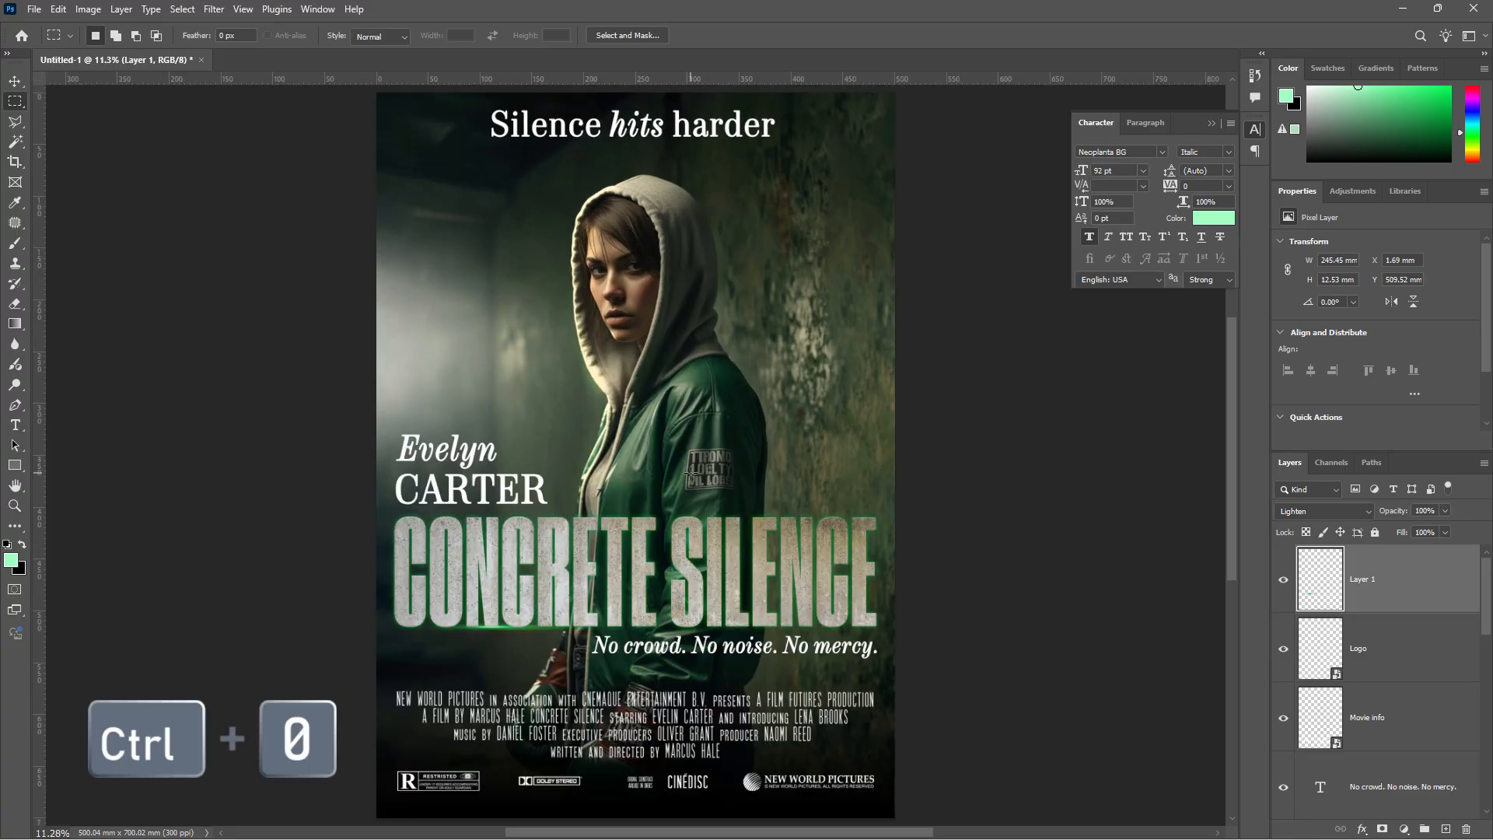
- Close the Character panel and hide all toolbars and panels to show the finished poster
click(1211, 123)
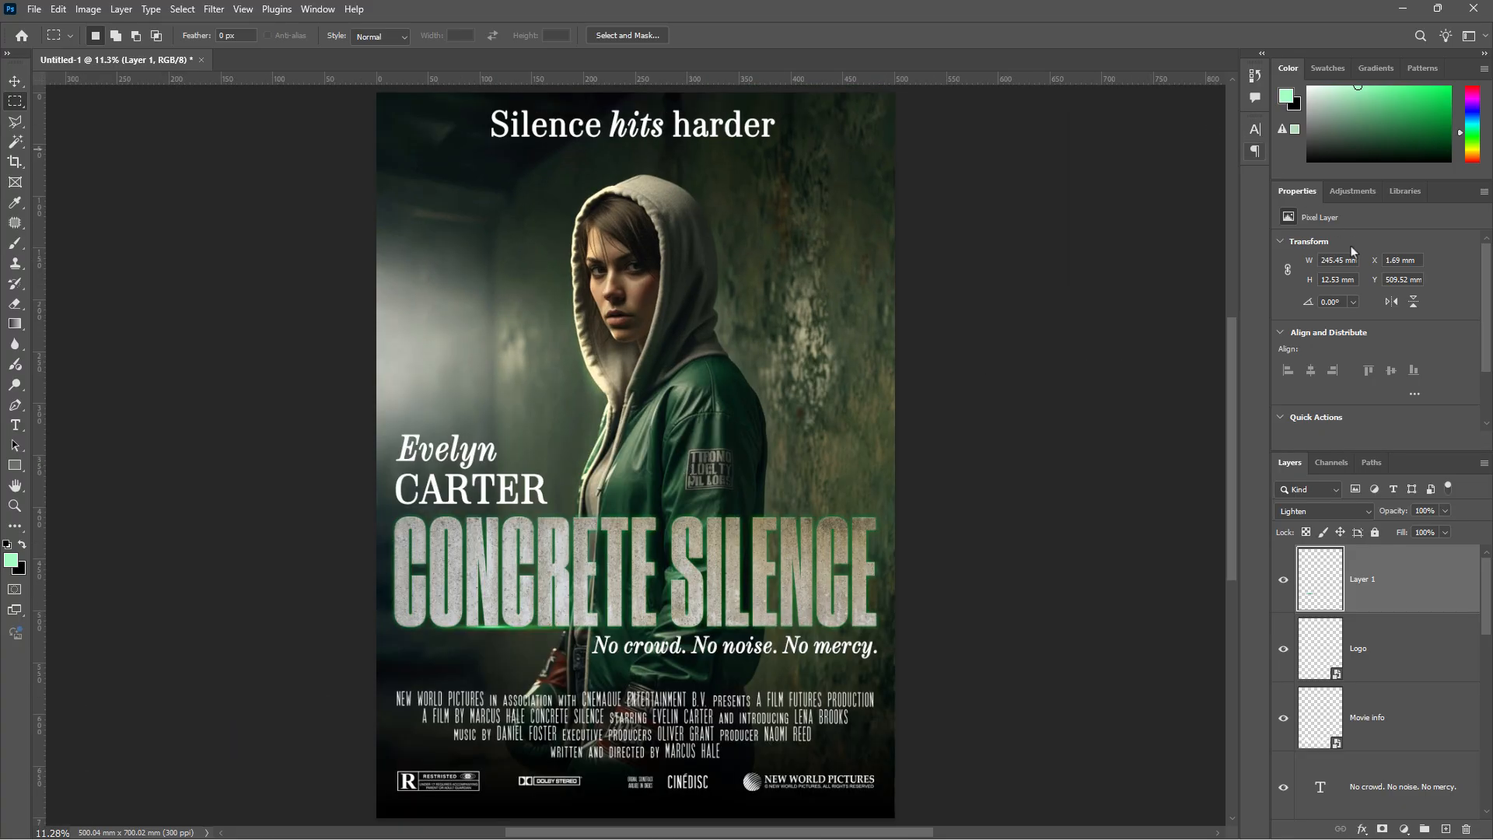
key(Tab)
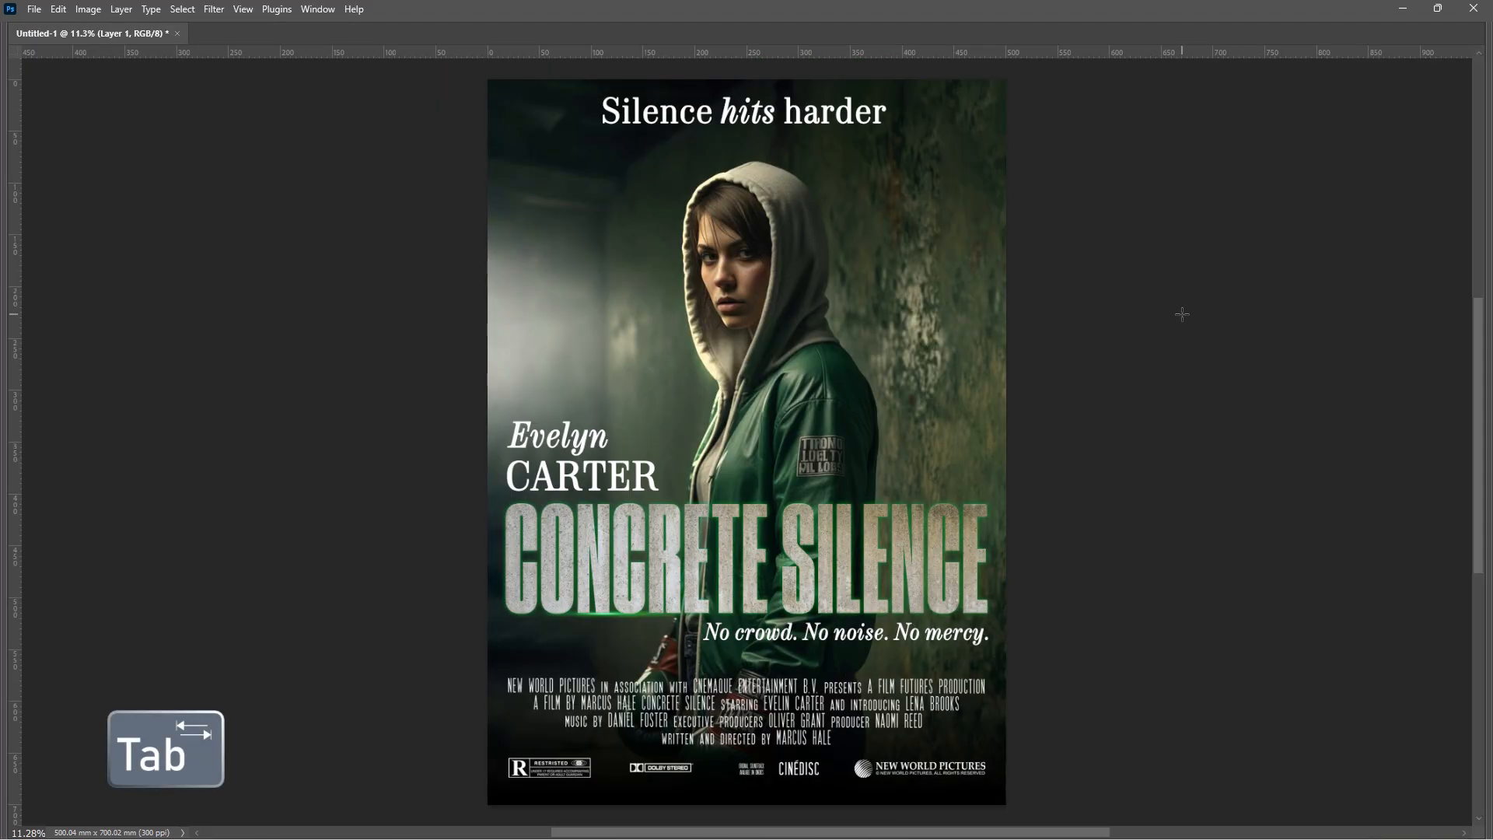